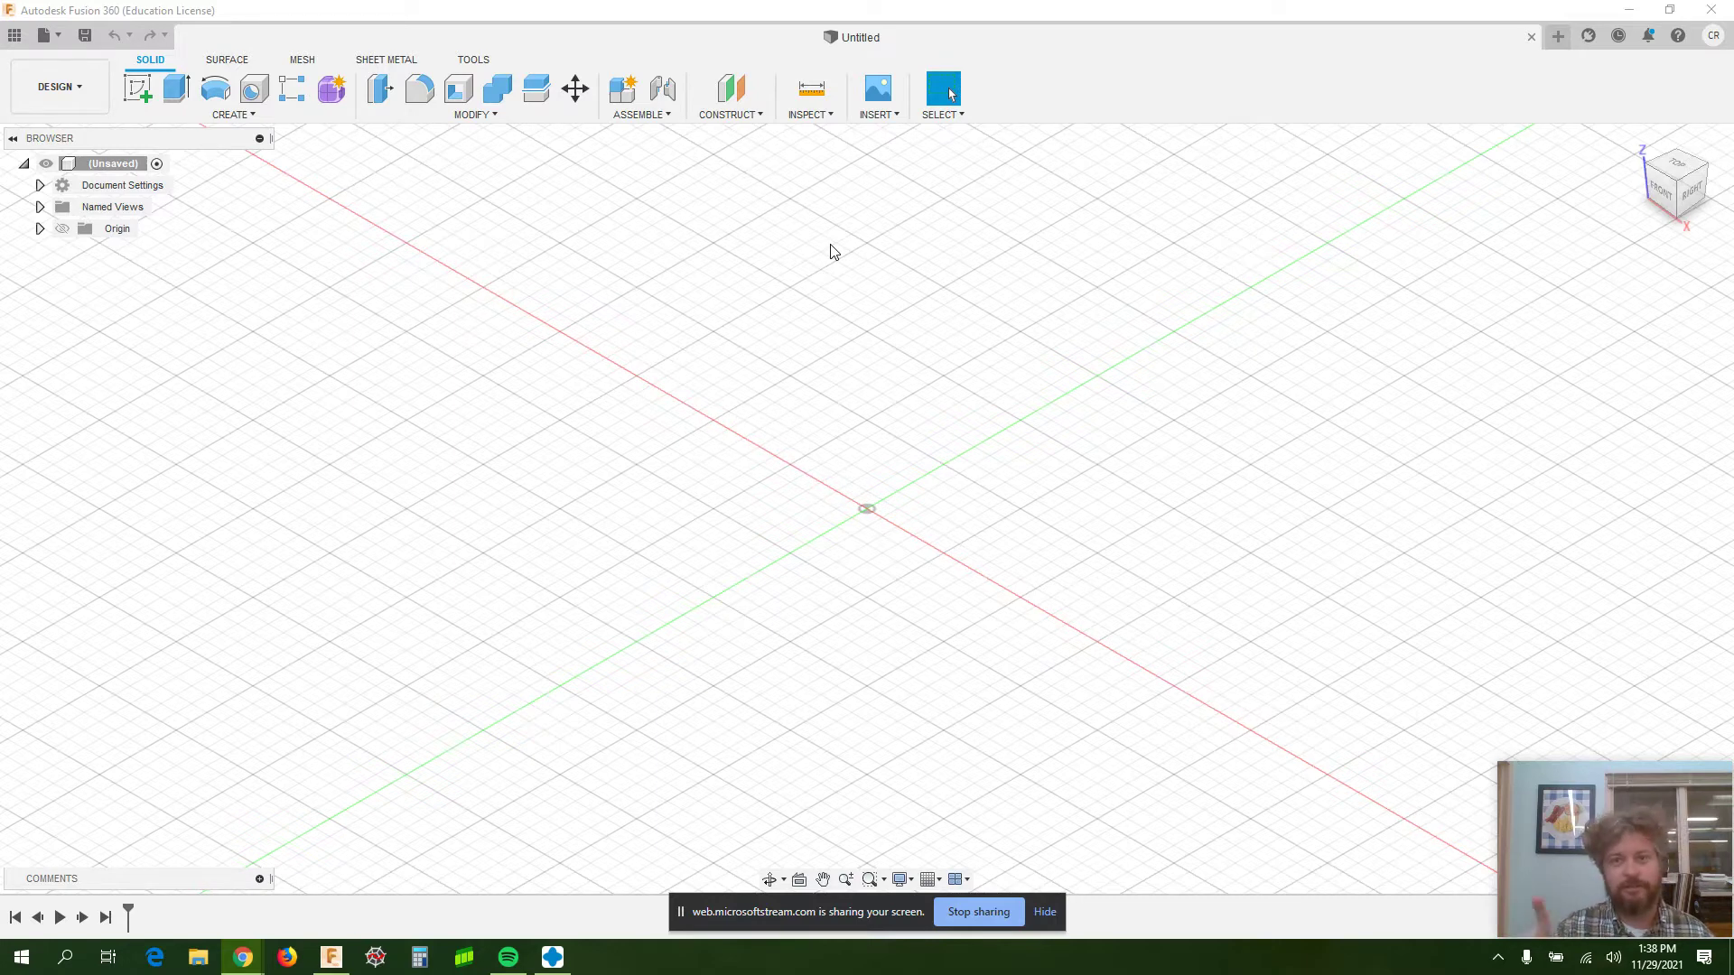
click(825, 120)
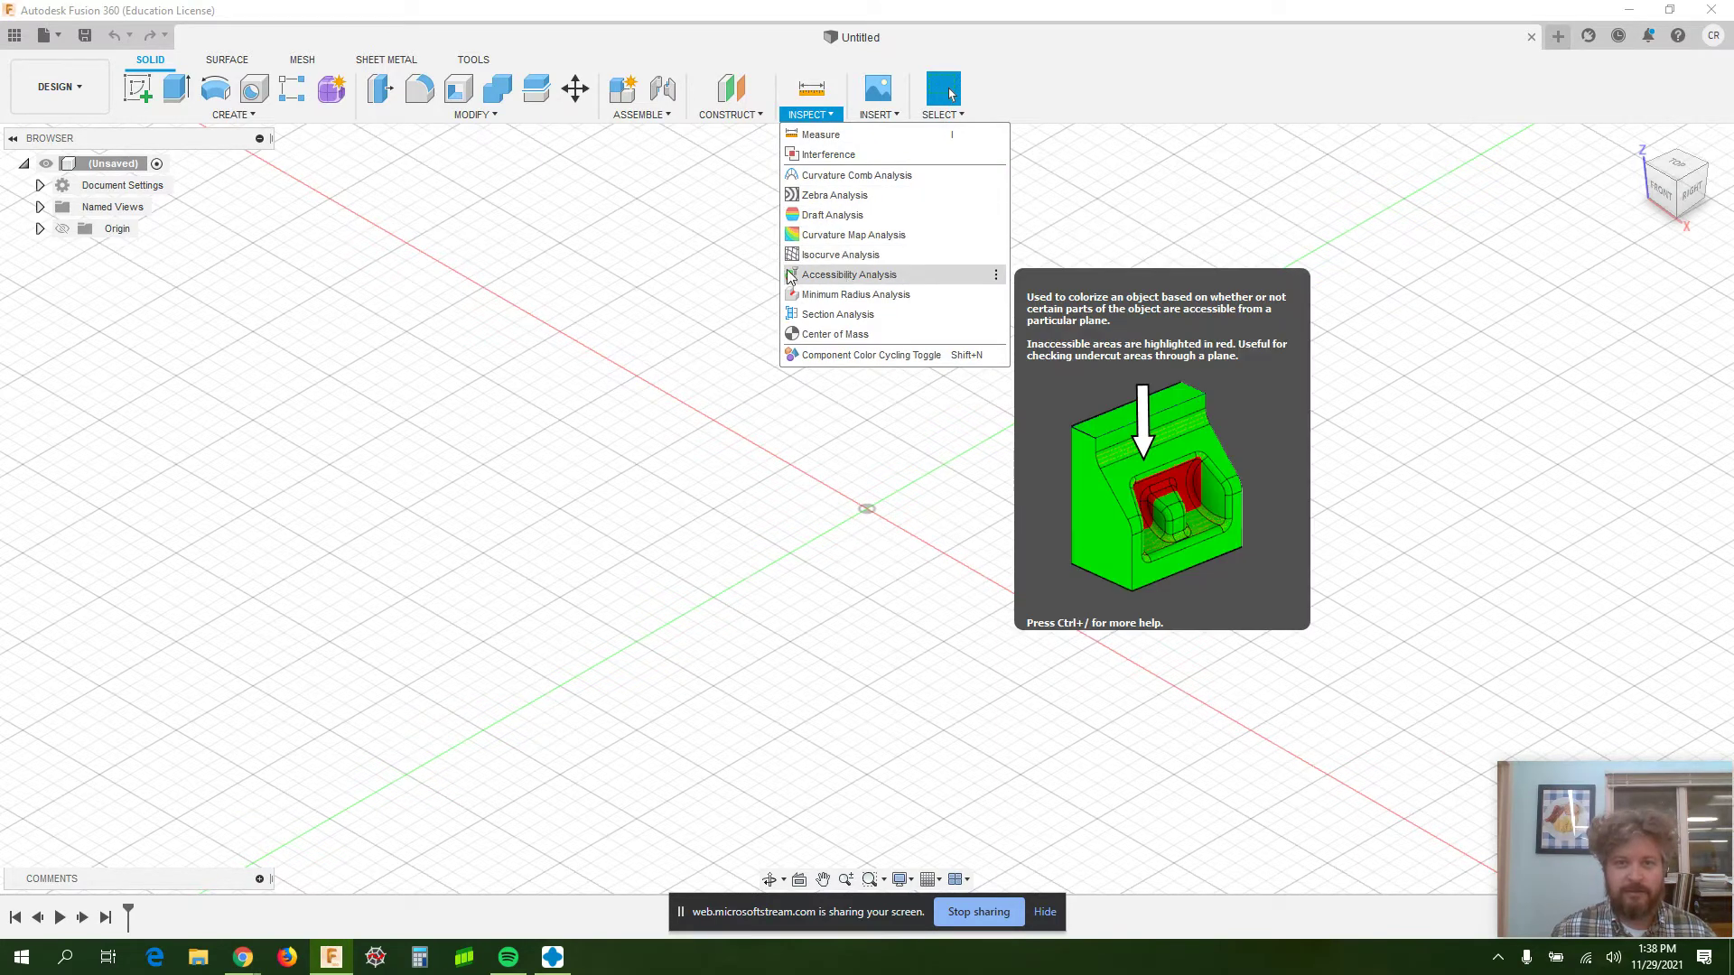
mouse_move(897, 298)
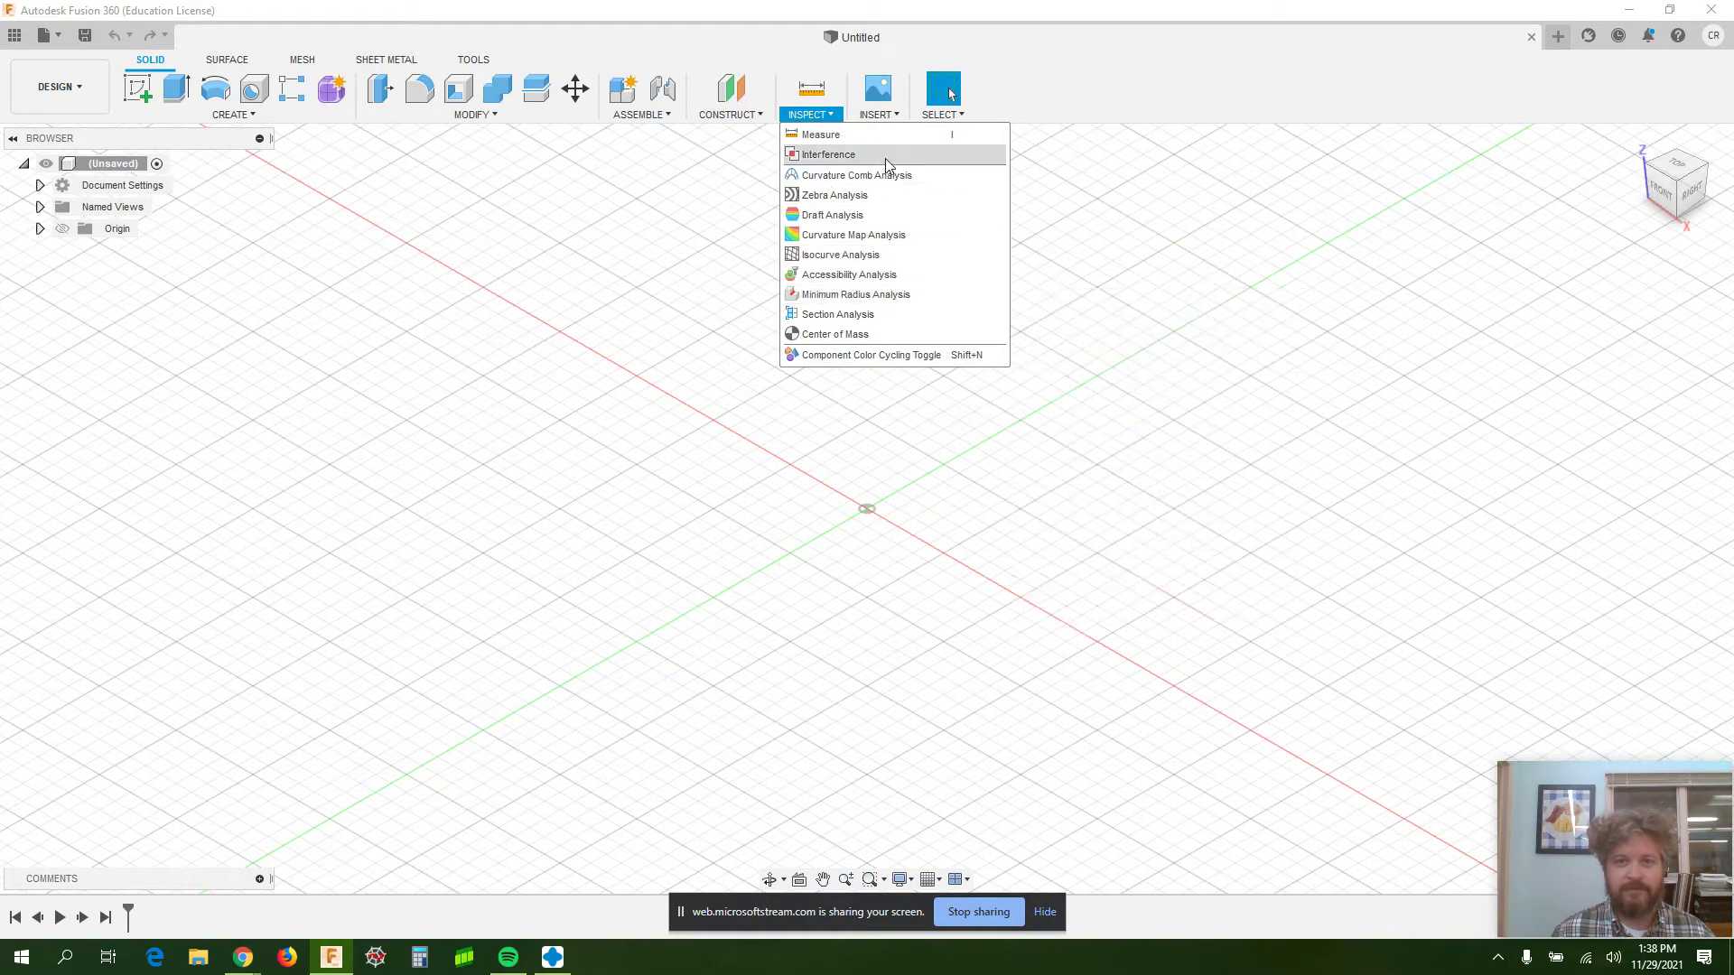
mouse_move(897, 159)
click(1164, 197)
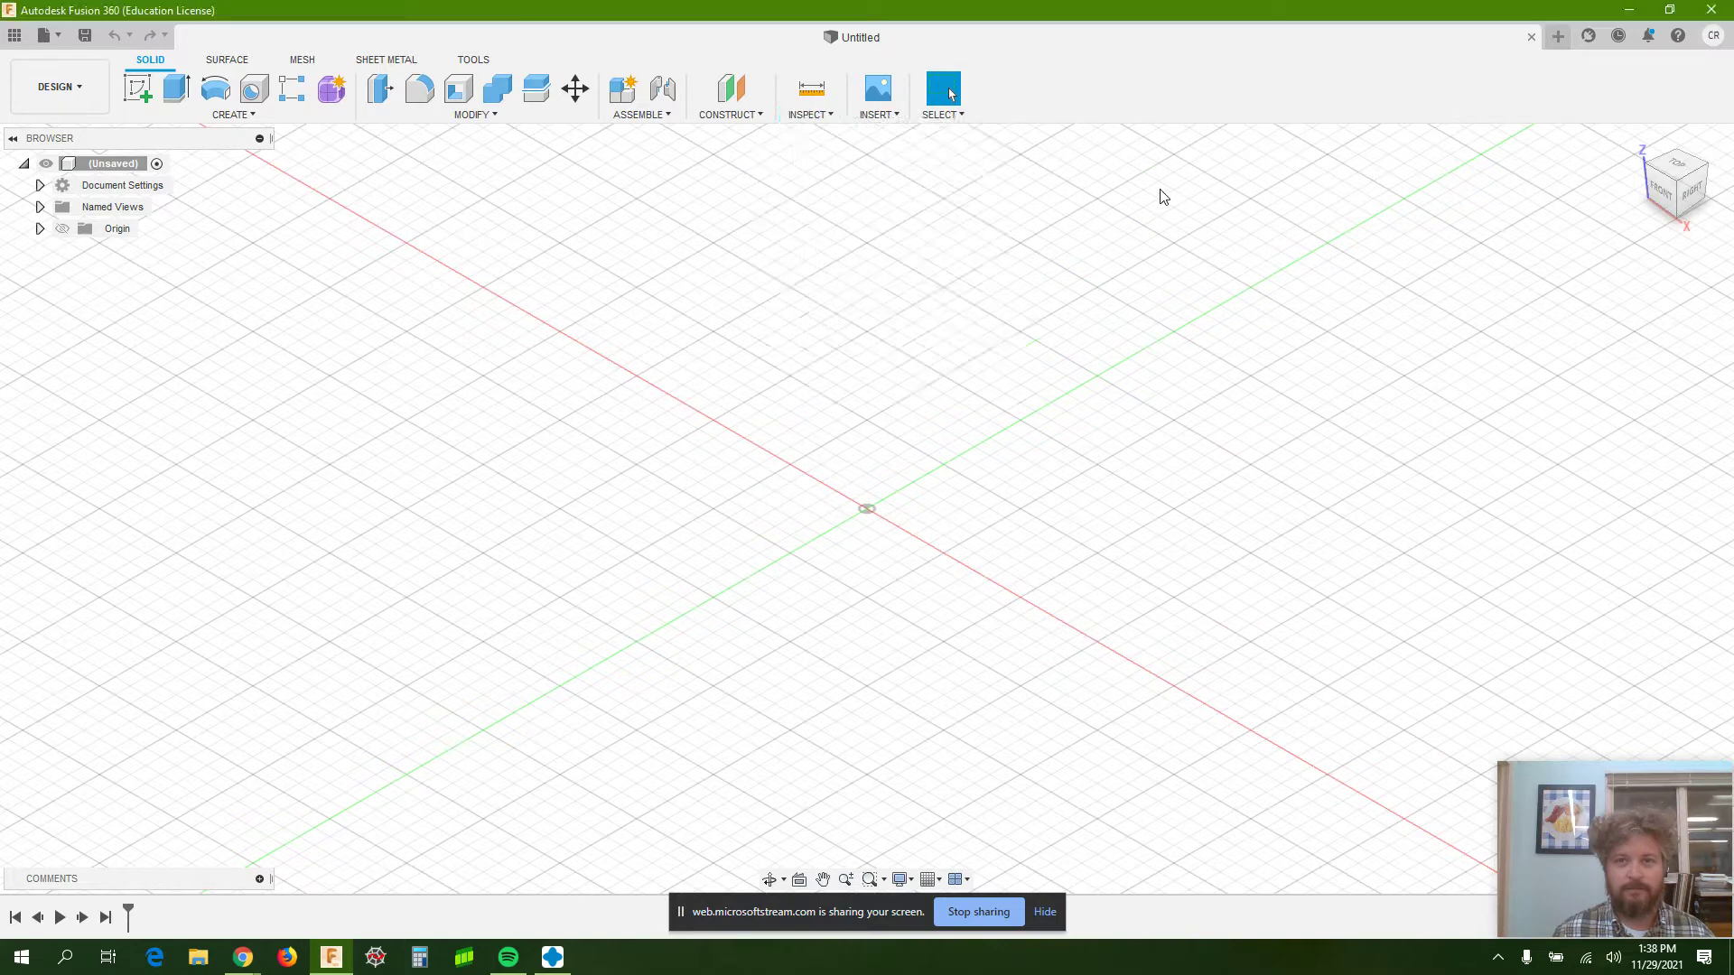
Open the McMaster-Carr component catalog for insertion and search it for part 5972K91.
click(875, 115)
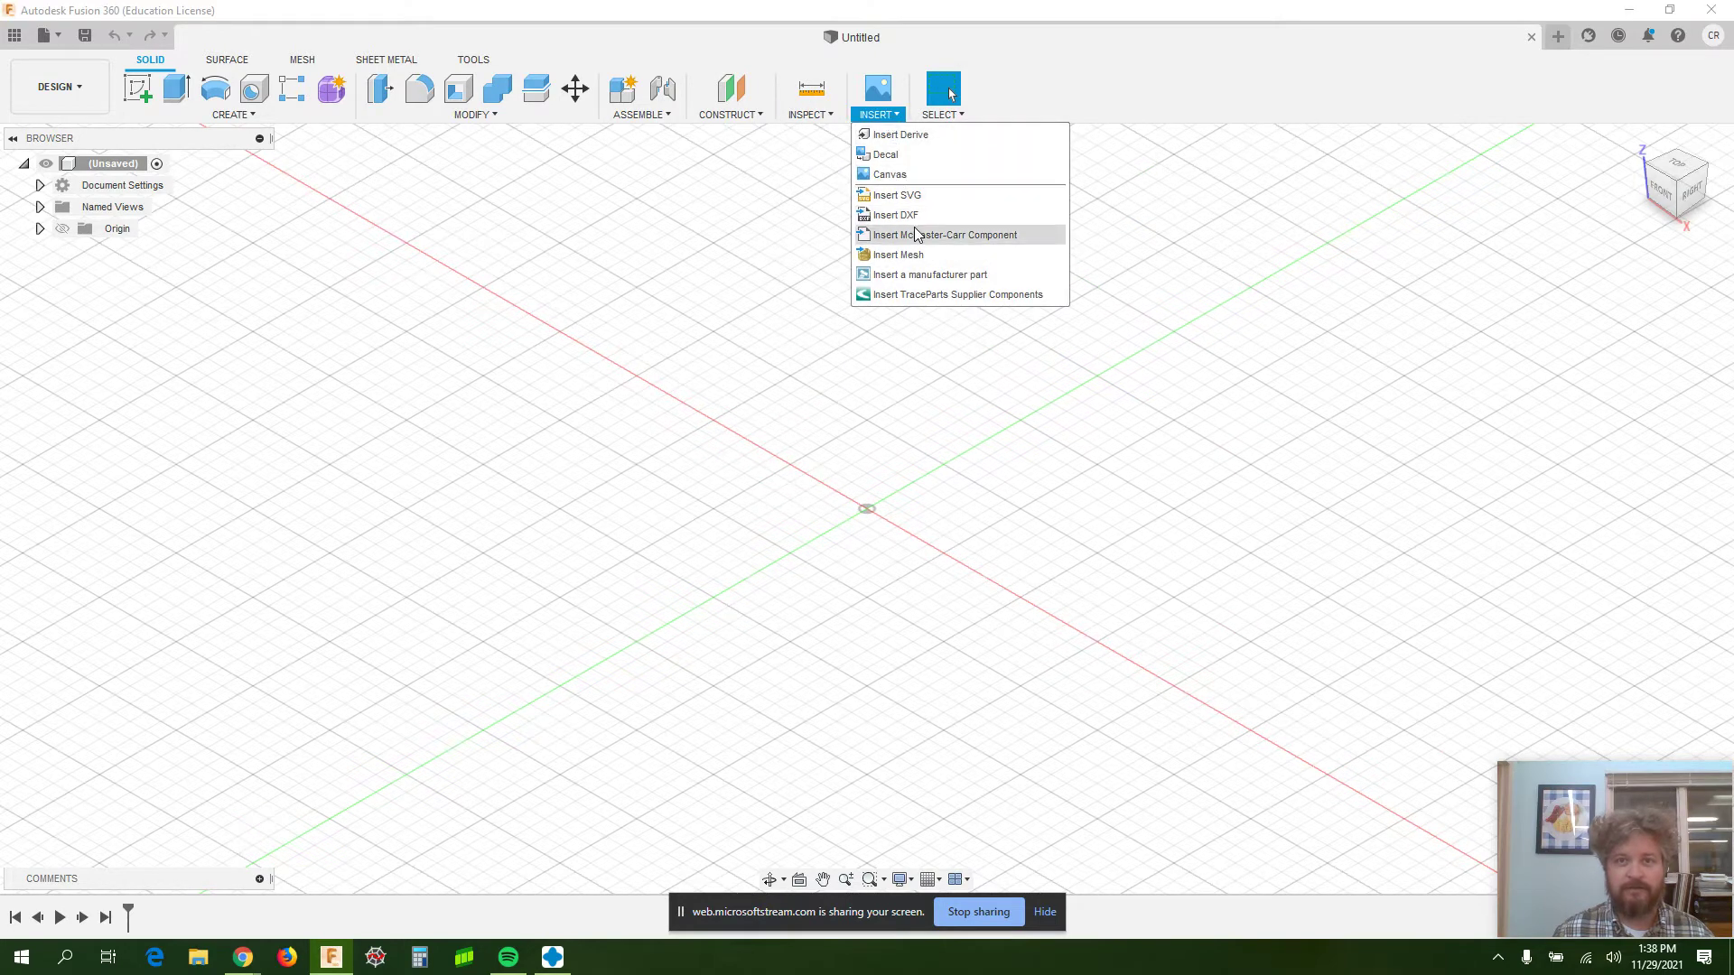
mouse_move(919, 238)
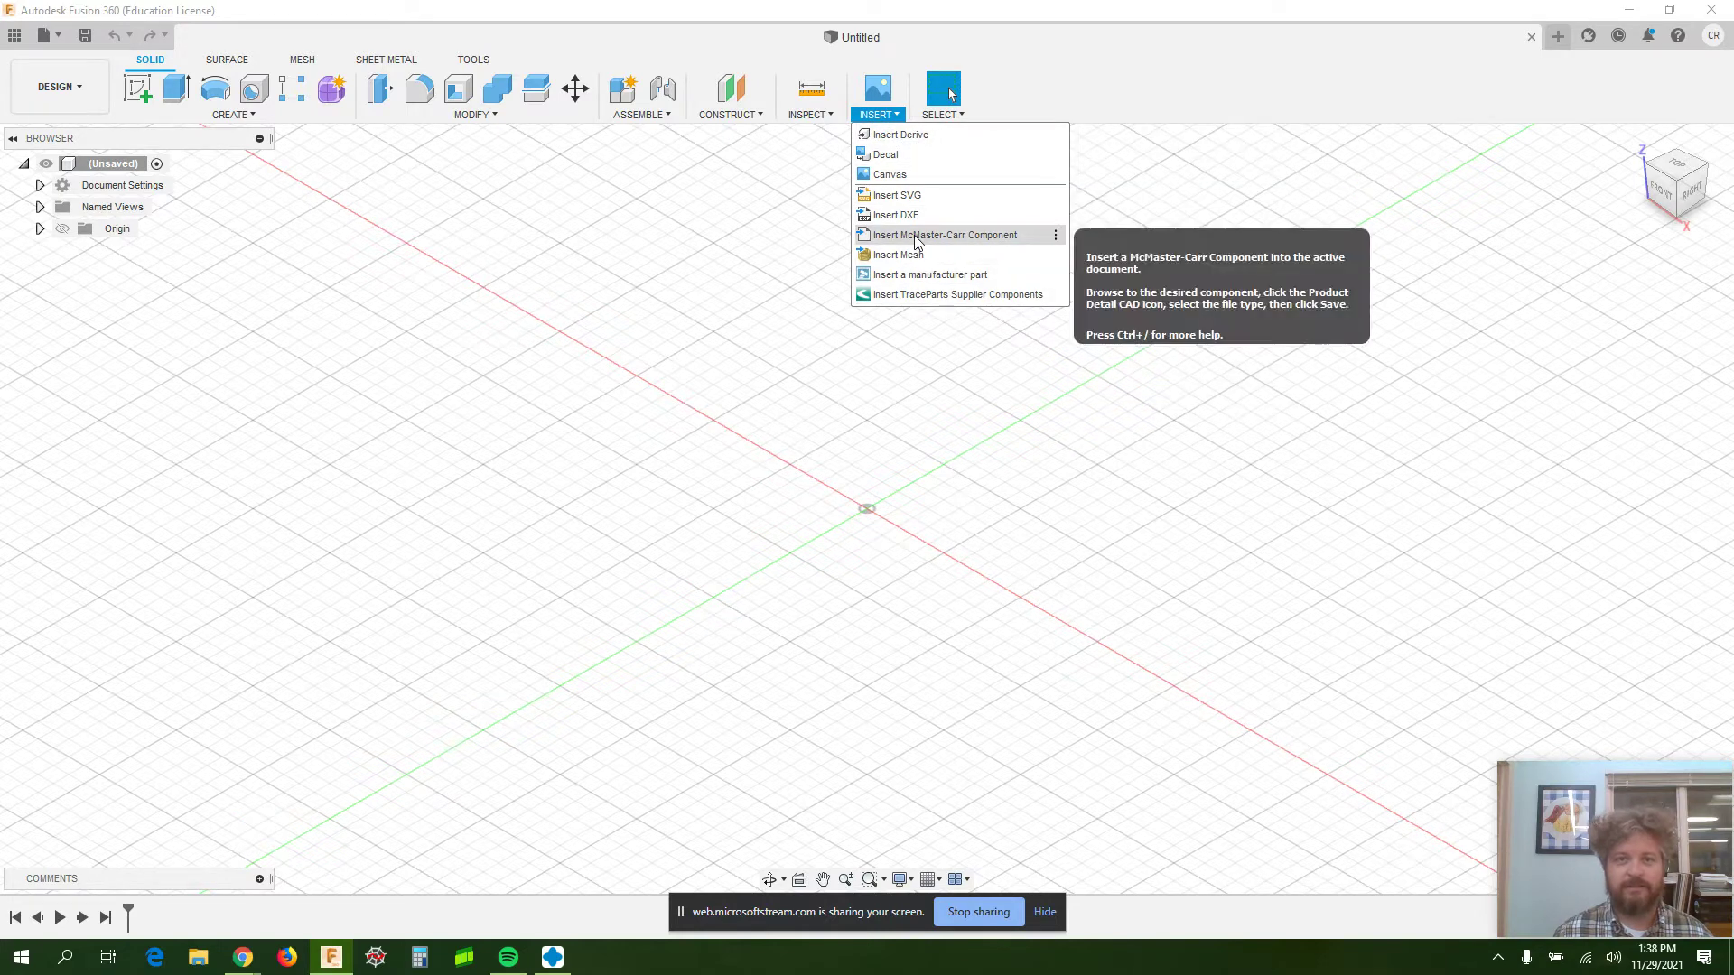
click(941, 238)
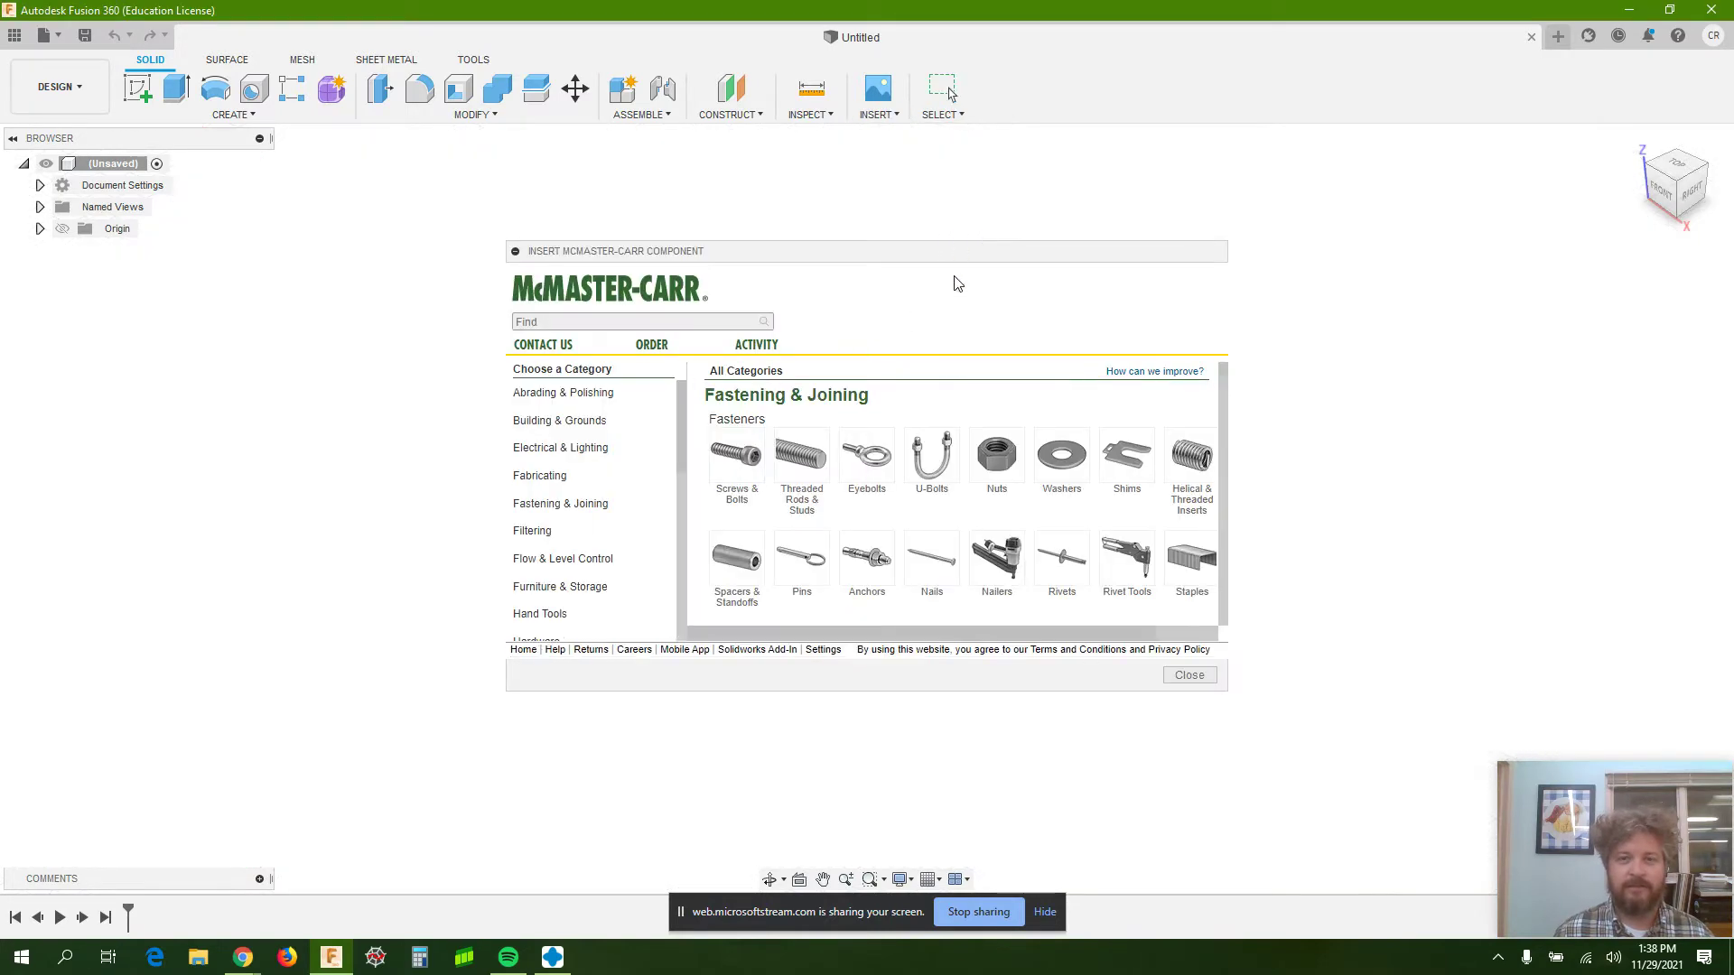
click(696, 324)
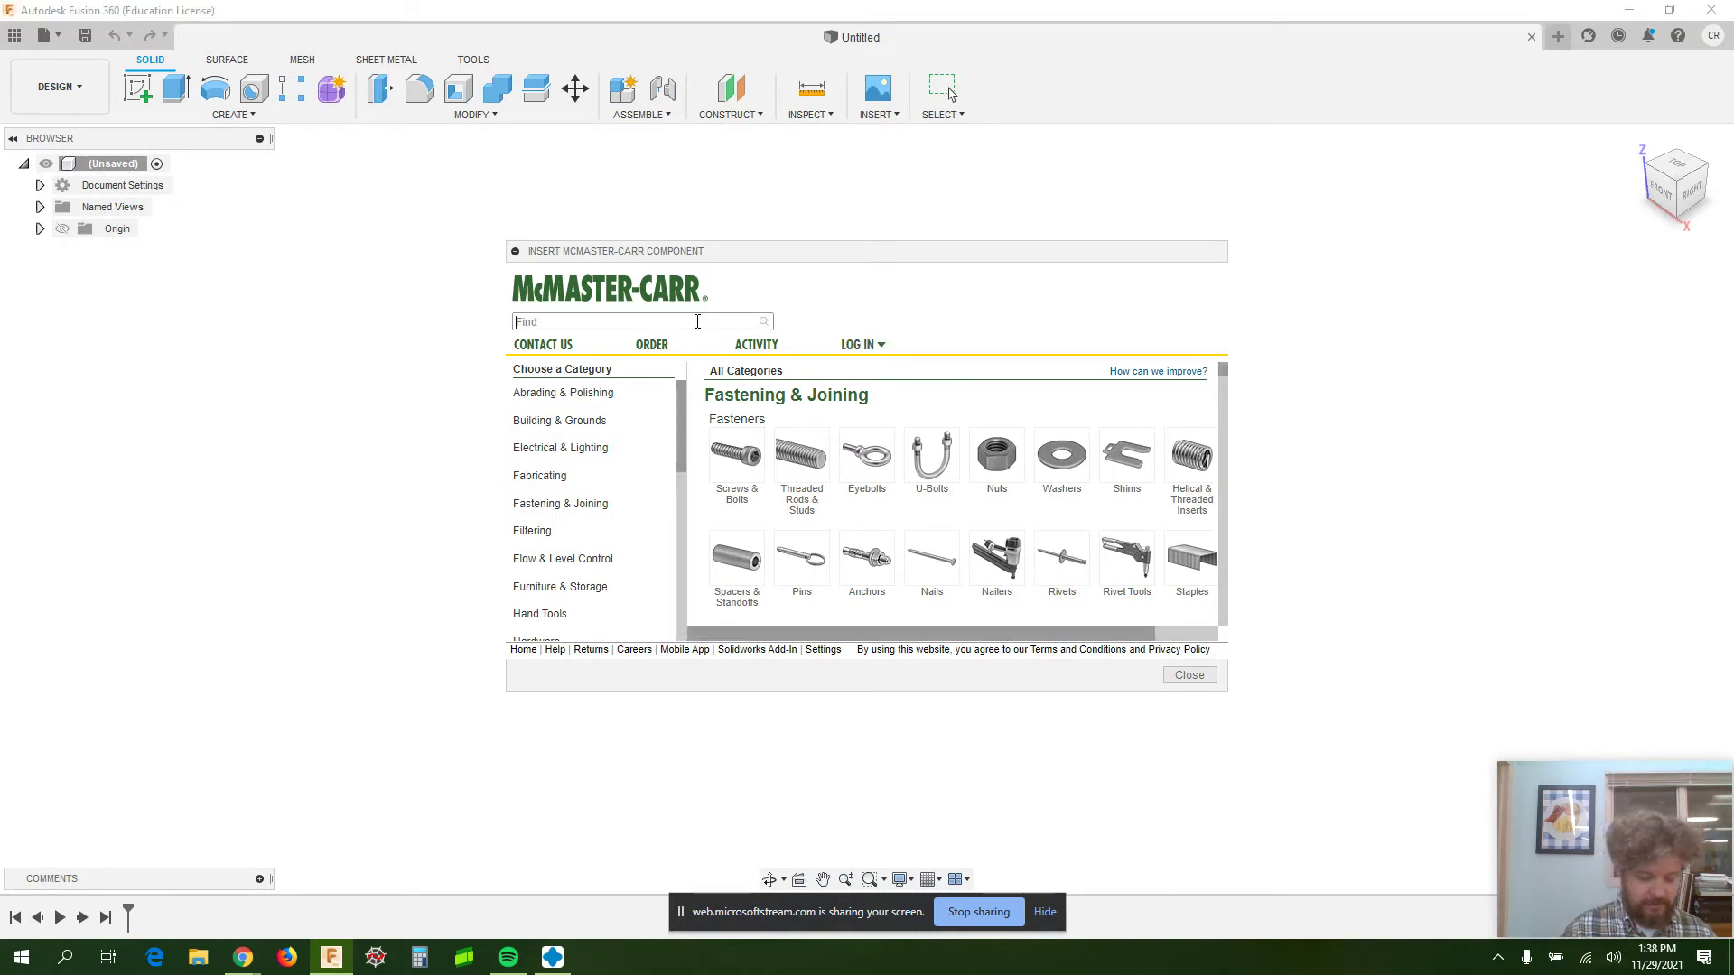
text(5972K91)
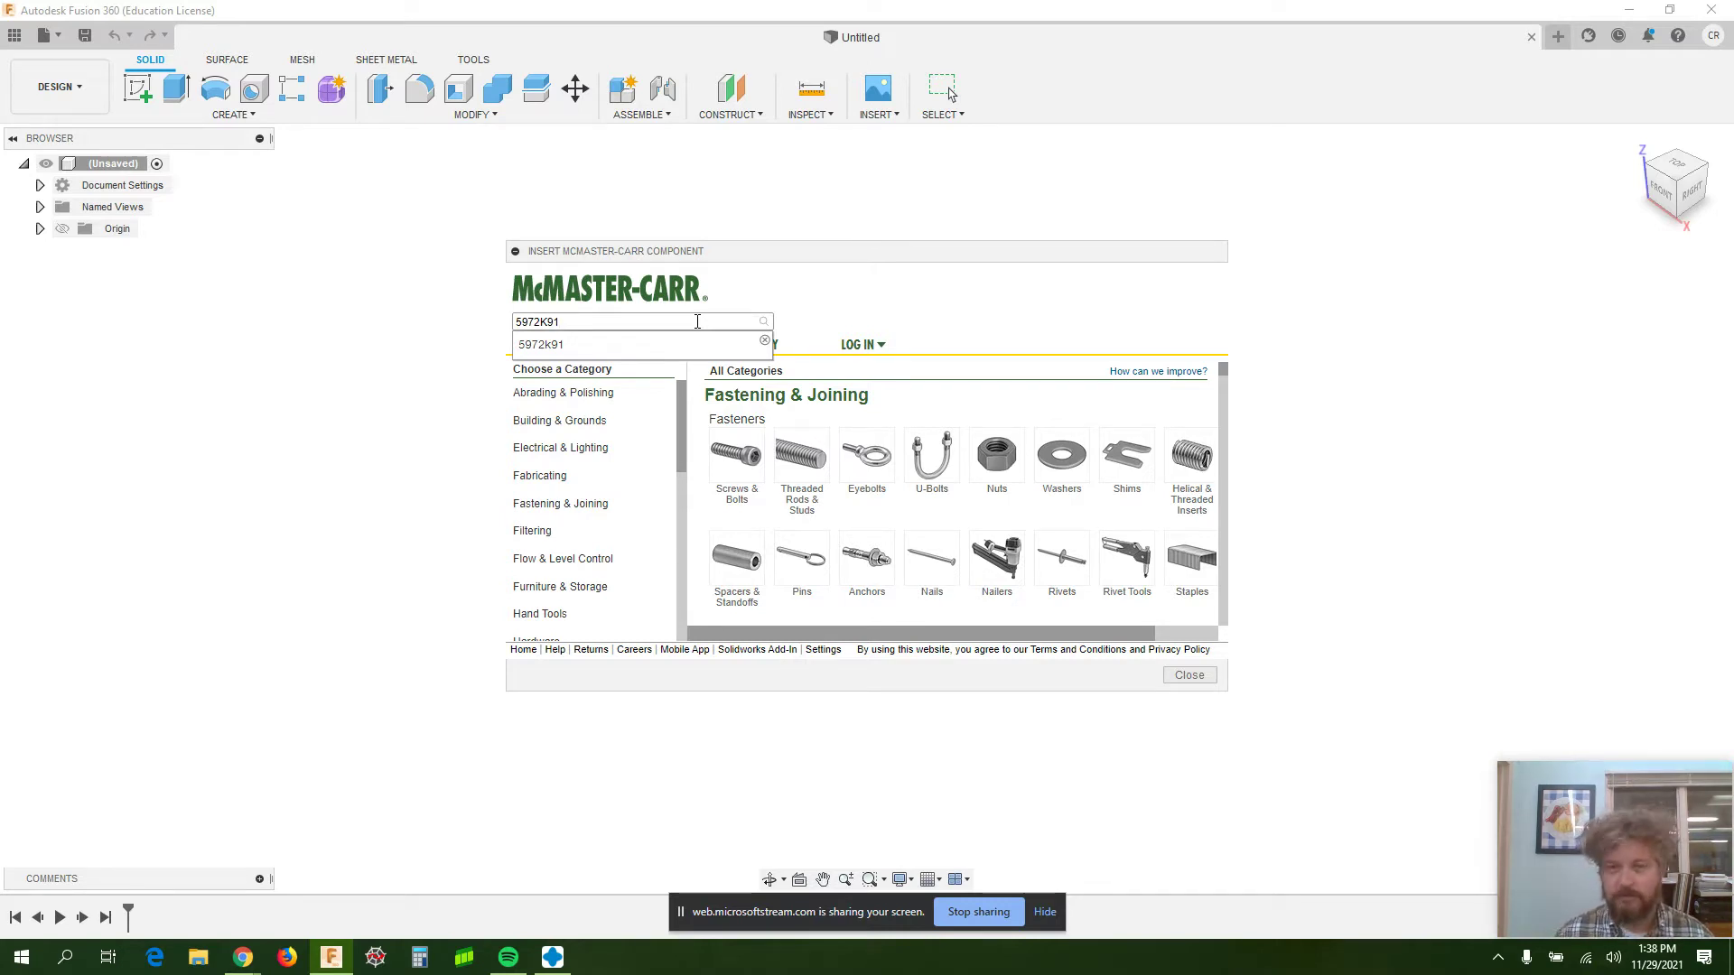
key(Return)
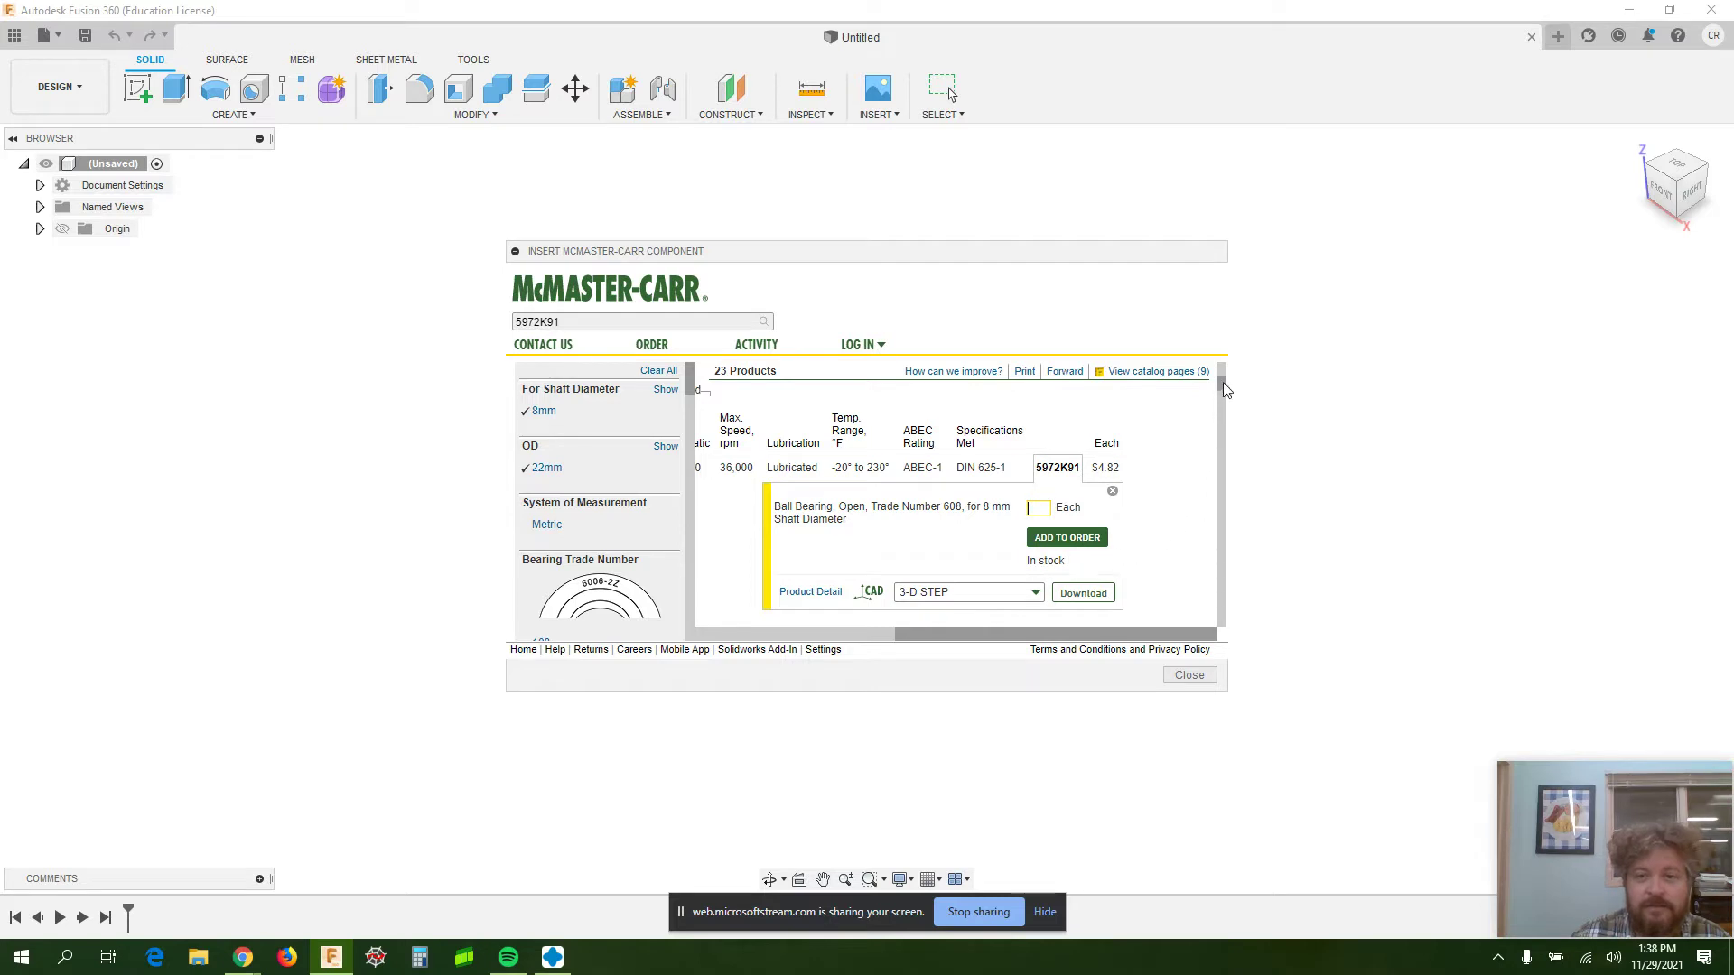
Insert the 5972K91 ball bearing as a 3-D STEP model and accept its default position at the origin.
scroll(1066, 457, down, 3)
scroll(1116, 474, up, 2)
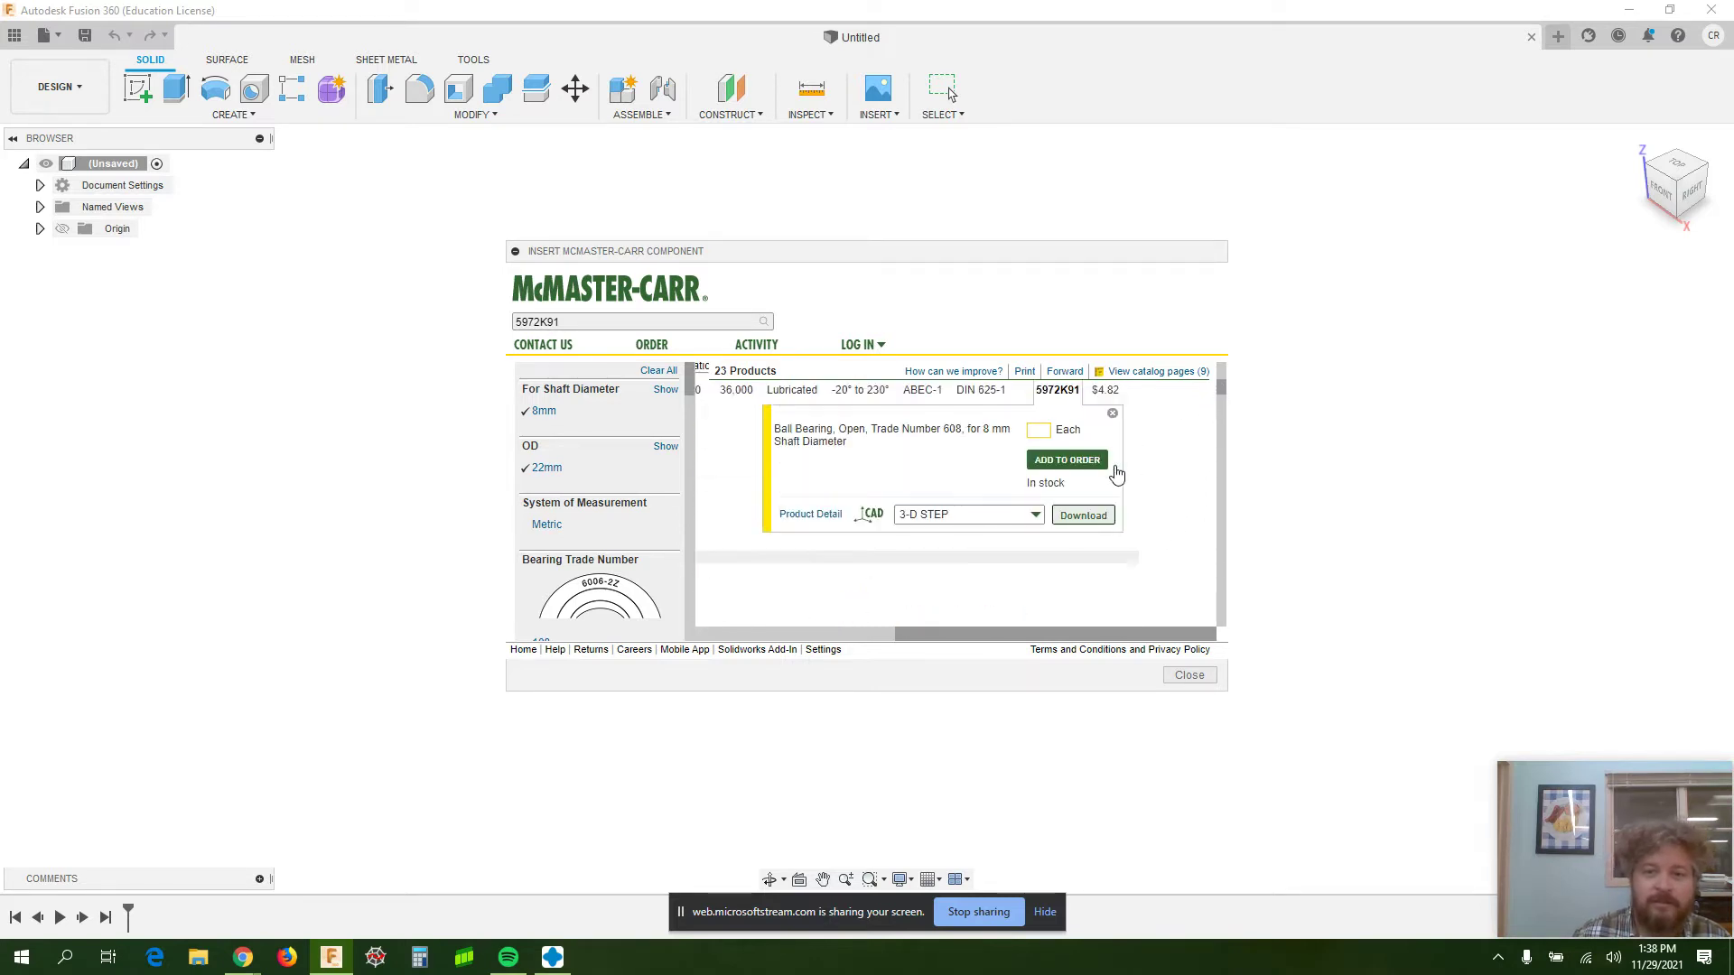
click(1029, 517)
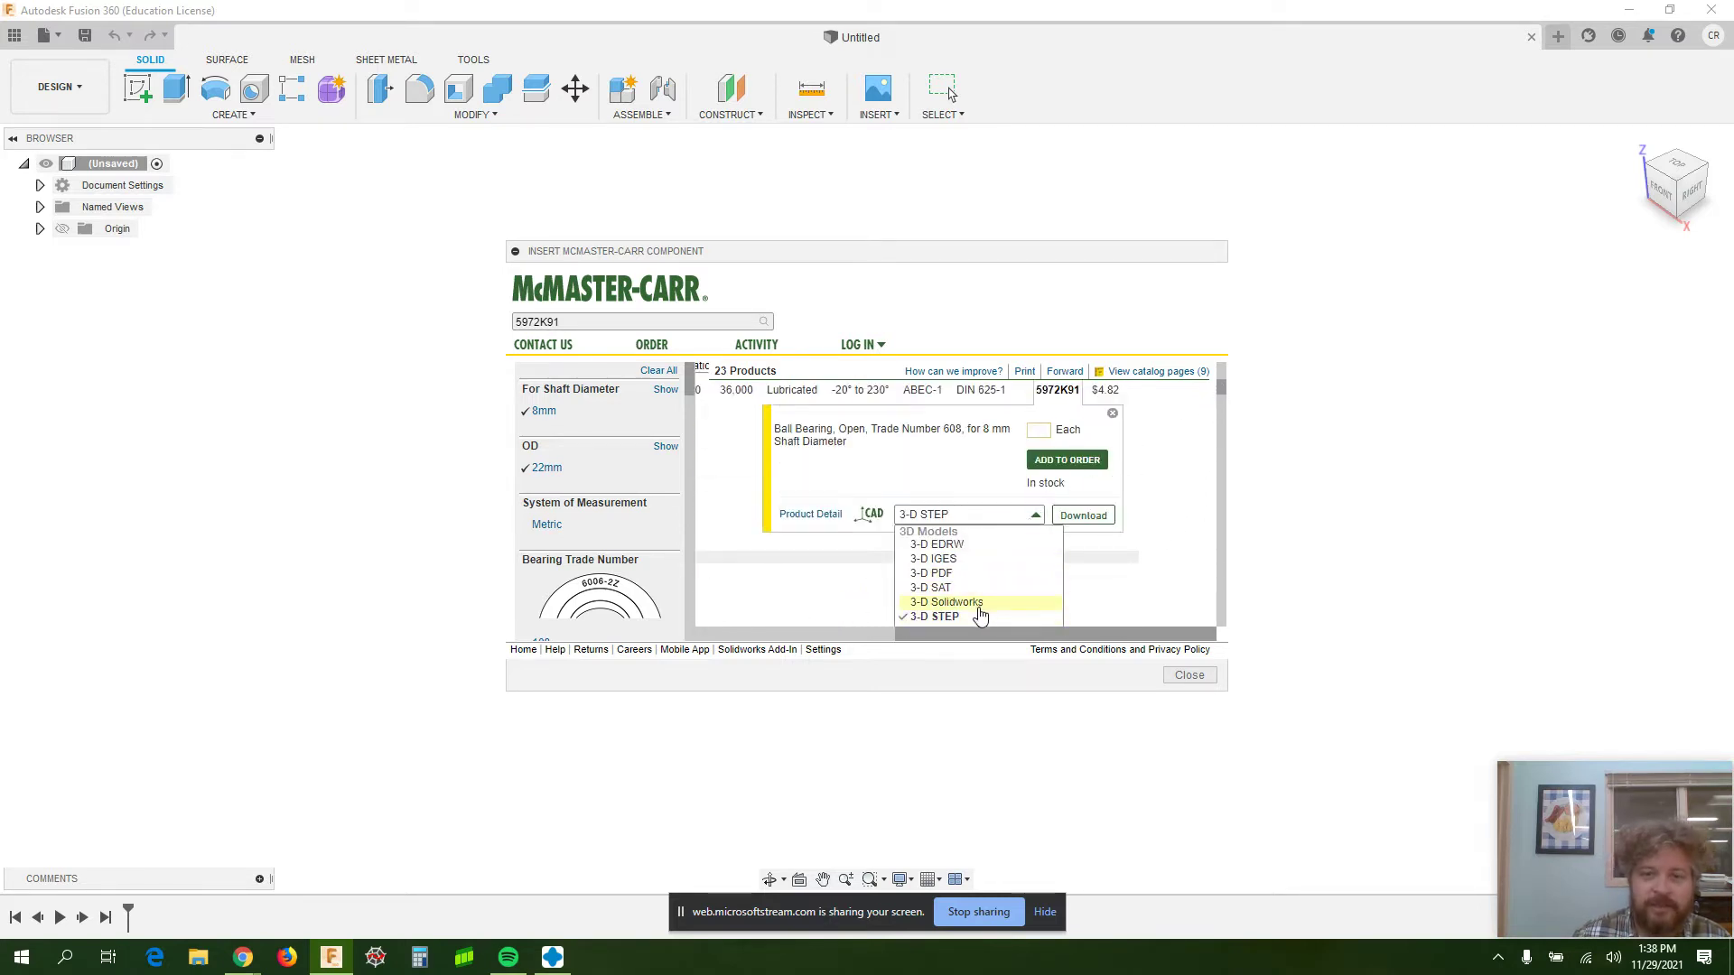
click(1116, 495)
click(1085, 516)
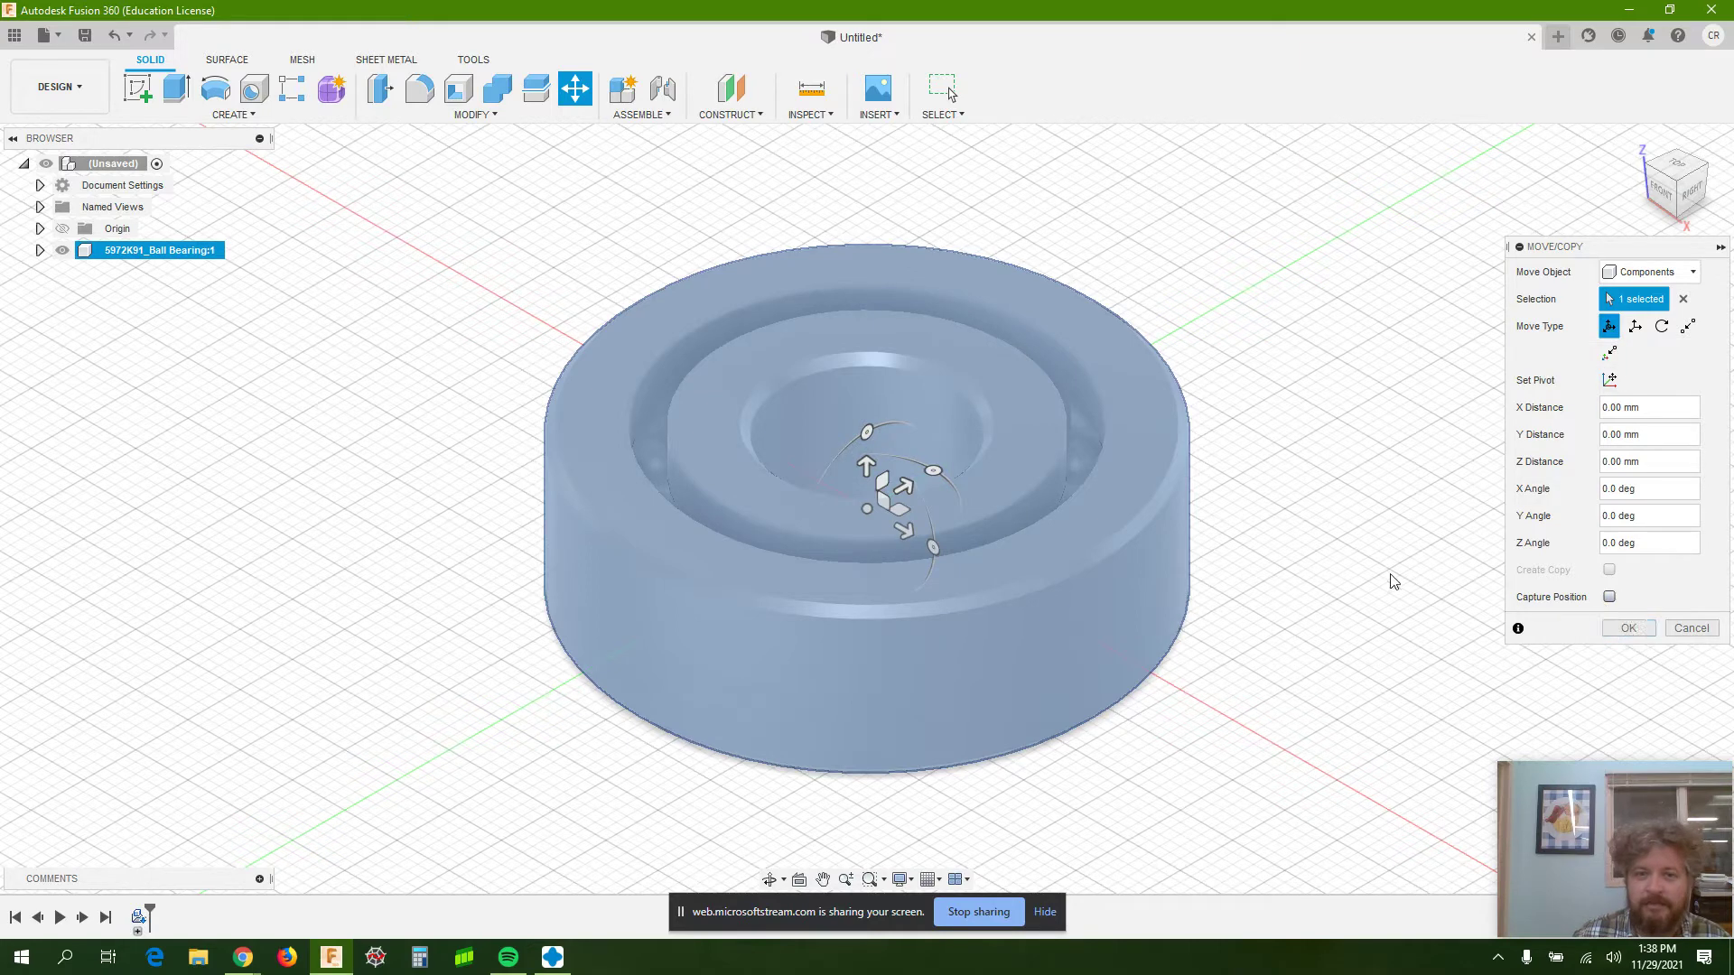
click(1628, 630)
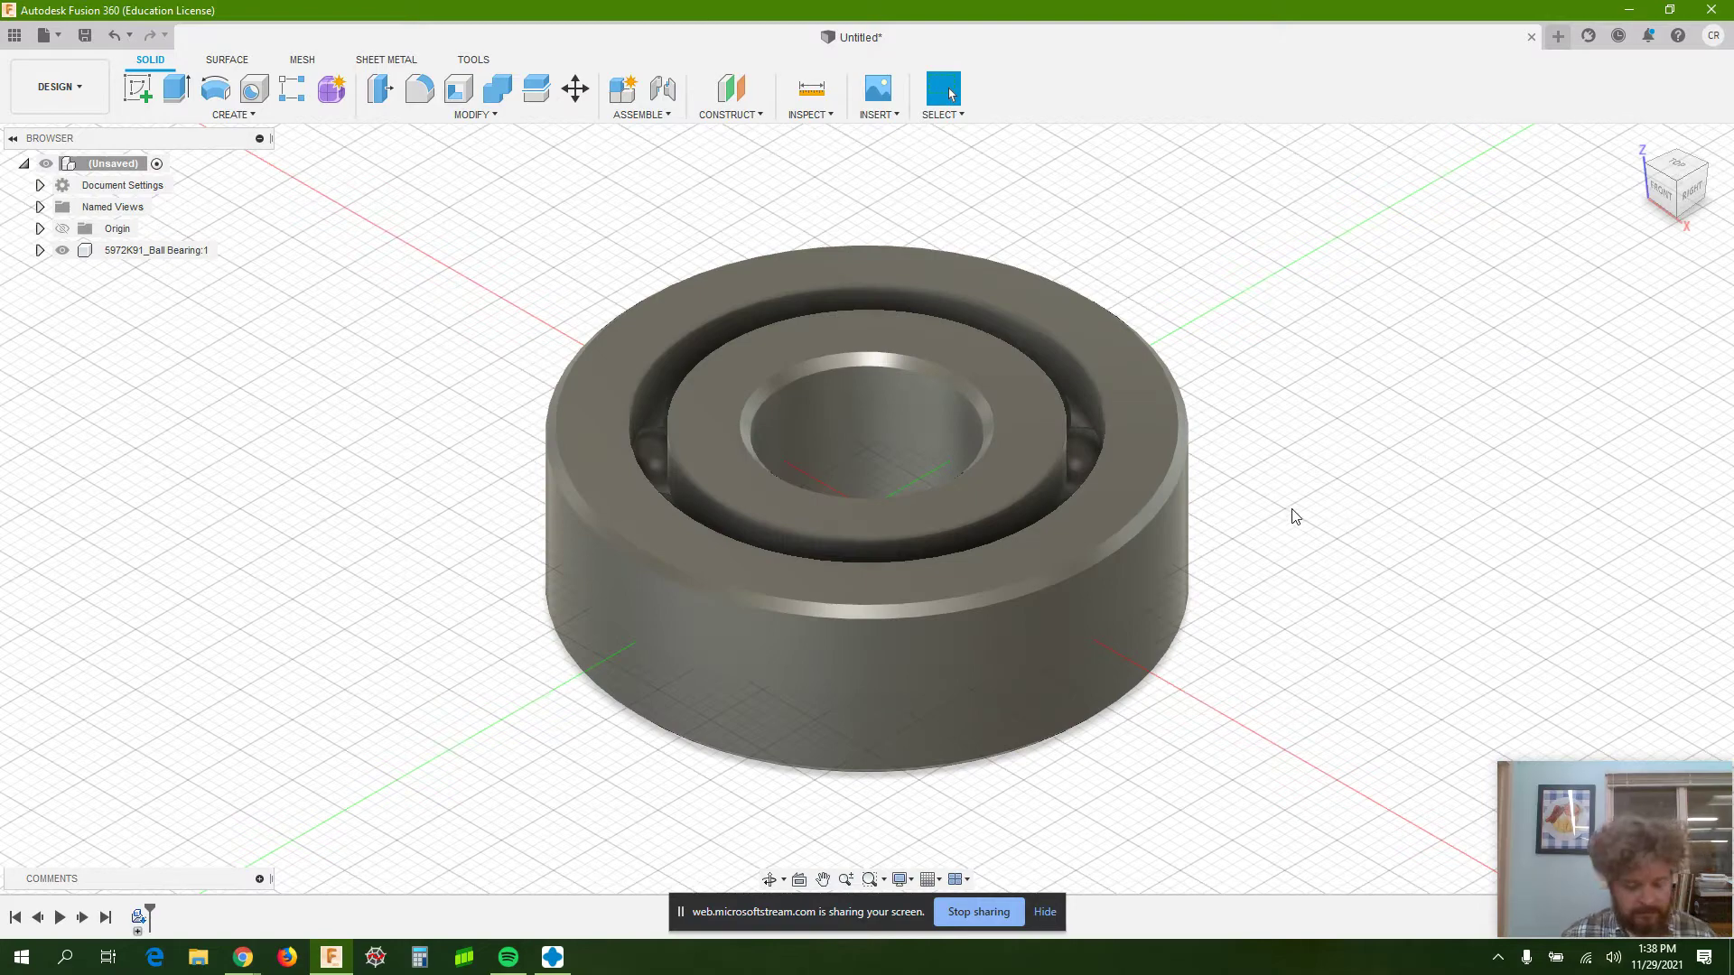
shift+middle_drag(1246, 580, 971, 561)
click(972, 561)
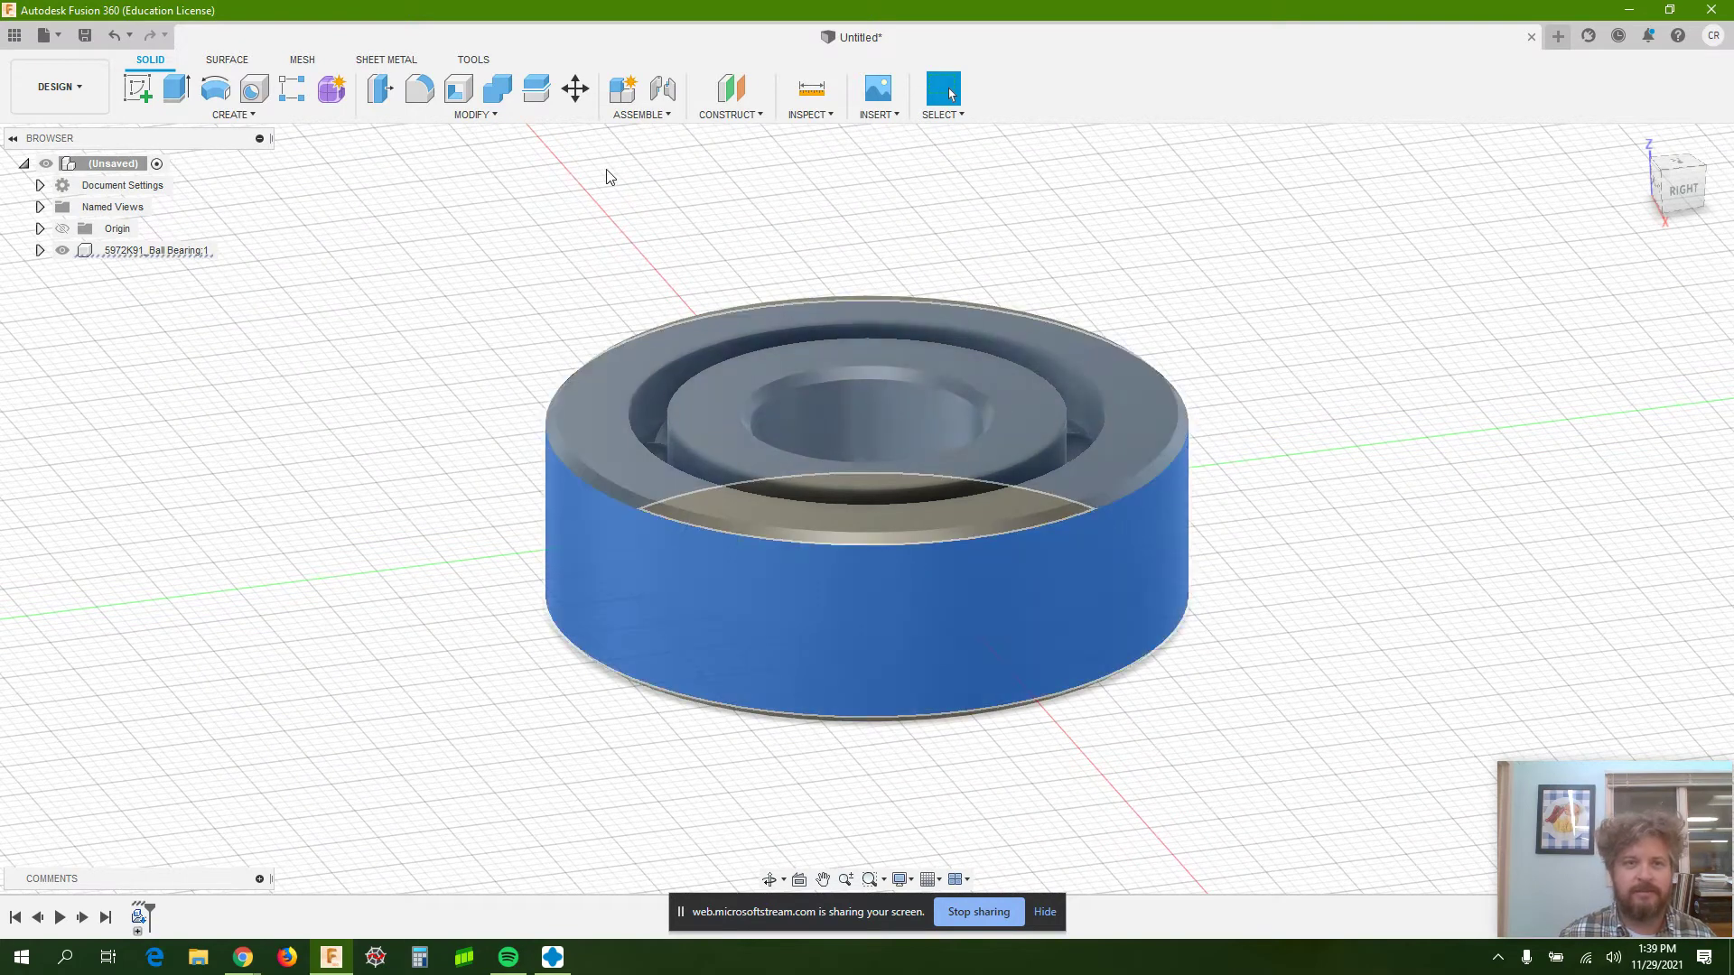
click(1287, 500)
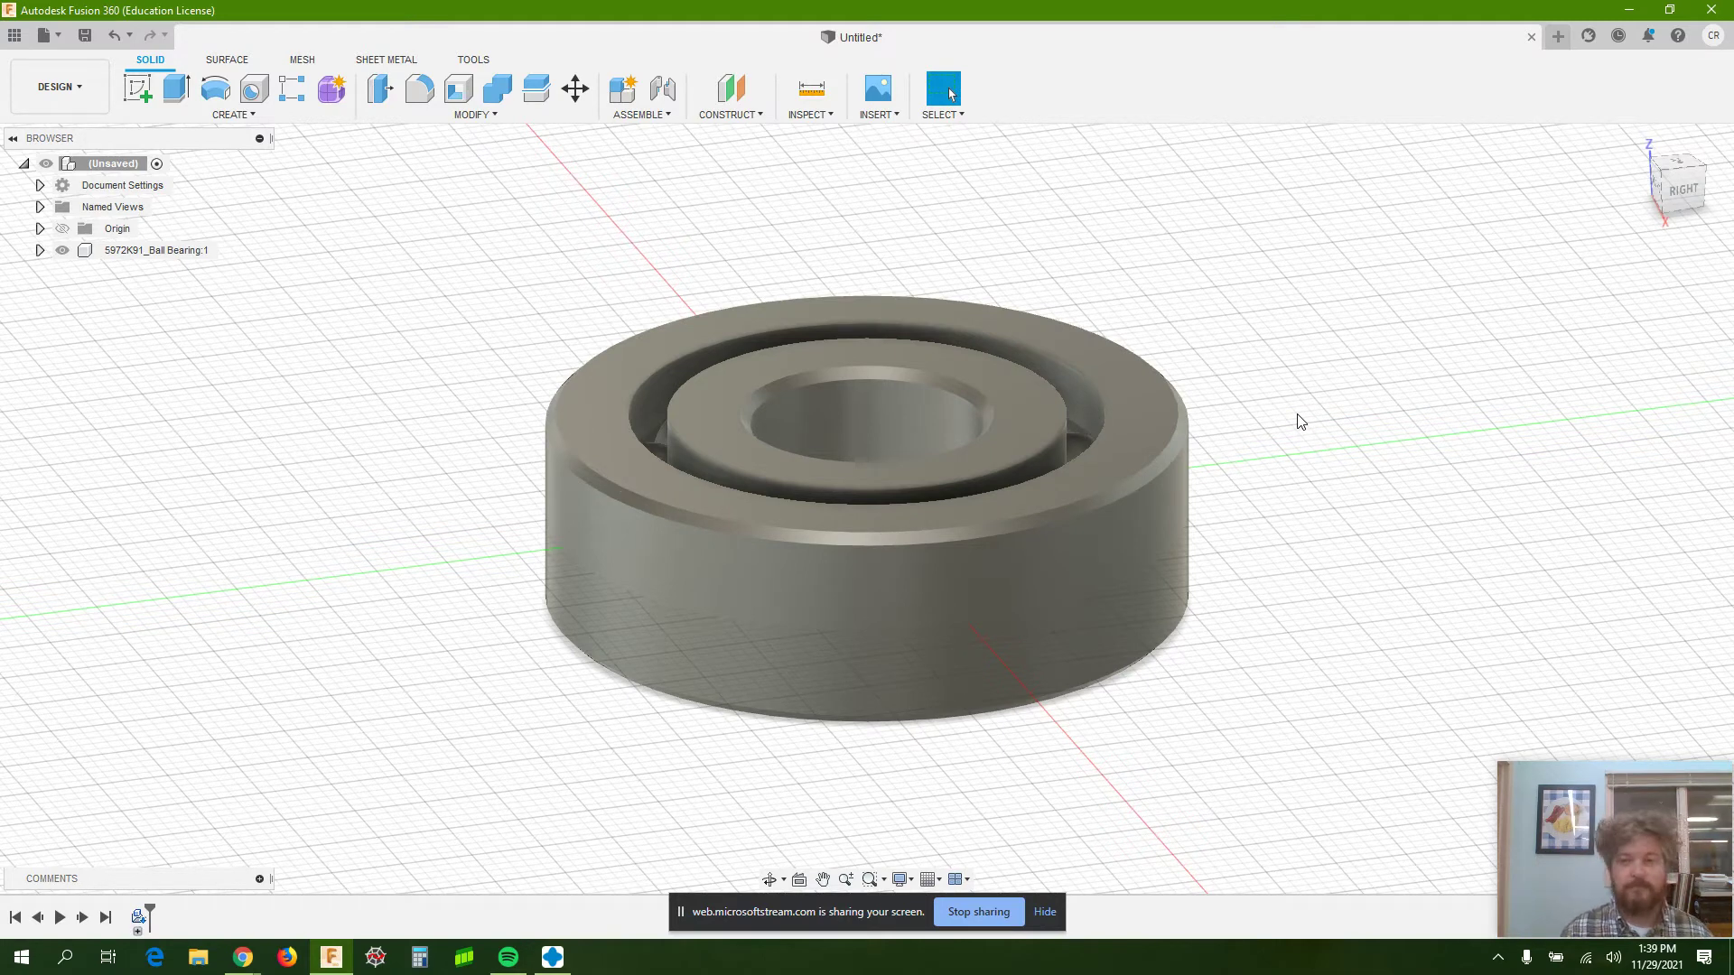
Paste a copy of the ball bearing component and try moving it 21.50 mm along Y.
right_click(170, 260)
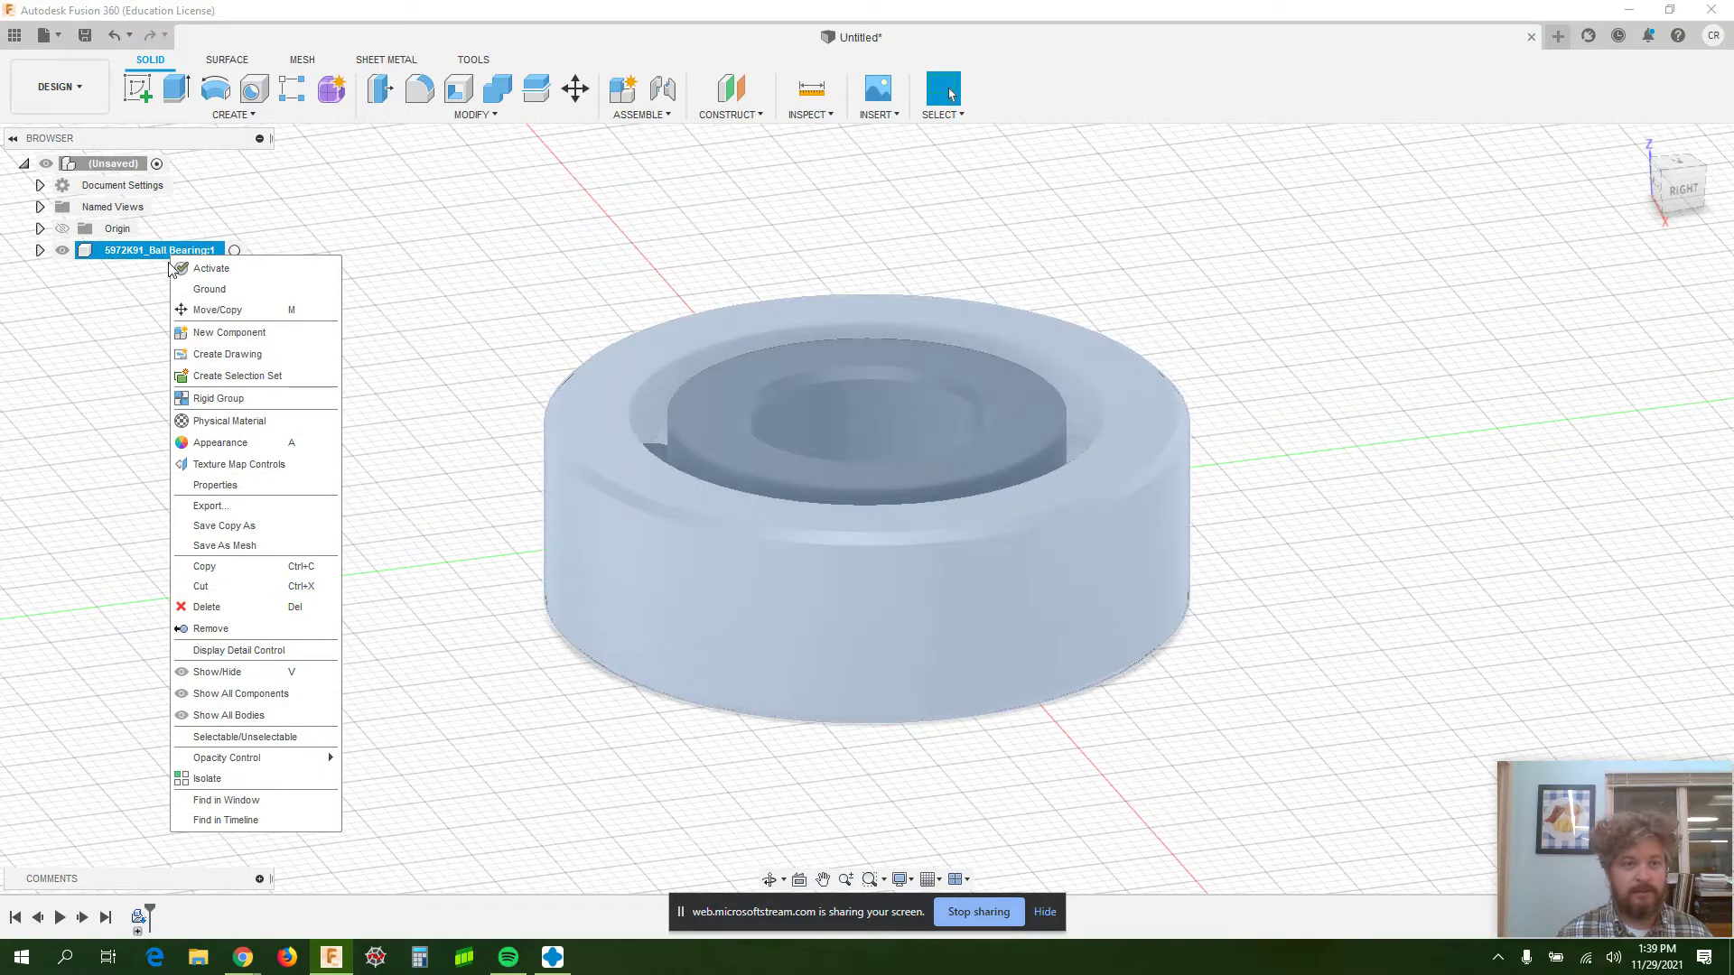
click(225, 563)
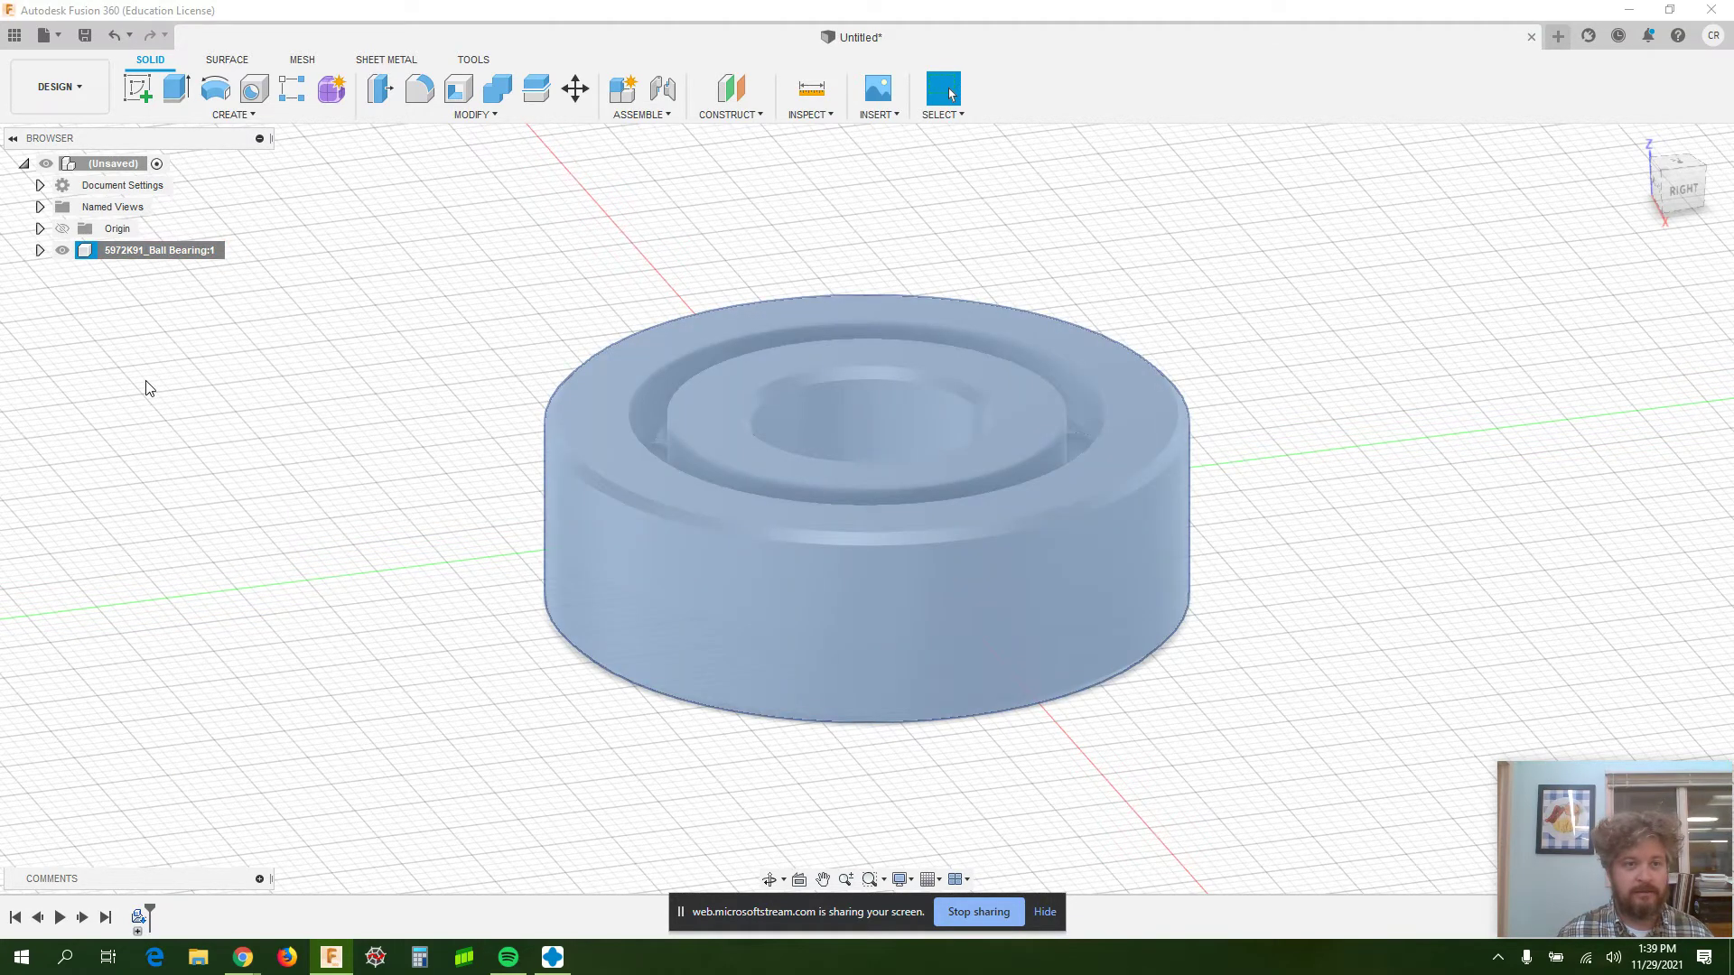
right_click(146, 381)
click(254, 348)
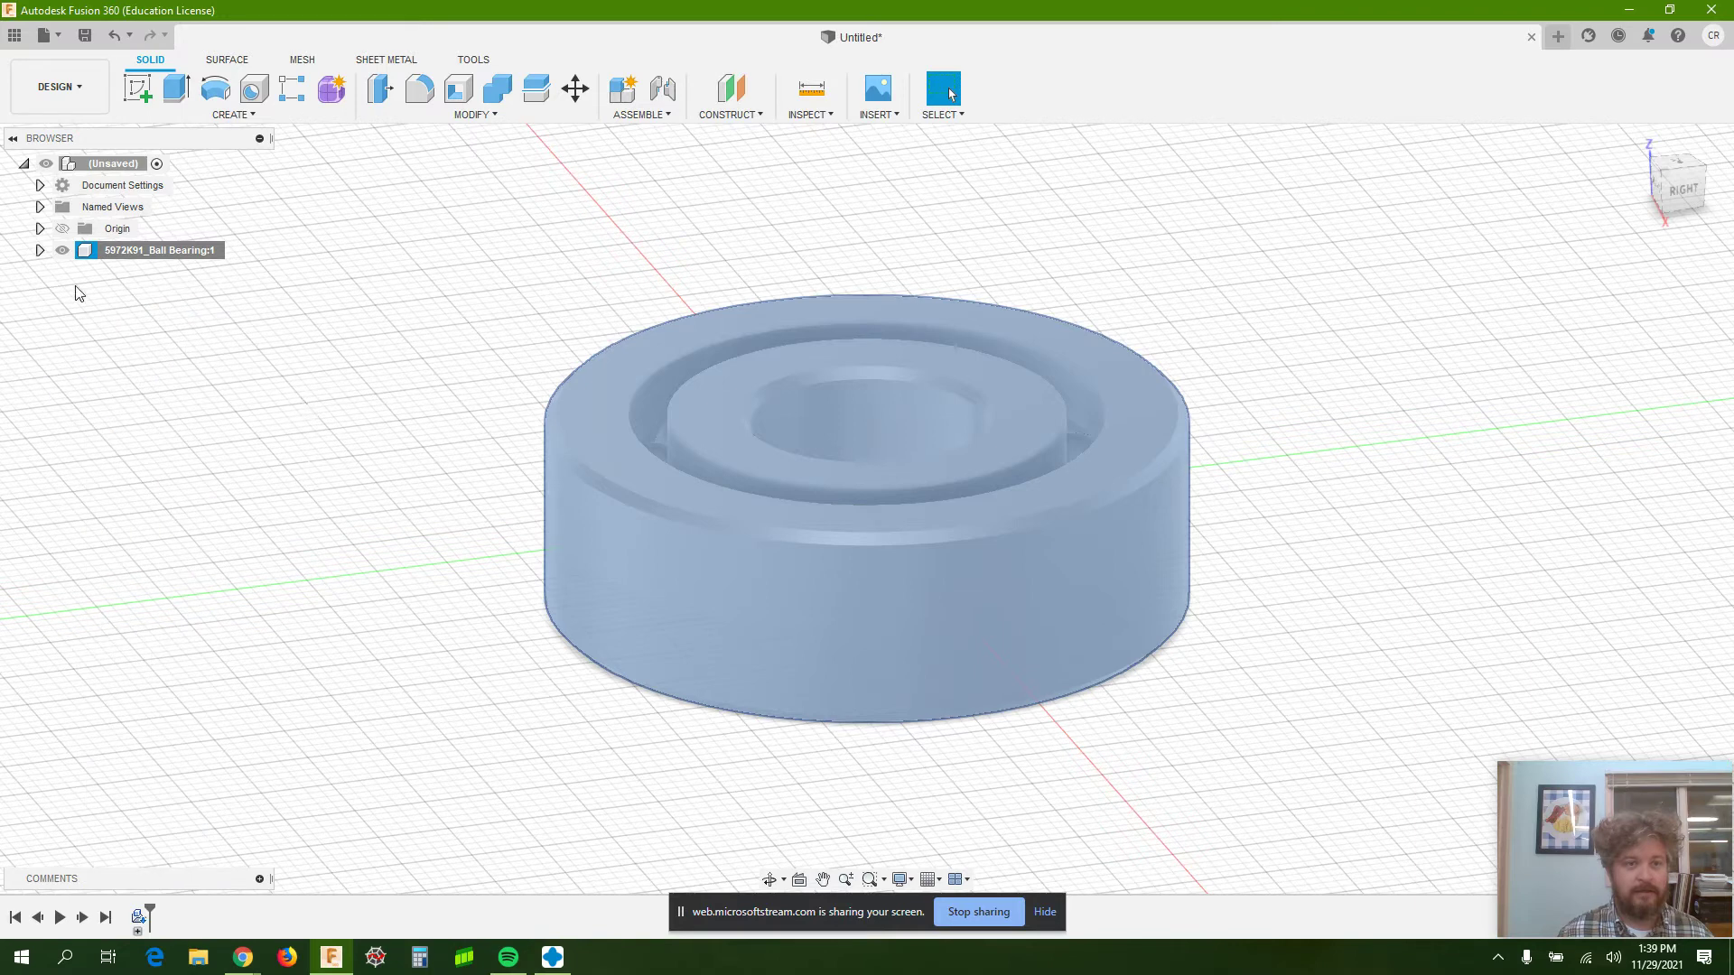
right_click(118, 287)
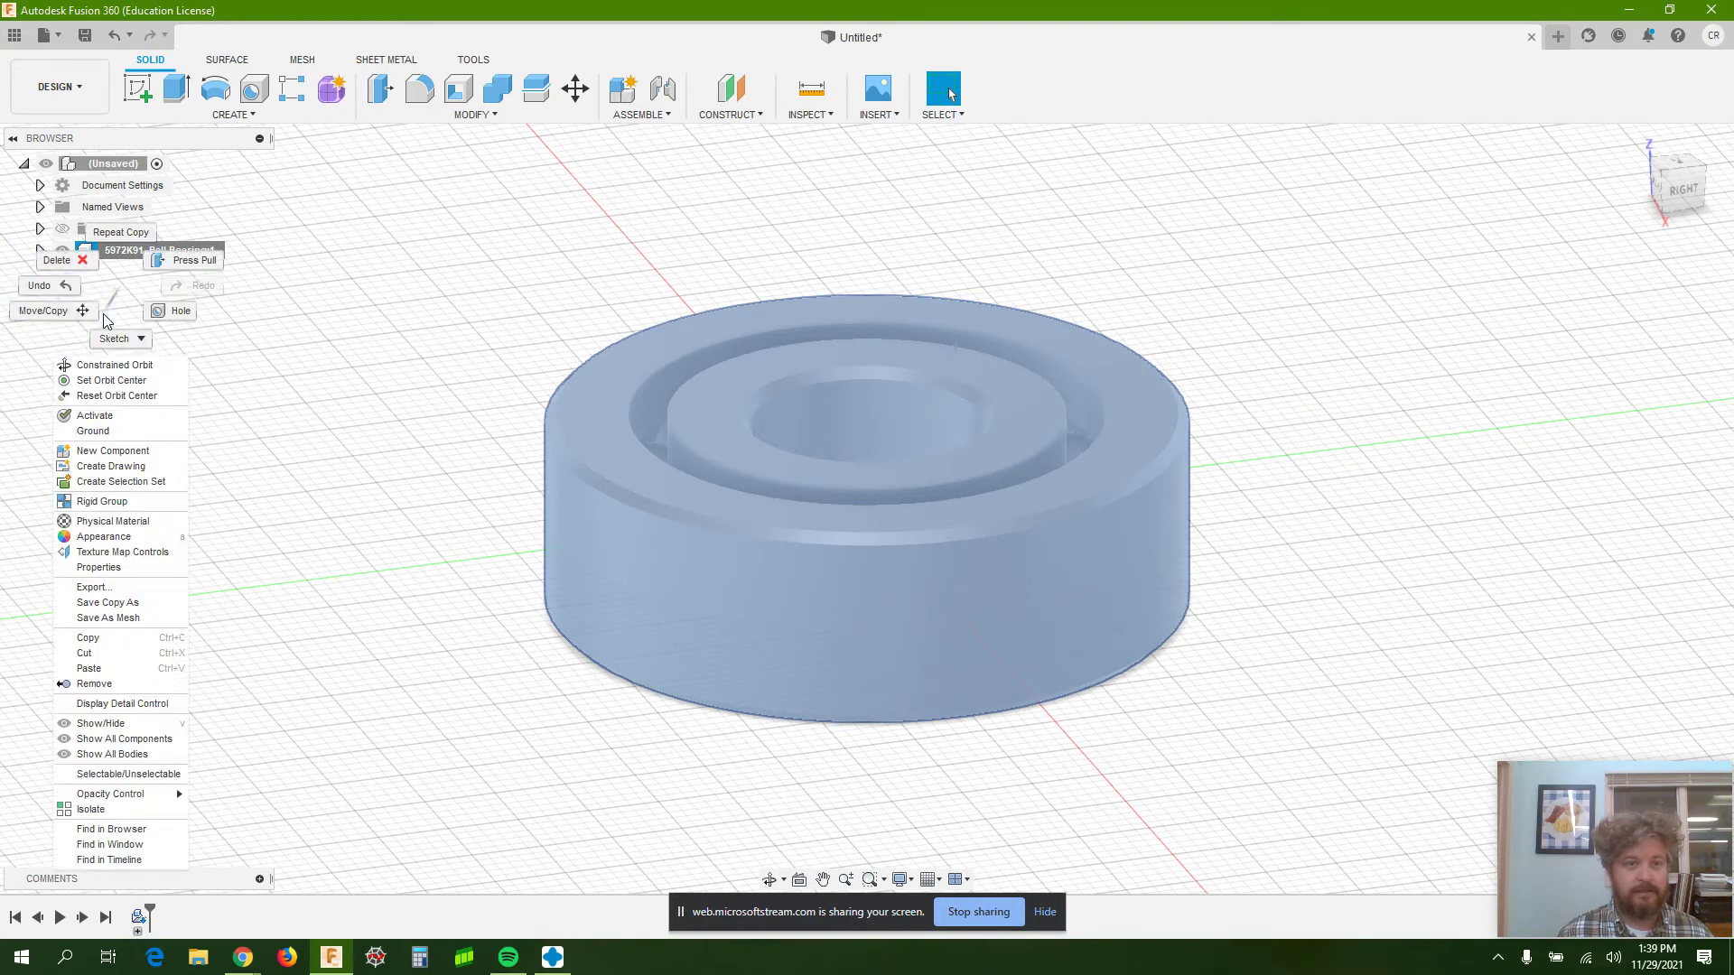
click(123, 669)
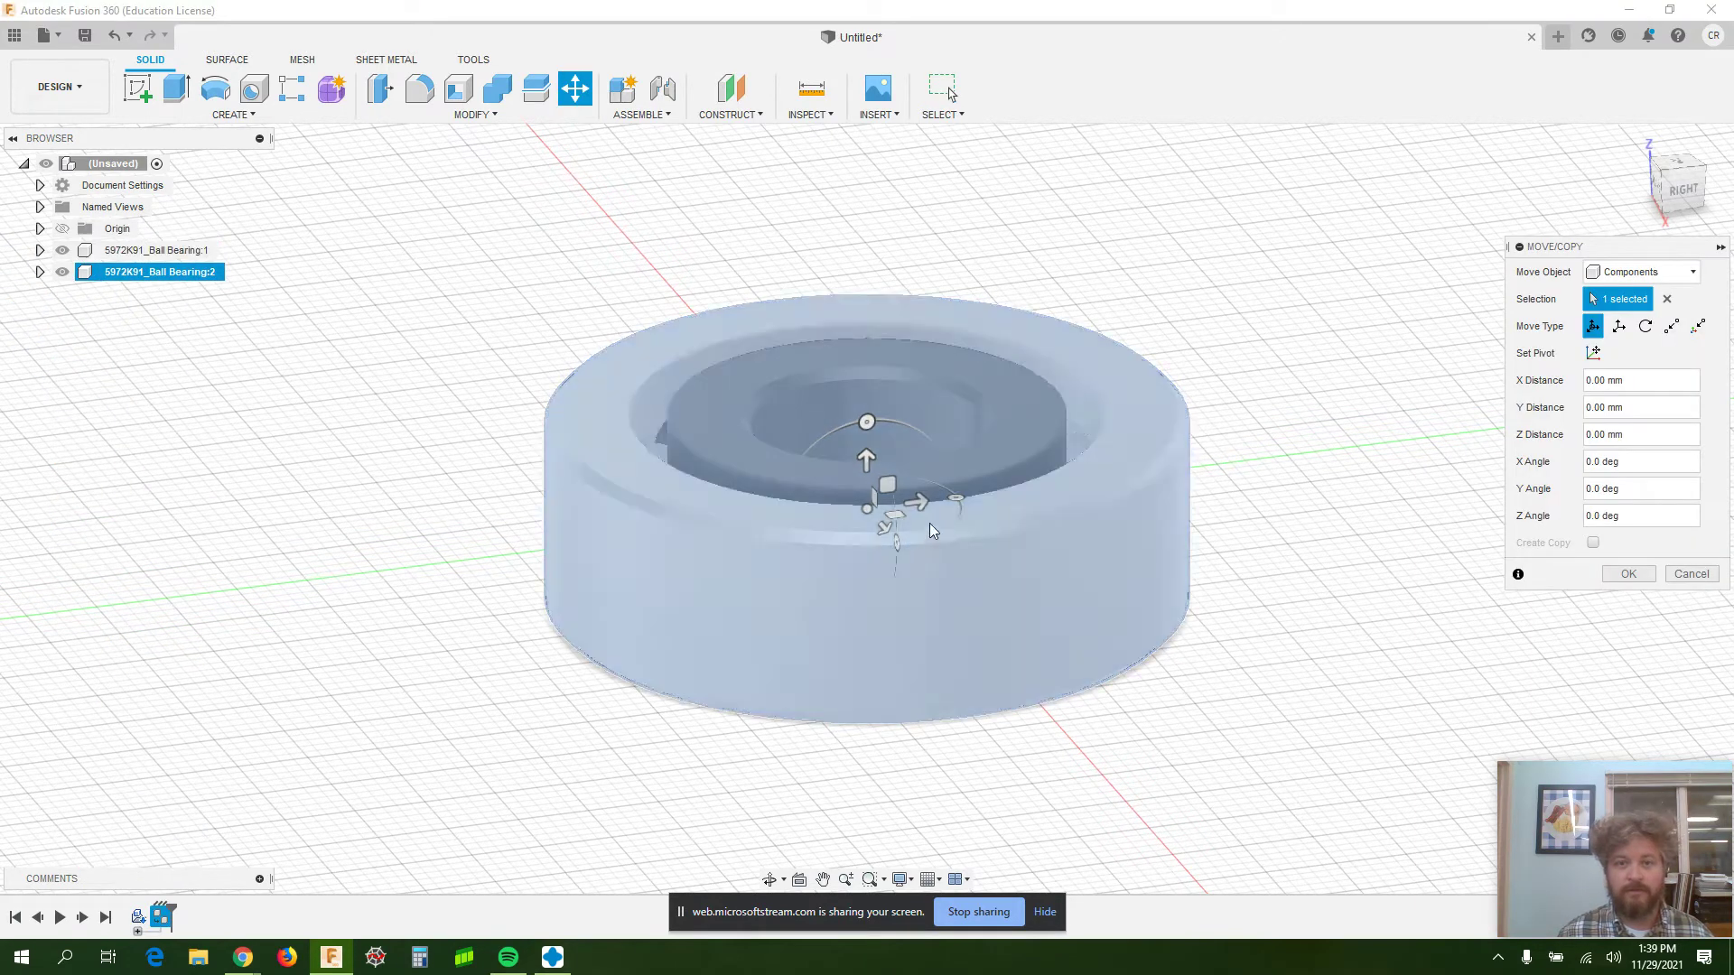
drag(916, 502, 1462, 451)
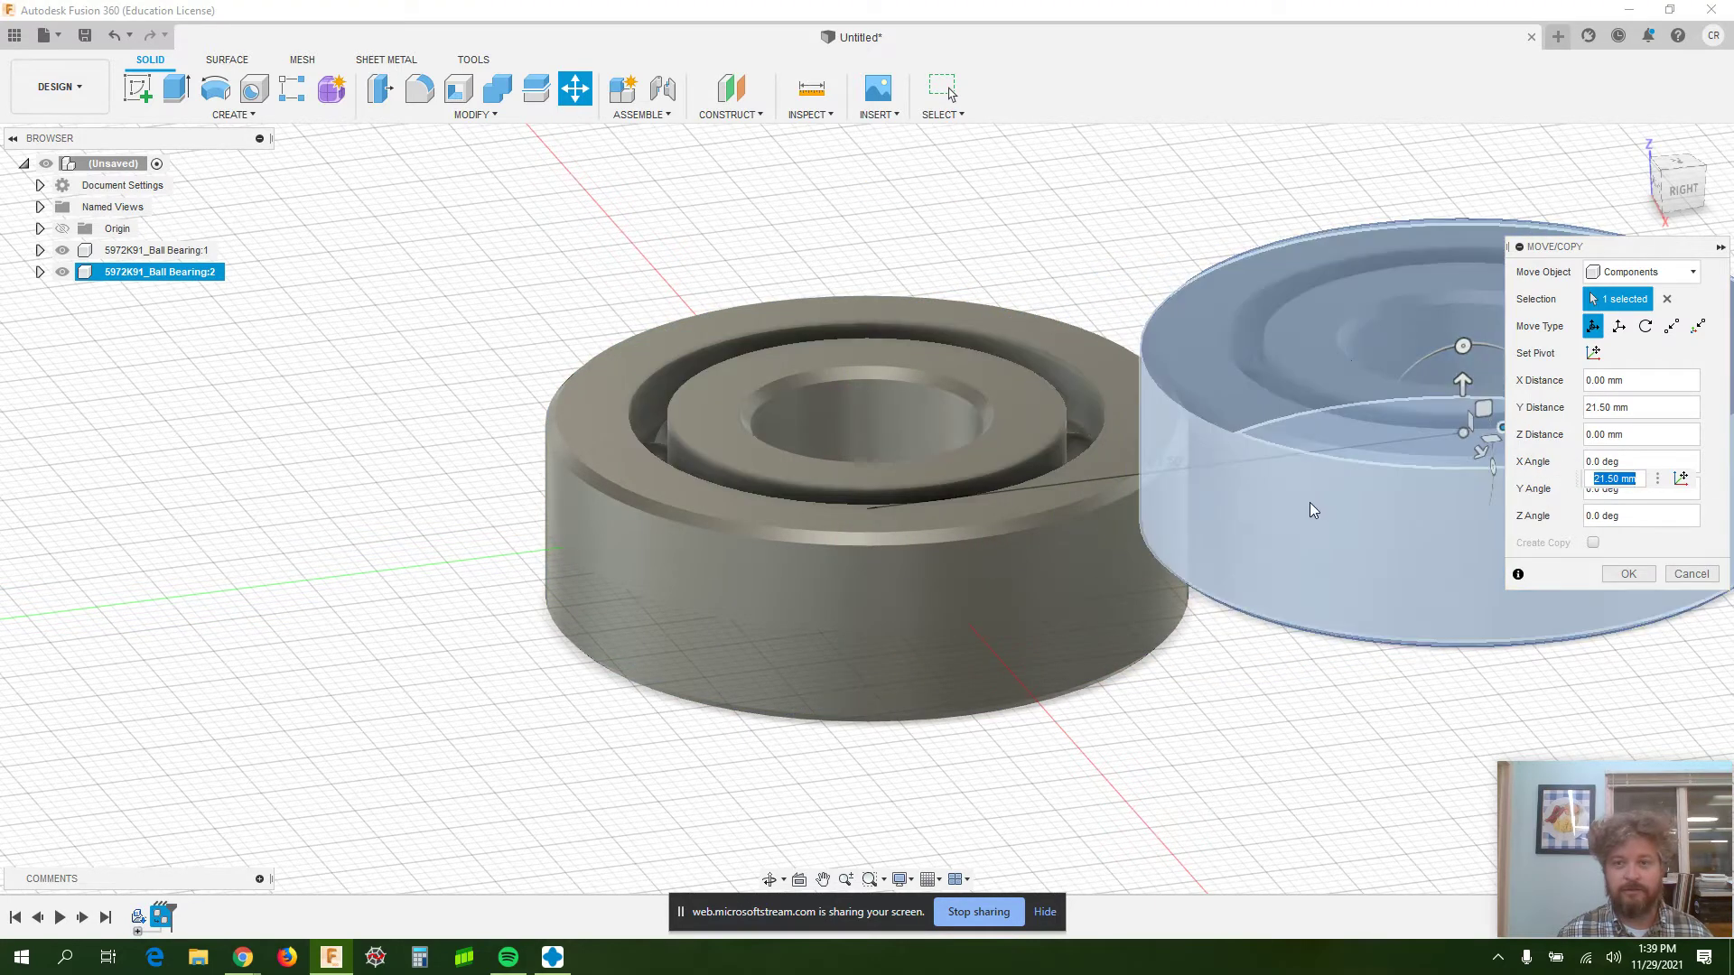
click(1714, 571)
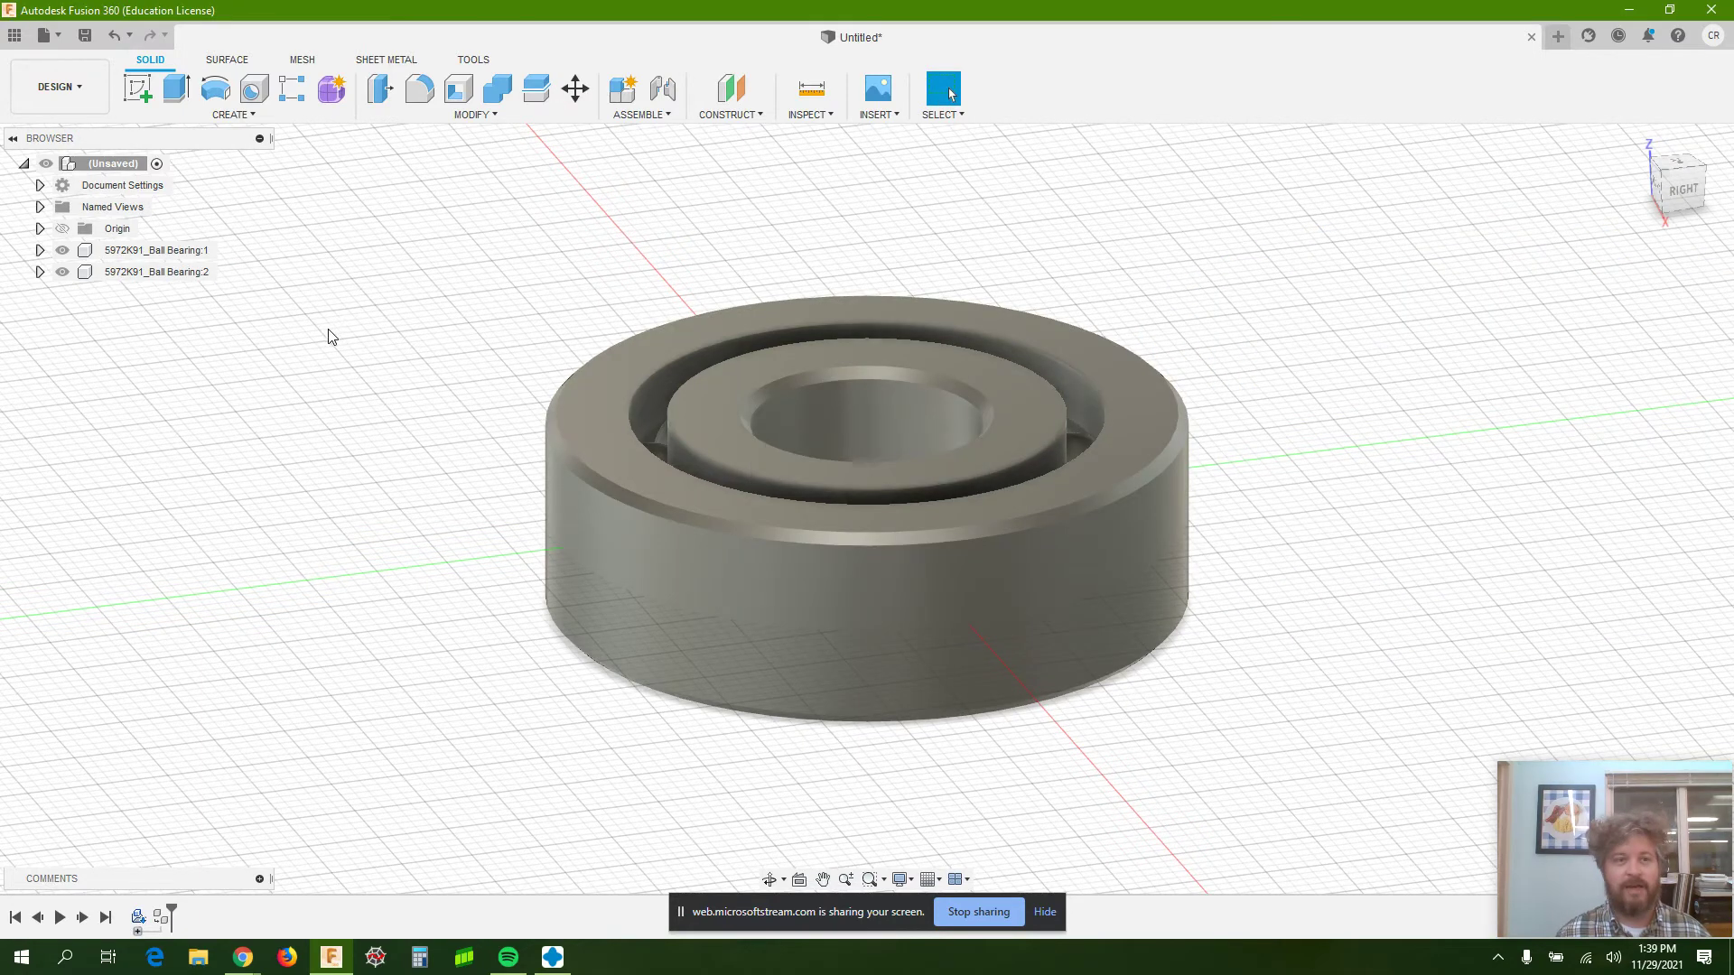
Delete the pasted second ball bearing component.
right_click(37, 272)
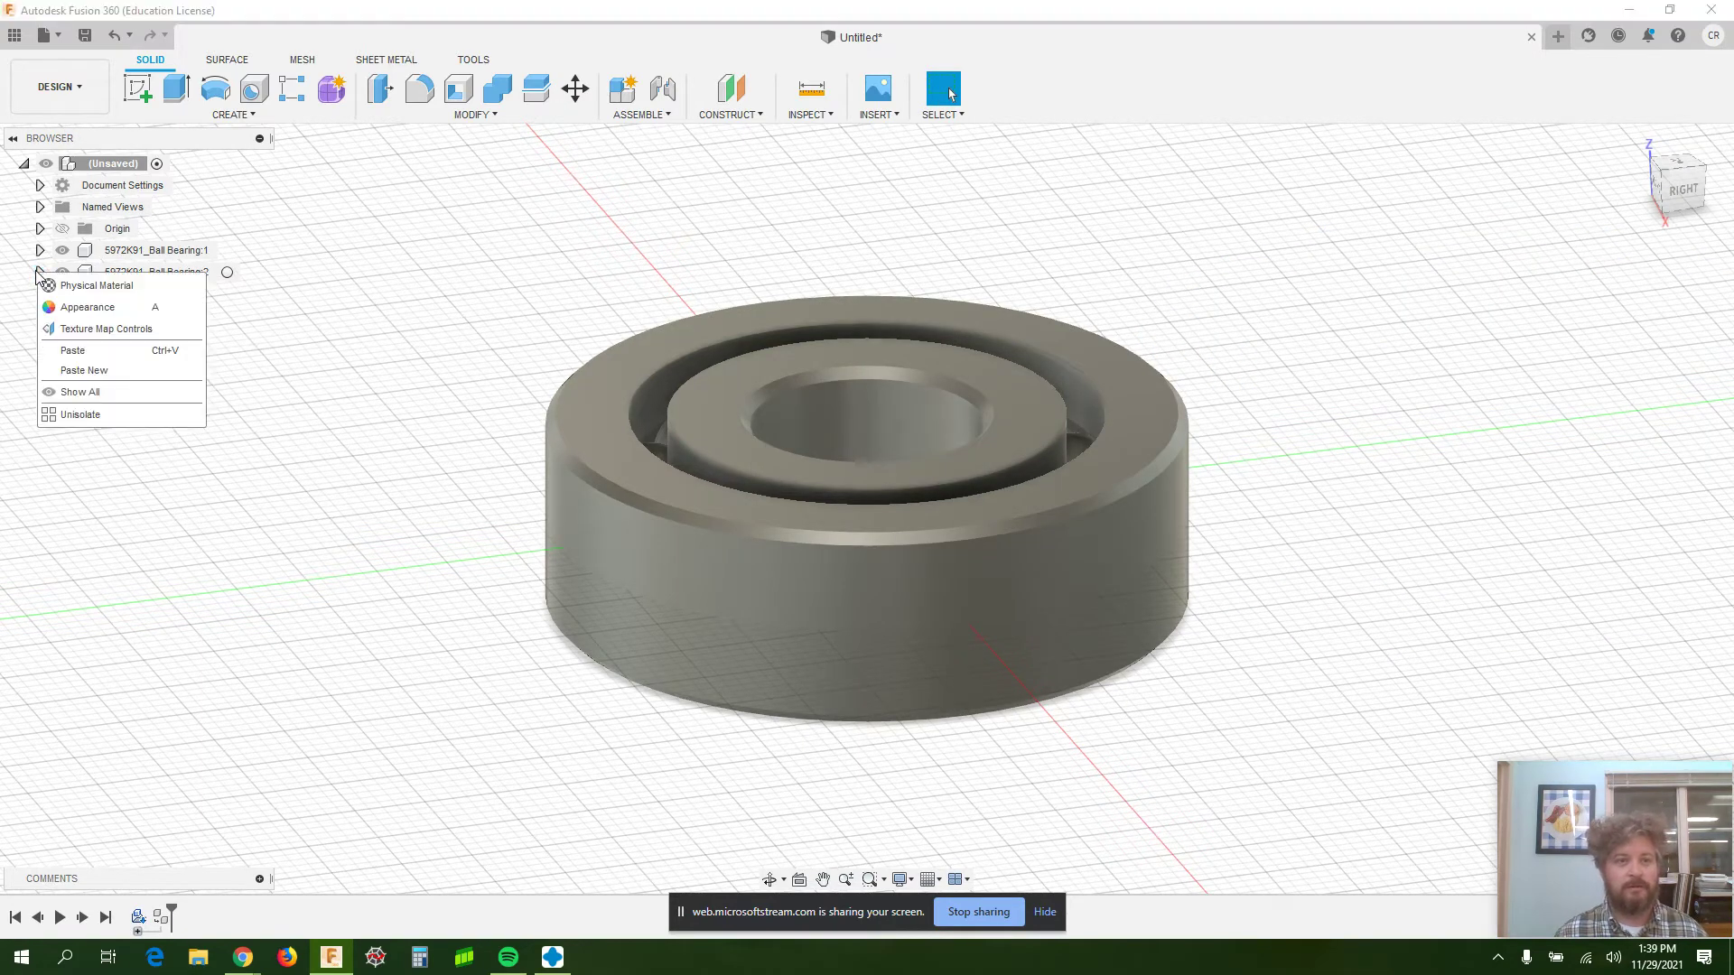
click(136, 272)
right_click(135, 272)
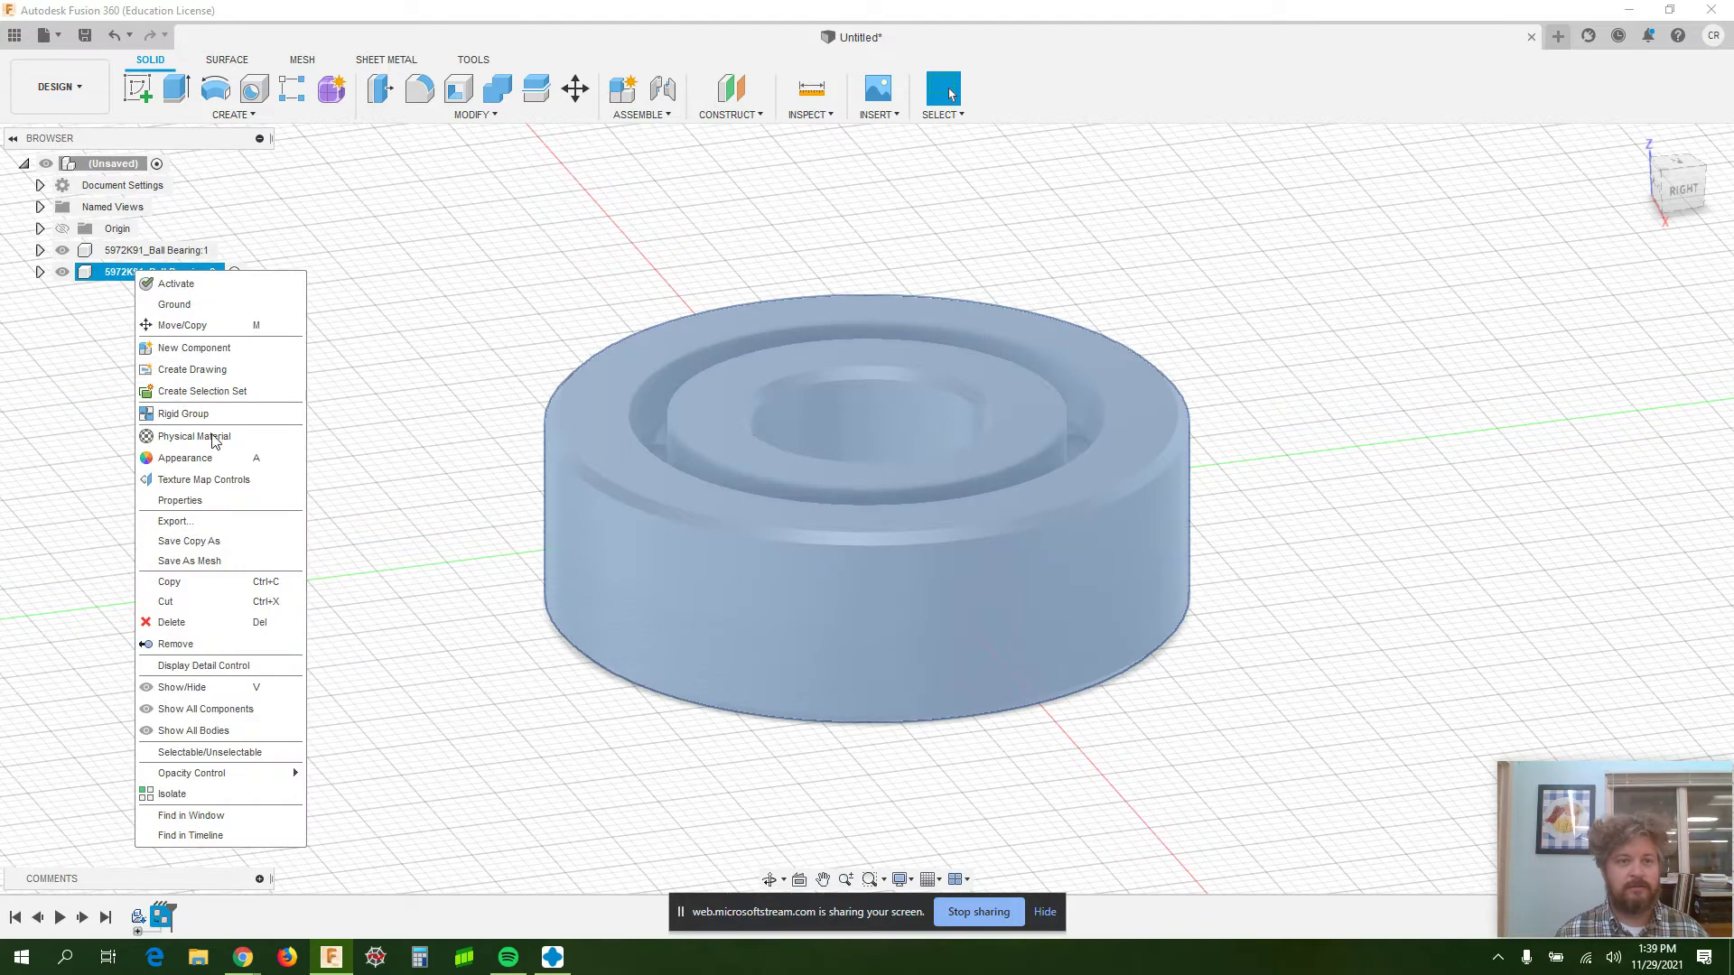
click(215, 621)
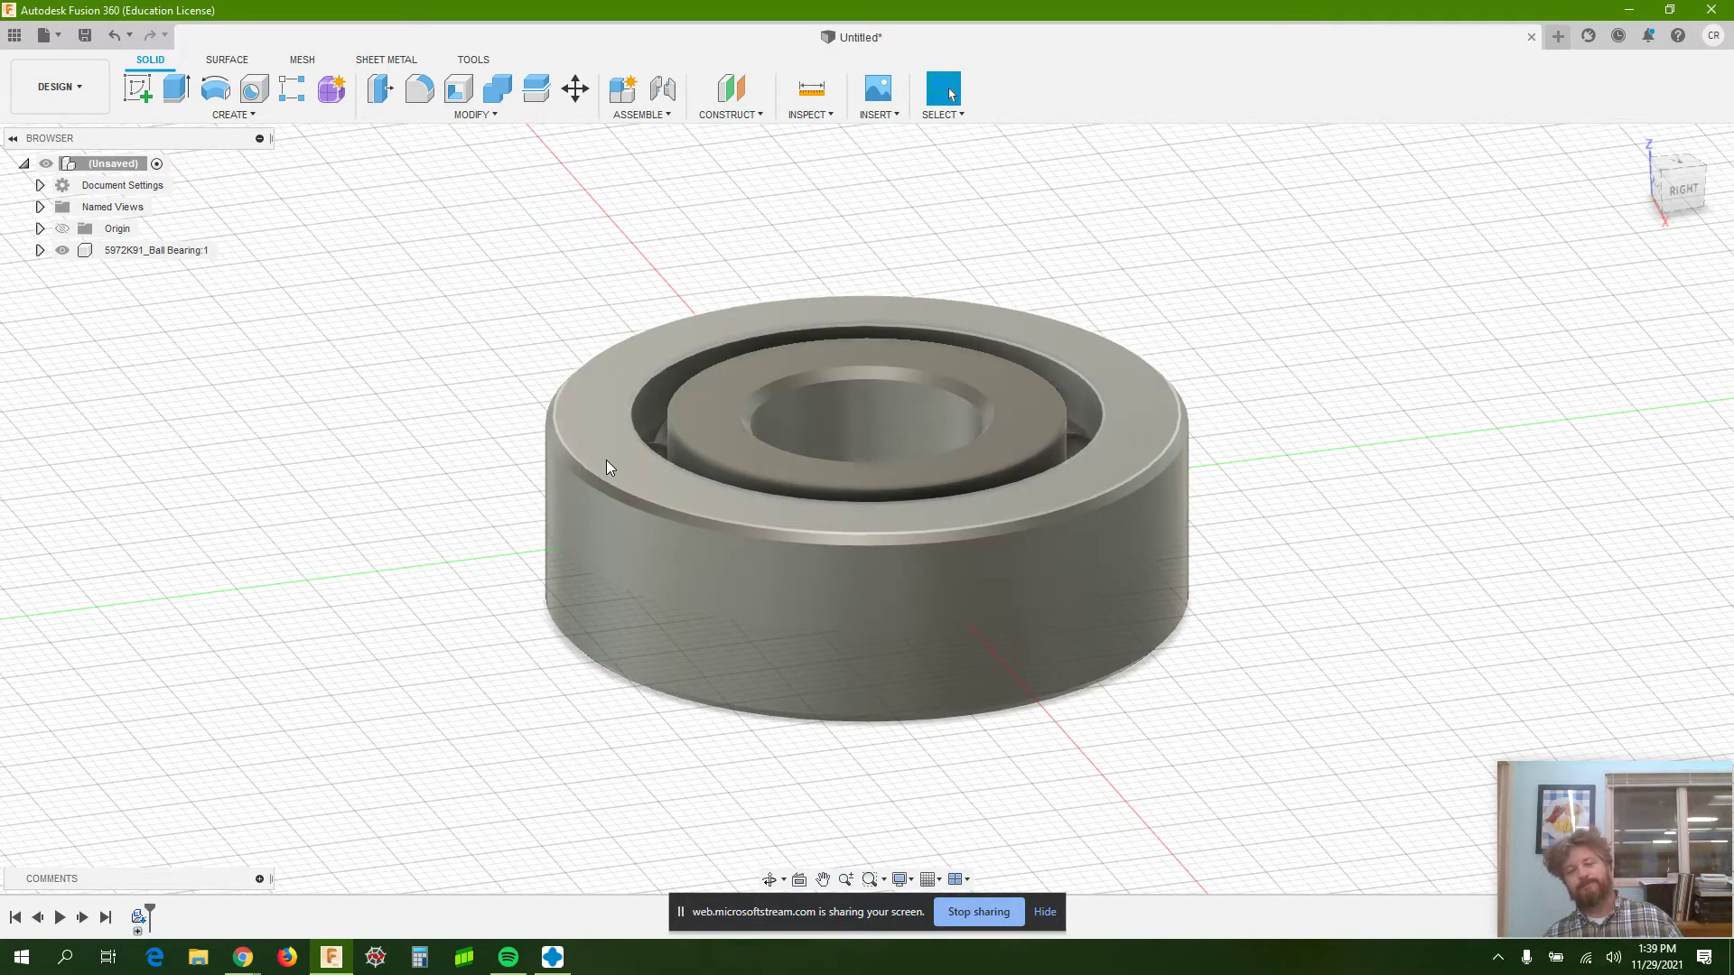
Start a new sketch on the horizontal origin plane of the bearing.
shift+middle_drag(1037, 344, 998, 386)
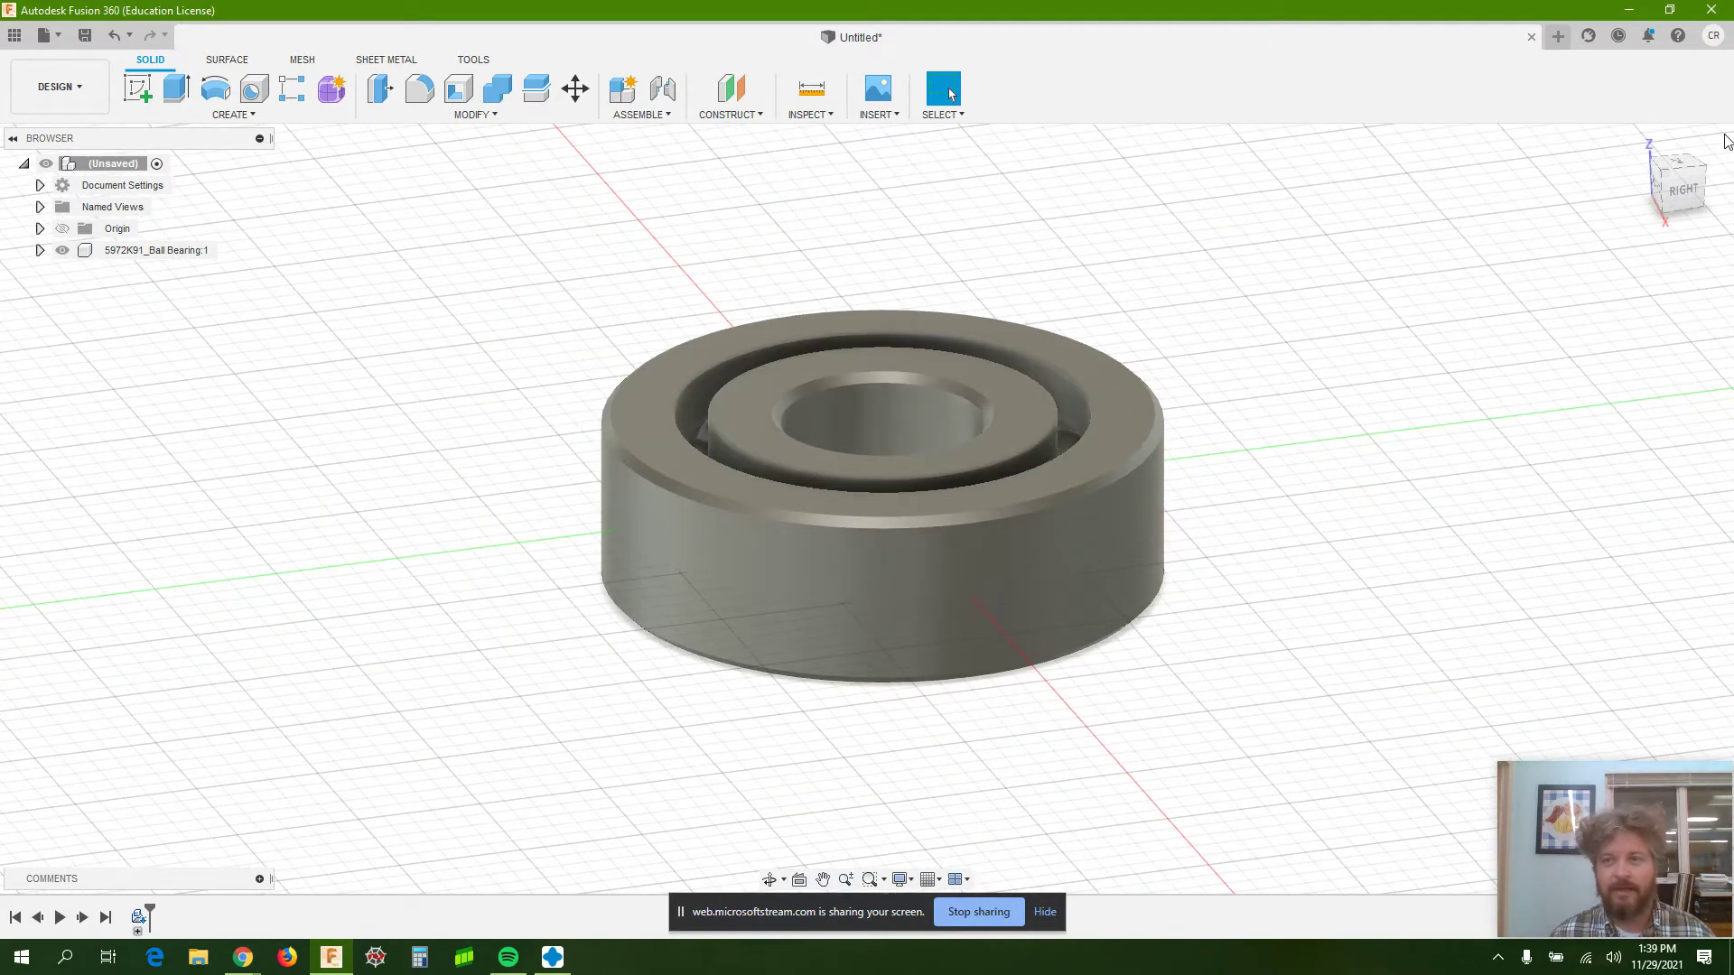
scroll(1023, 297, down, 2)
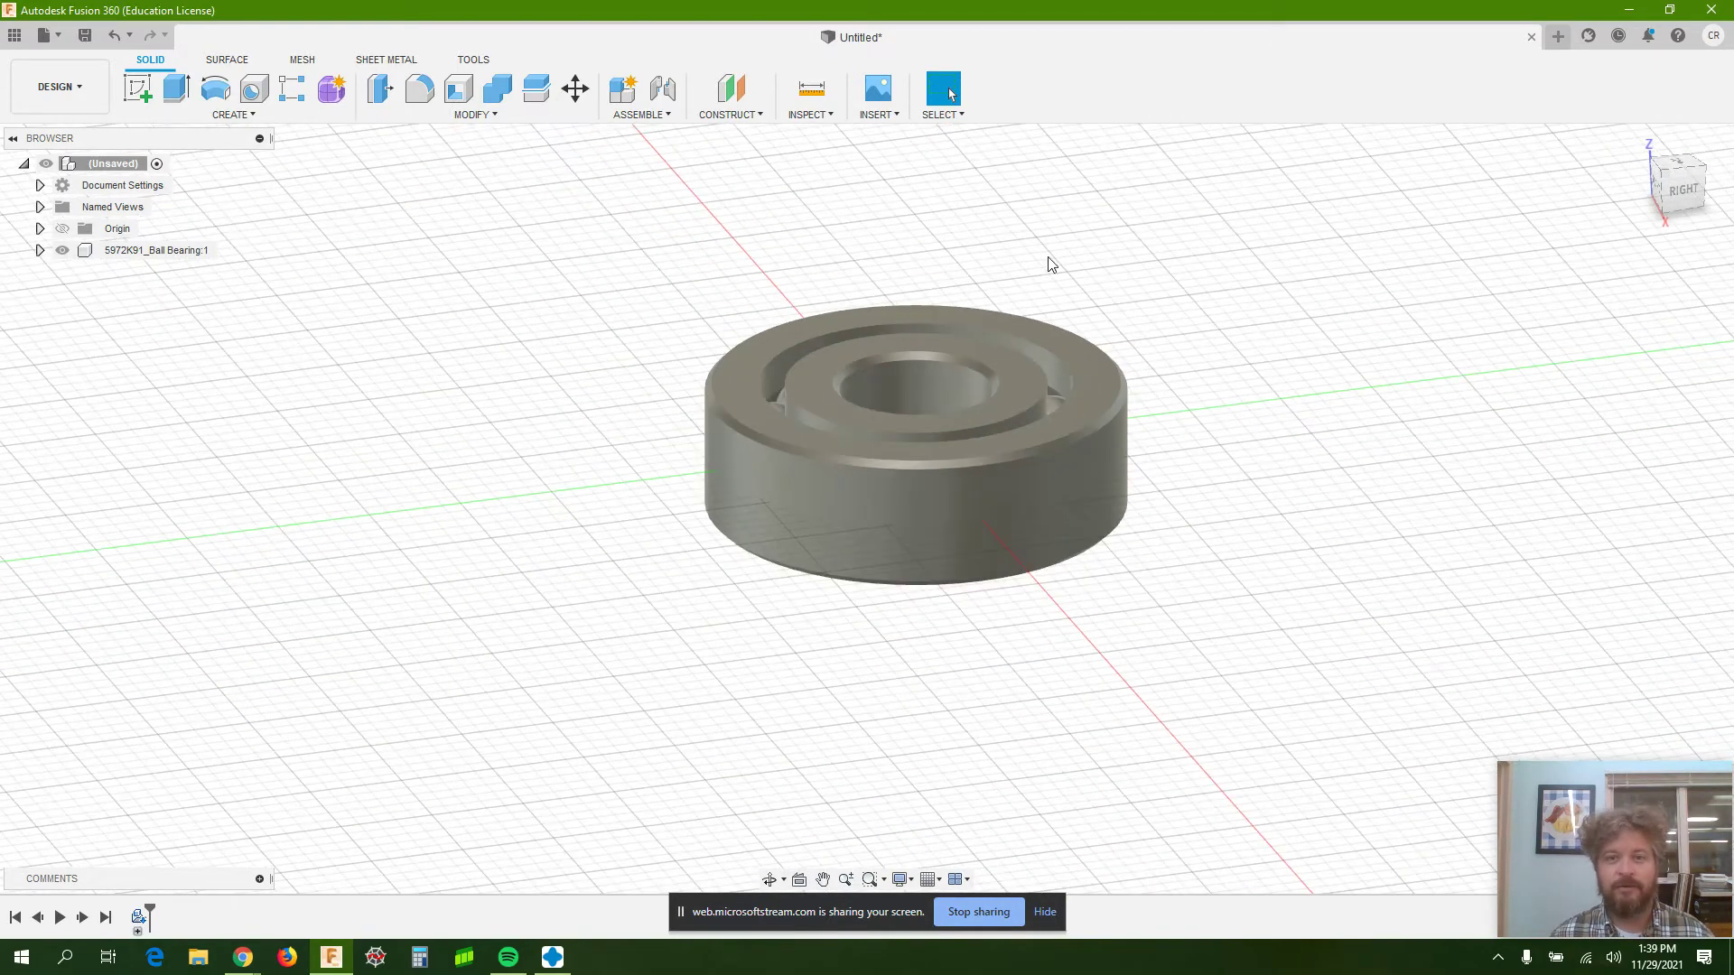
middle_drag(1005, 220, 860, 358)
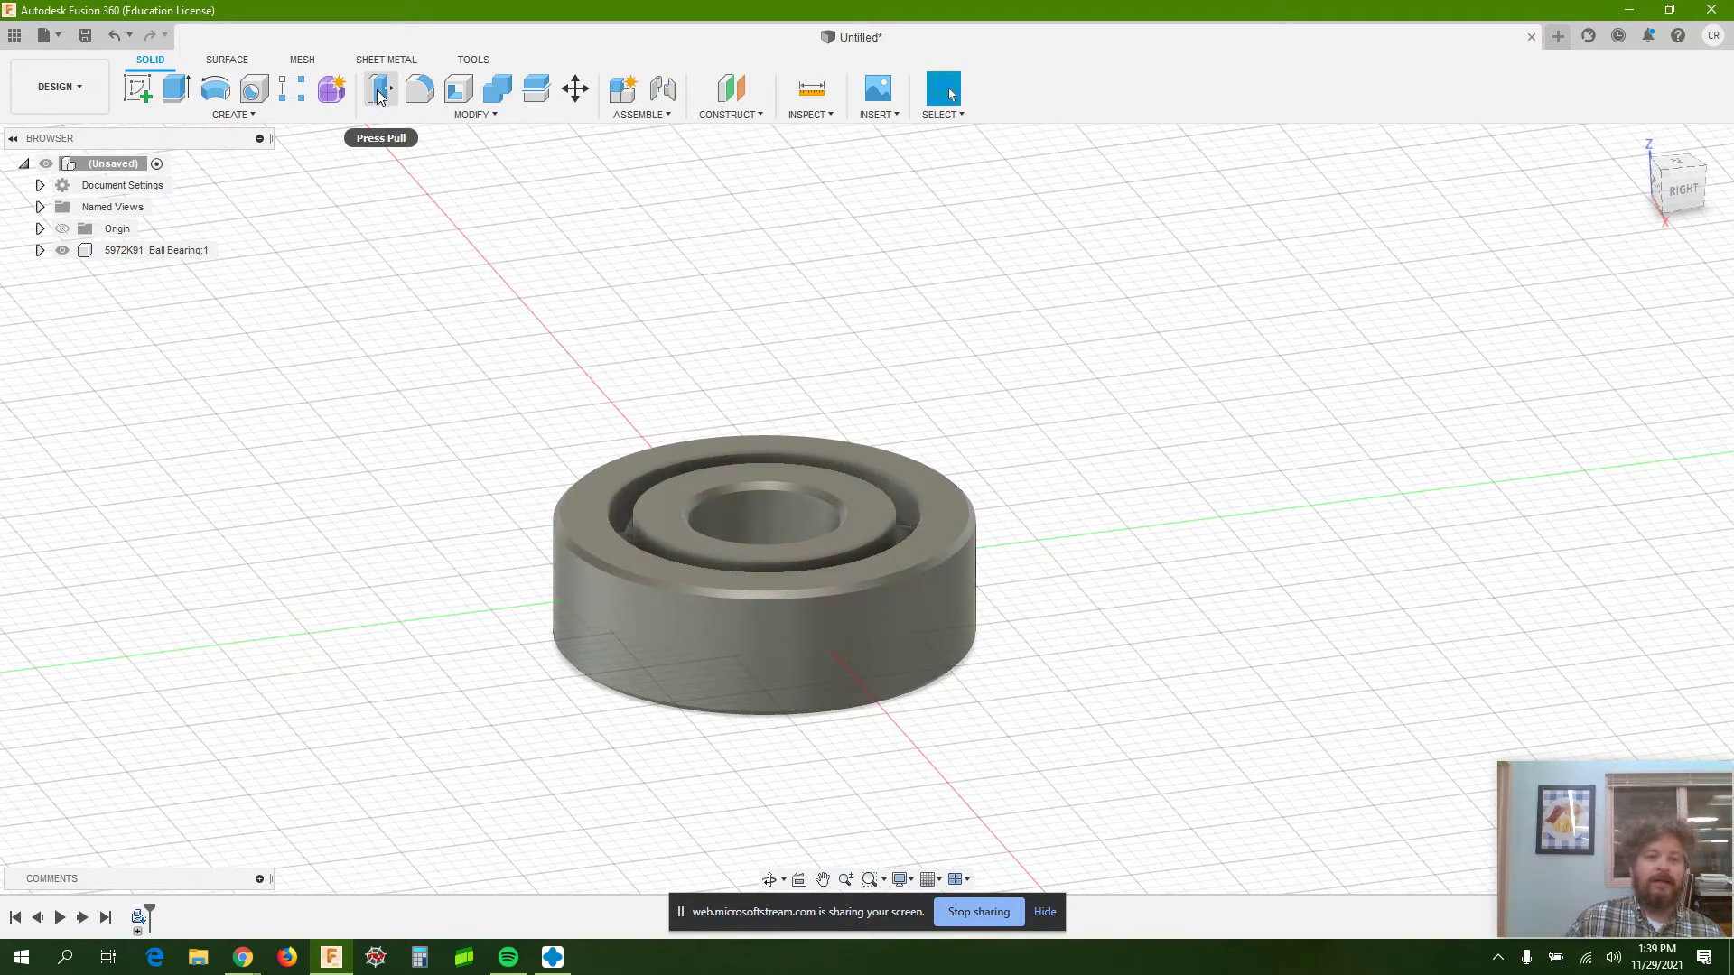
click(145, 86)
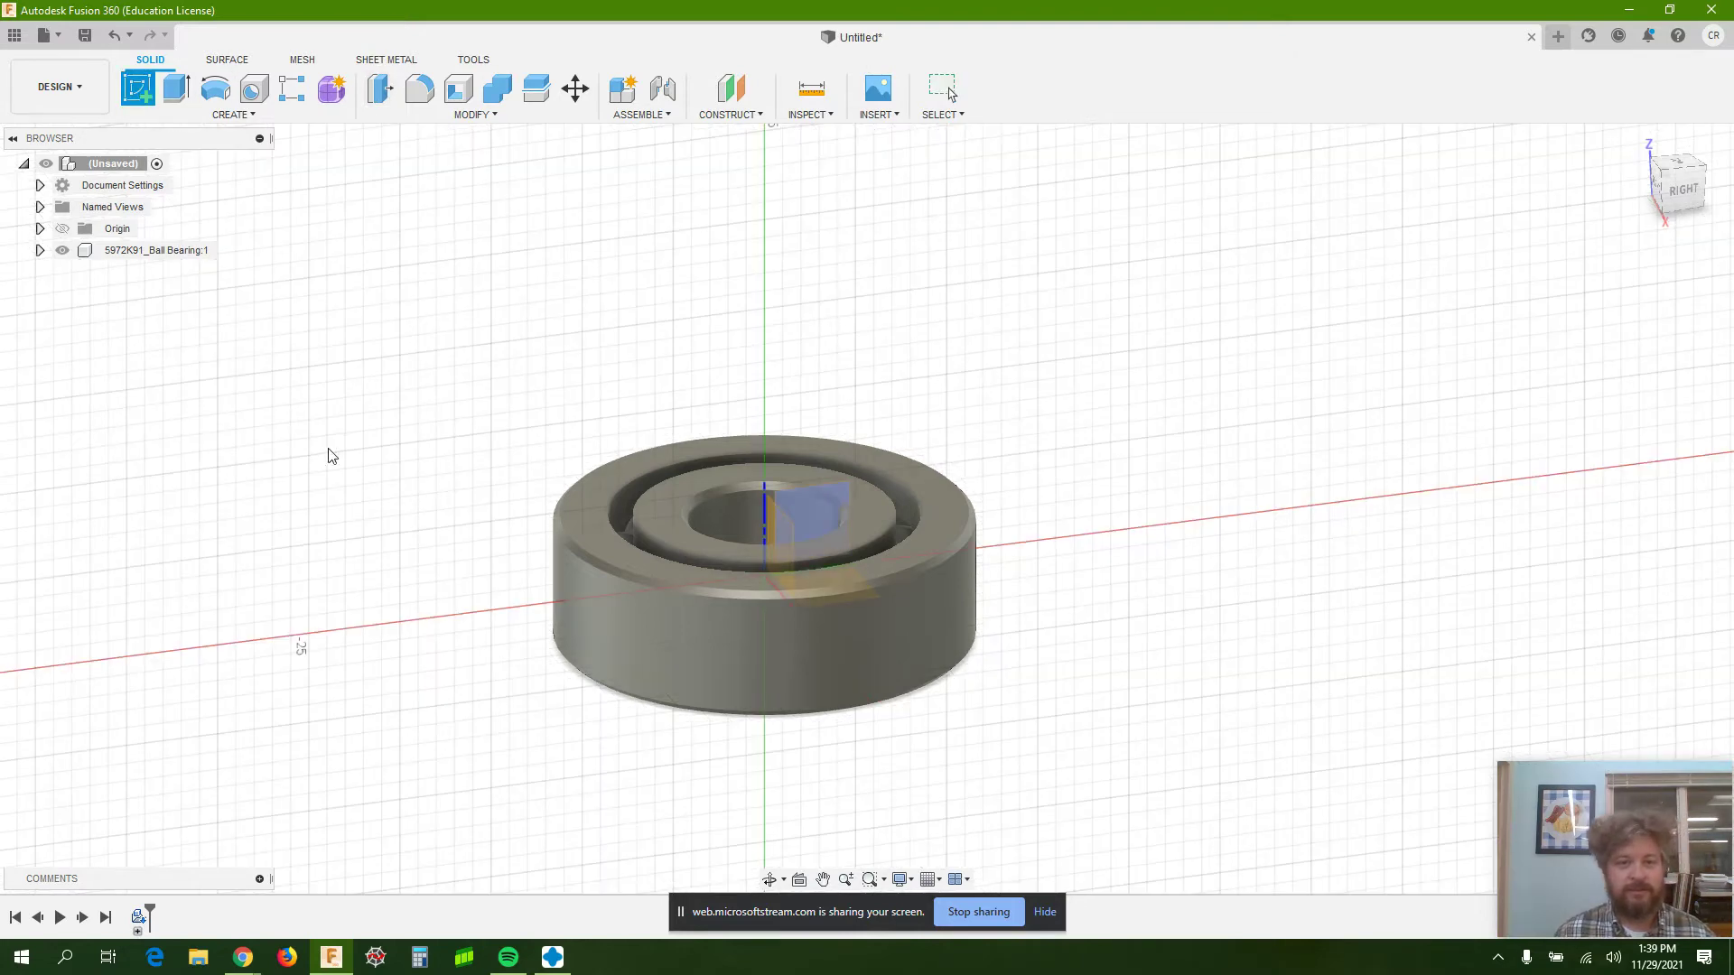
click(539, 721)
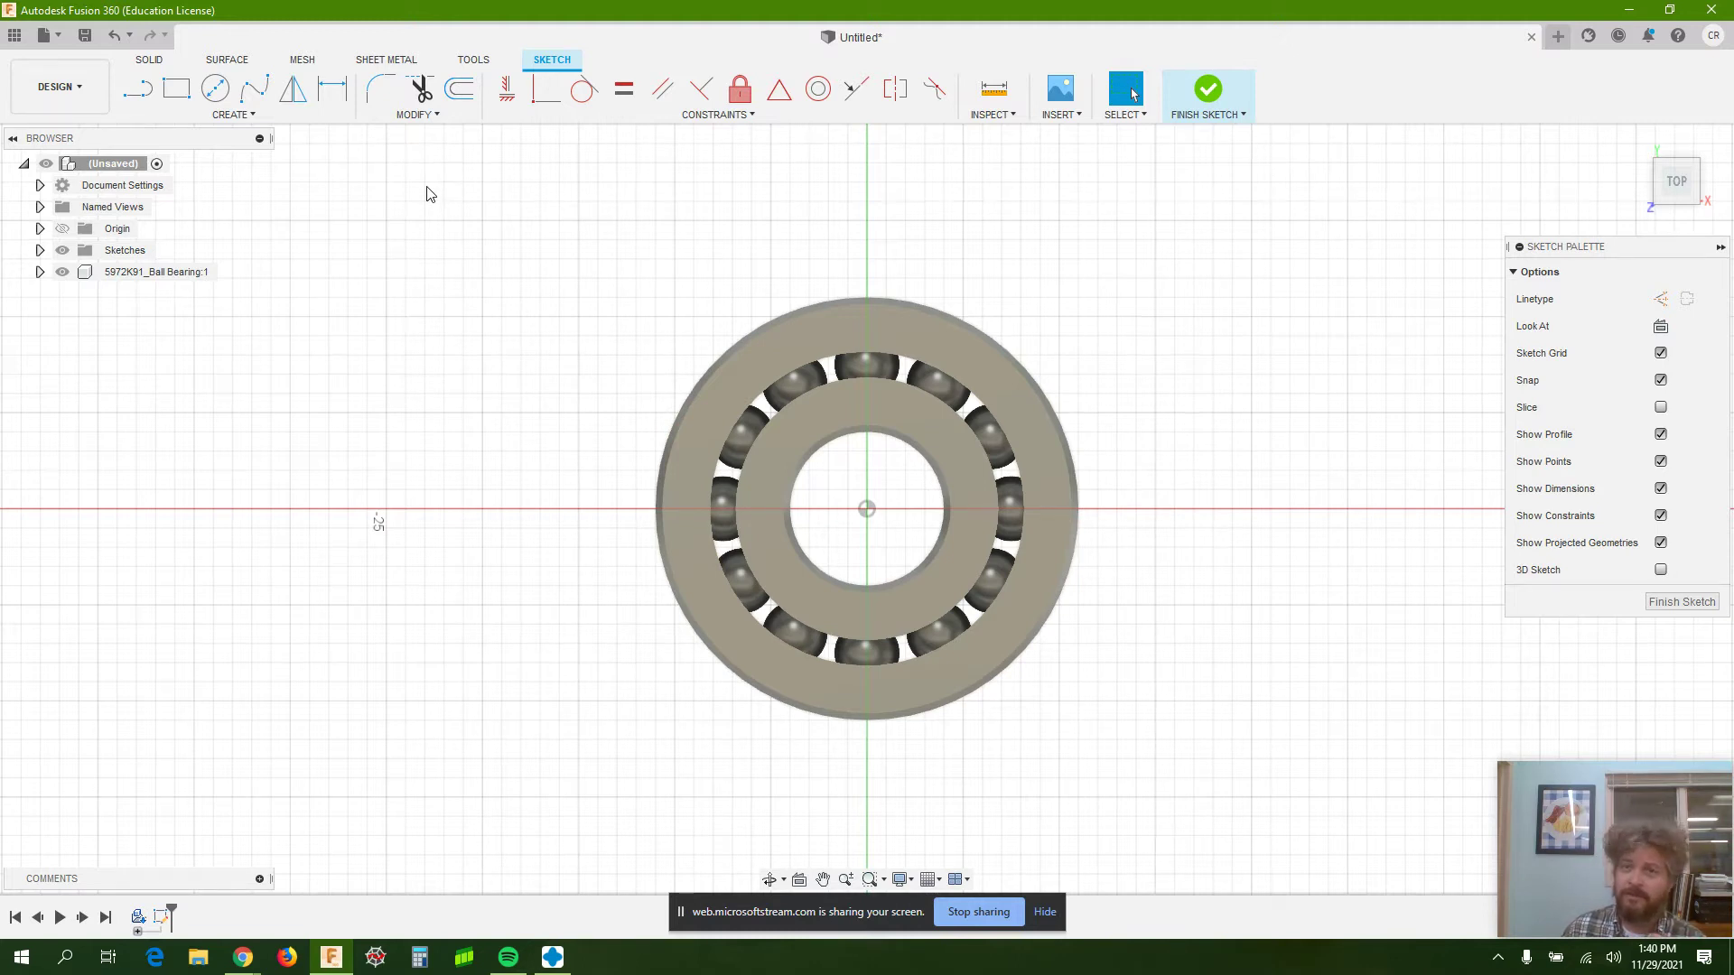
Project the bearing's outer circumference and its inner bore circle into the sketch with the projection link kept on.
click(231, 115)
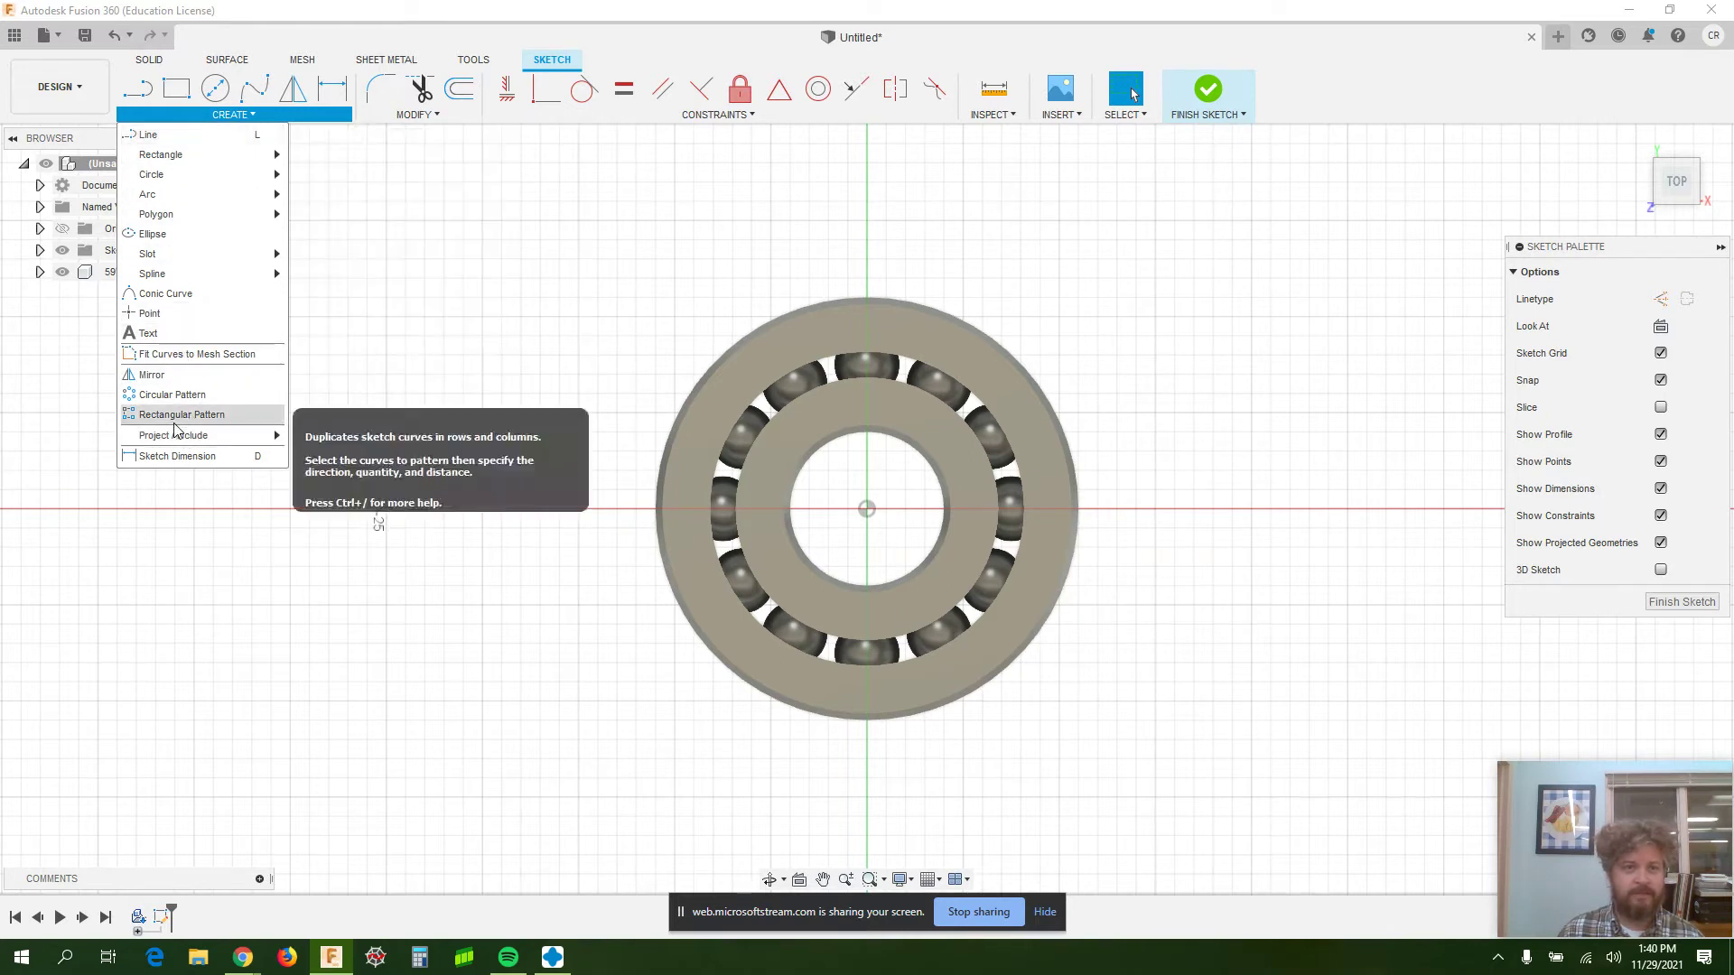
mouse_move(171, 438)
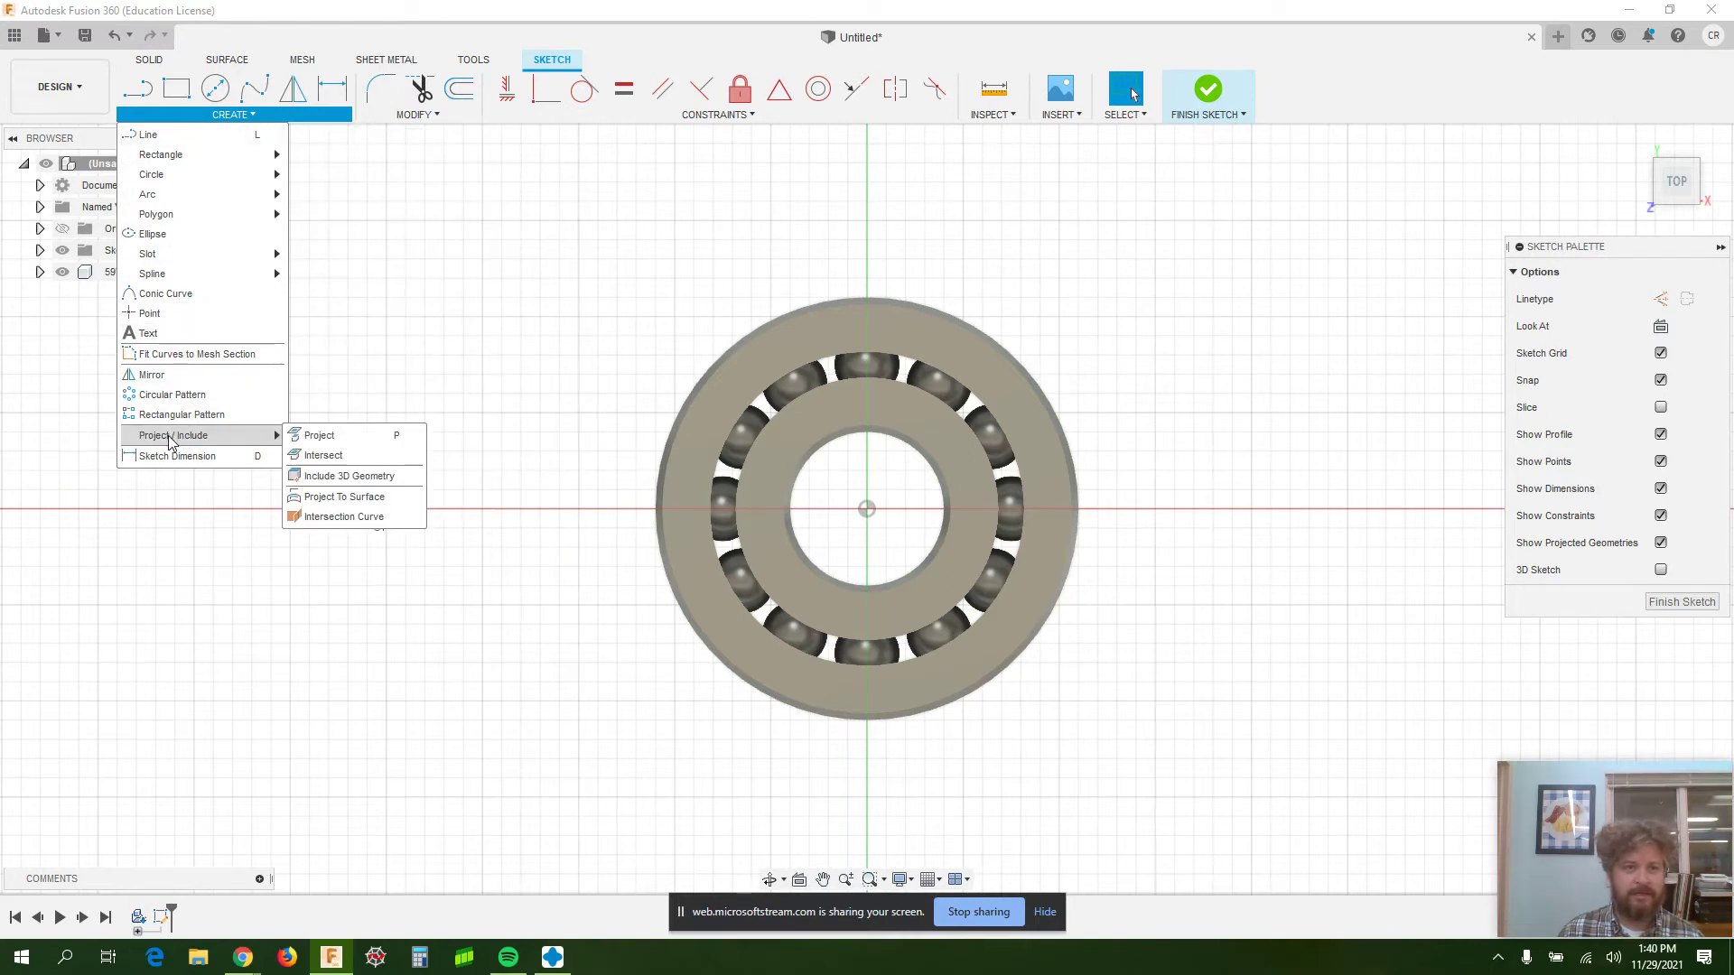
click(346, 440)
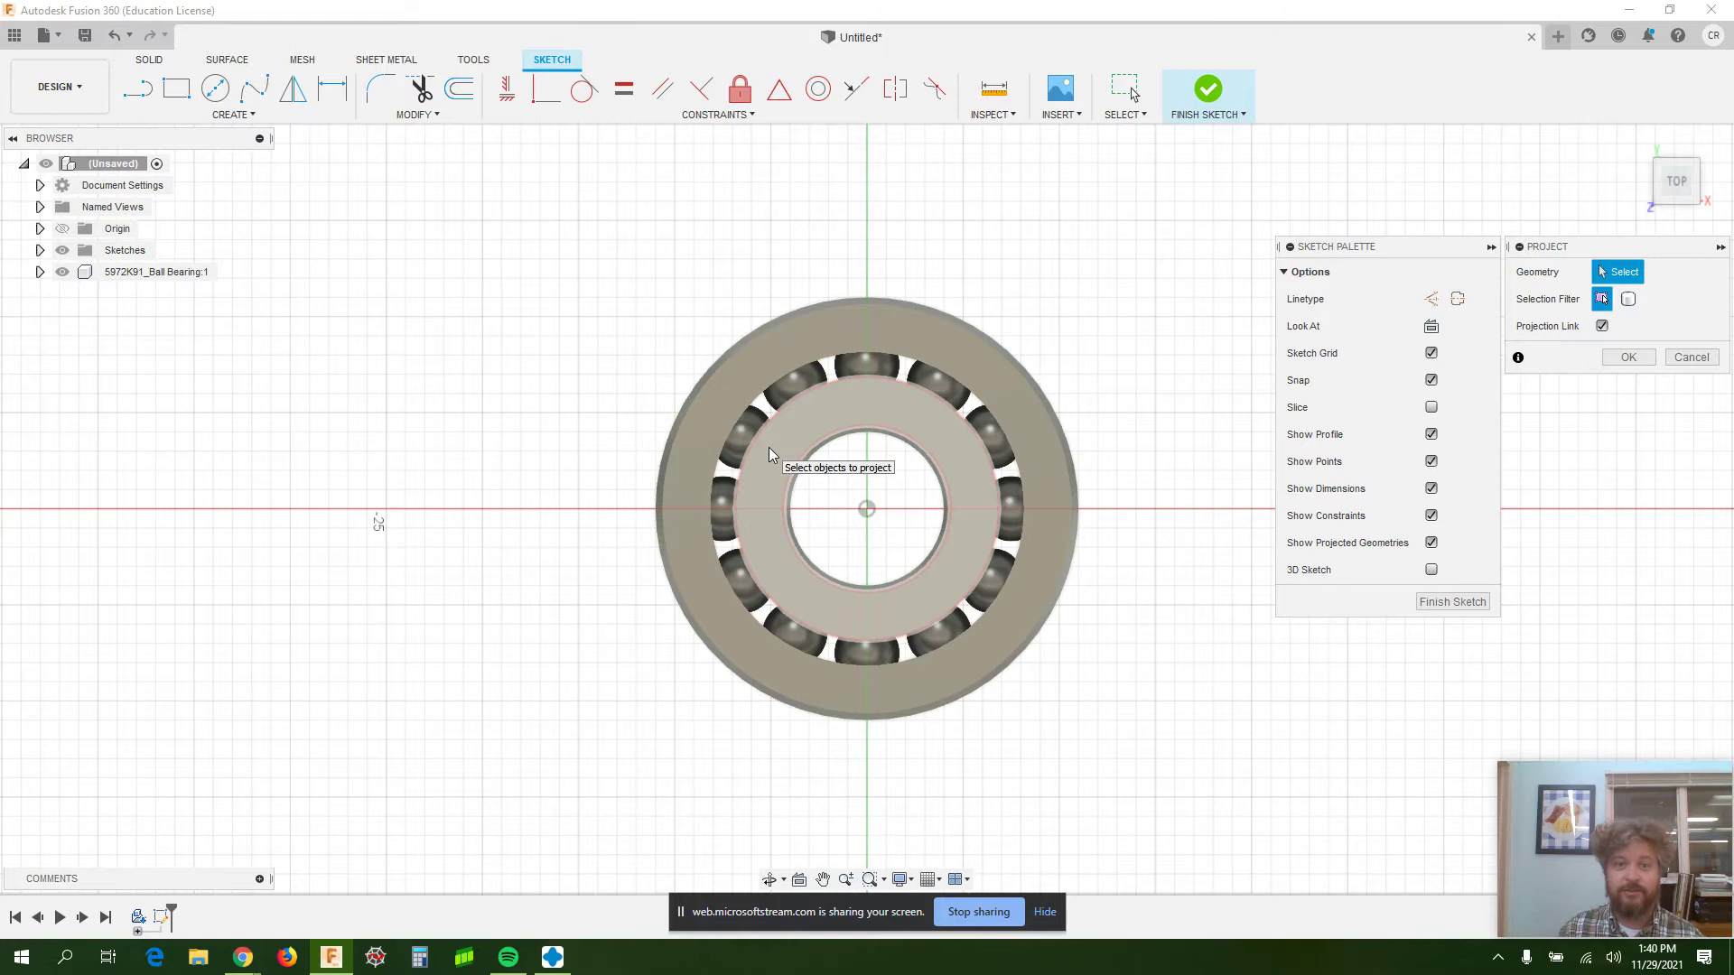
click(659, 497)
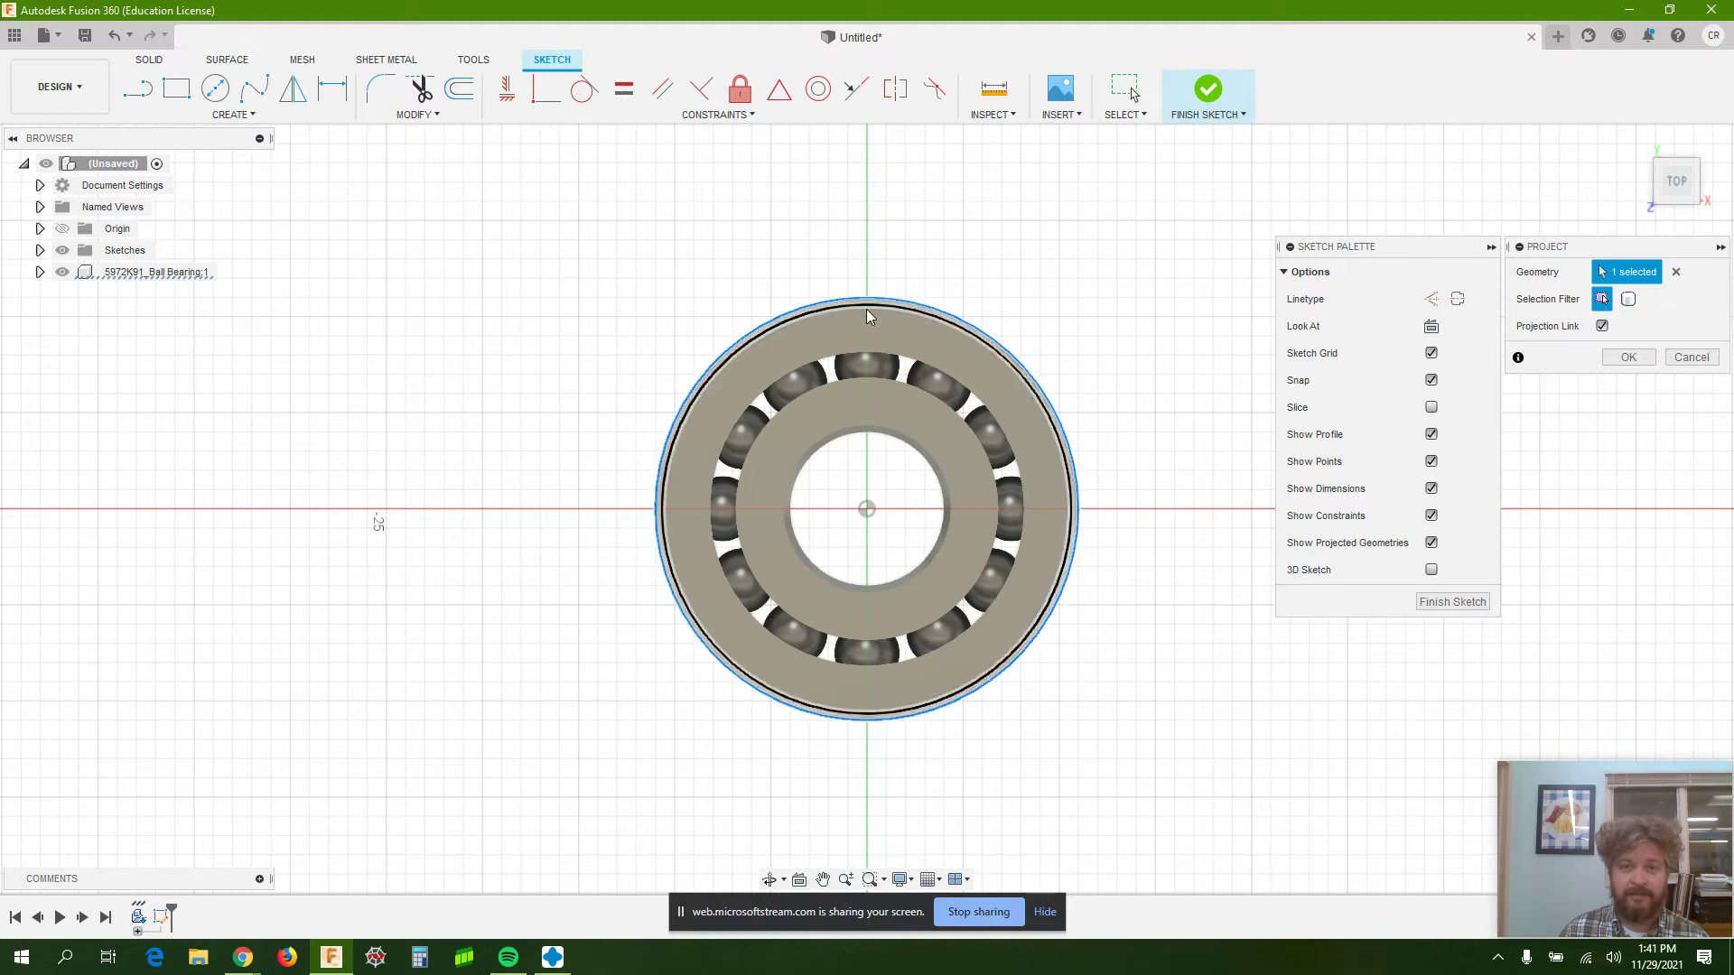
click(942, 527)
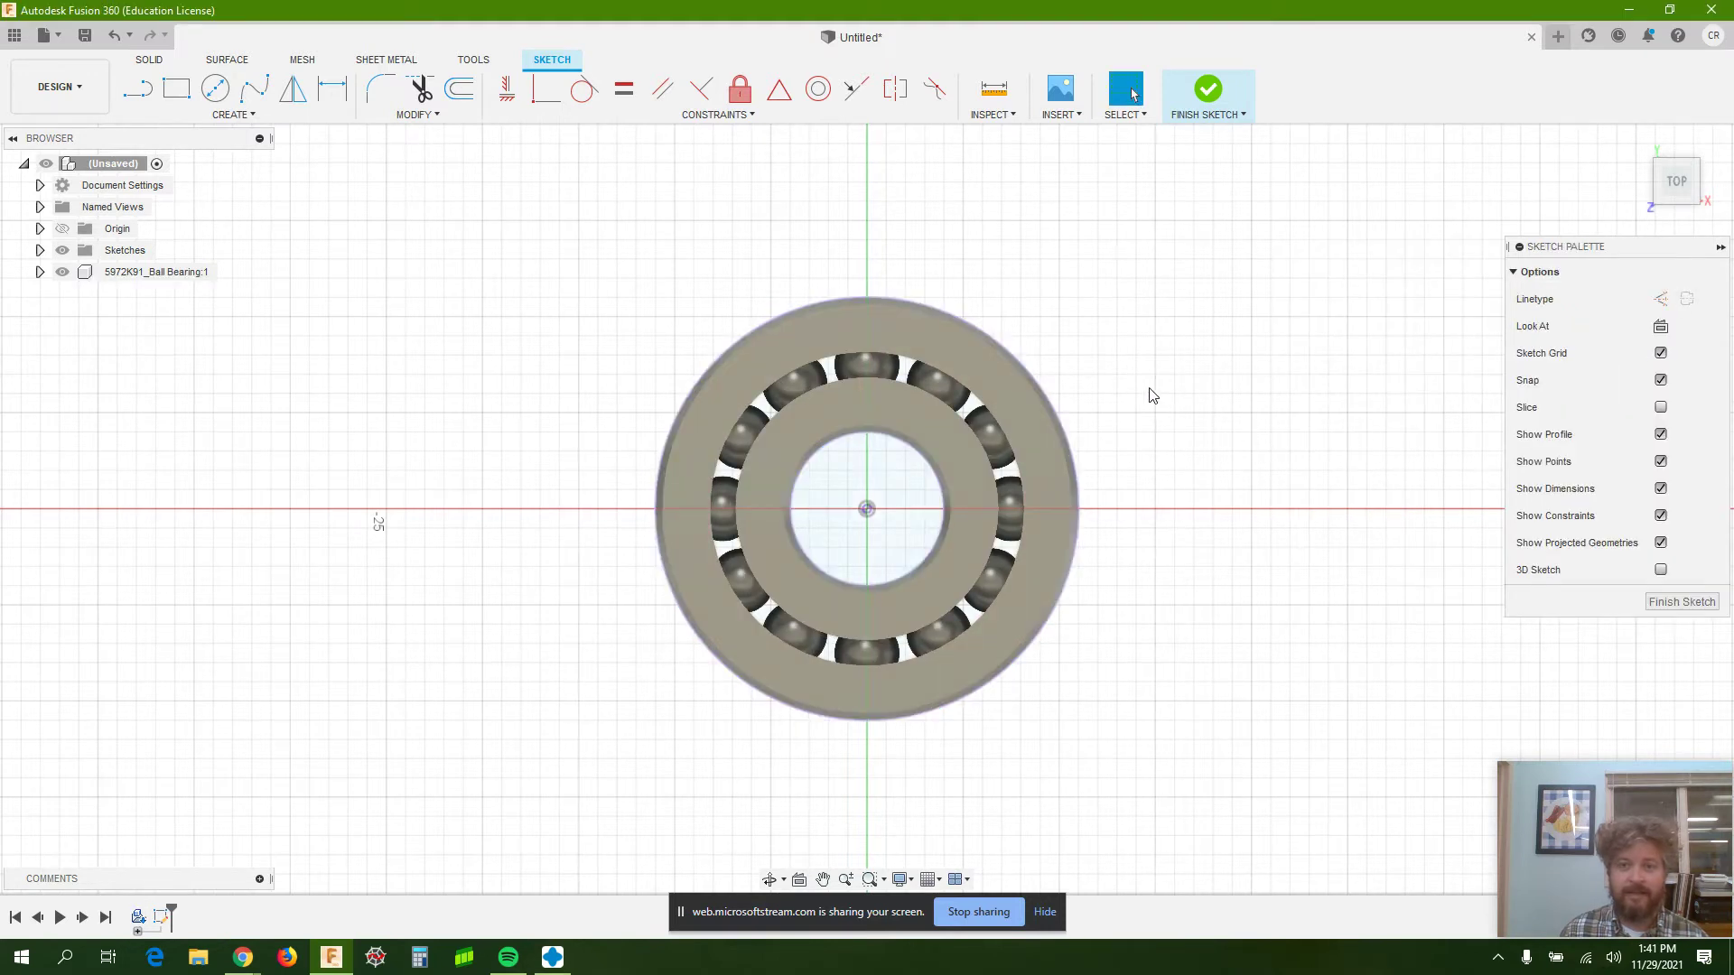
Measure the diameter of the bearing's projected outer circle.
click(1038, 383)
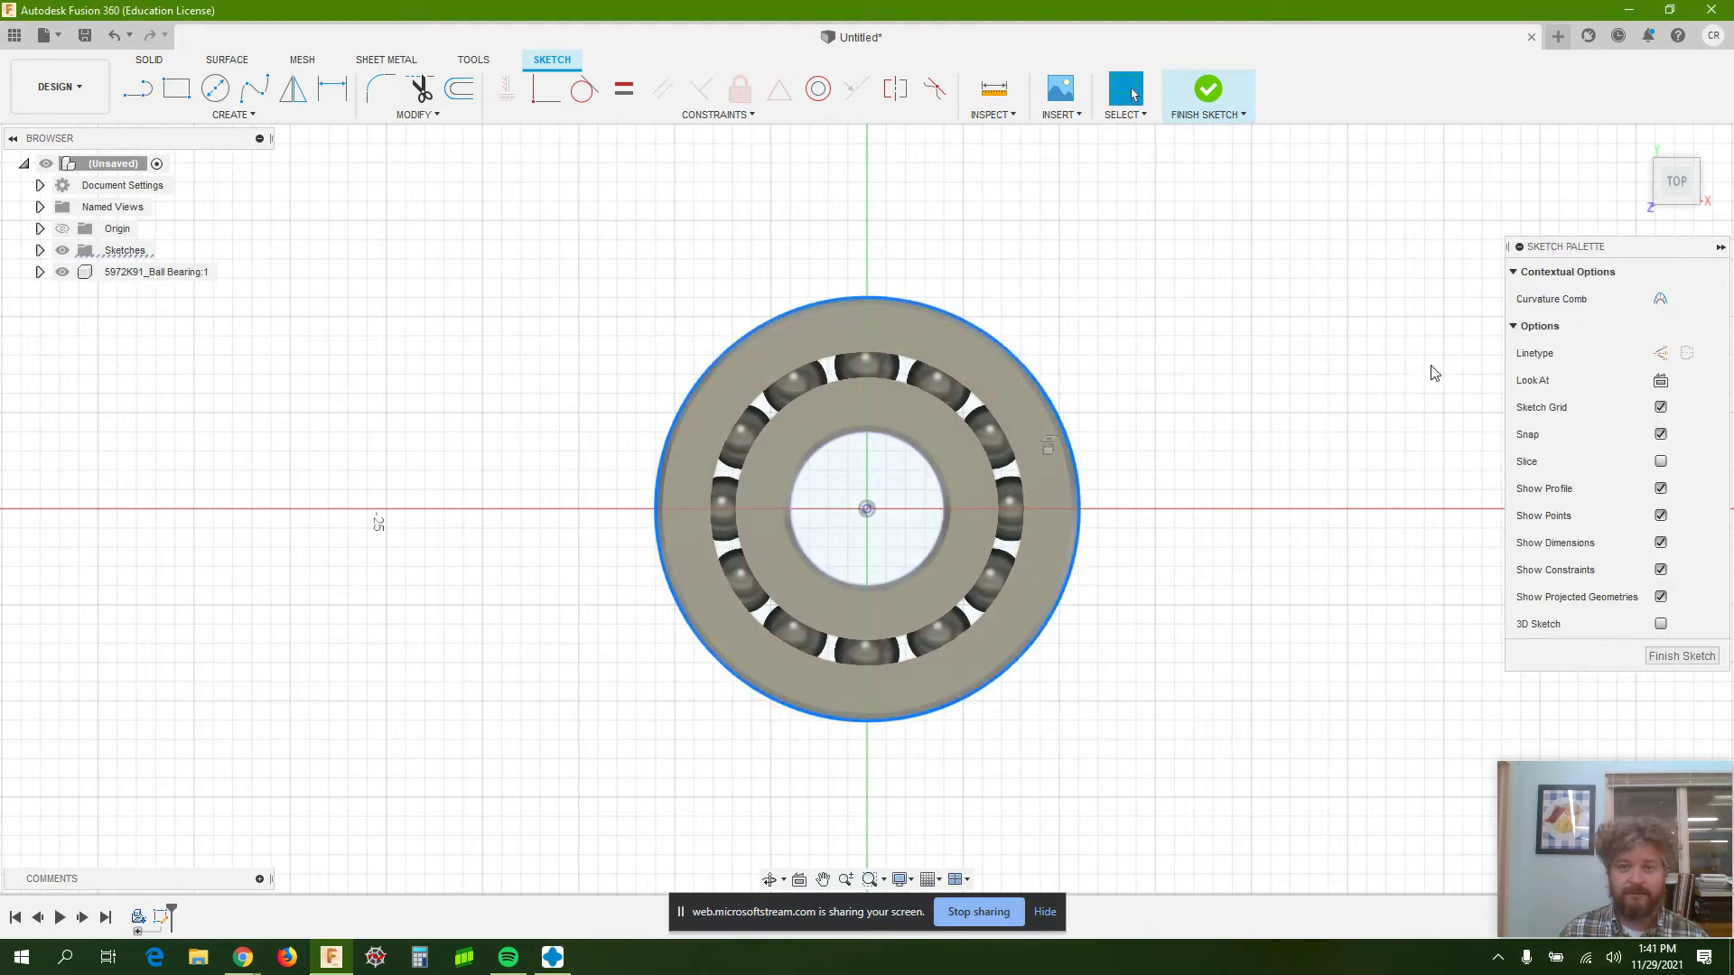
click(994, 90)
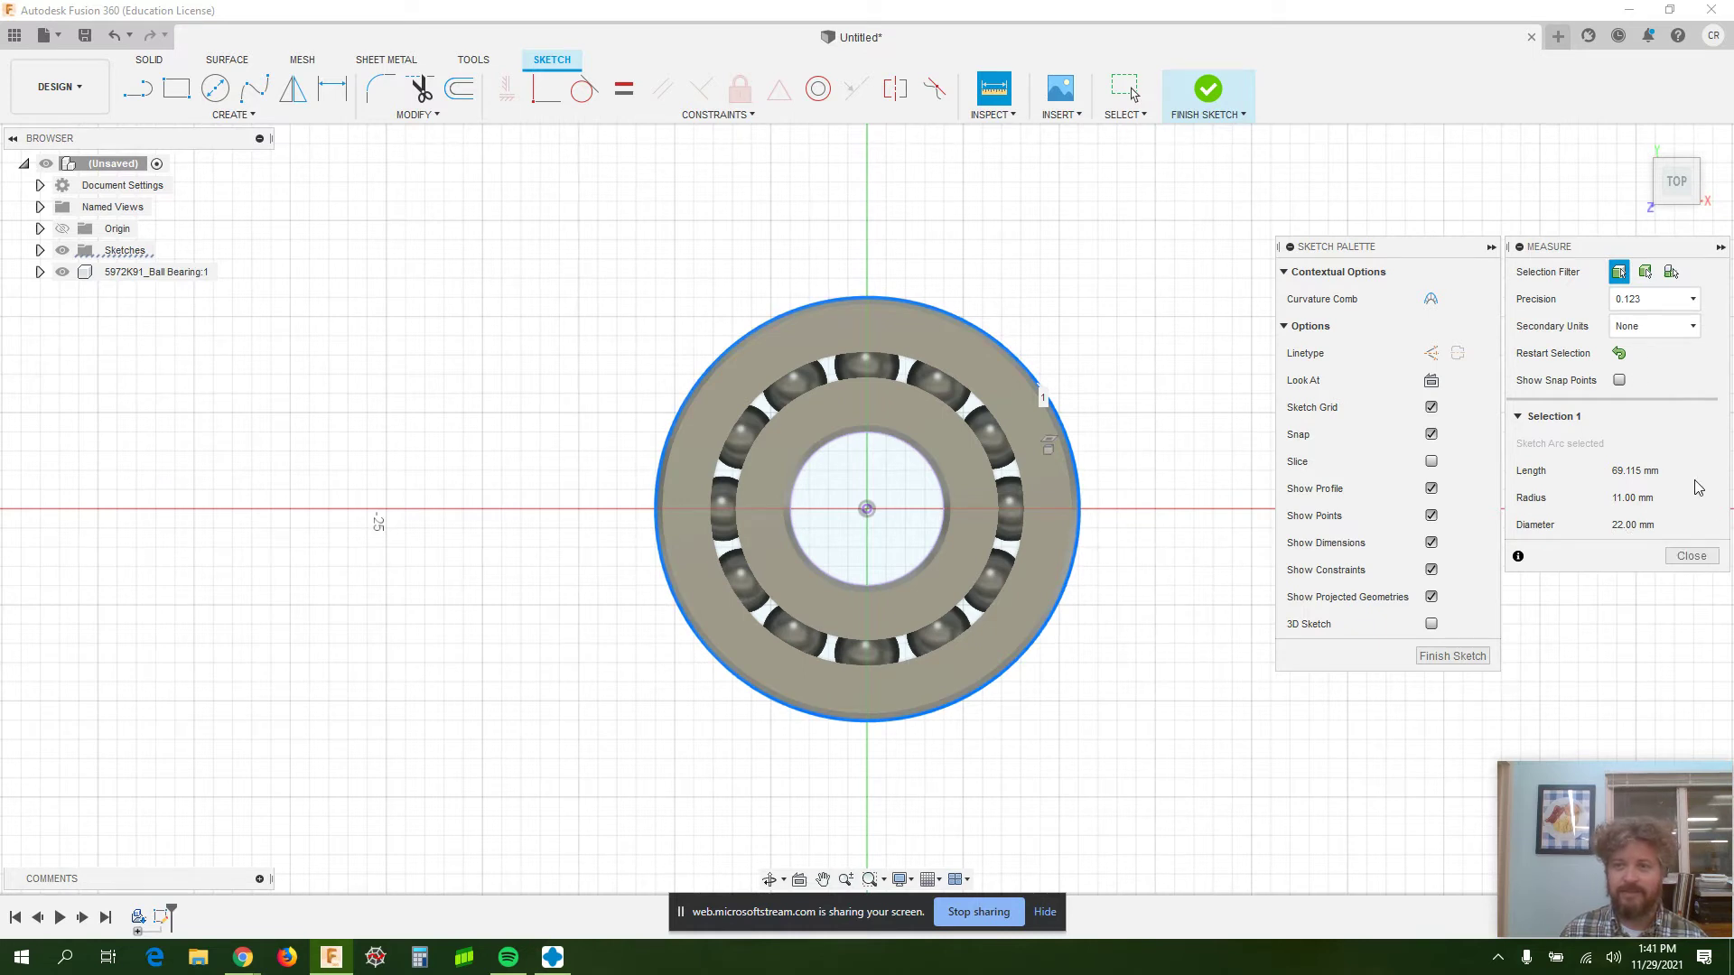
click(1691, 555)
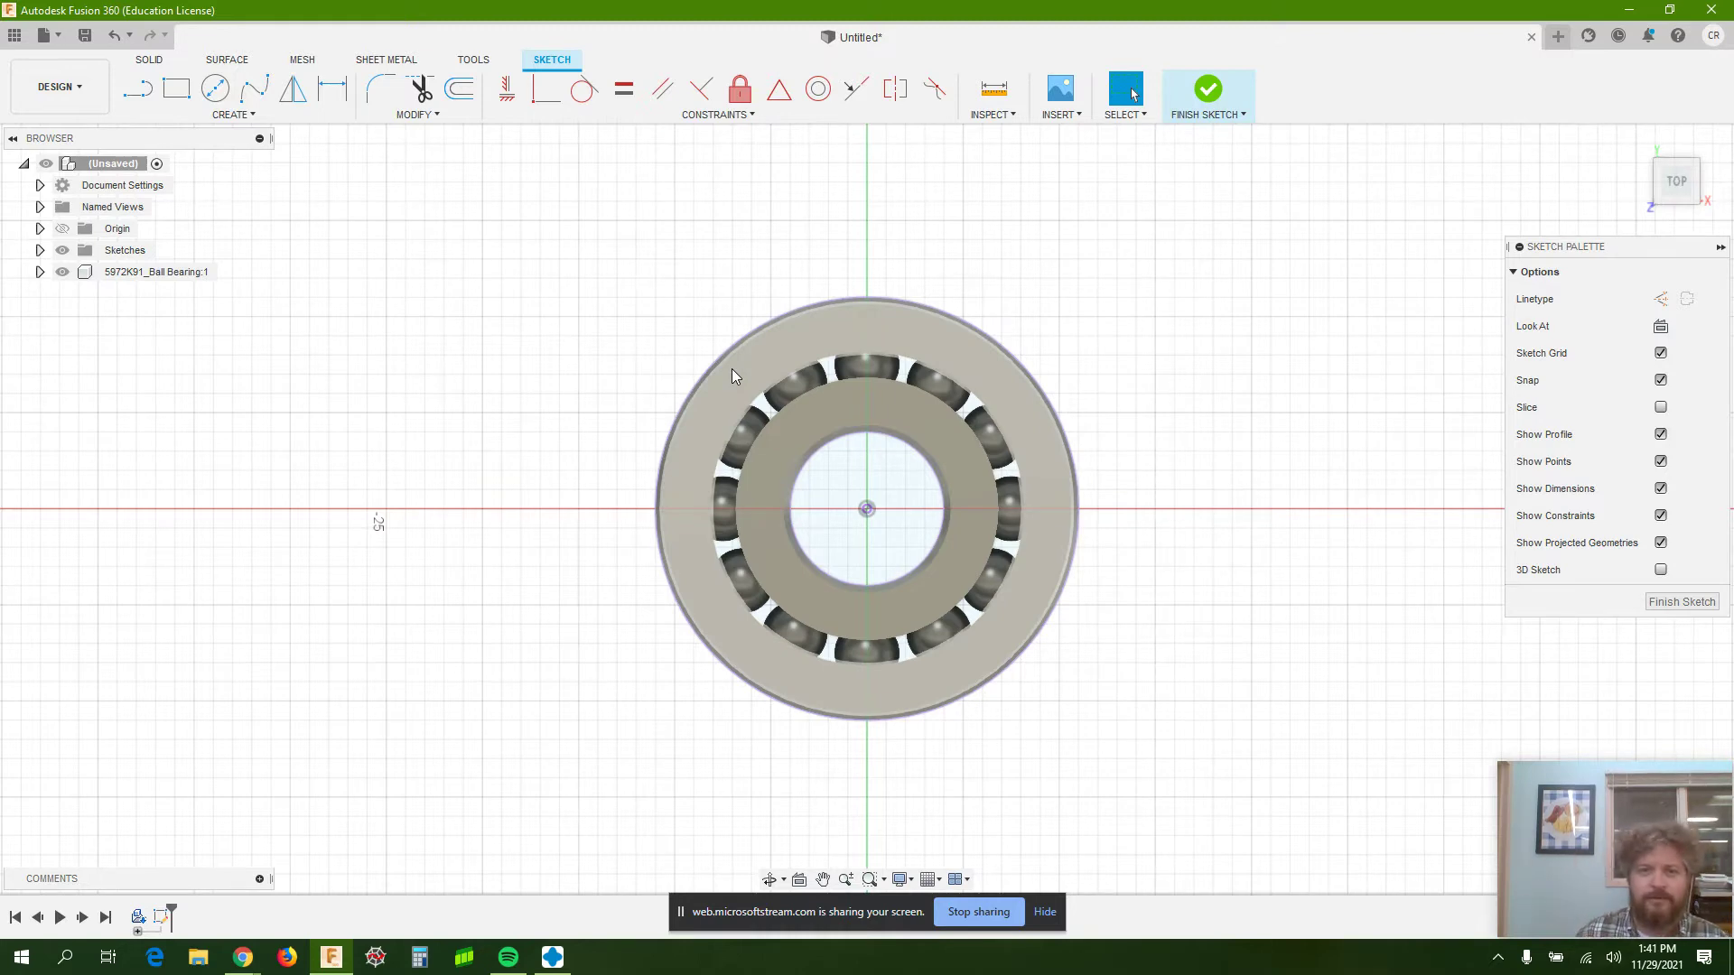
Offset the bearing's projected outer circle outward by 0.35 mm.
scroll(752, 350, up, 2)
scroll(859, 312, down, 3)
scroll(1306, 378, down, 1)
scroll(1307, 377, down, 1)
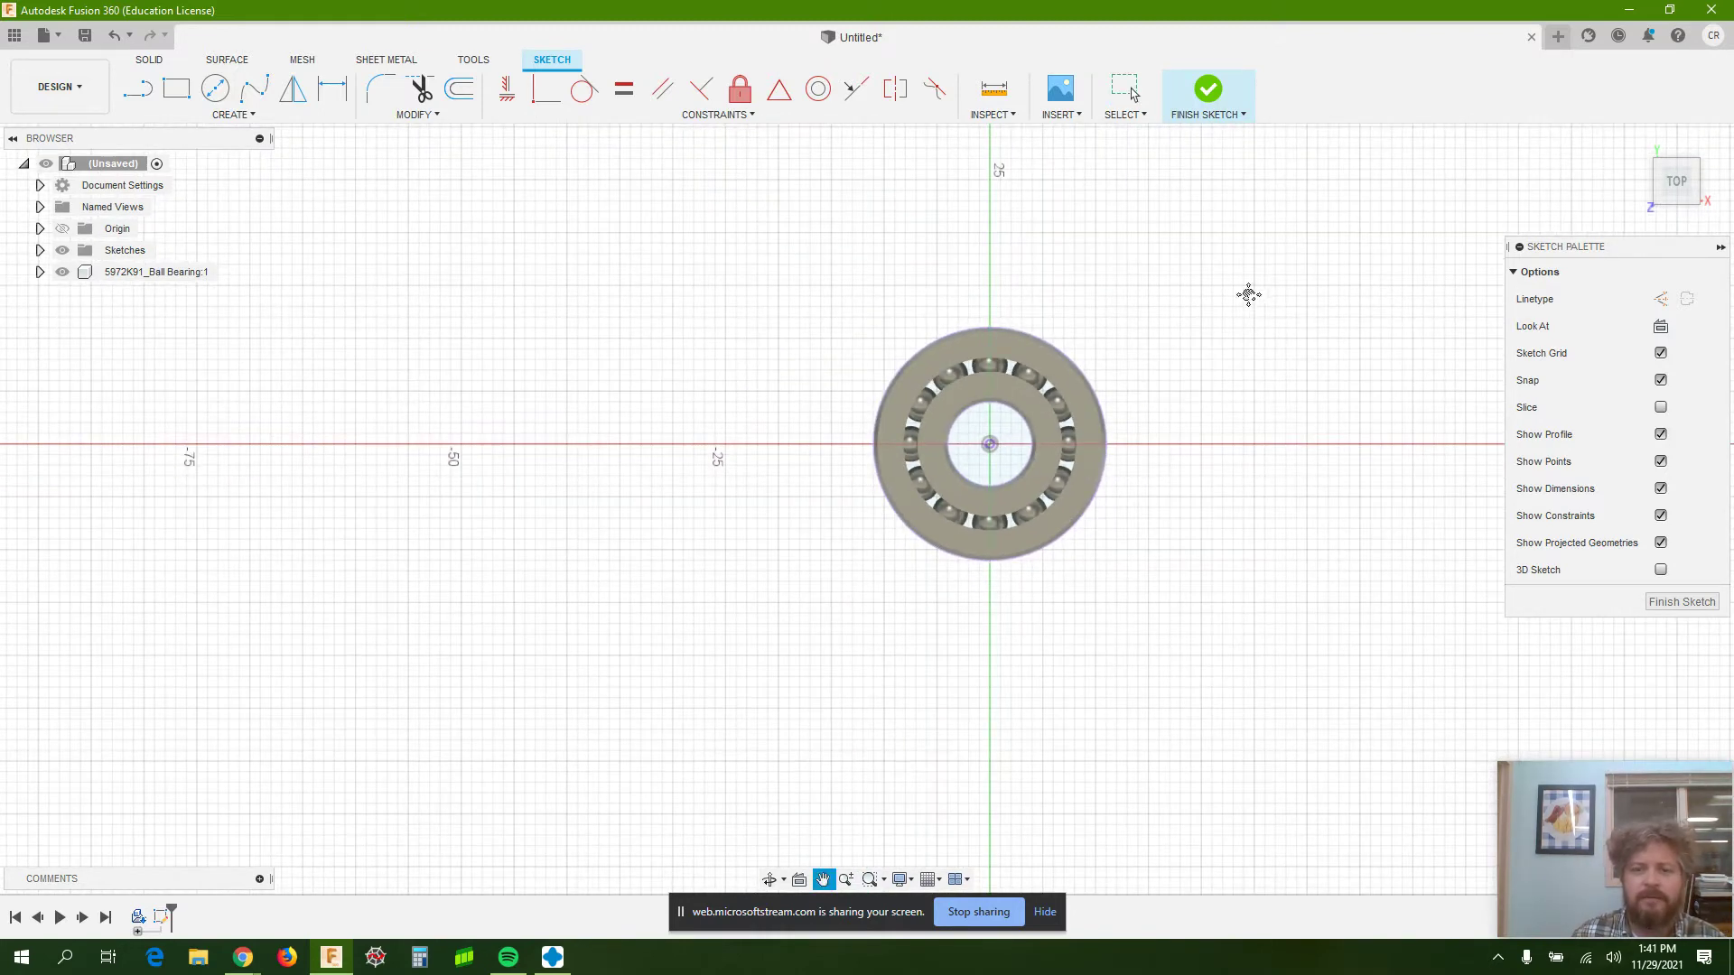
middle_drag(1261, 286, 1017, 398)
scroll(987, 415, down, 3)
scroll(983, 417, down, 1)
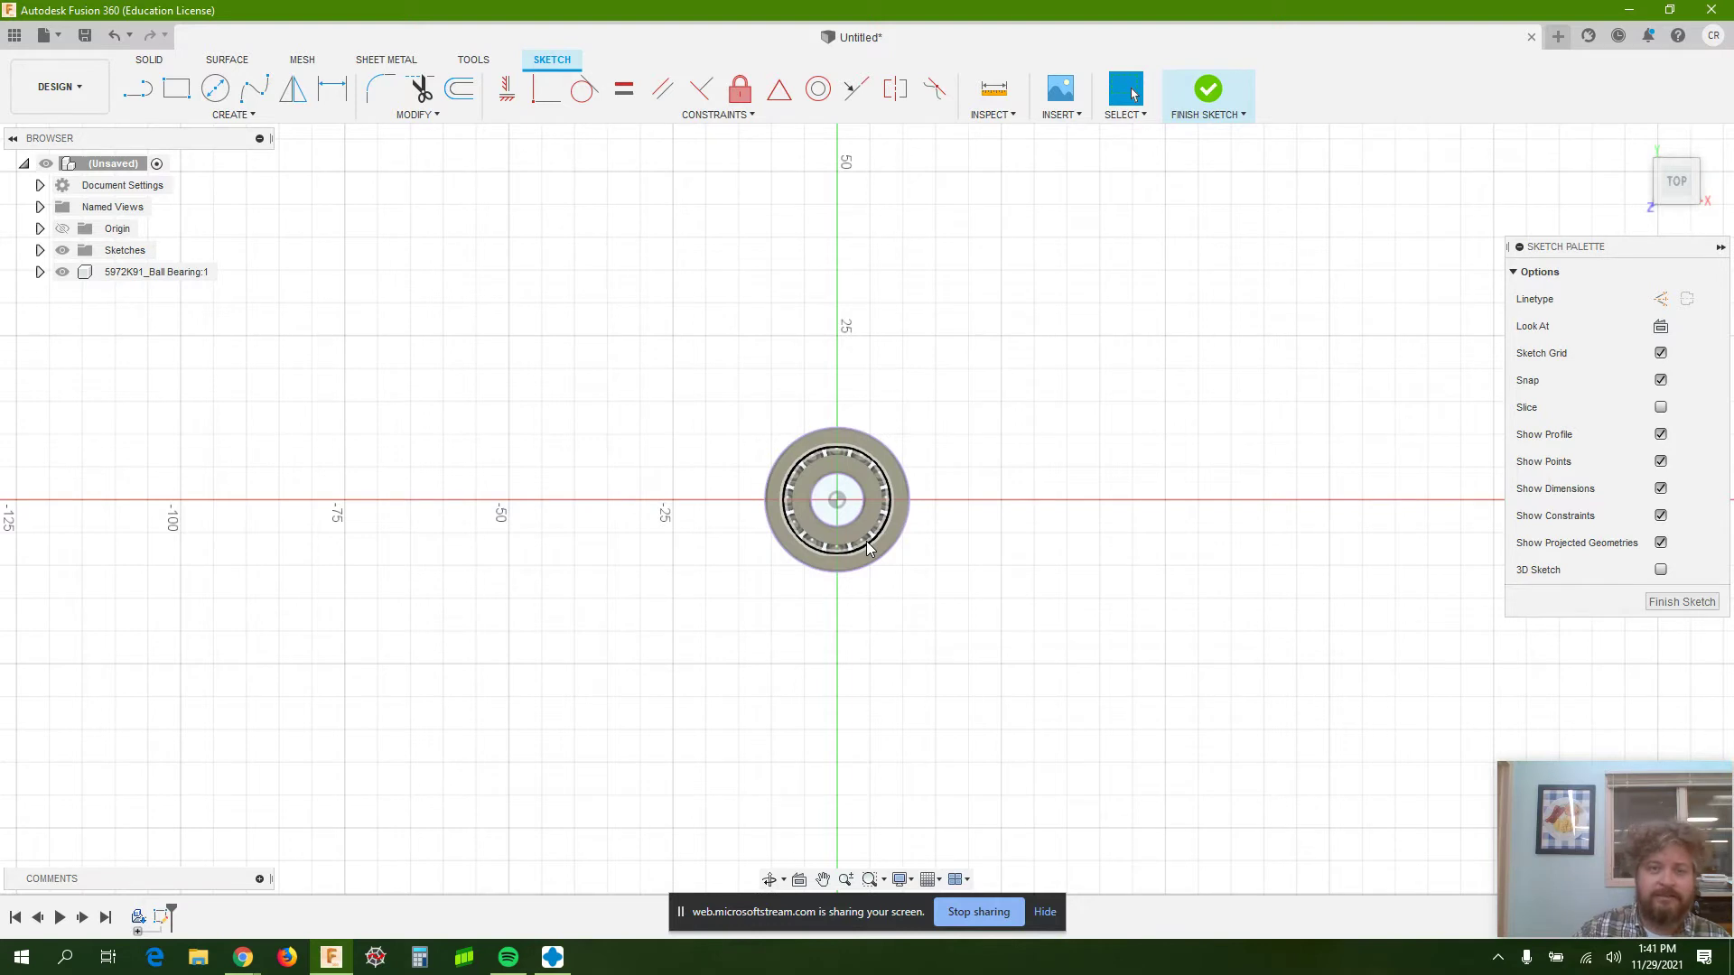
scroll(913, 470, up, 4)
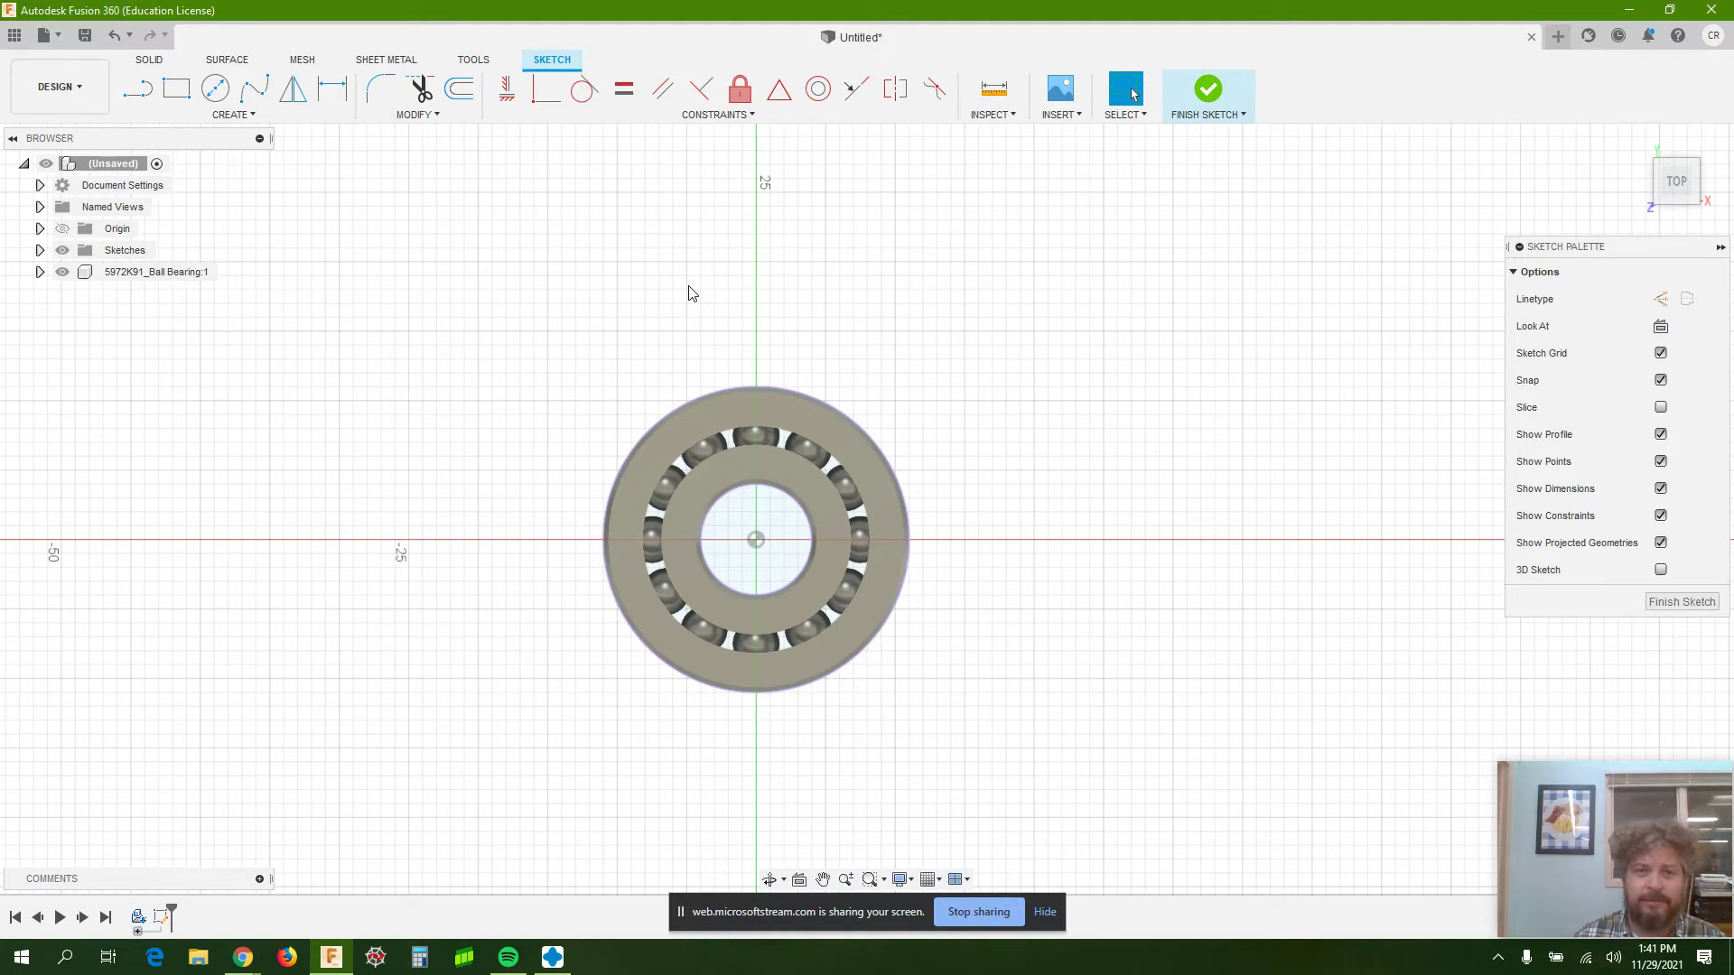
click(457, 91)
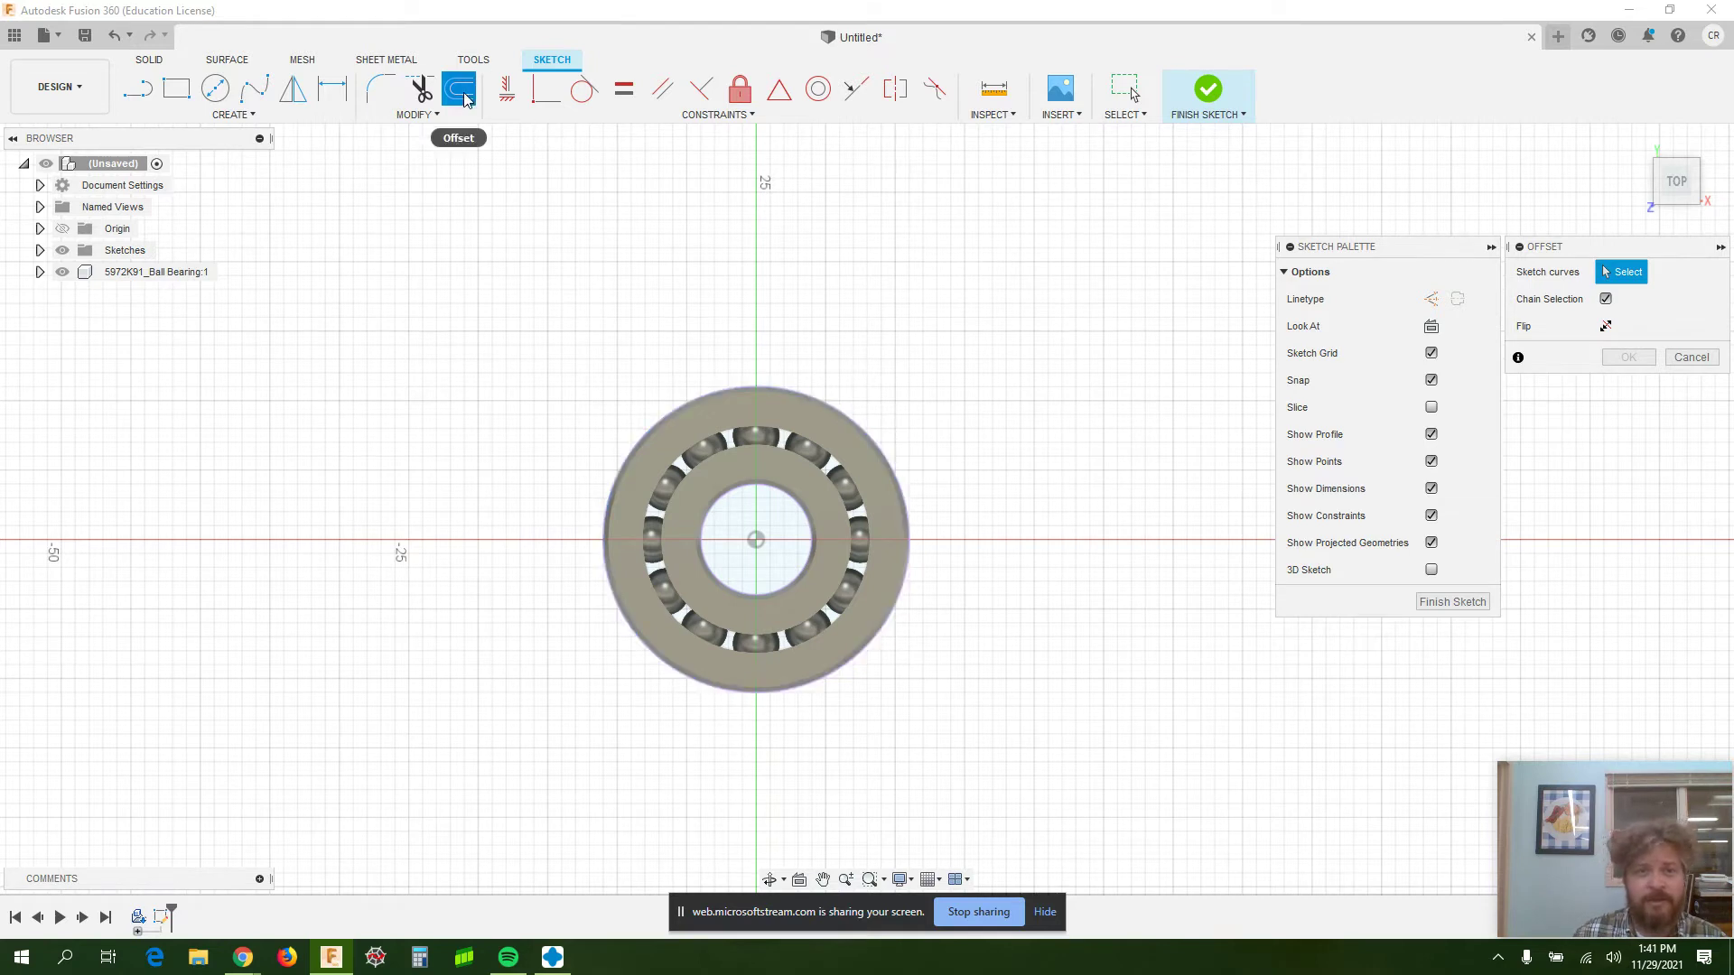
click(832, 403)
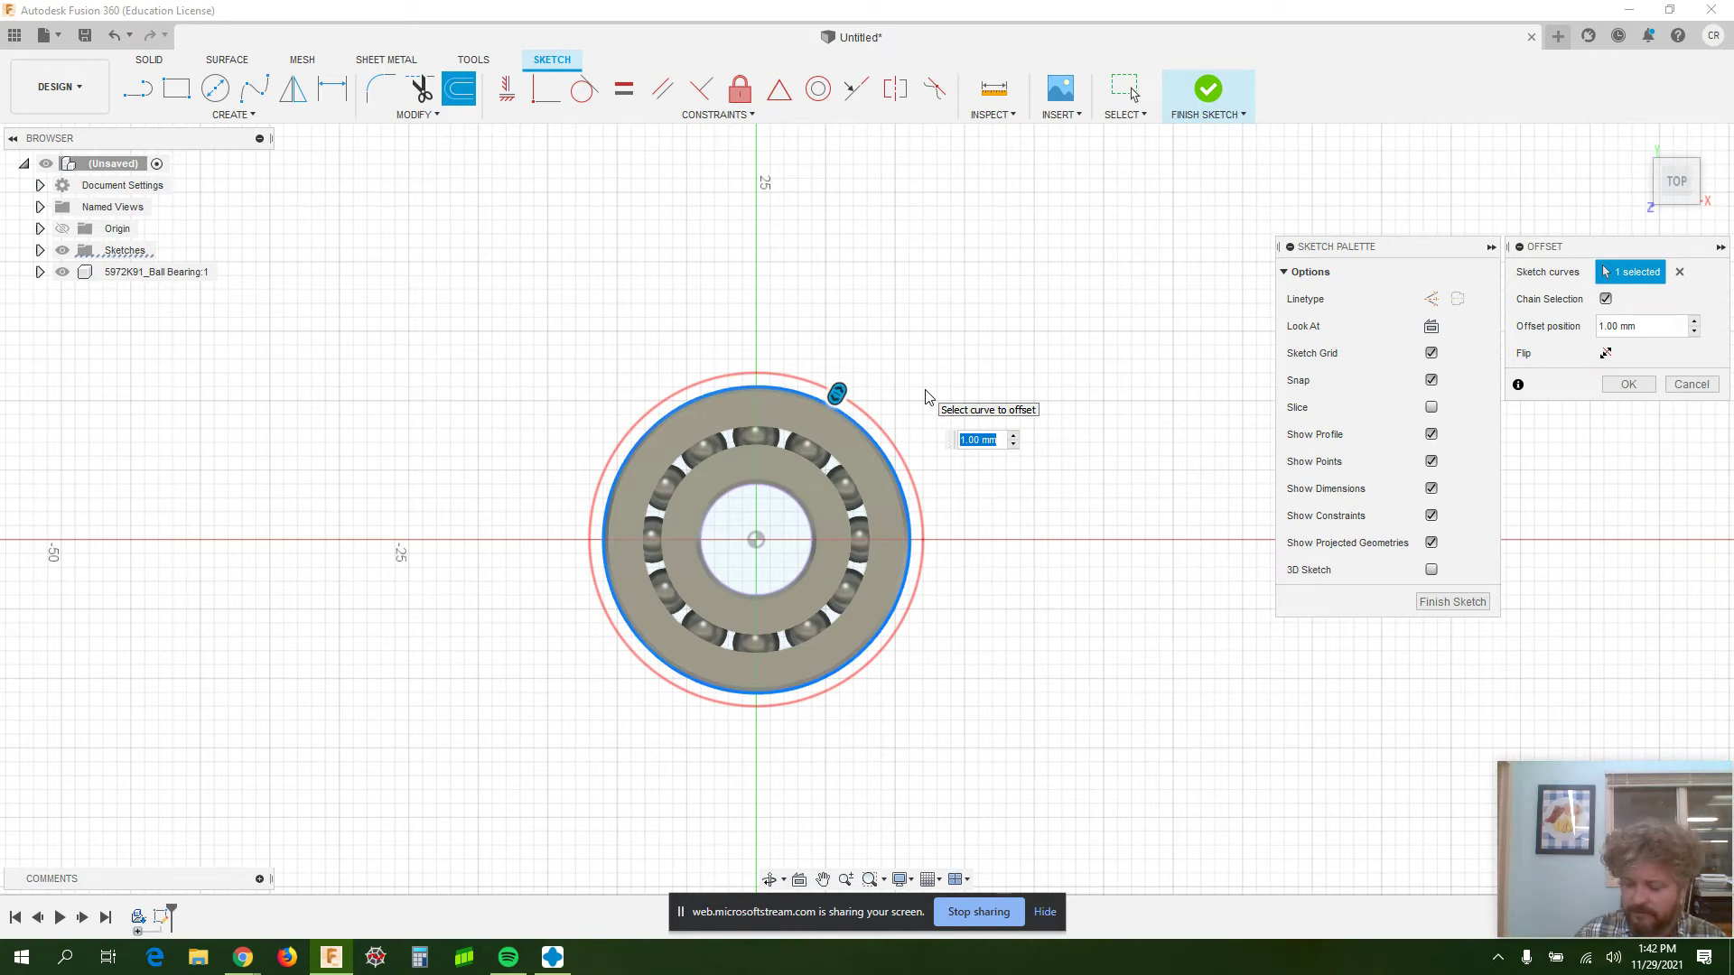
key(BackSpace)
text(.35)
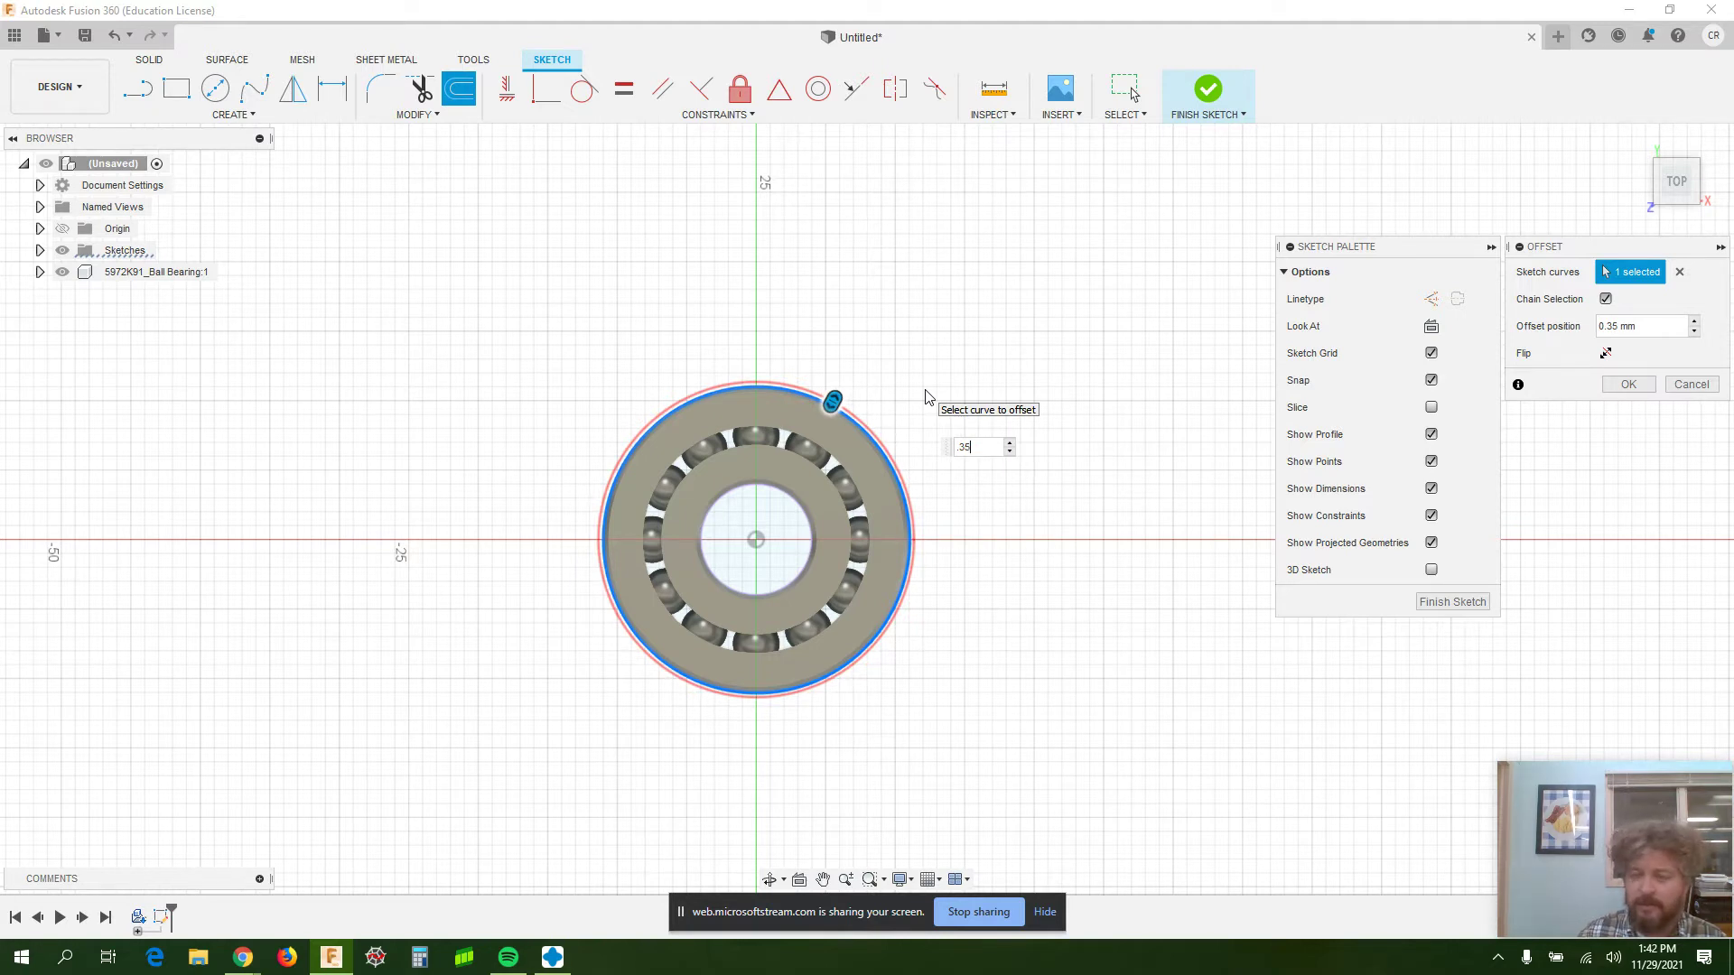
key(Return)
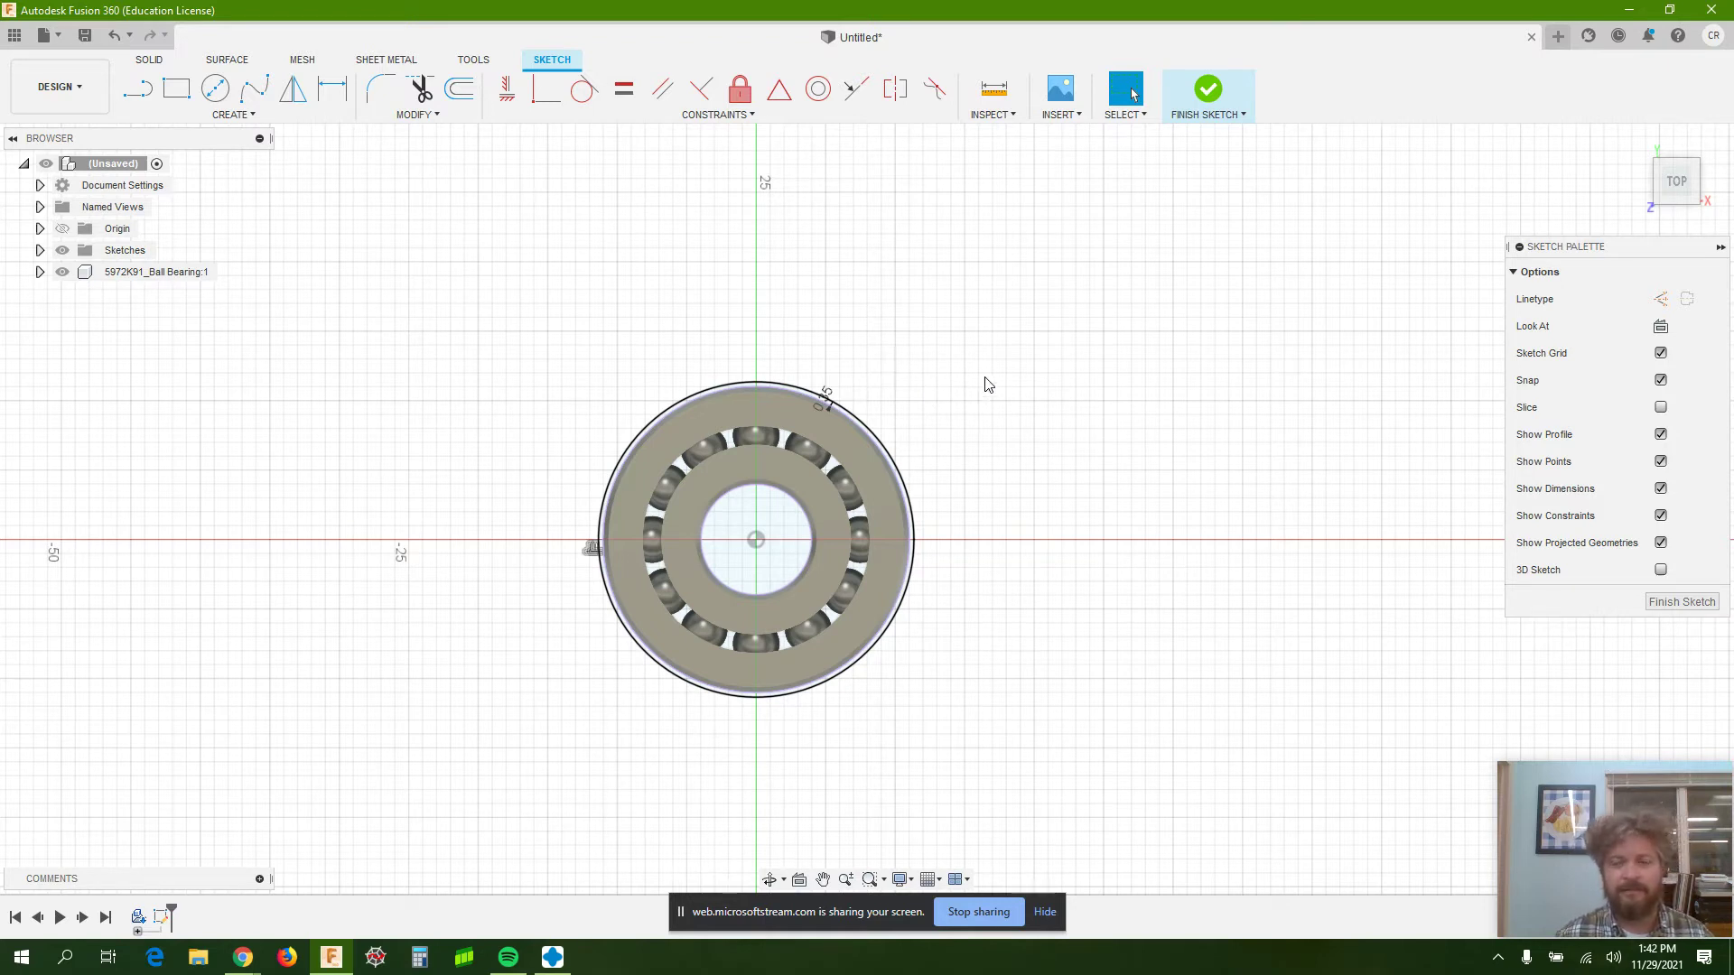
Hide the ball bearing component so only the sketch curves show.
scroll(934, 345, up, 3)
scroll(911, 349, down, 3)
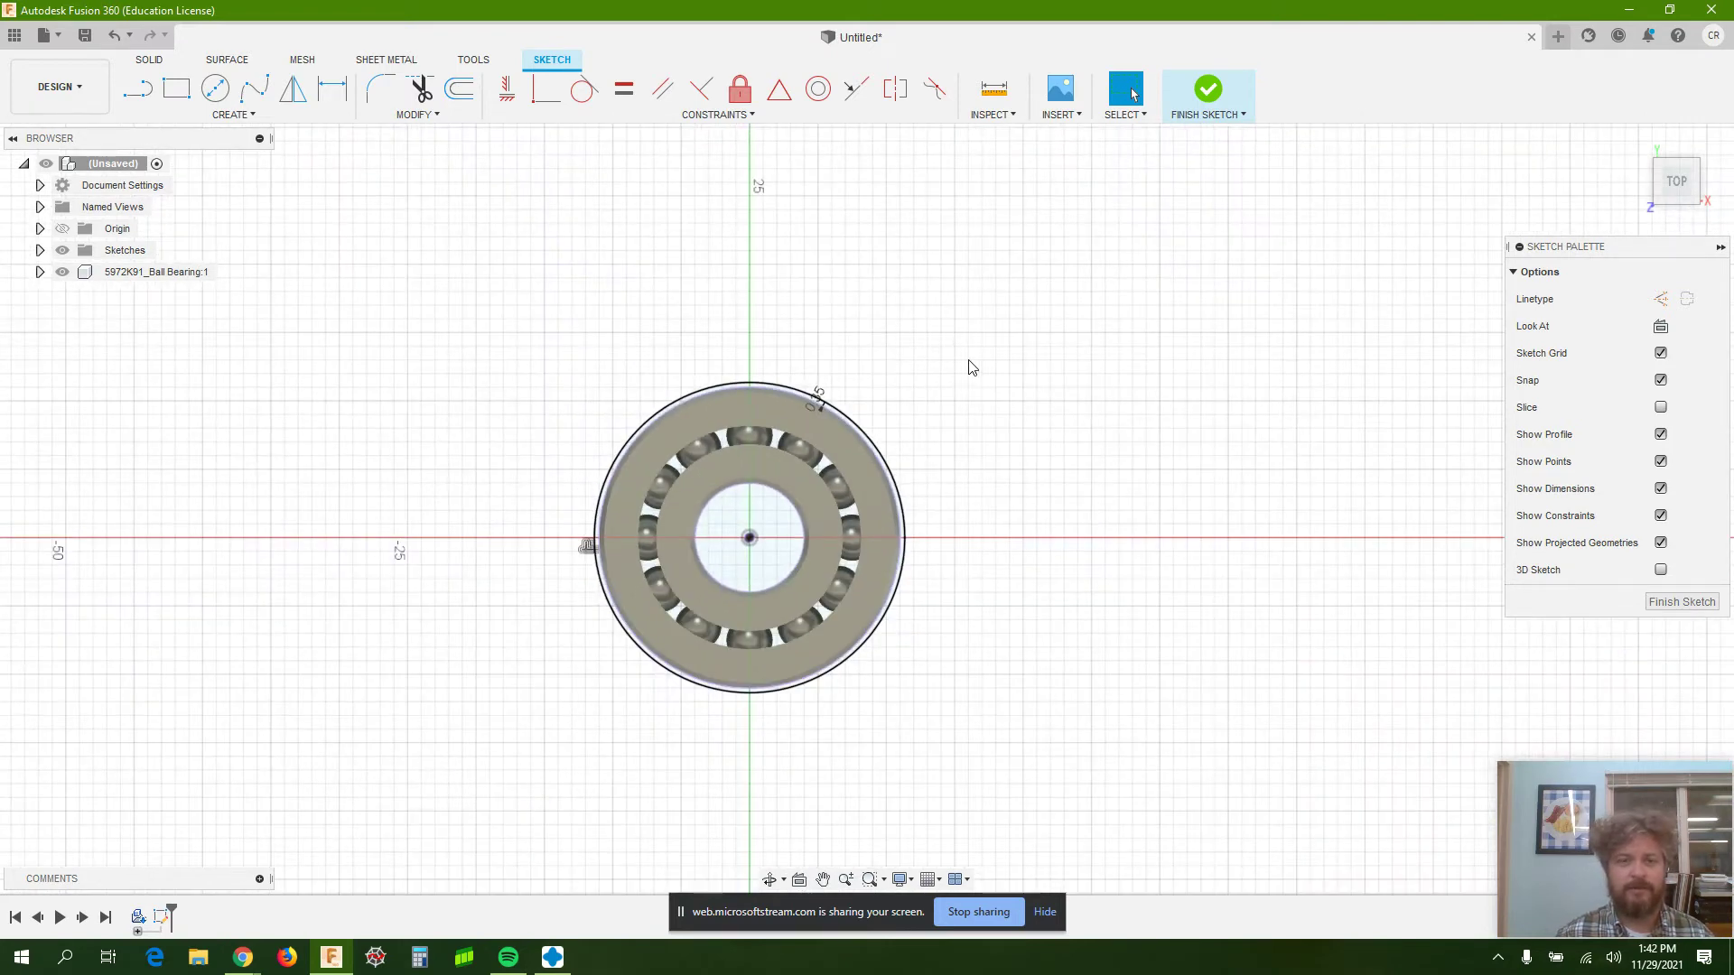
scroll(1328, 325, down, 4)
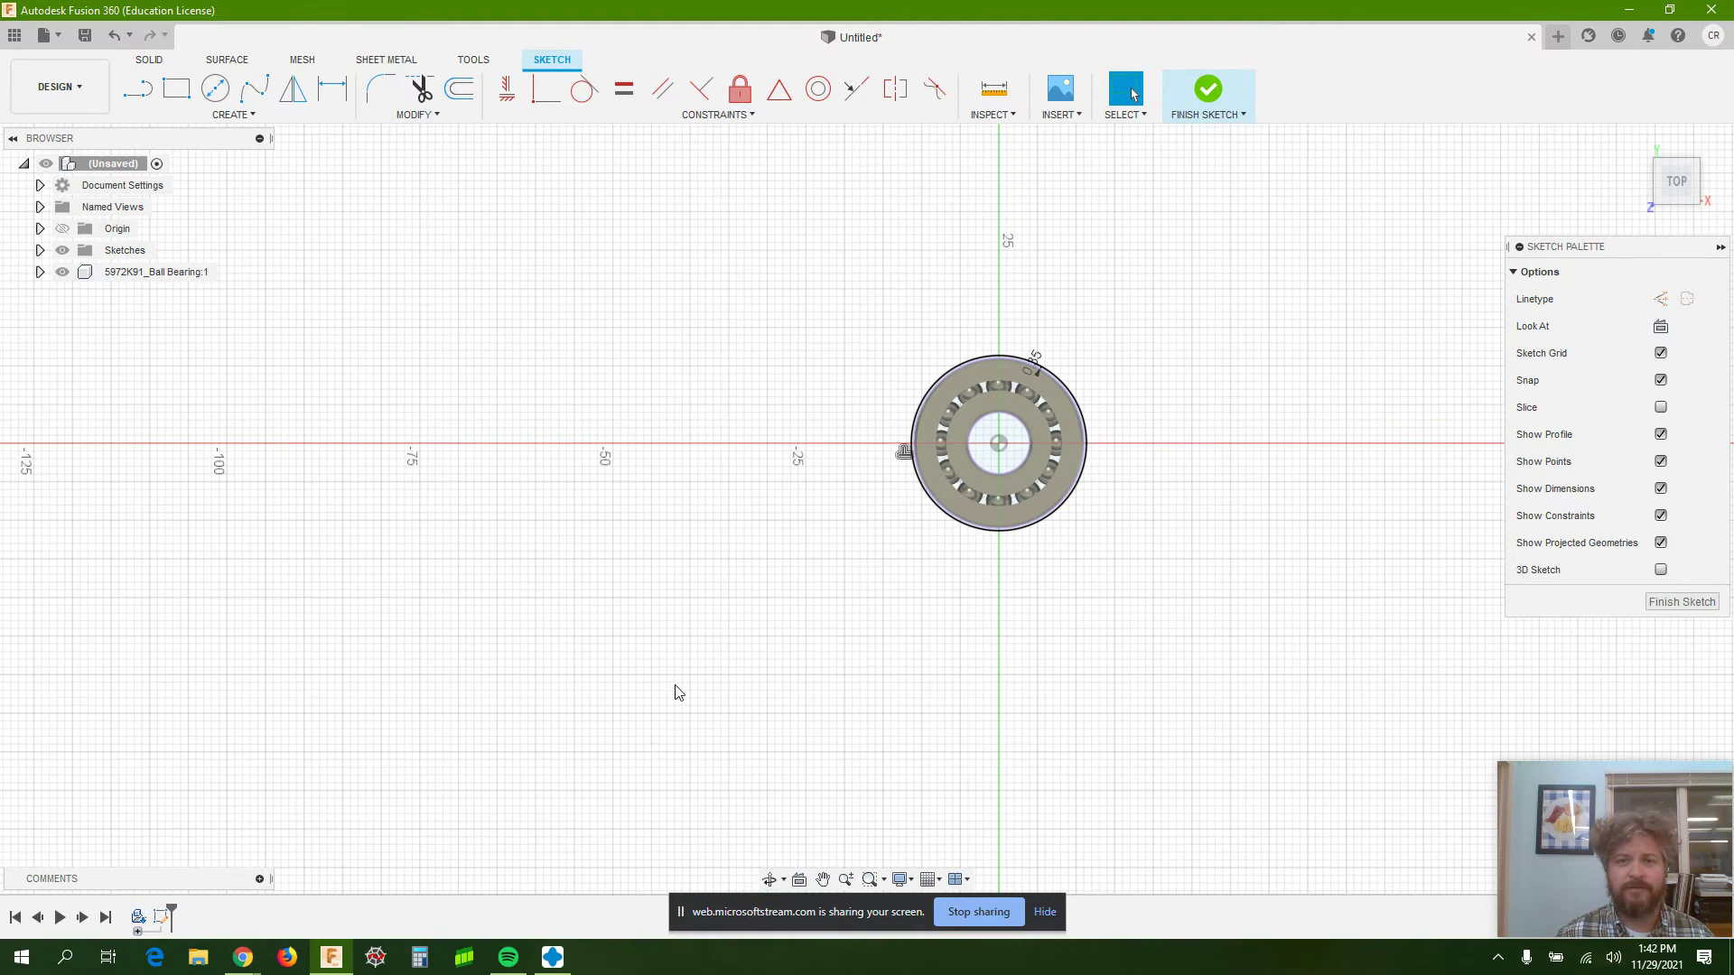
scroll(678, 692, down, 3)
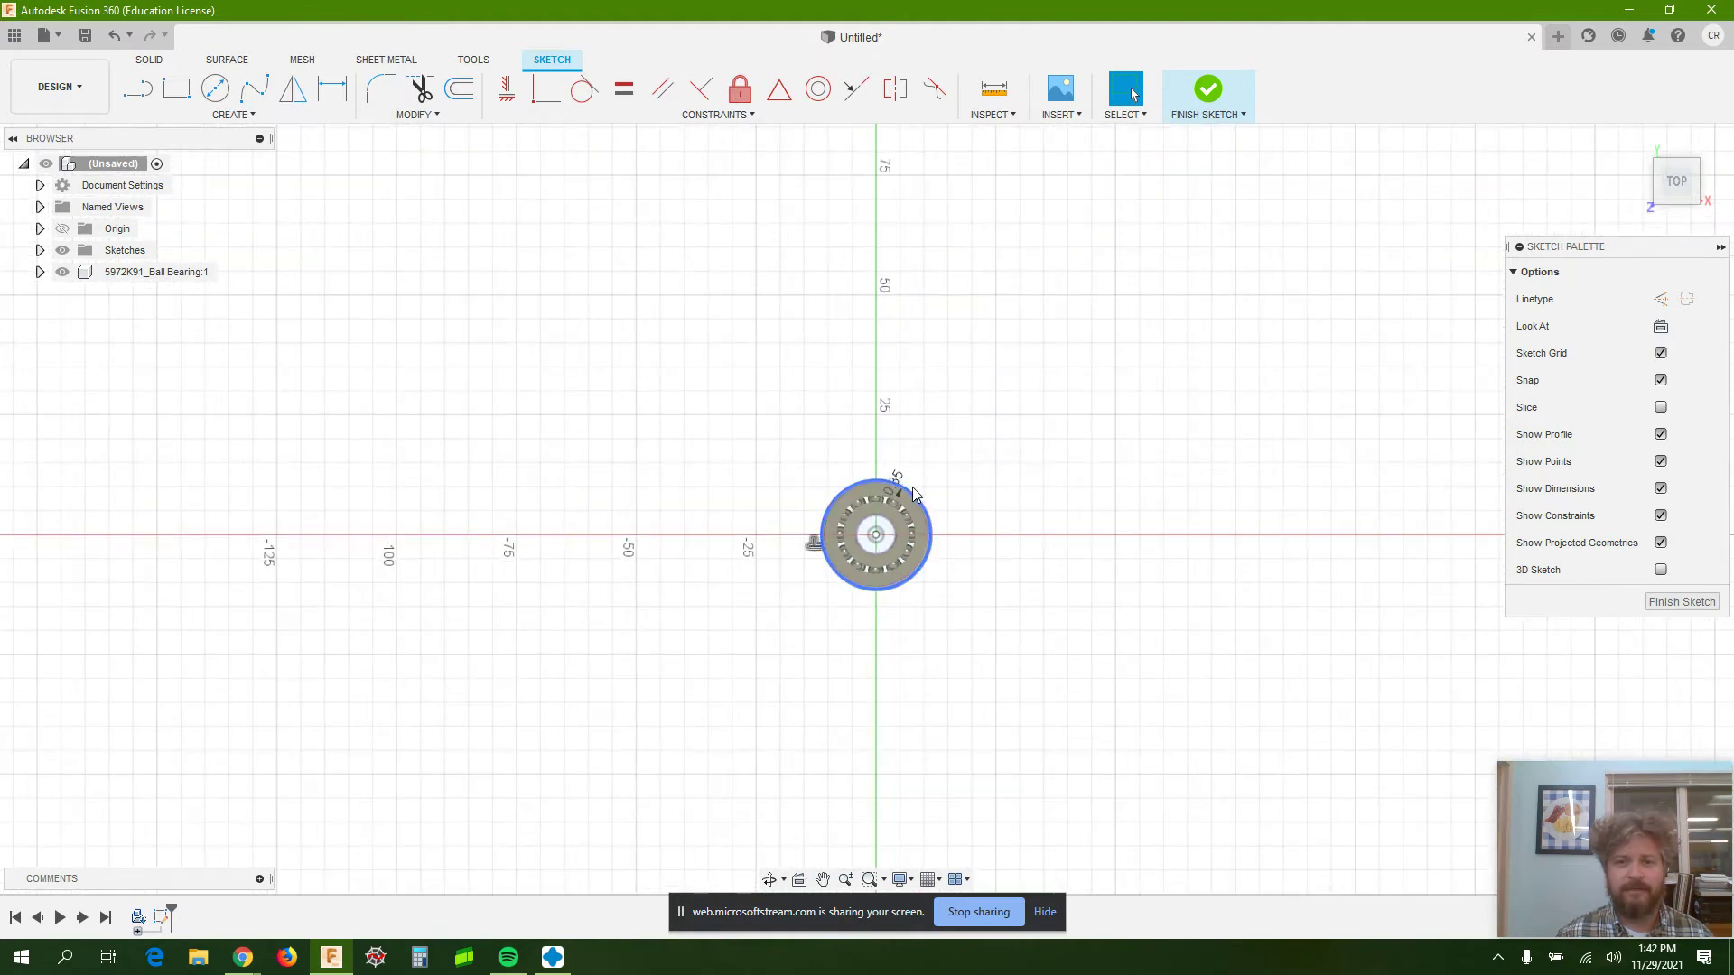
click(63, 276)
click(62, 273)
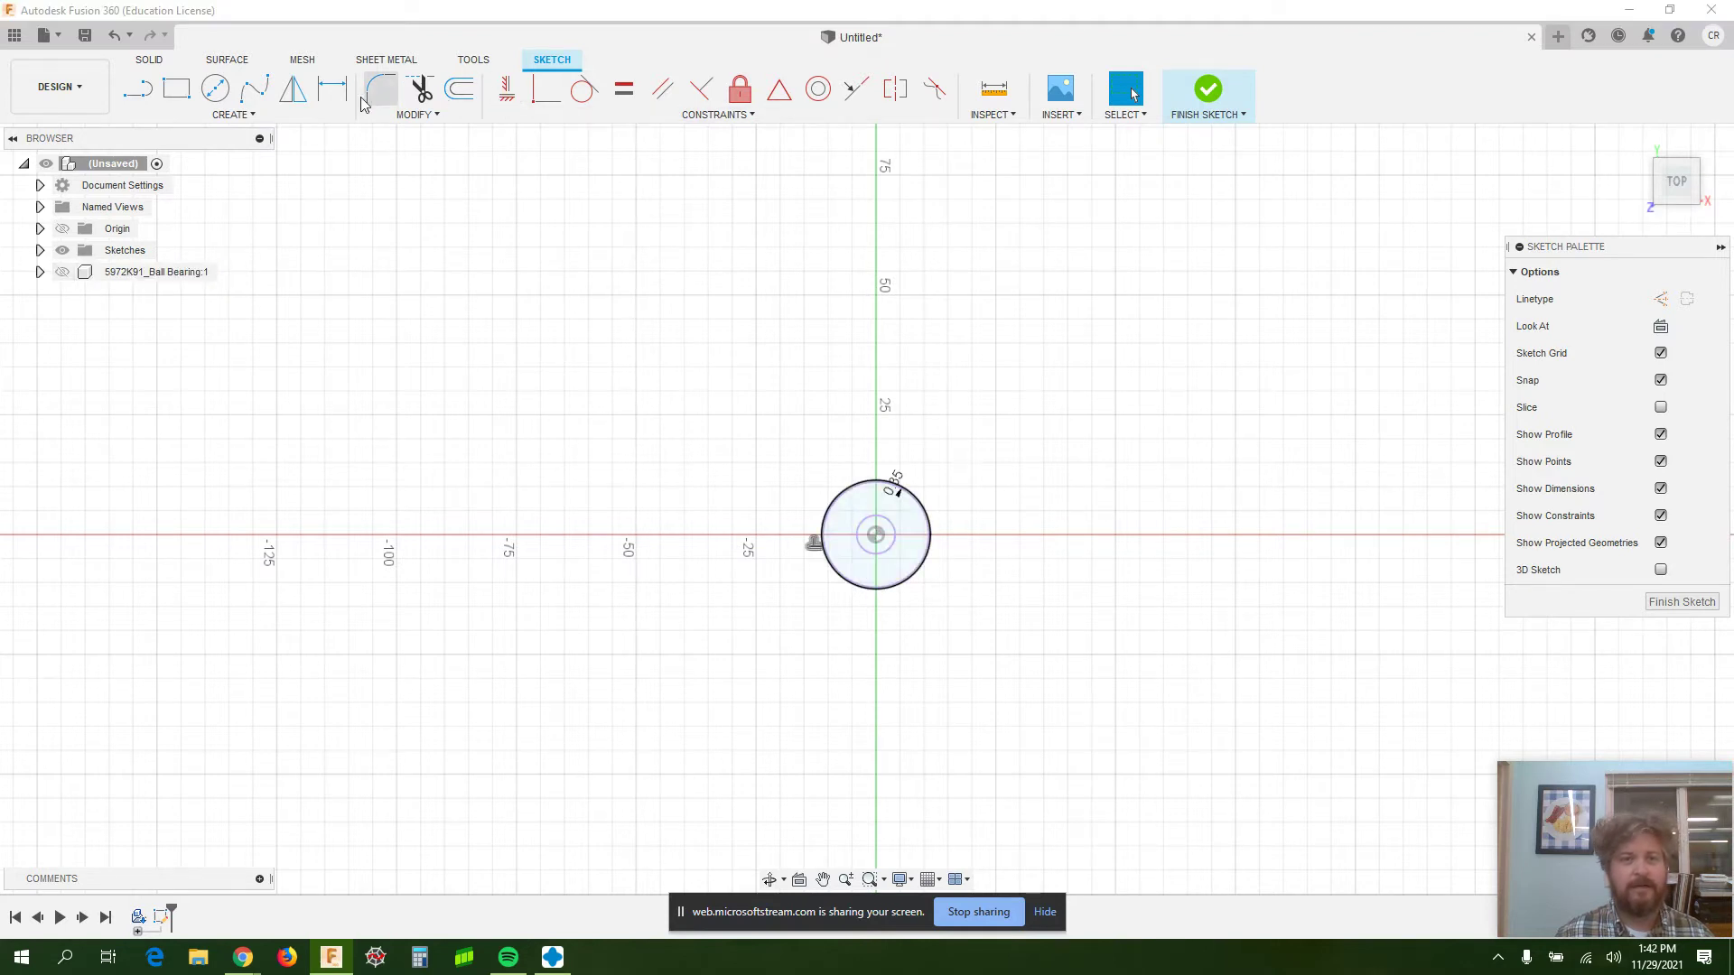
Draw a 100 mm diameter circle centered on the origin and finish the sketch.
click(217, 92)
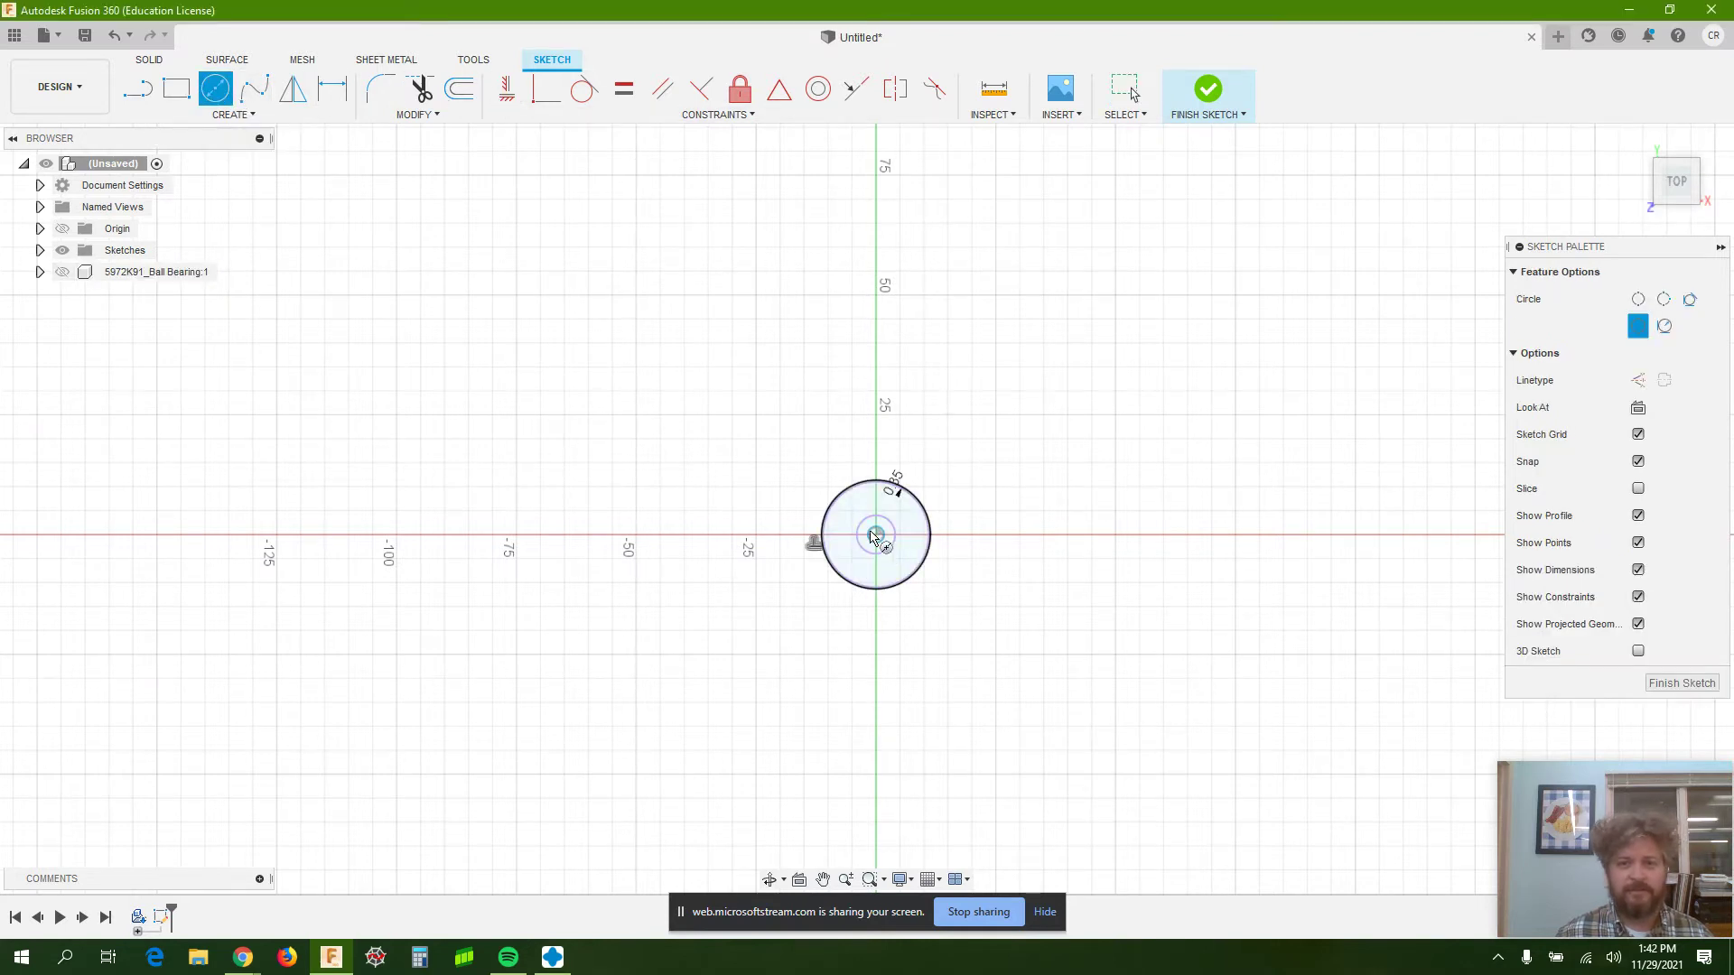
click(876, 535)
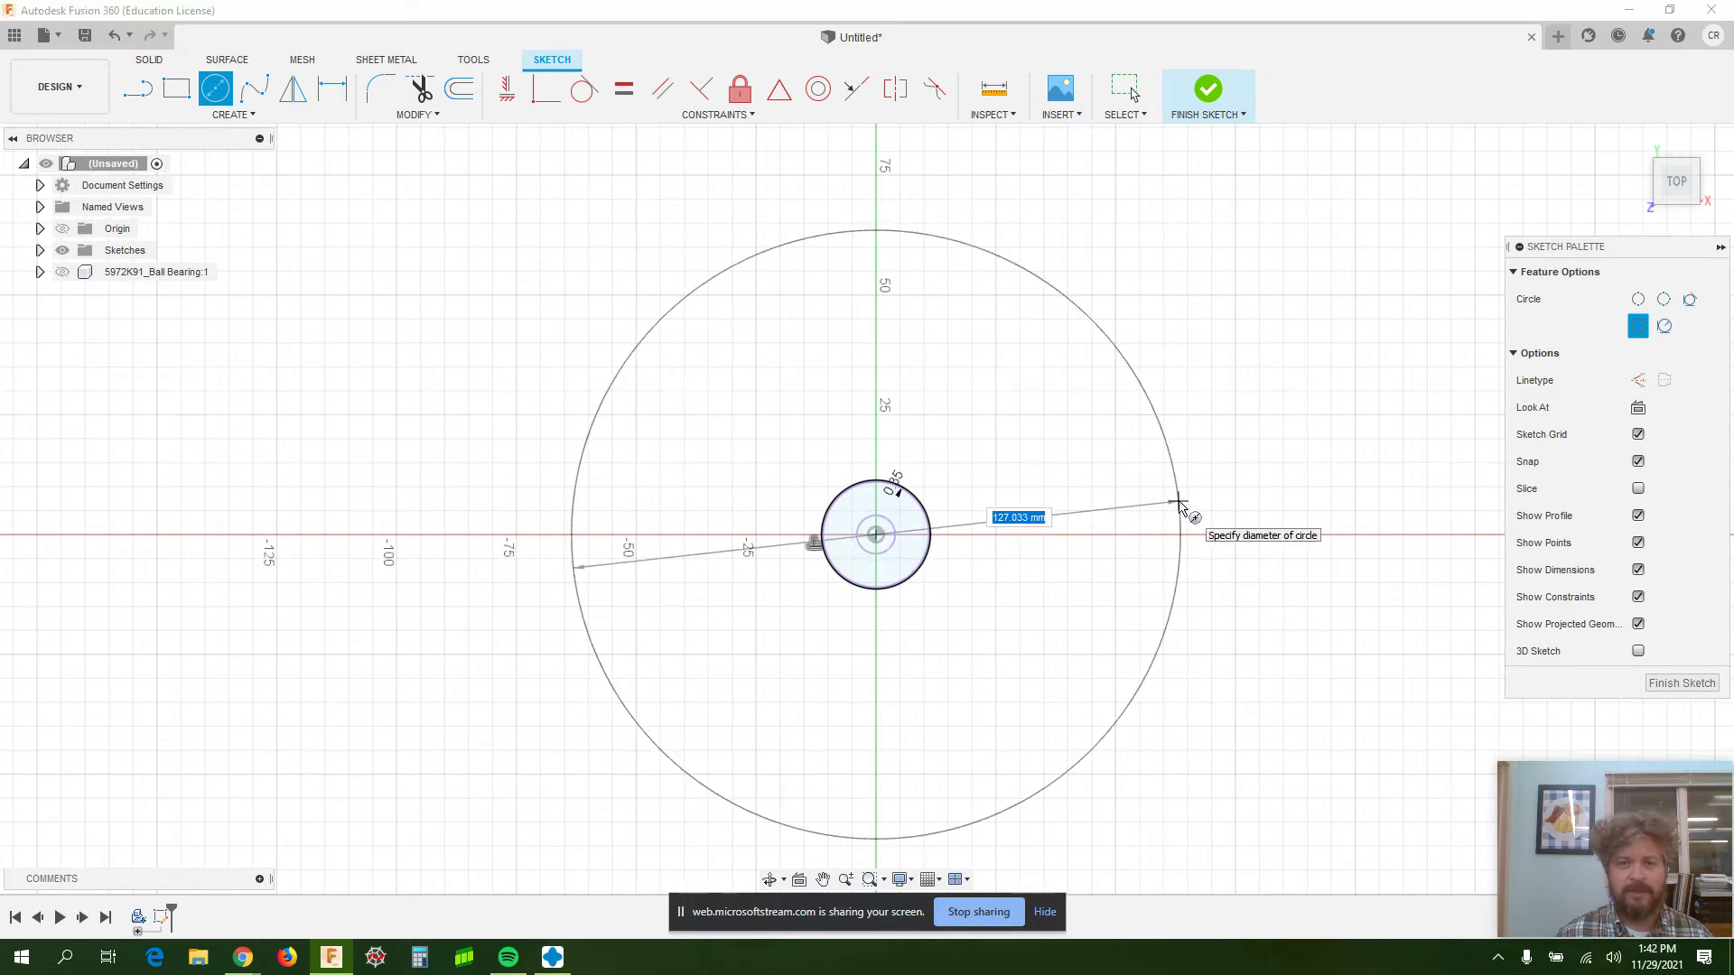
text(100)
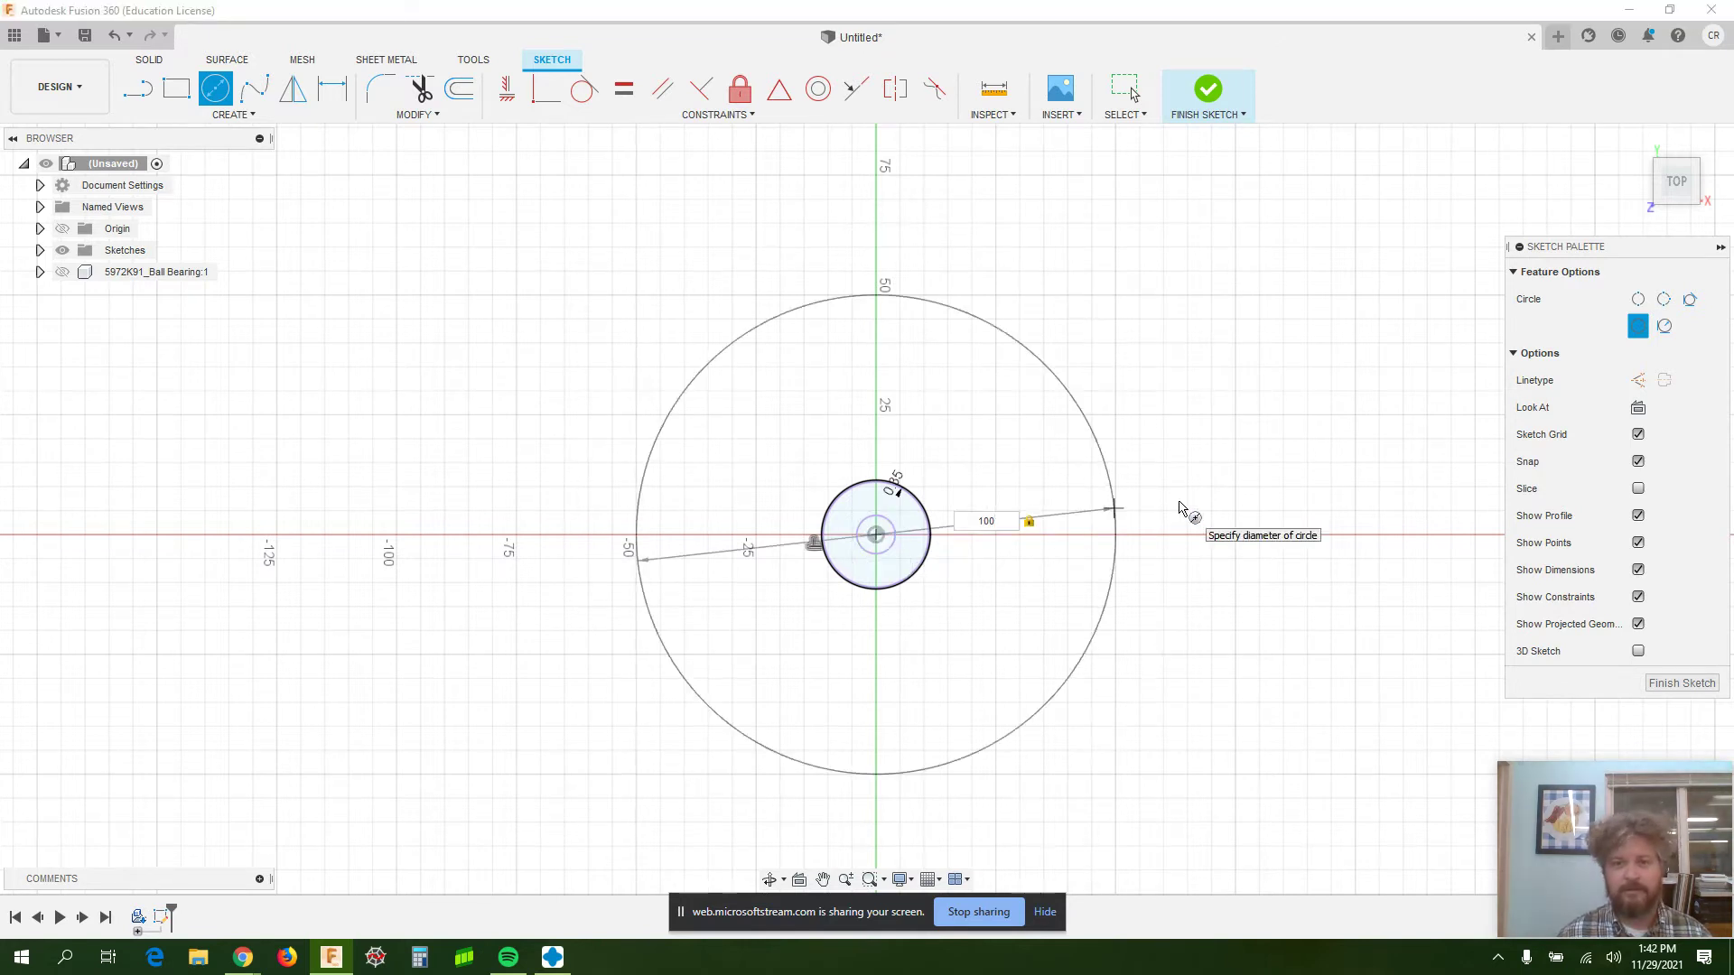
key(Return)
key(Escape)
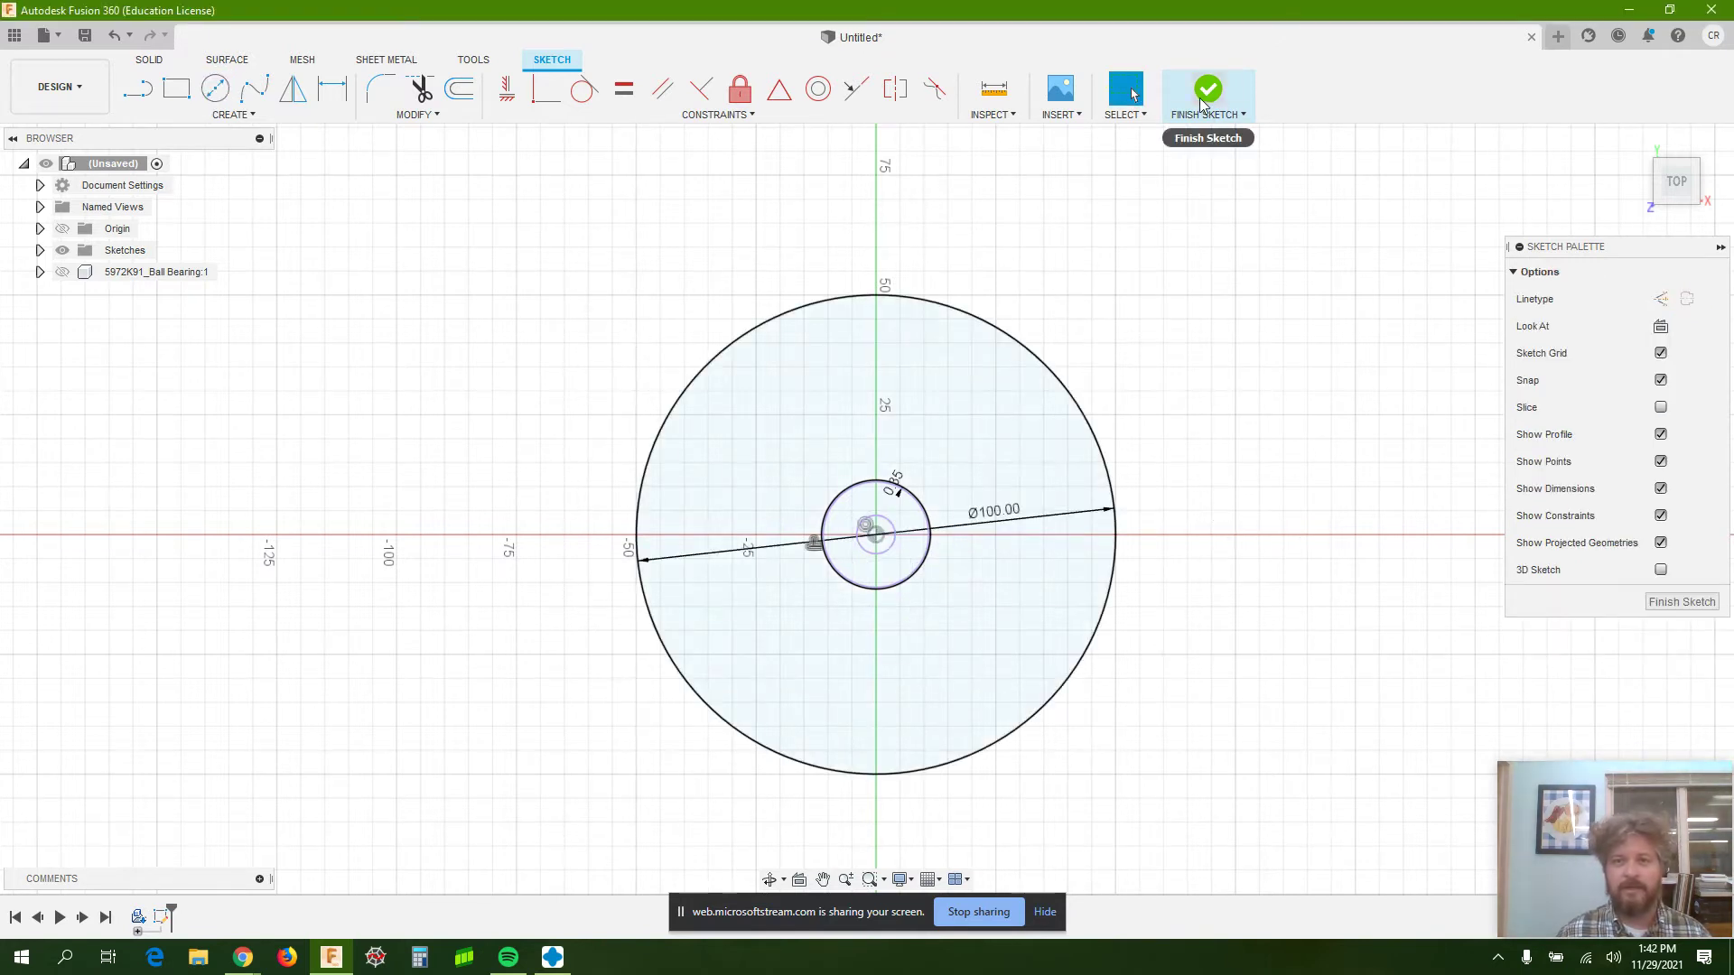
click(1204, 94)
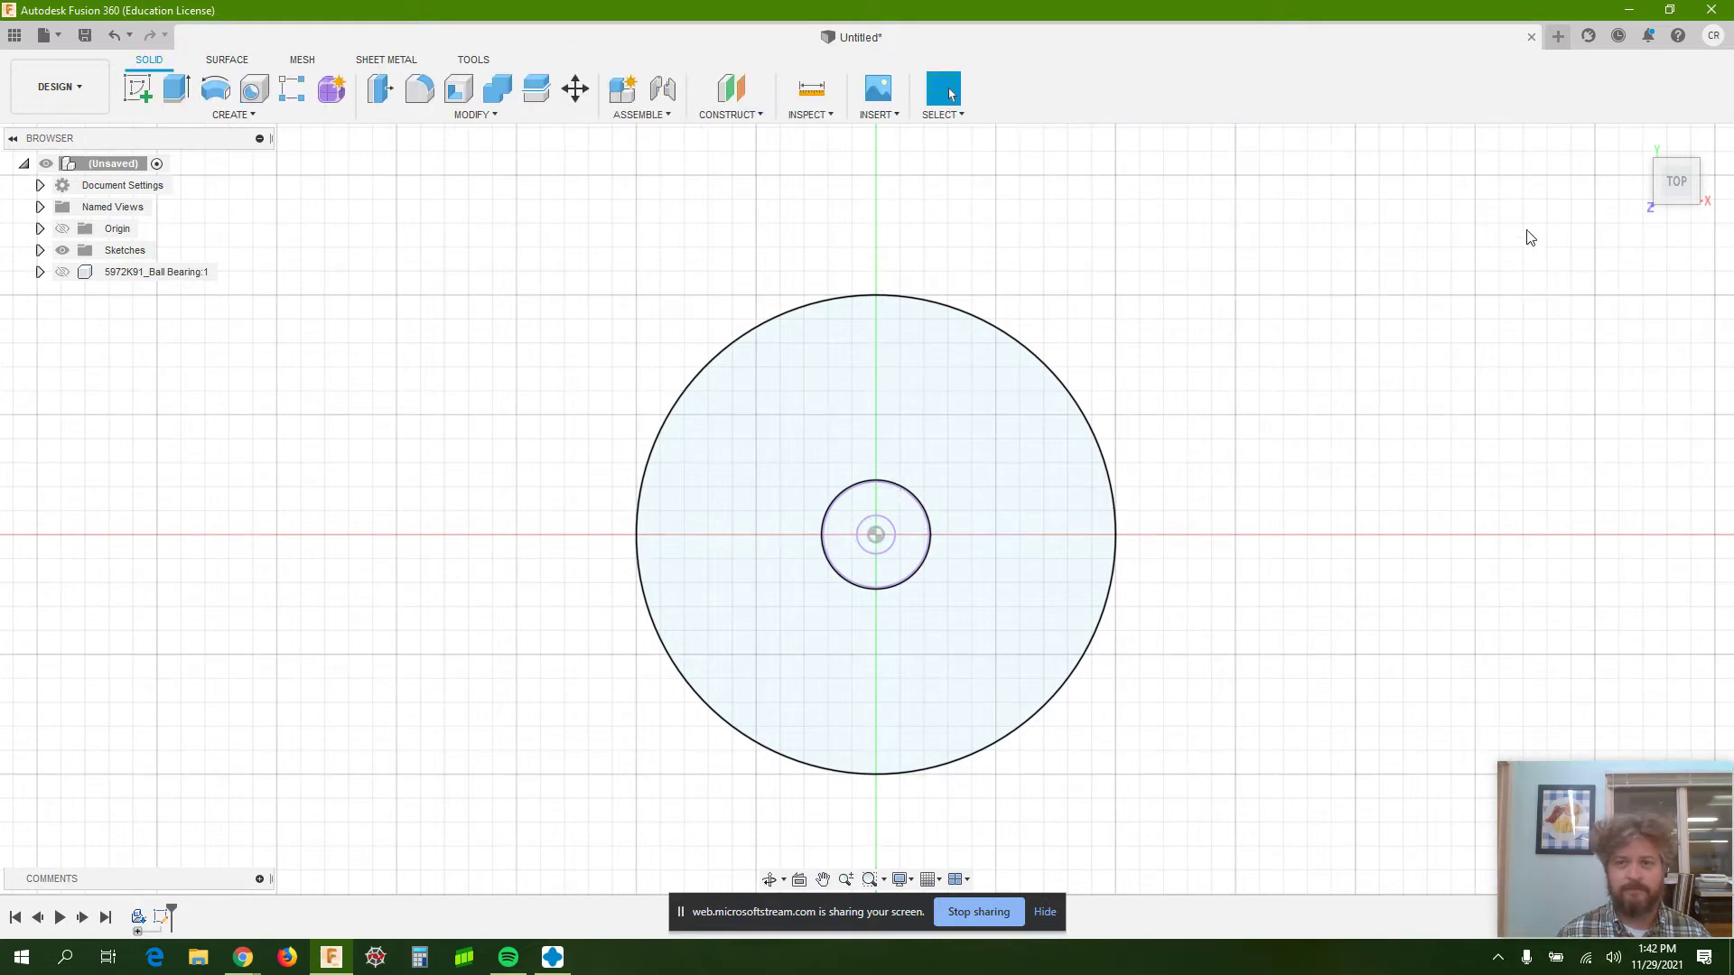
Show the bearing again and extrude the ring between the 100 mm circle and the offset circle symmetrically, 4 mm per side, as a new body.
click(1636, 141)
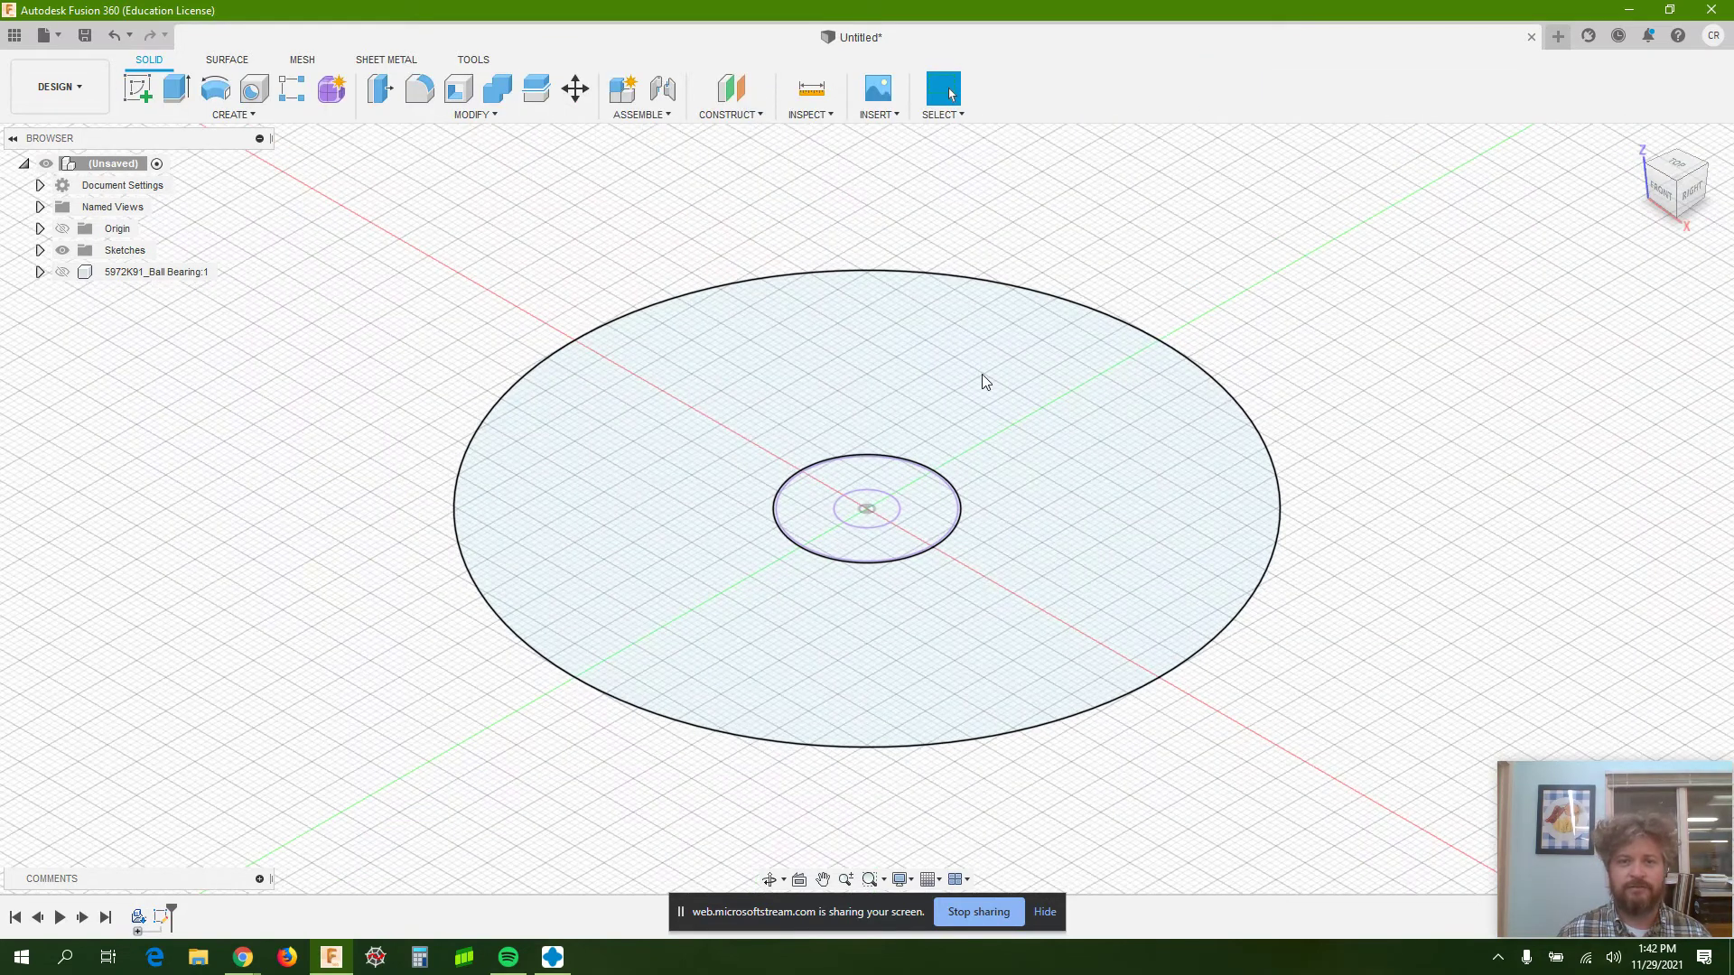
click(176, 88)
click(668, 463)
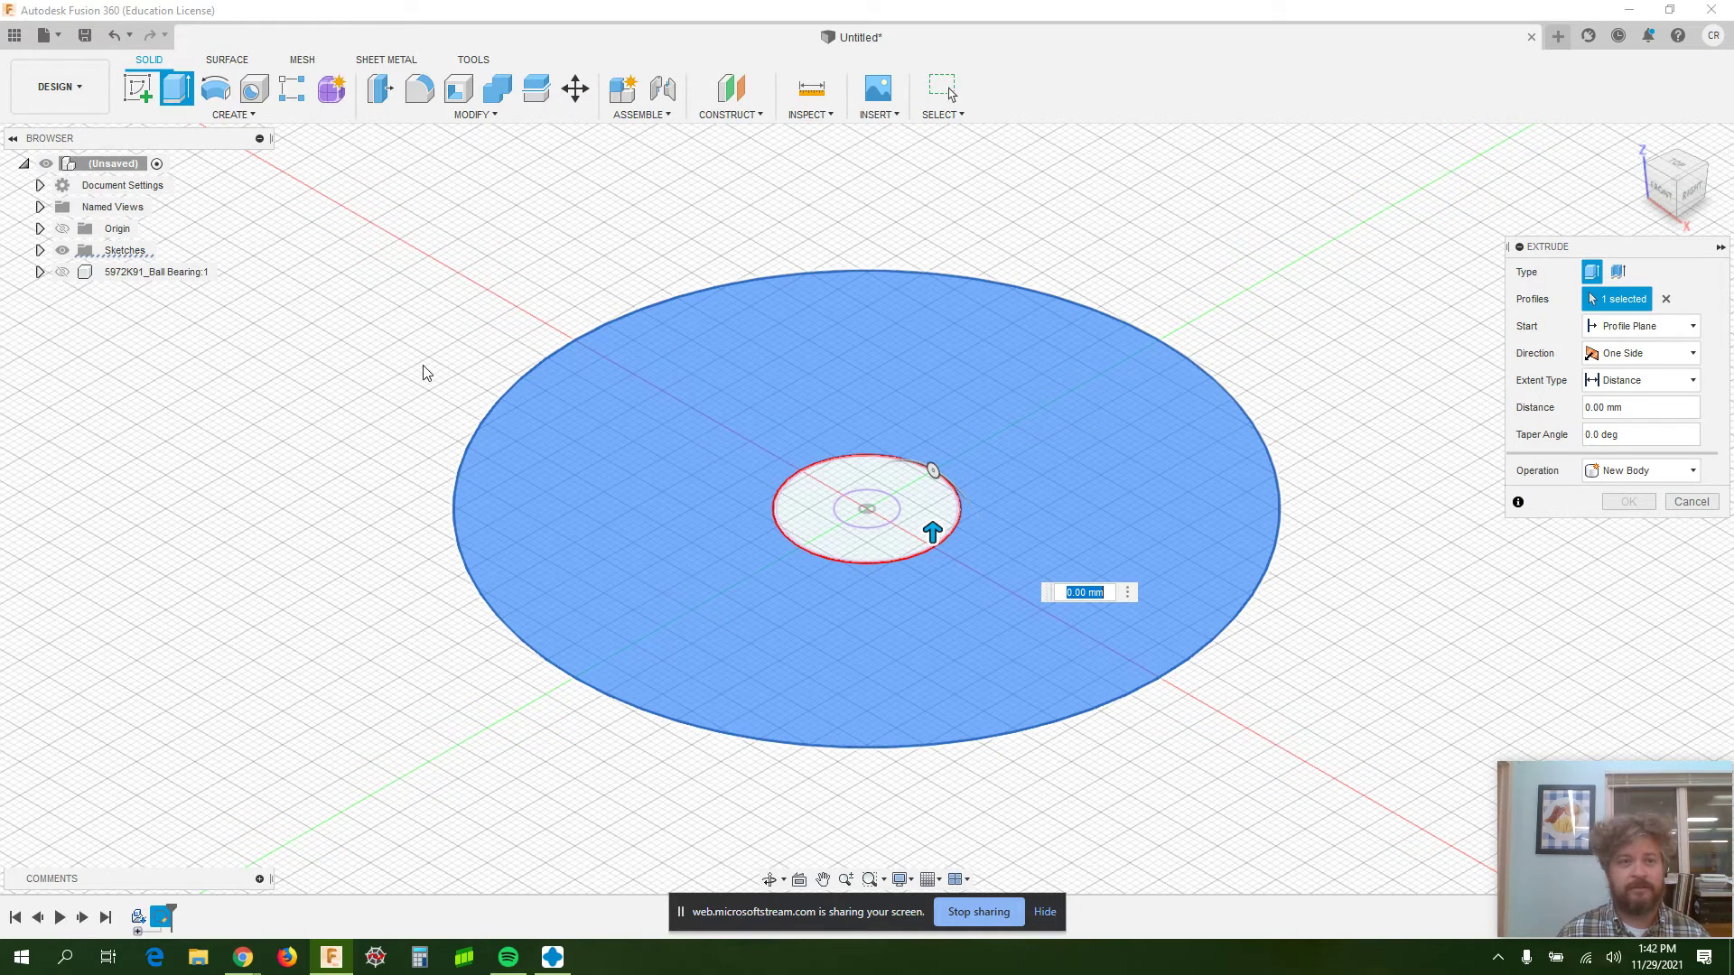
click(62, 272)
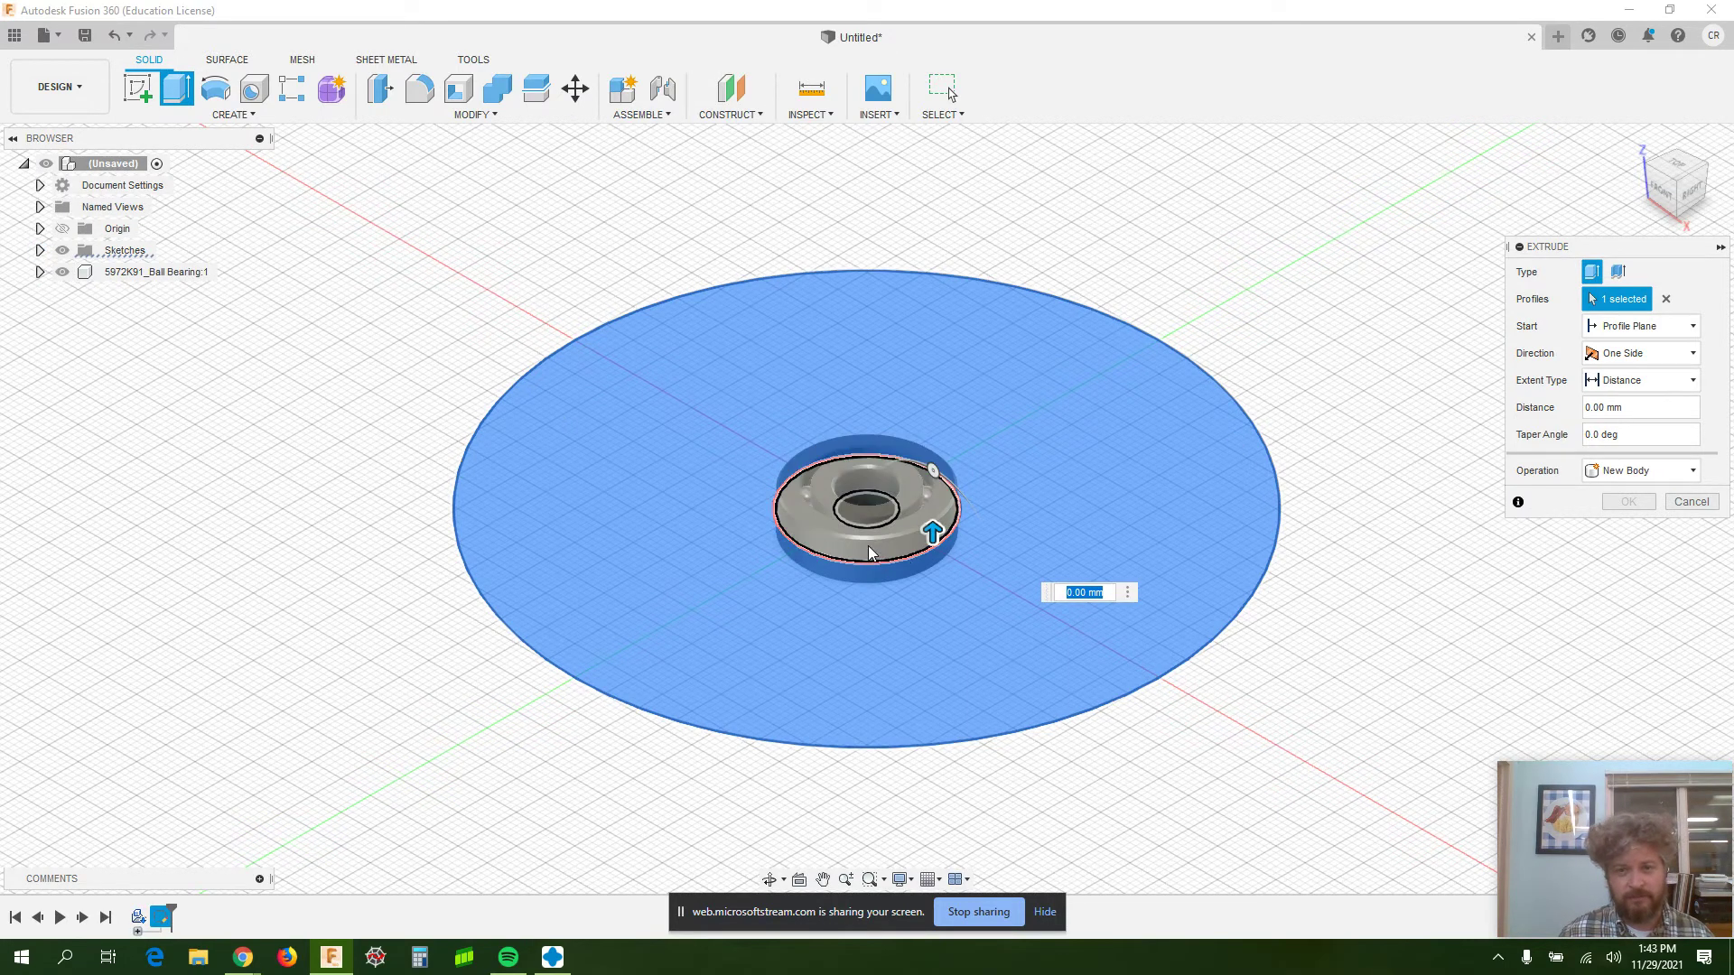
shift+middle_drag(1388, 560, 1342, 526)
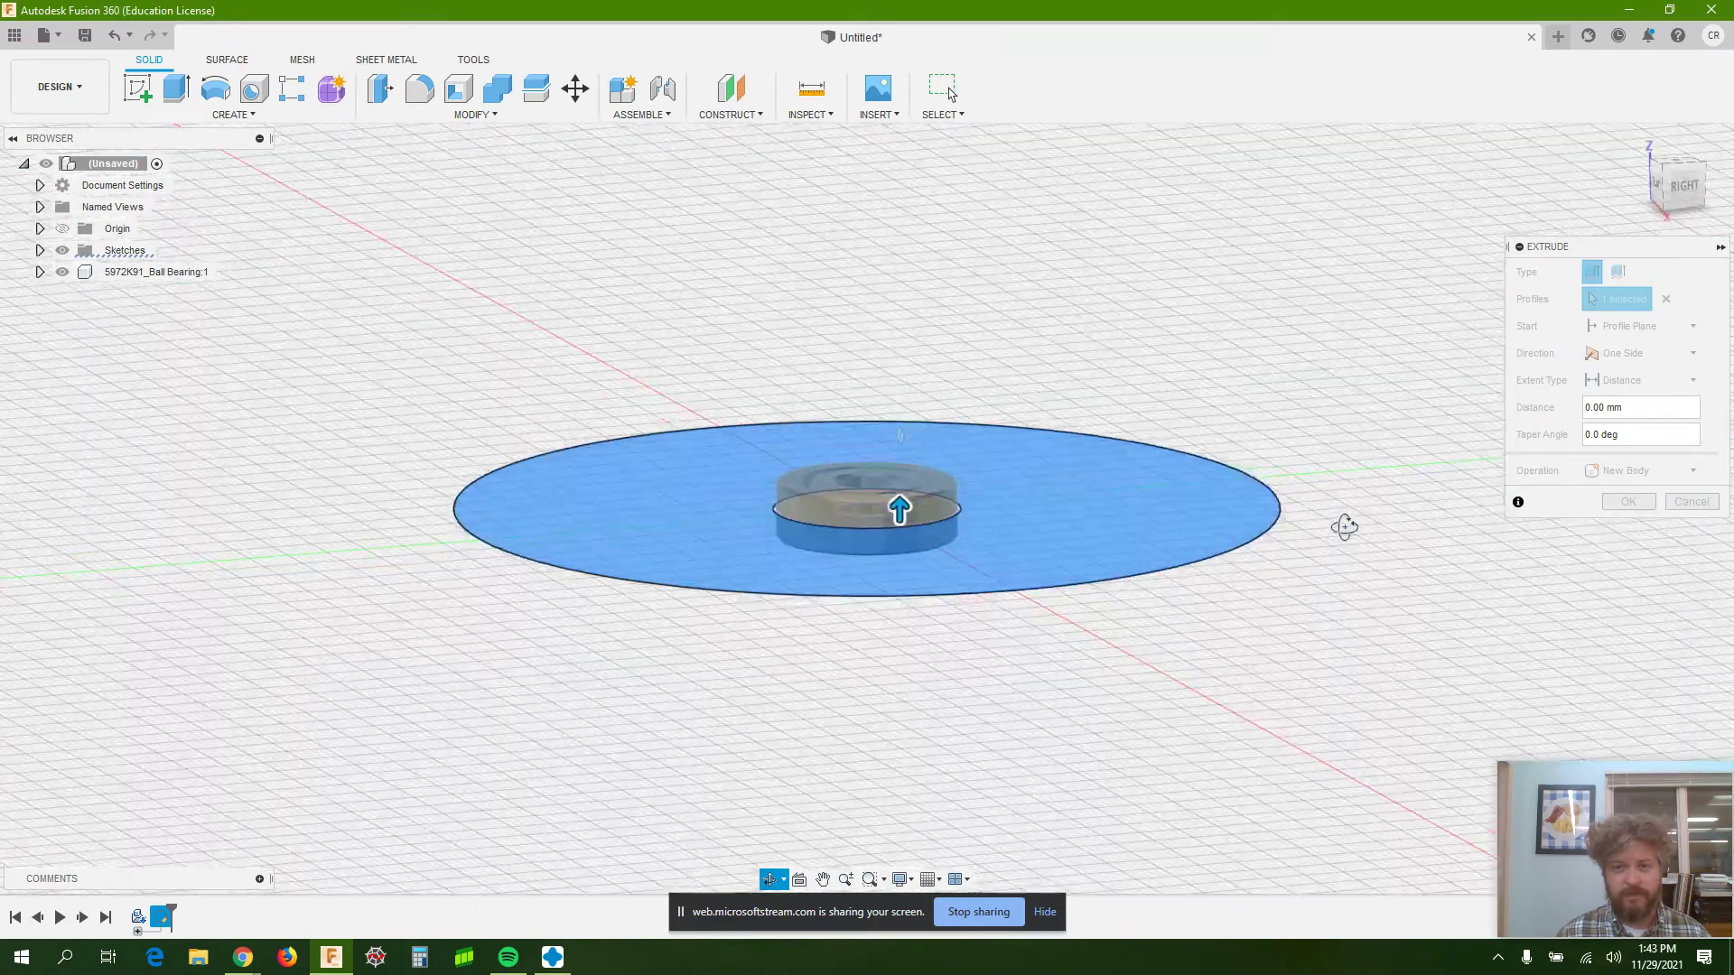
click(1630, 353)
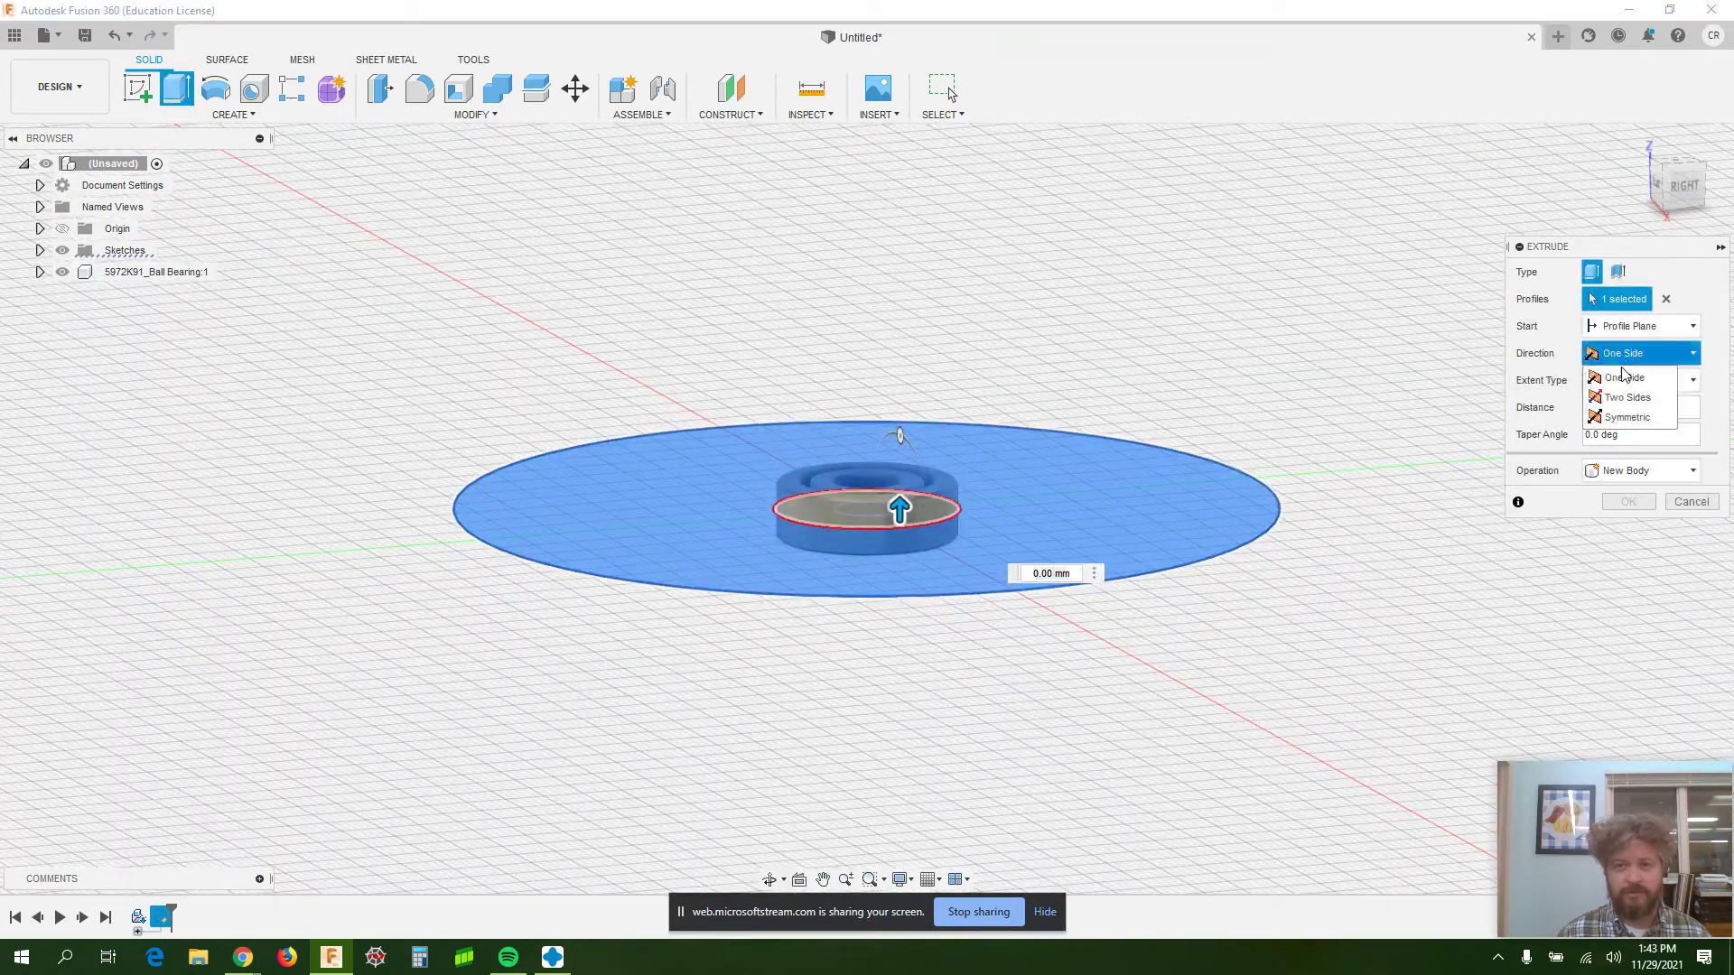
click(1624, 418)
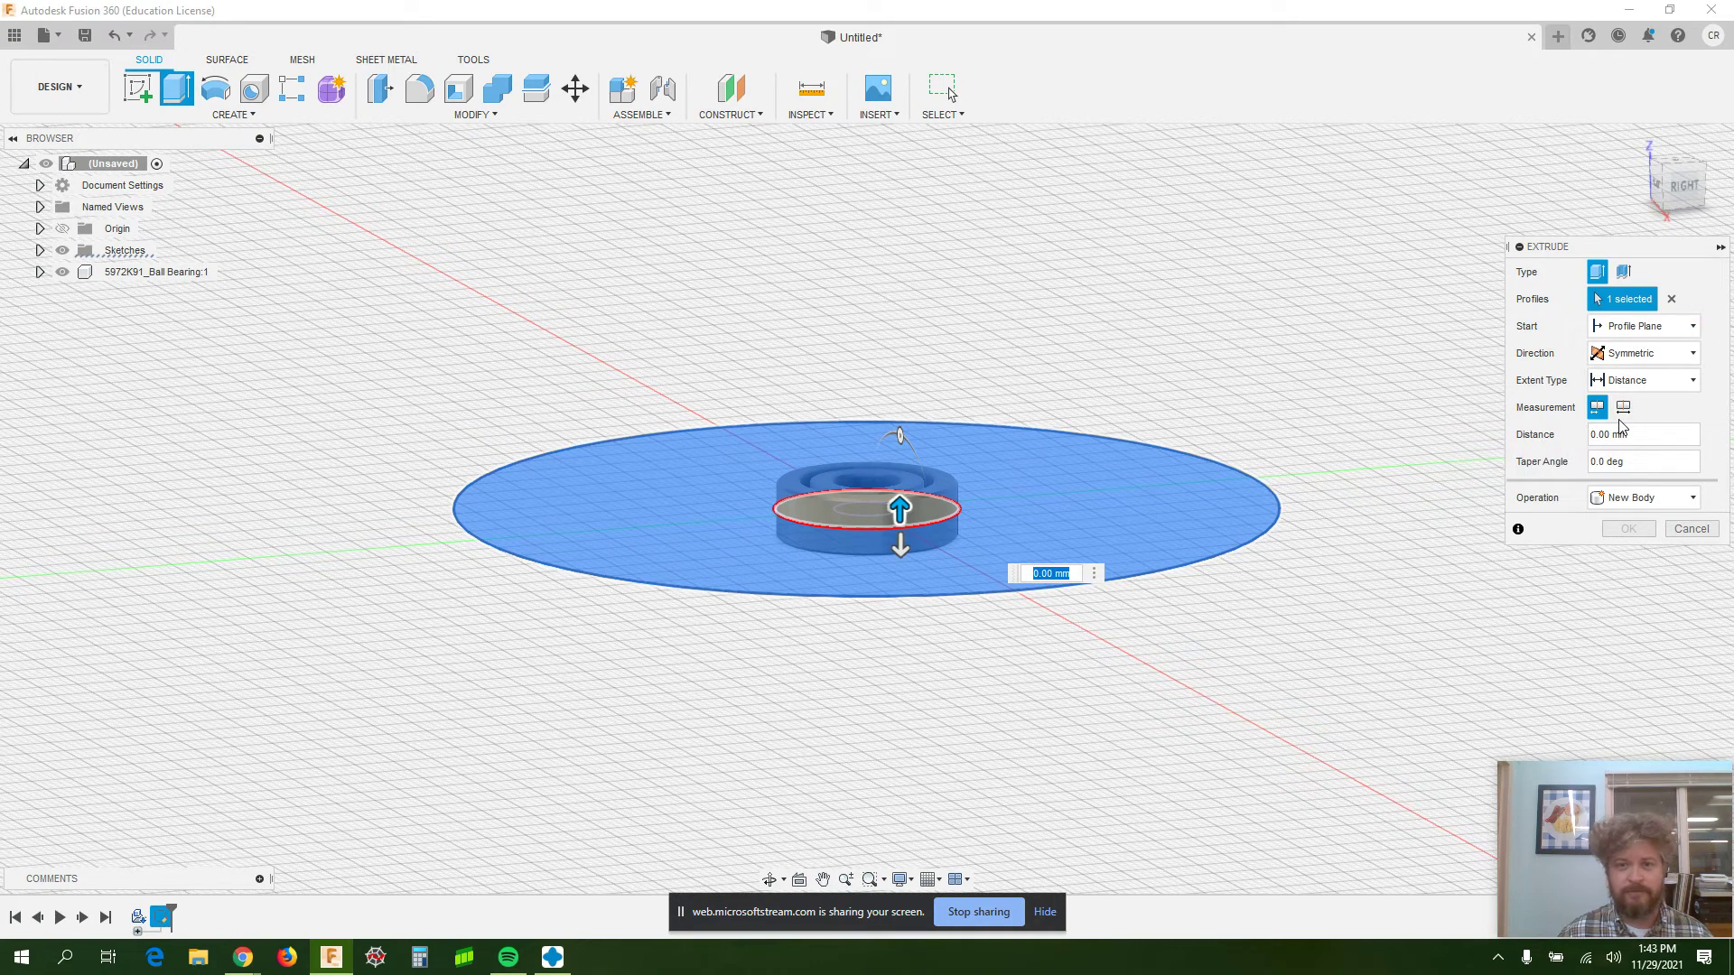
text(4)
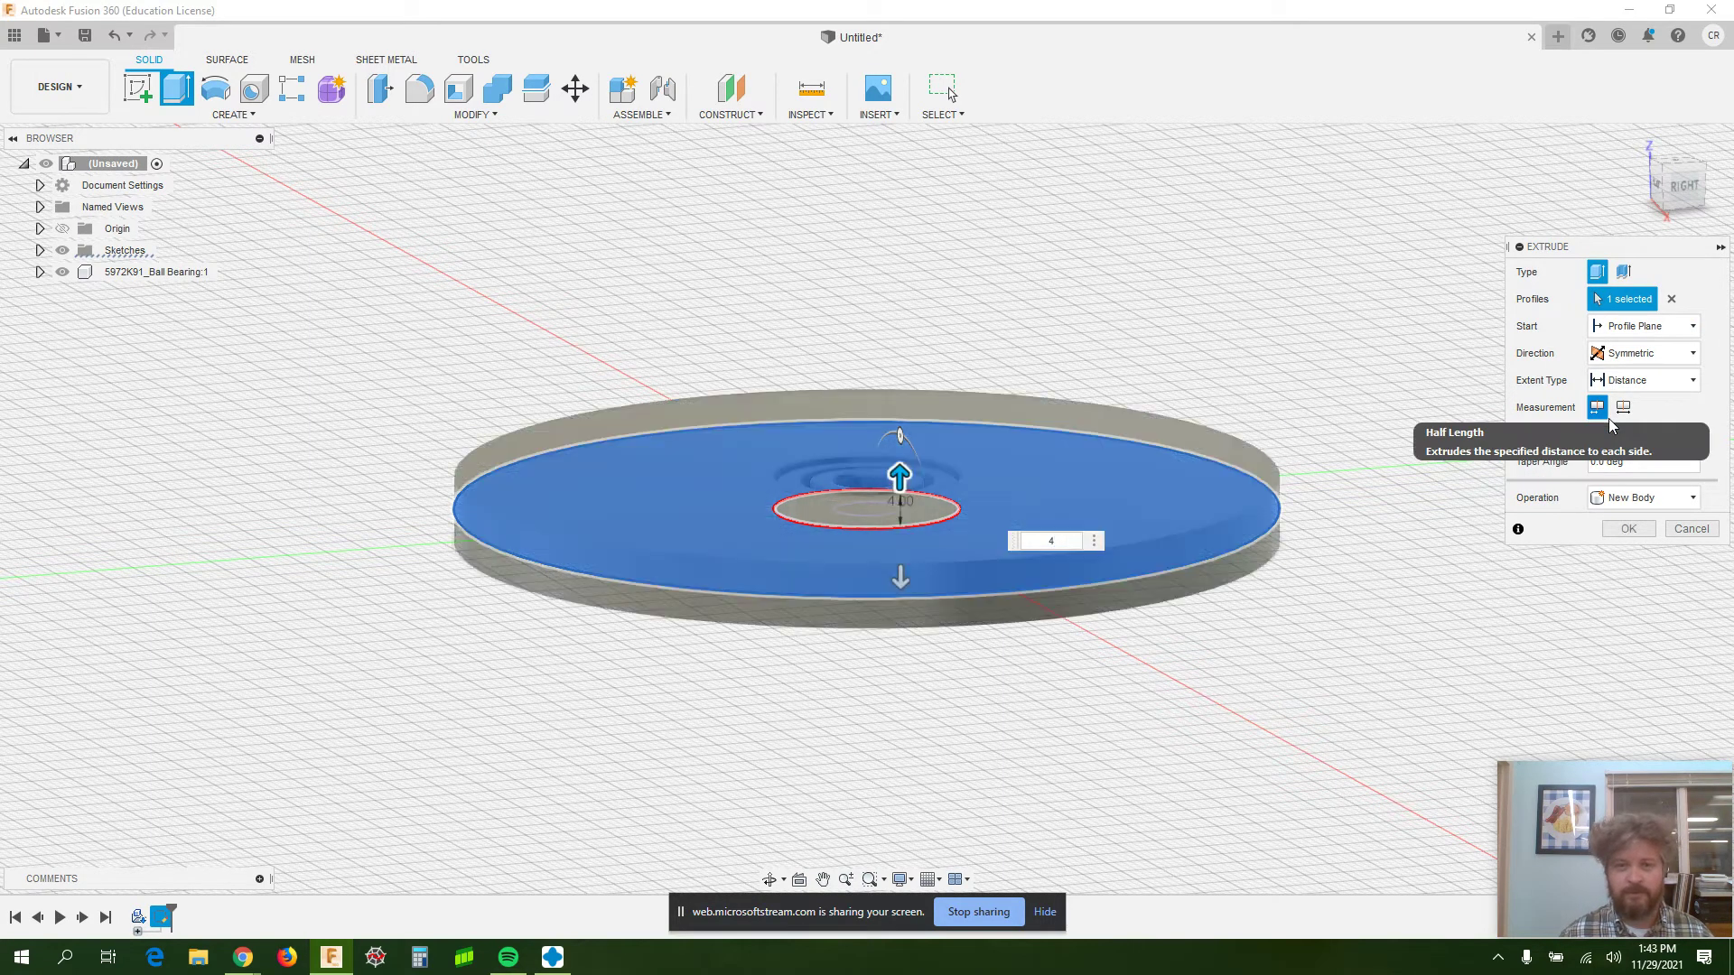
key(Return)
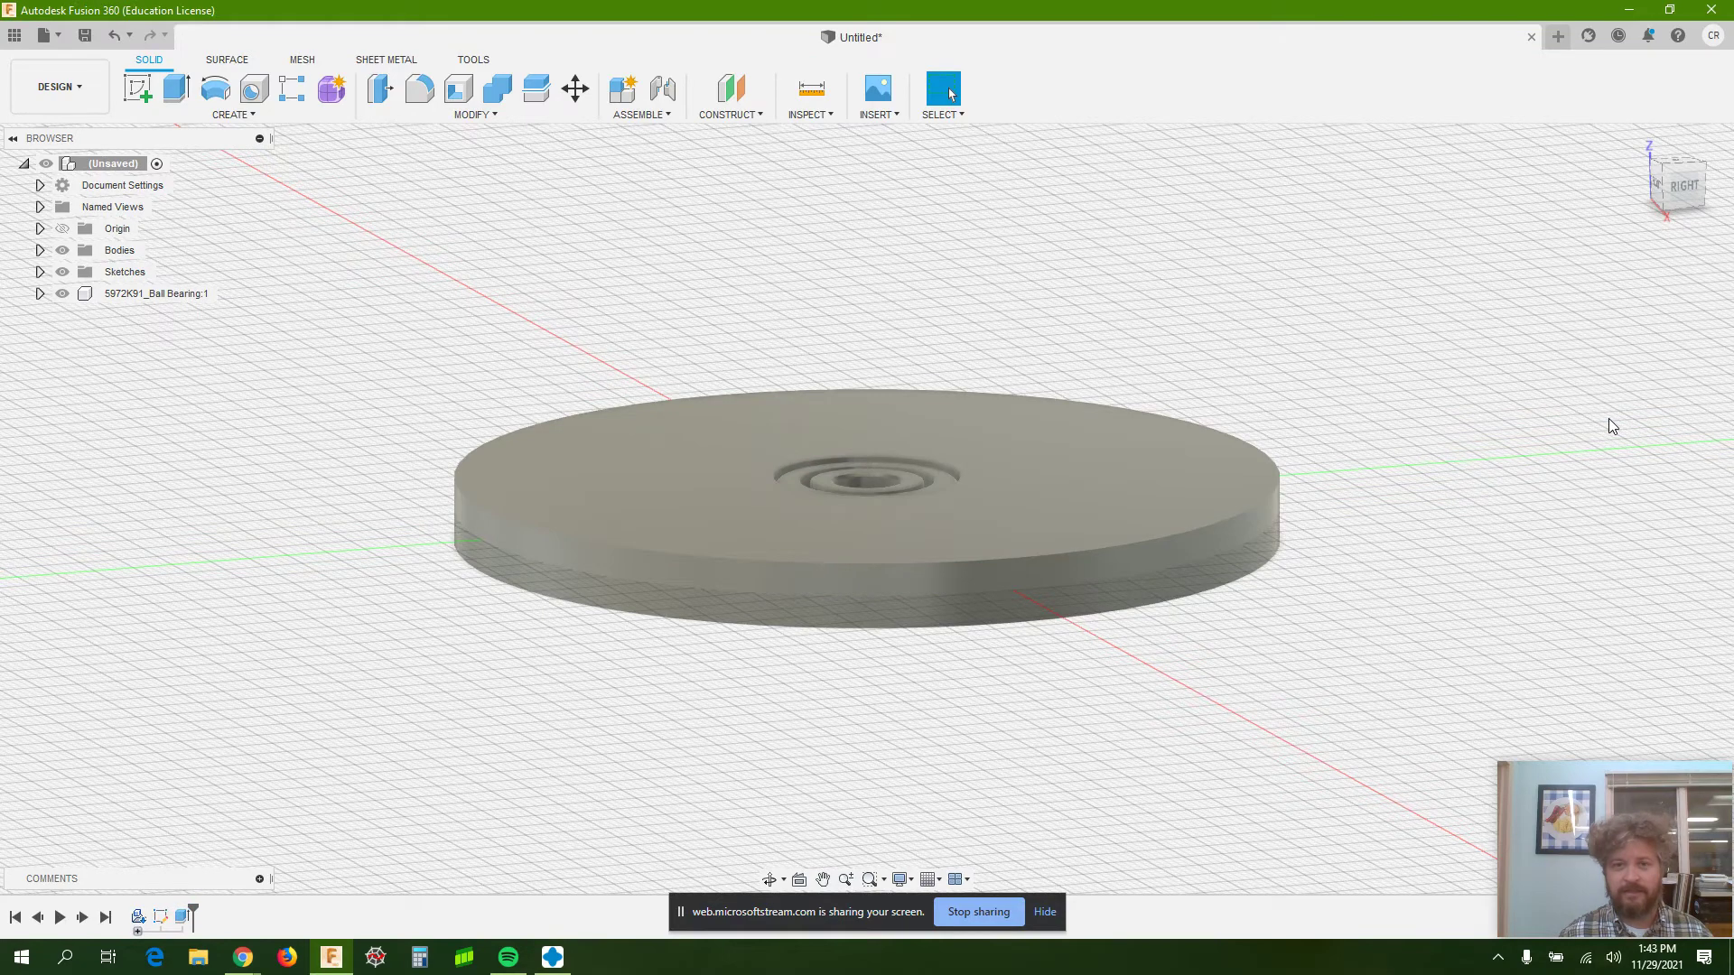
Open the disc body's appearance settings and replace the design's existing appearance with the yellow Paint - Enamel Glossy from the library.
shift+middle_drag(1405, 470, 1327, 495)
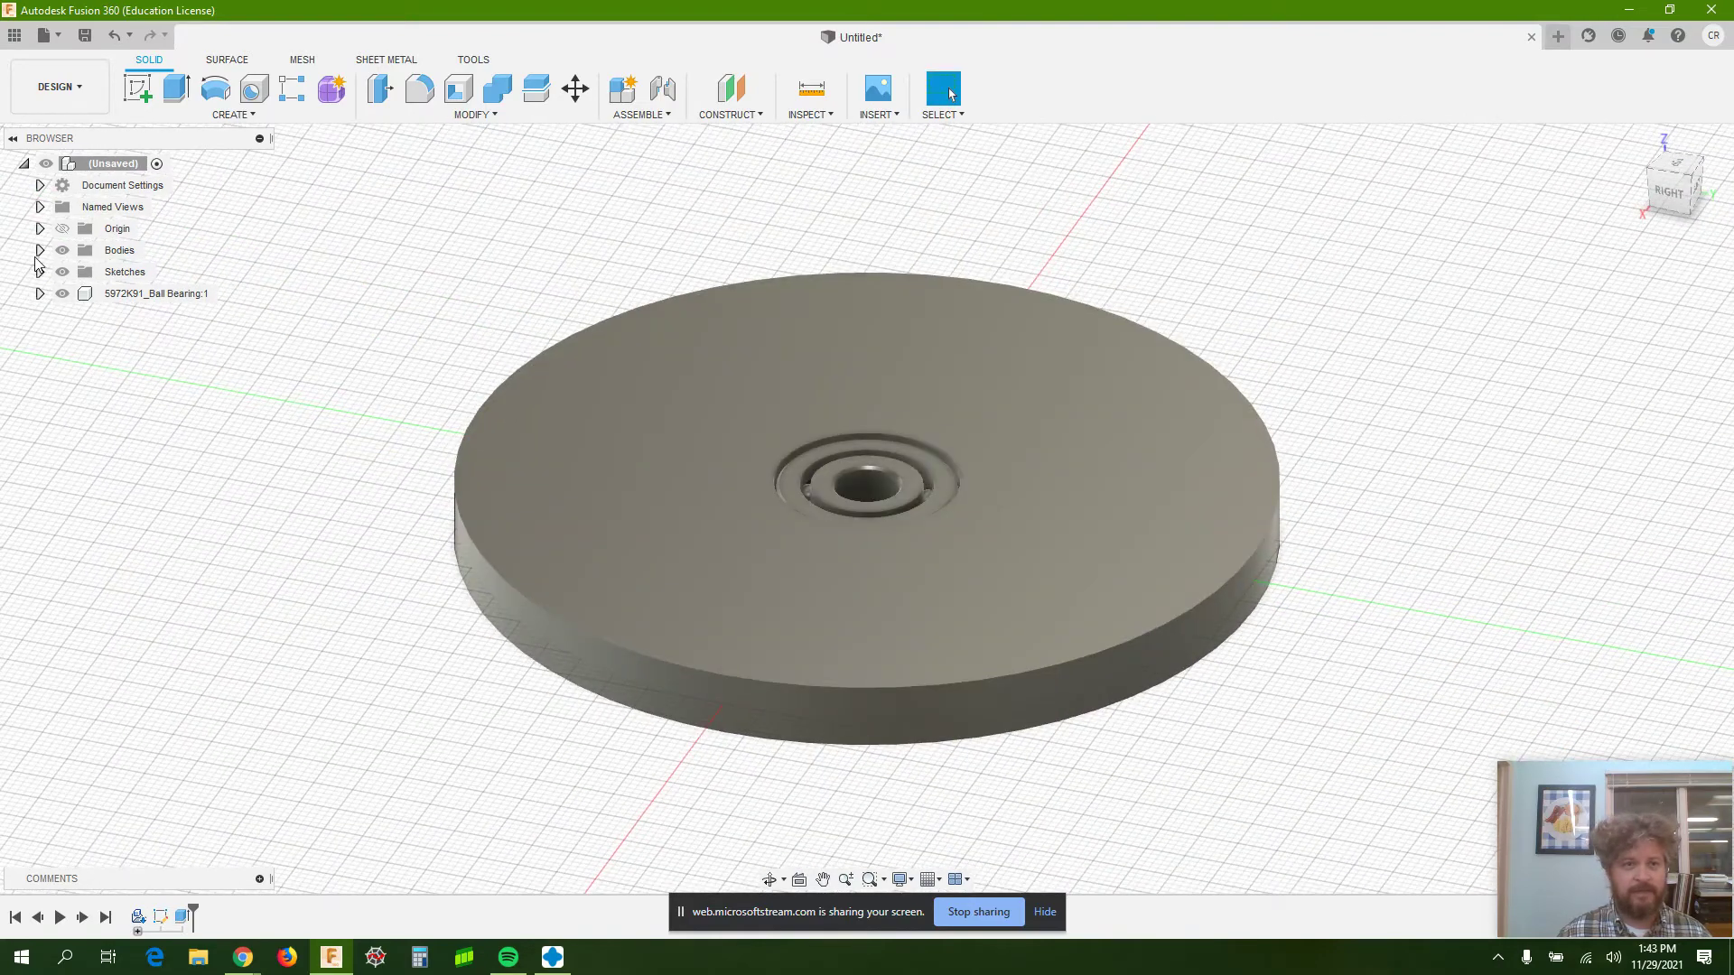
click(40, 251)
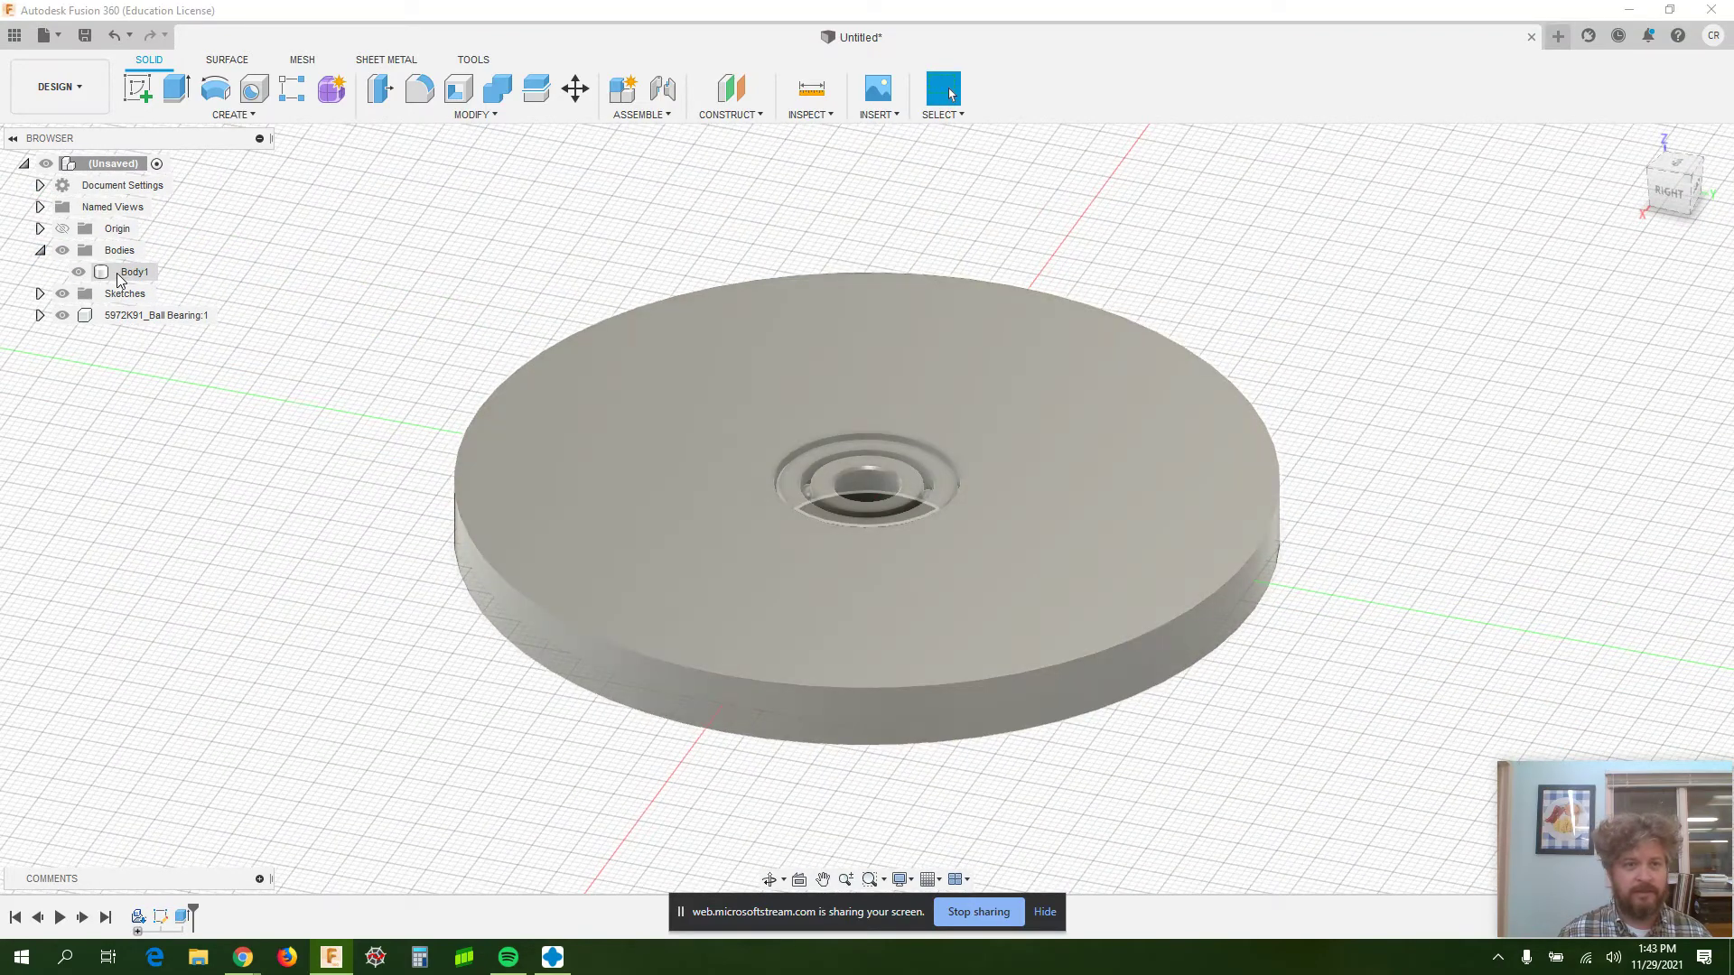
right_click(121, 280)
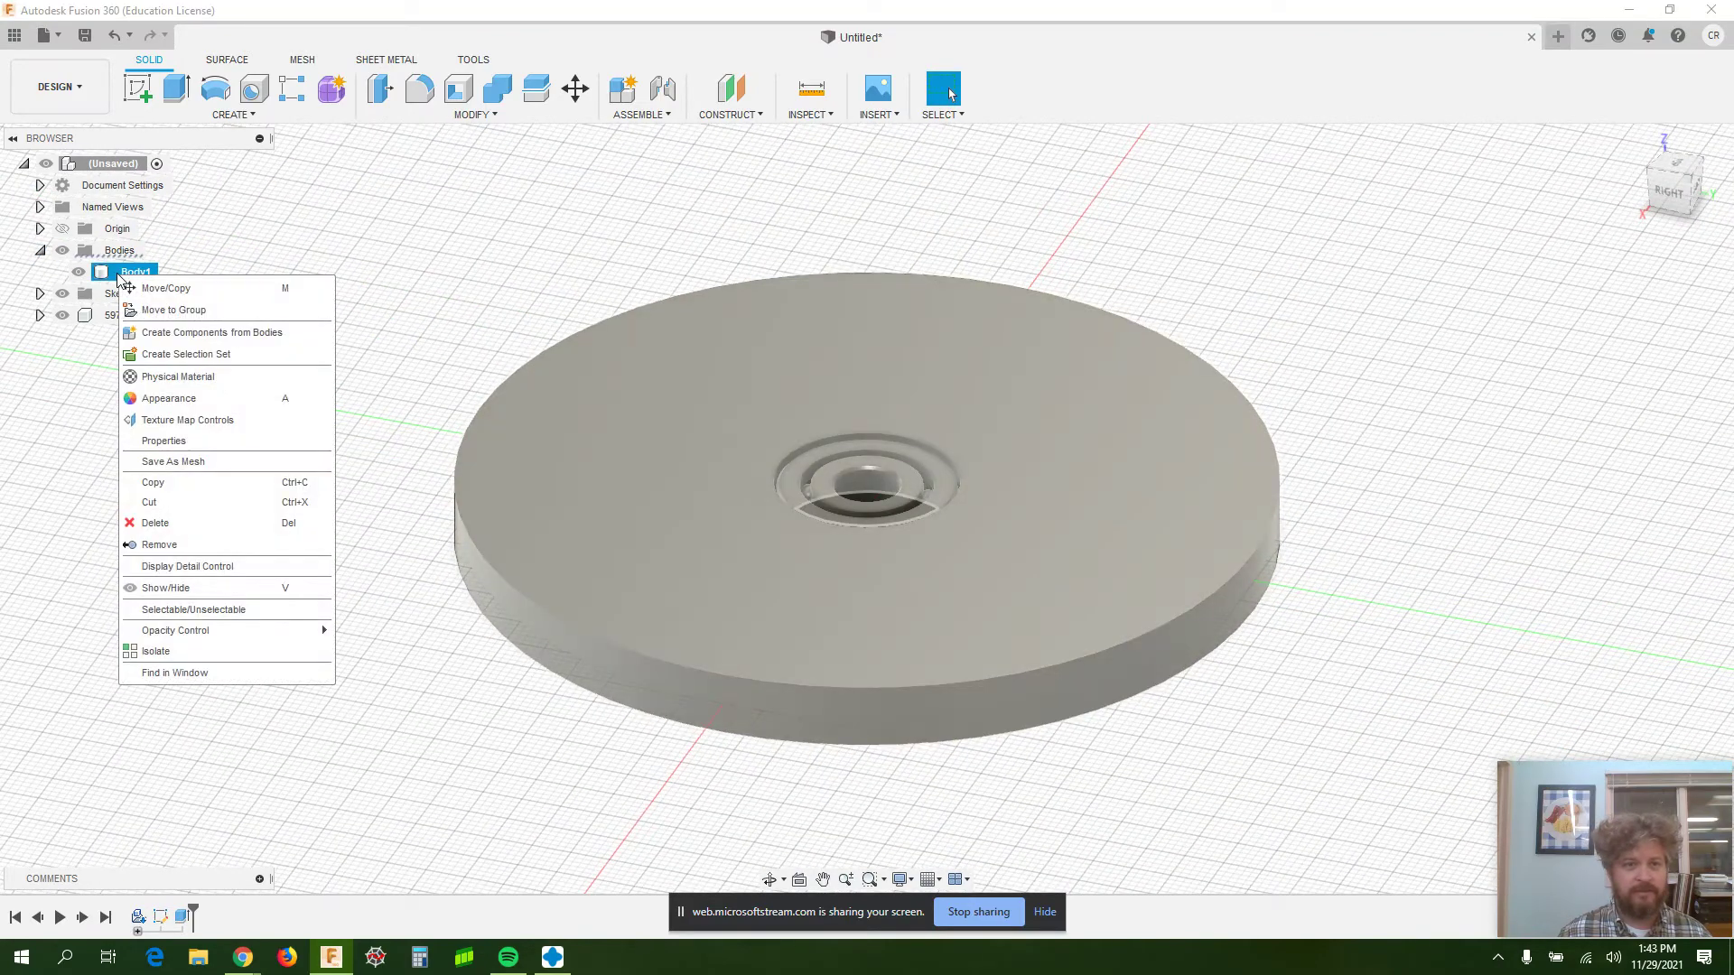
click(203, 403)
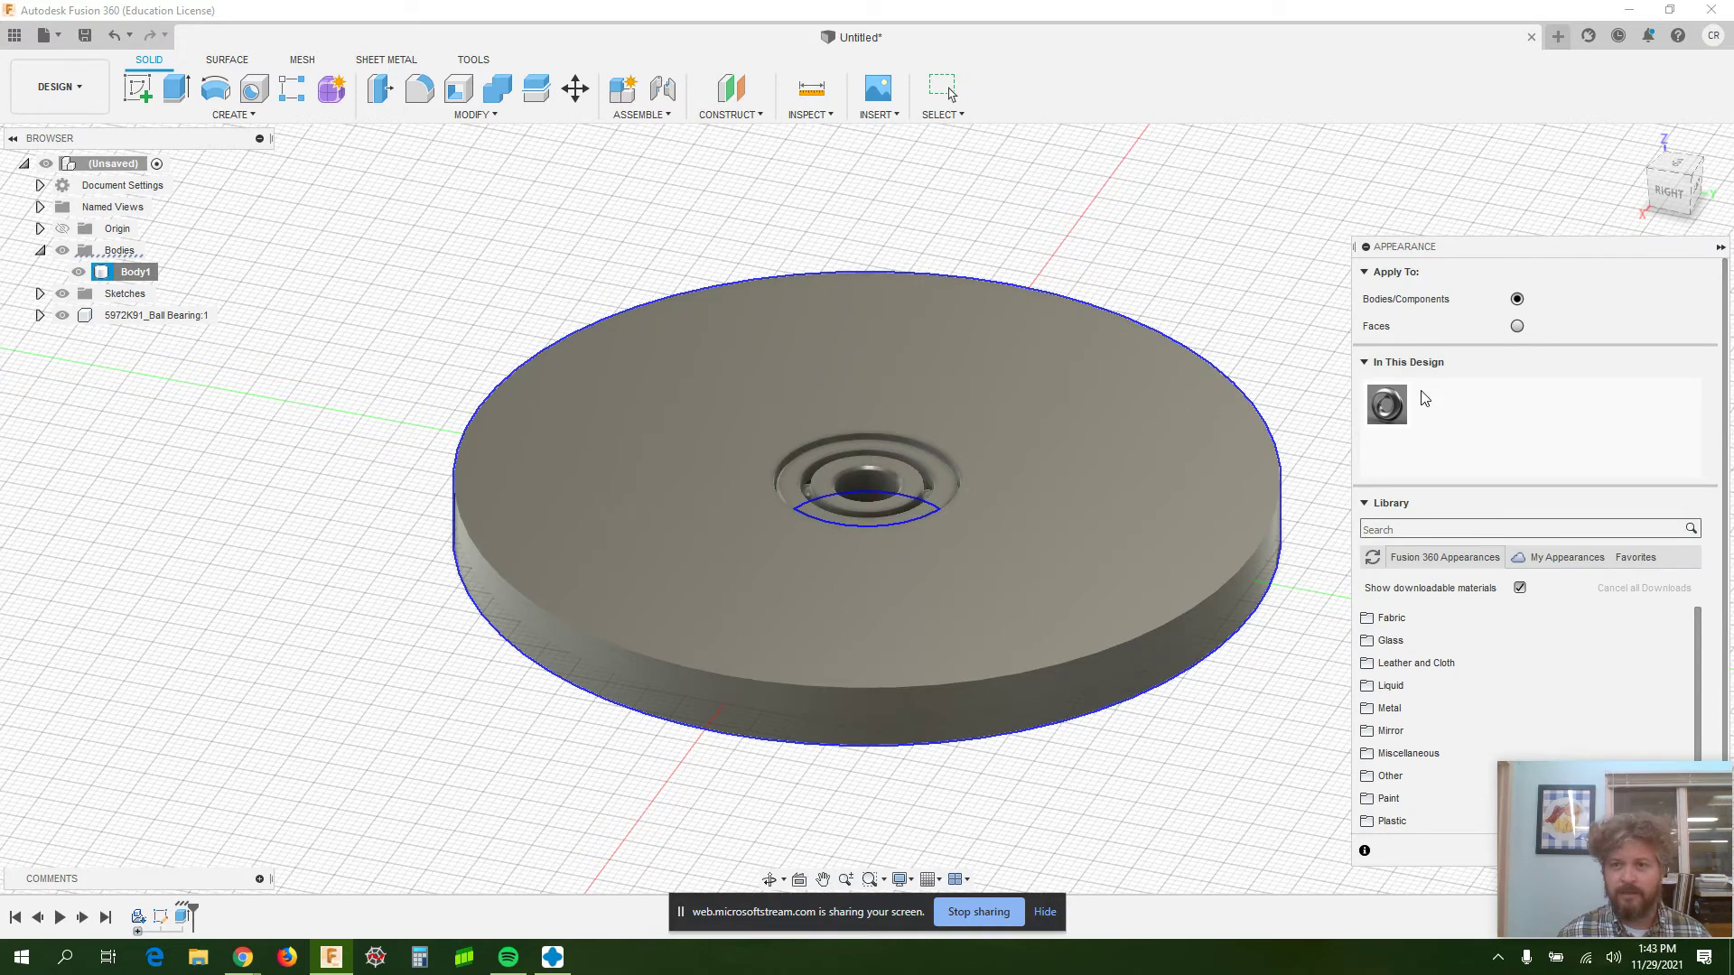
scroll(1429, 621, down, 2)
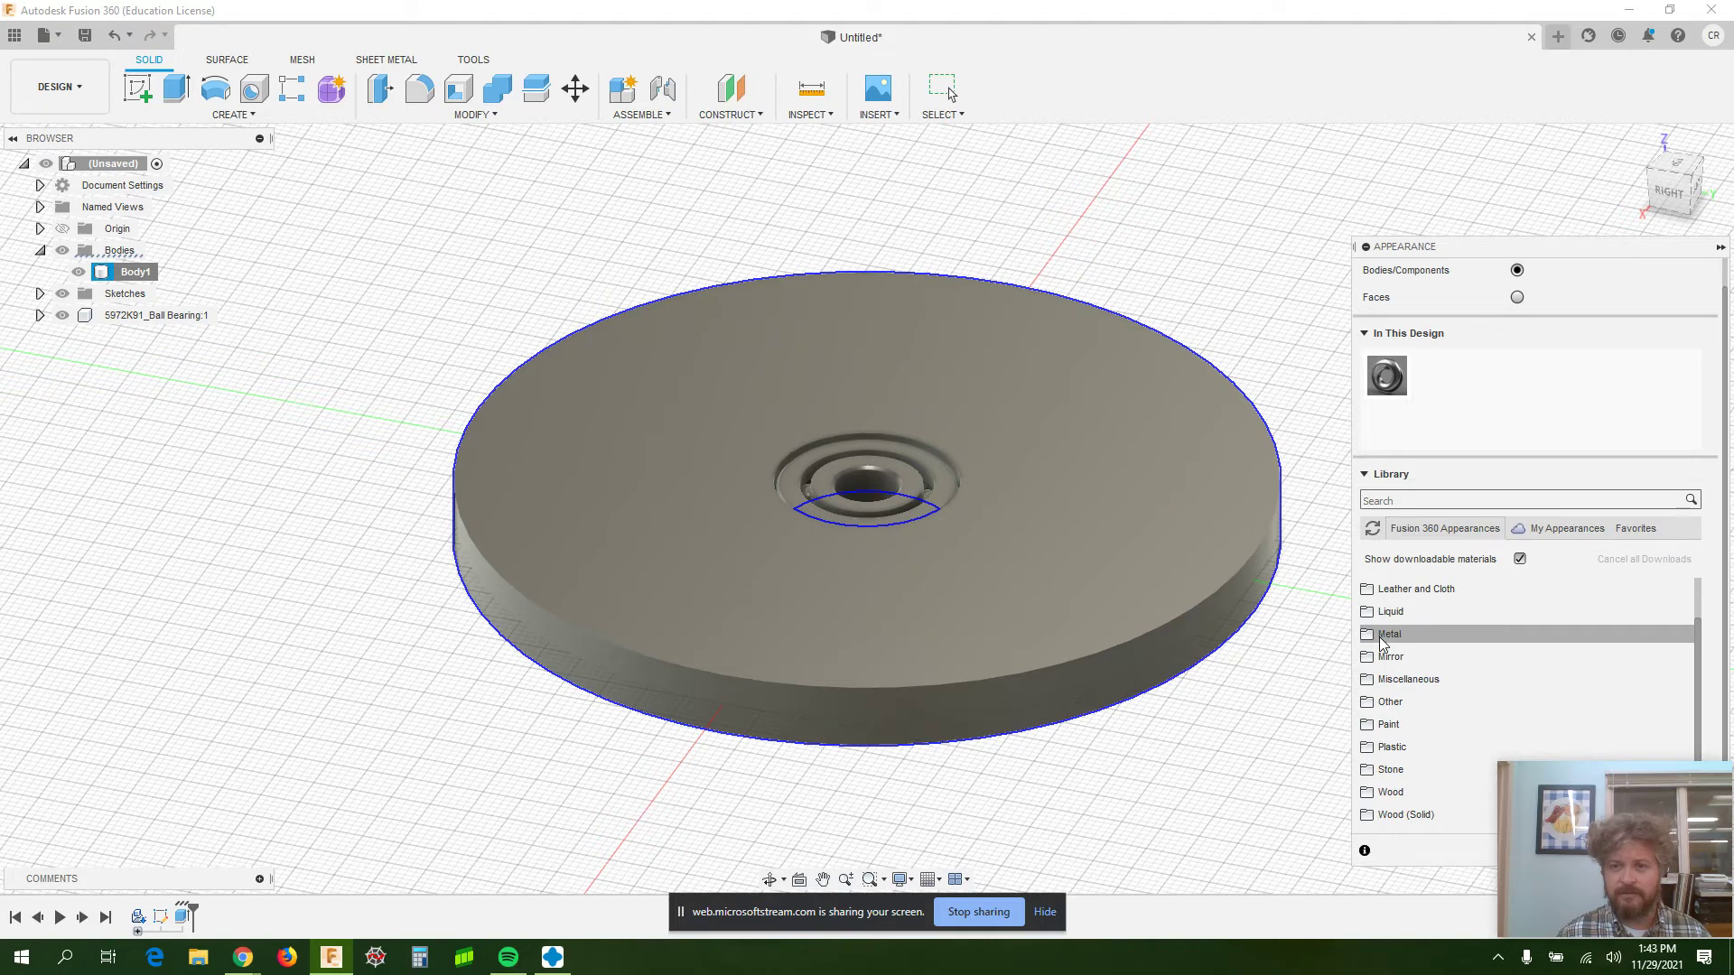
click(1395, 724)
scroll(1438, 727, down, 2)
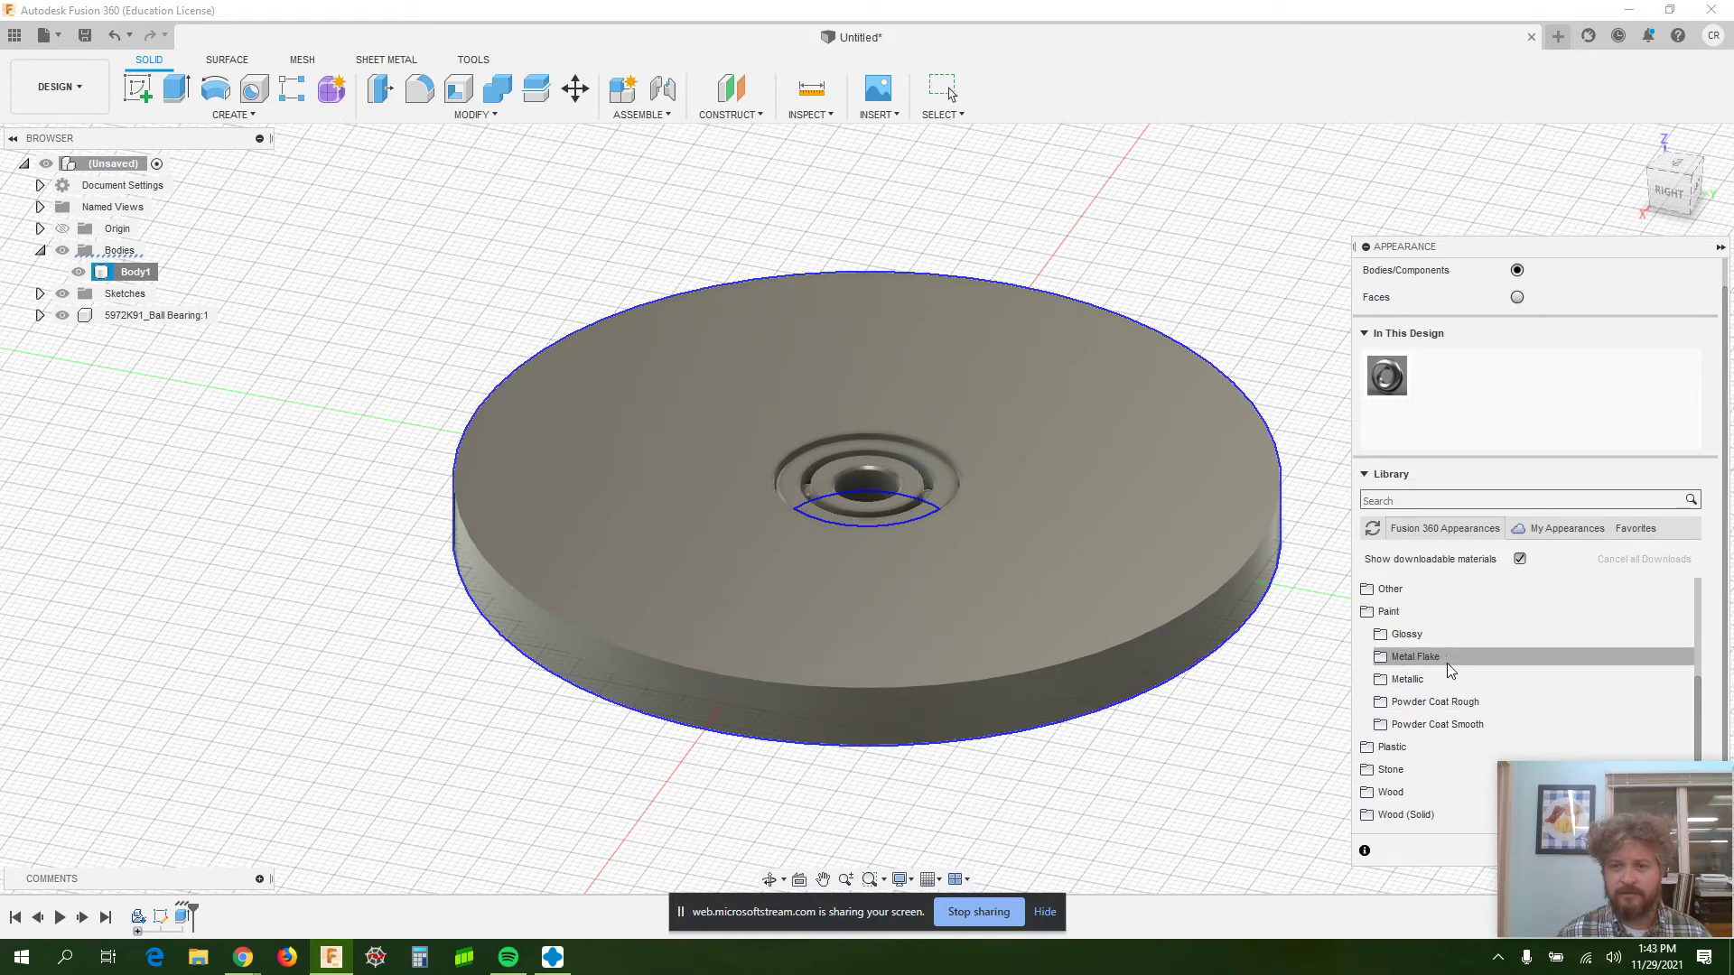
click(1410, 634)
scroll(1435, 650, down, 4)
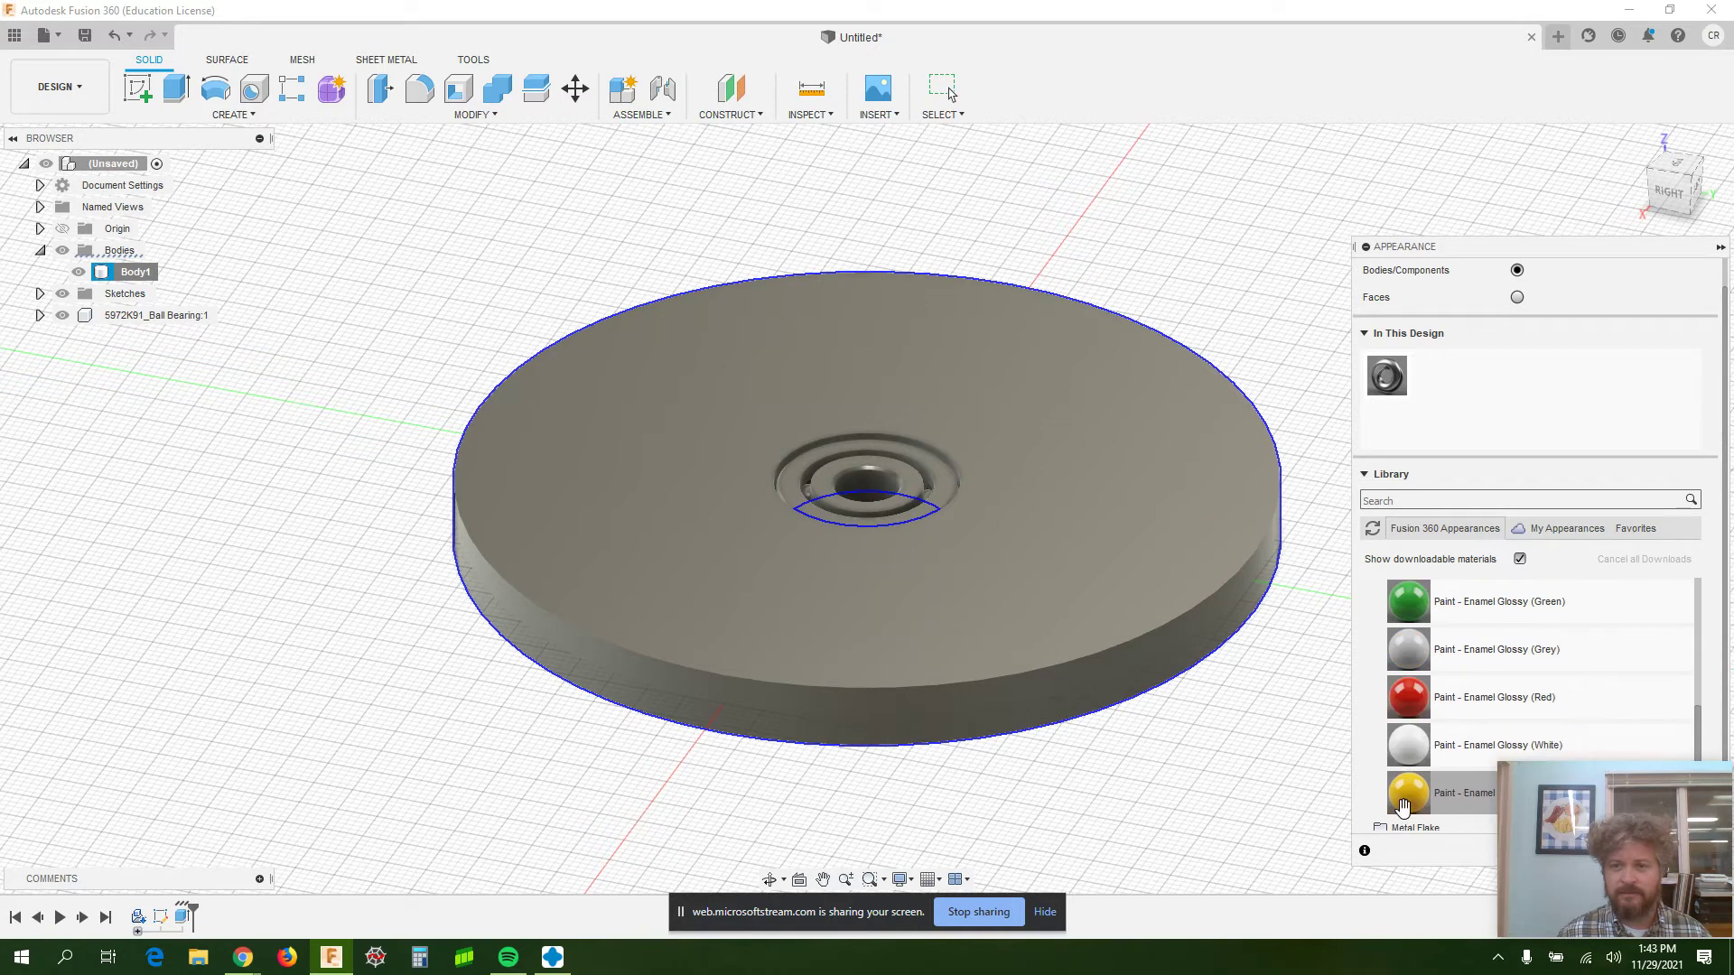
drag(1402, 794, 1400, 390)
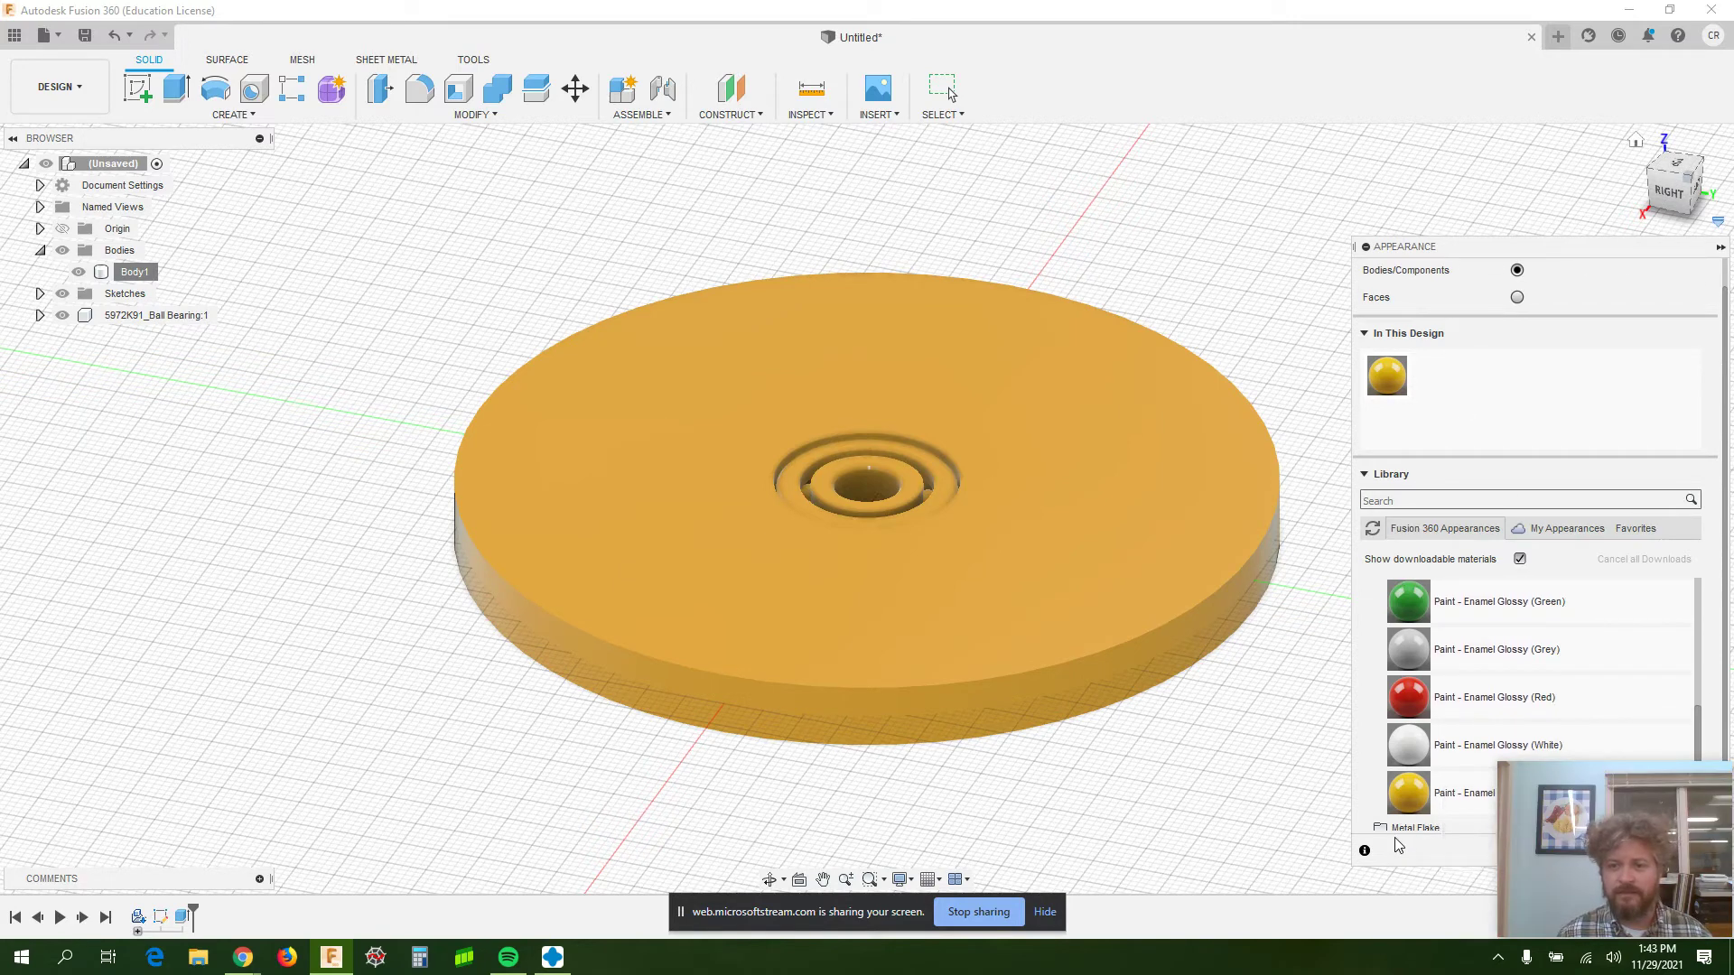
Close the appearance settings and hide the ball bearing component so only the yellow disc is shown.
drag(1441, 245, 1283, 148)
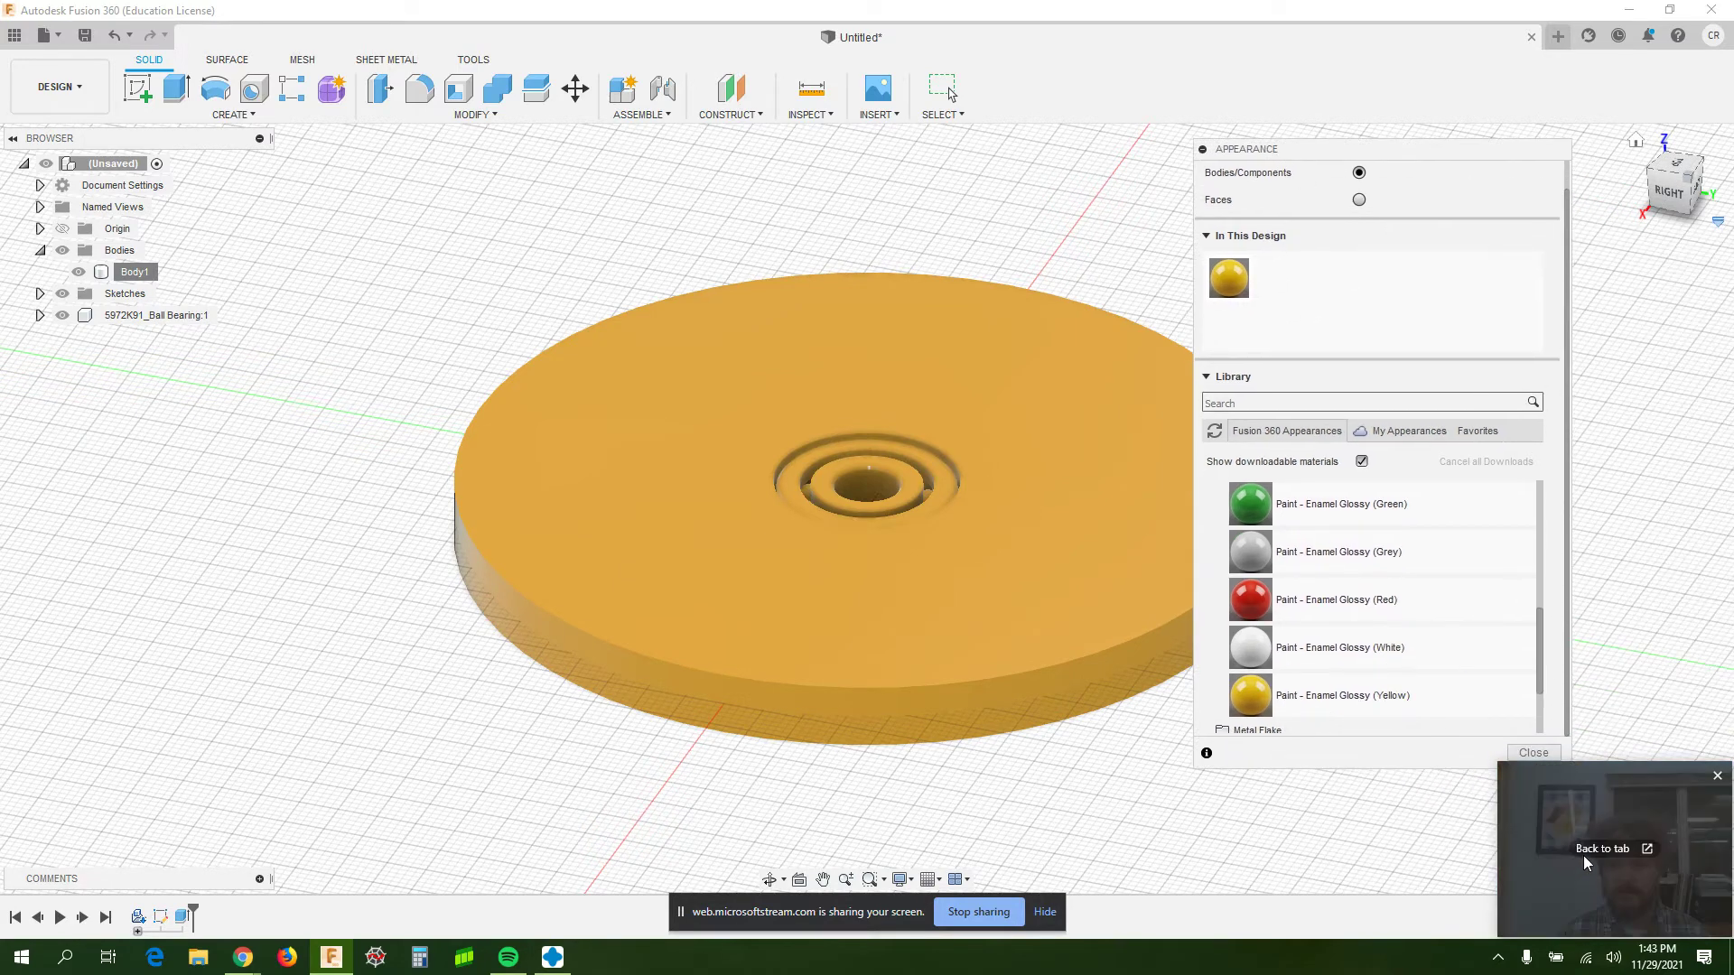
click(1533, 753)
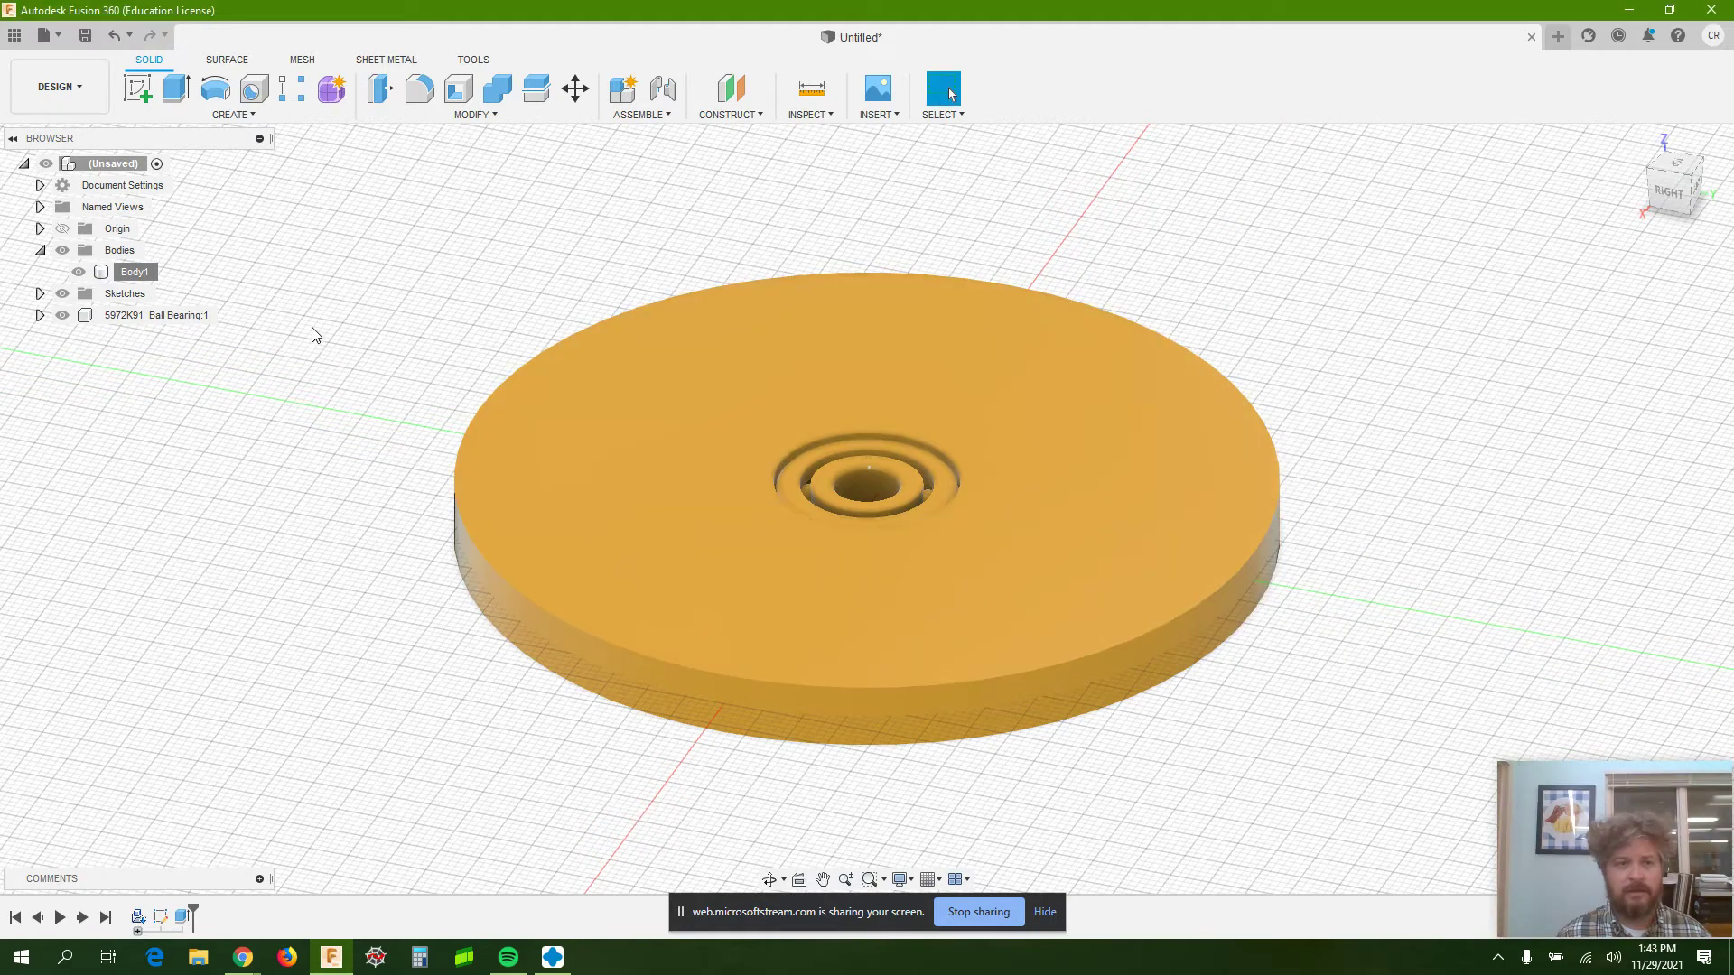
click(40, 315)
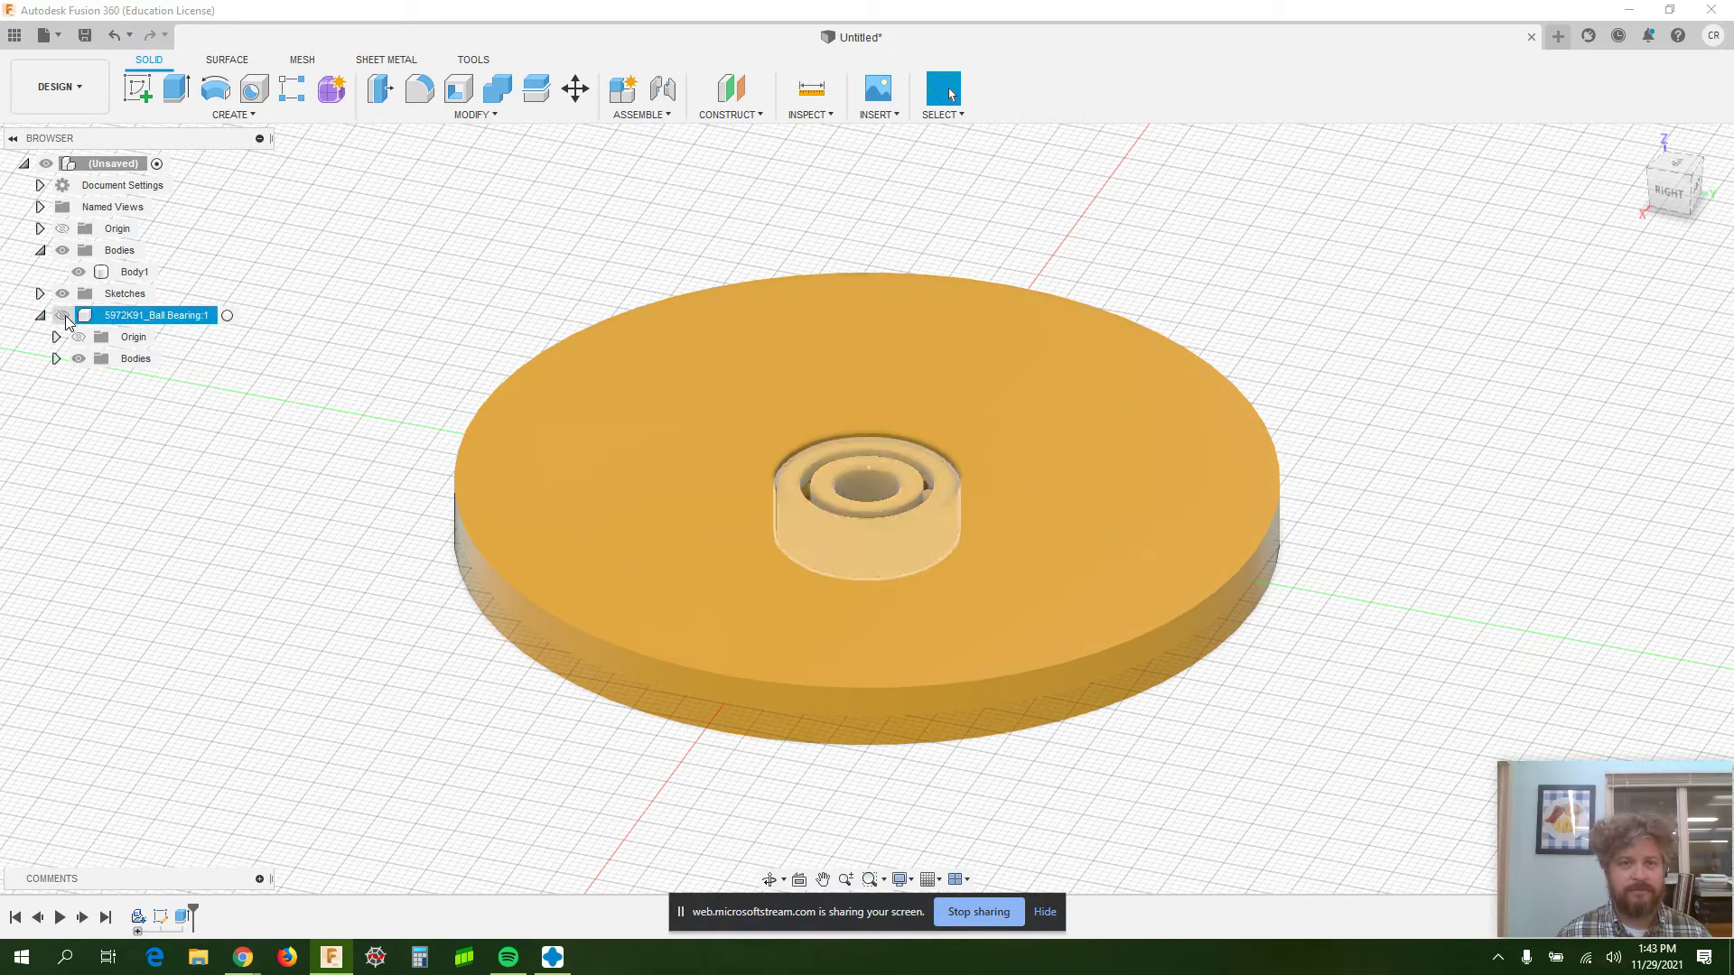
click(63, 315)
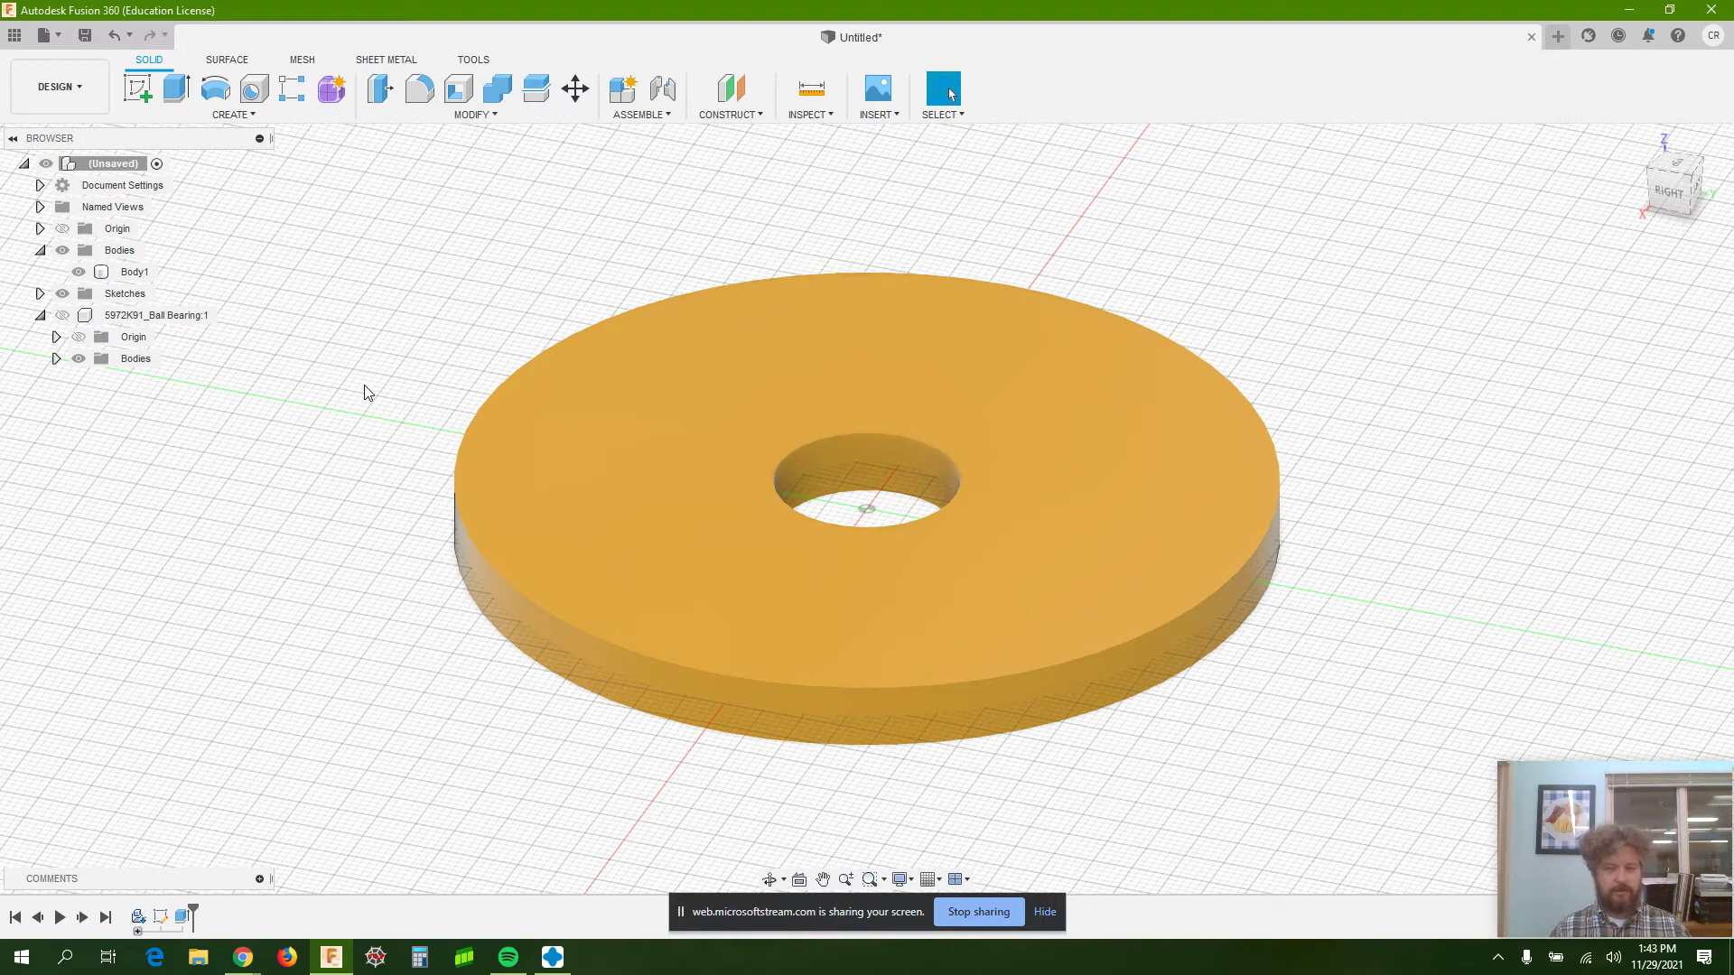
Start a new sketch on the top face of the yellow disc.
shift+middle_drag(376, 360, 369, 400)
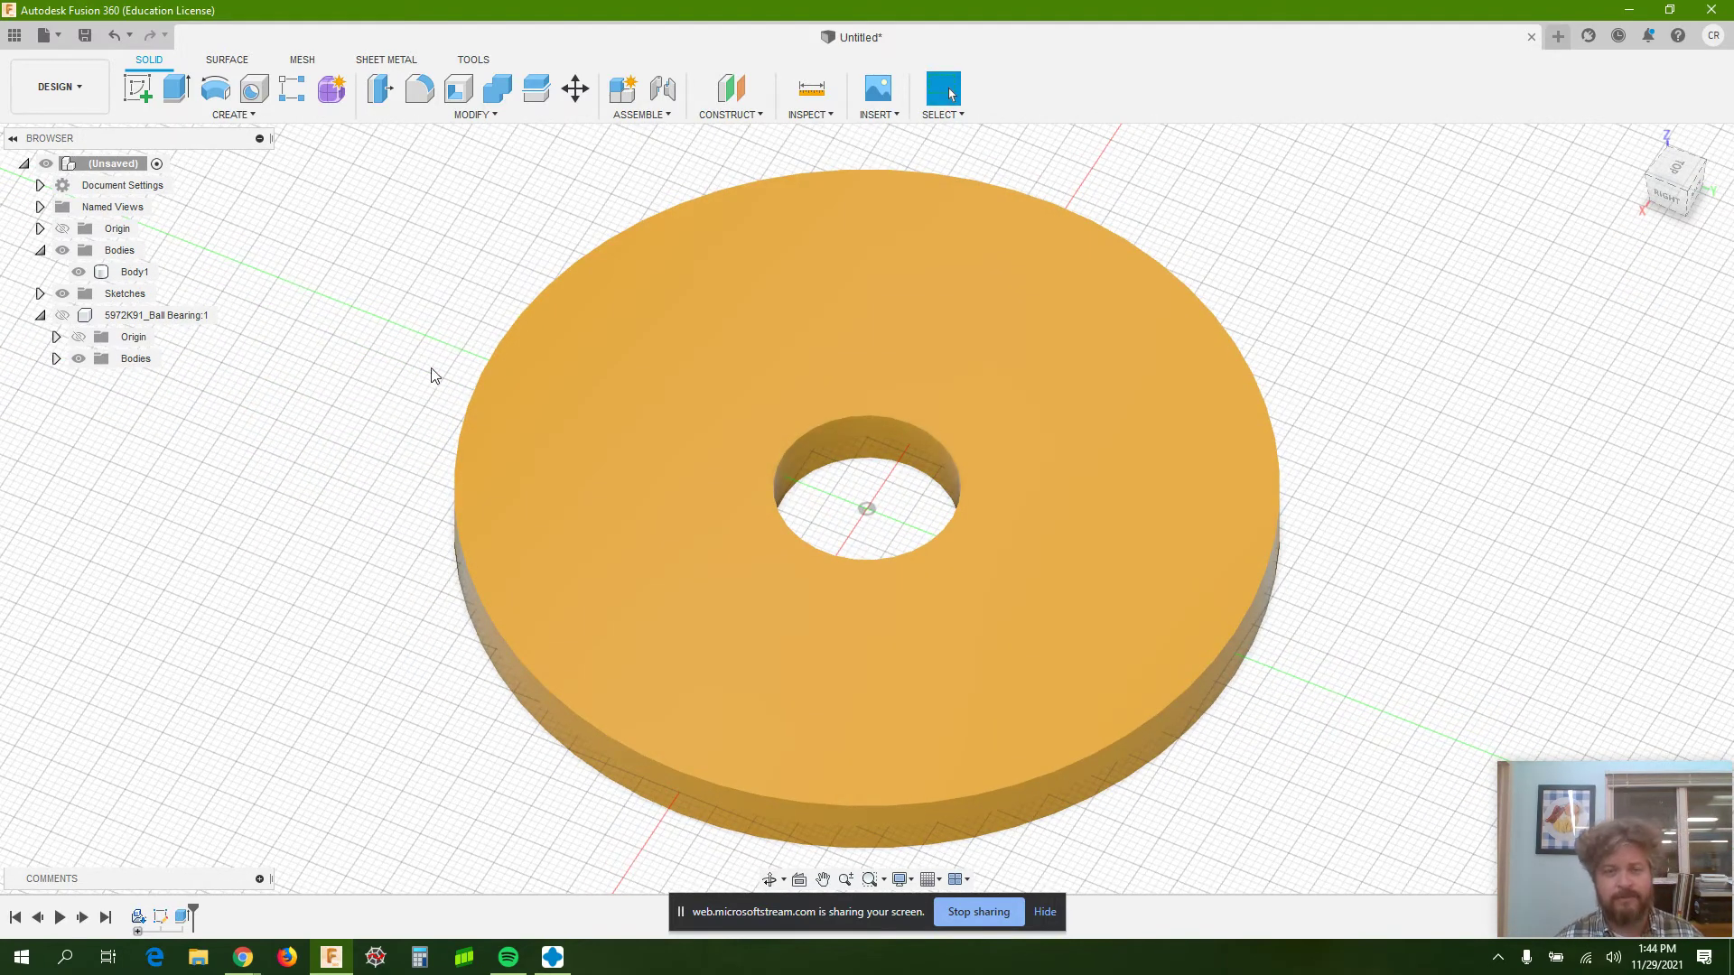
click(135, 89)
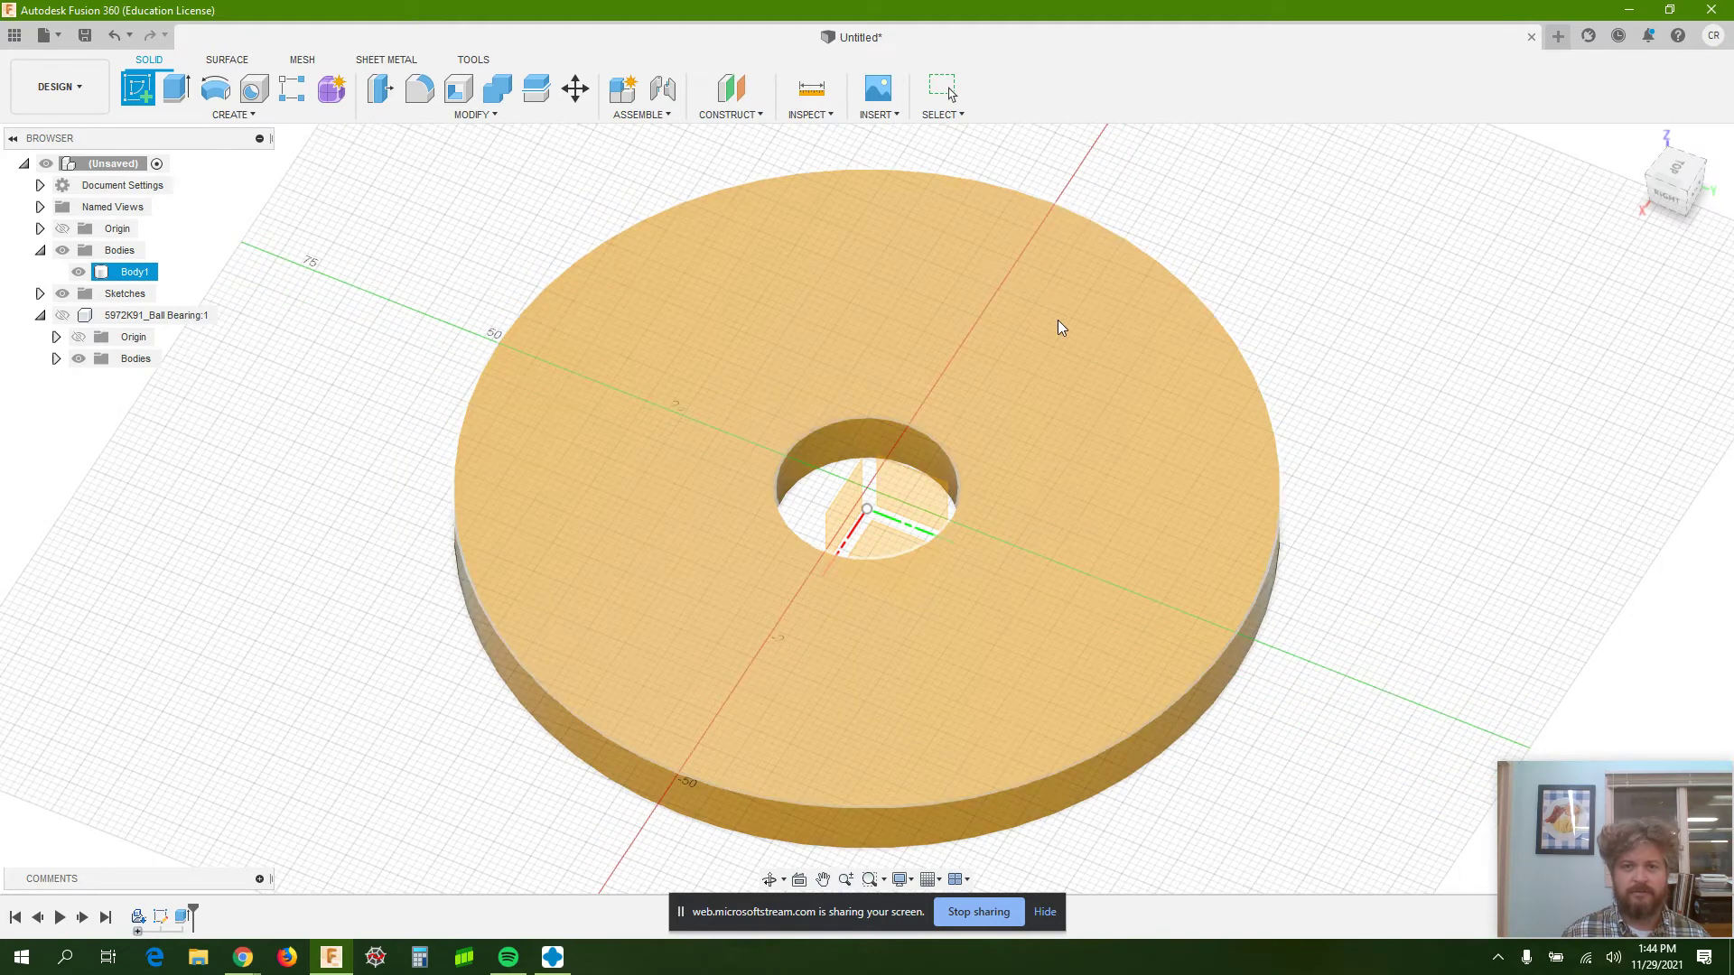
click(40, 317)
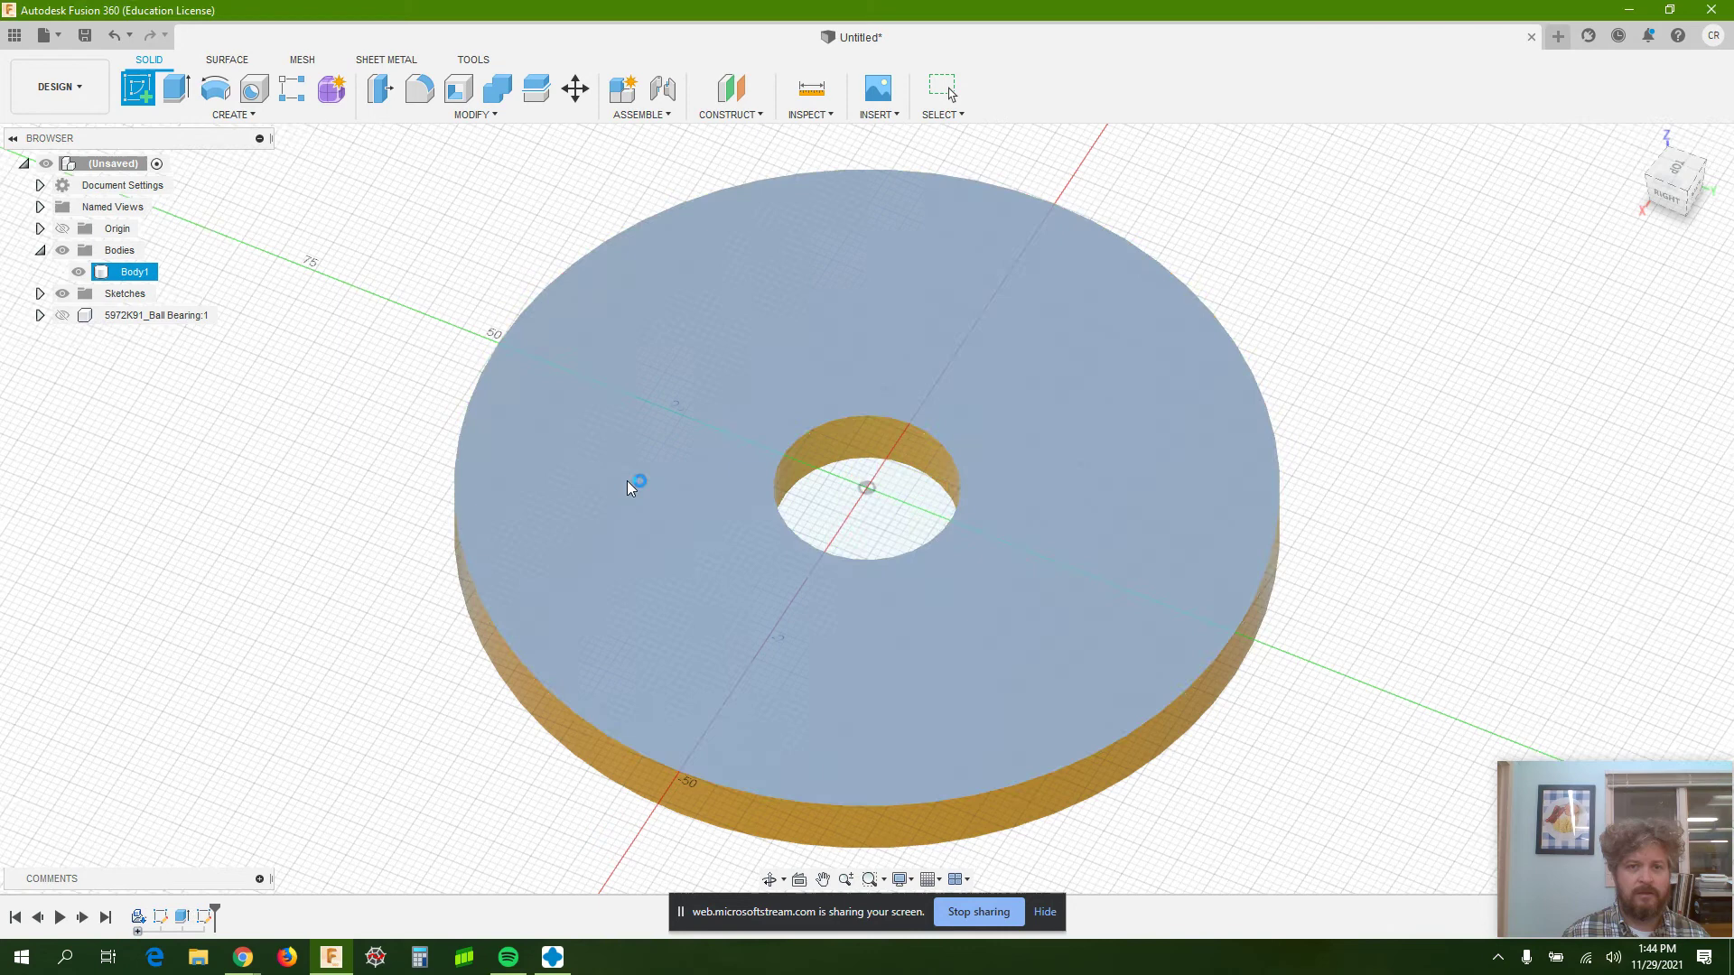
click(635, 484)
mouse_move(997, 366)
middle_down()
mouse_move(828, 654)
mouse_move(830, 683)
middle_up()
scroll(841, 563, up, 2)
scroll(831, 555, down, 2)
scroll(832, 555, down, 2)
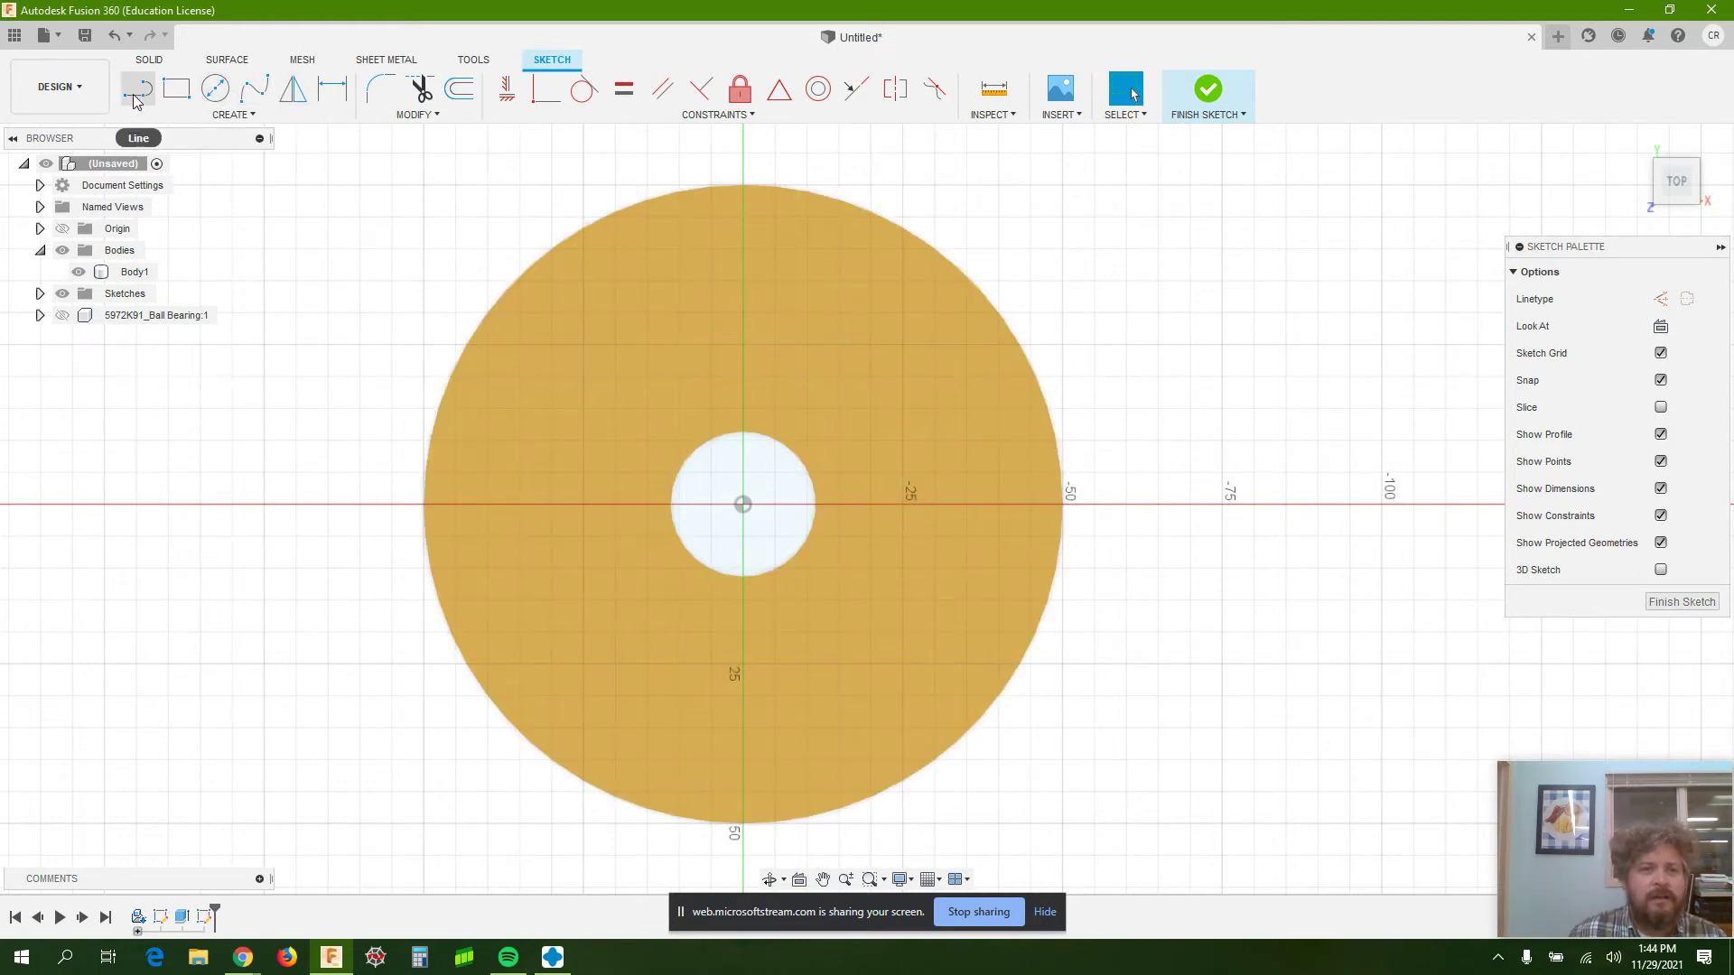
Draw a three-point arc from the top of the disc's outer edge to just above the center hole, bulging left.
click(226, 116)
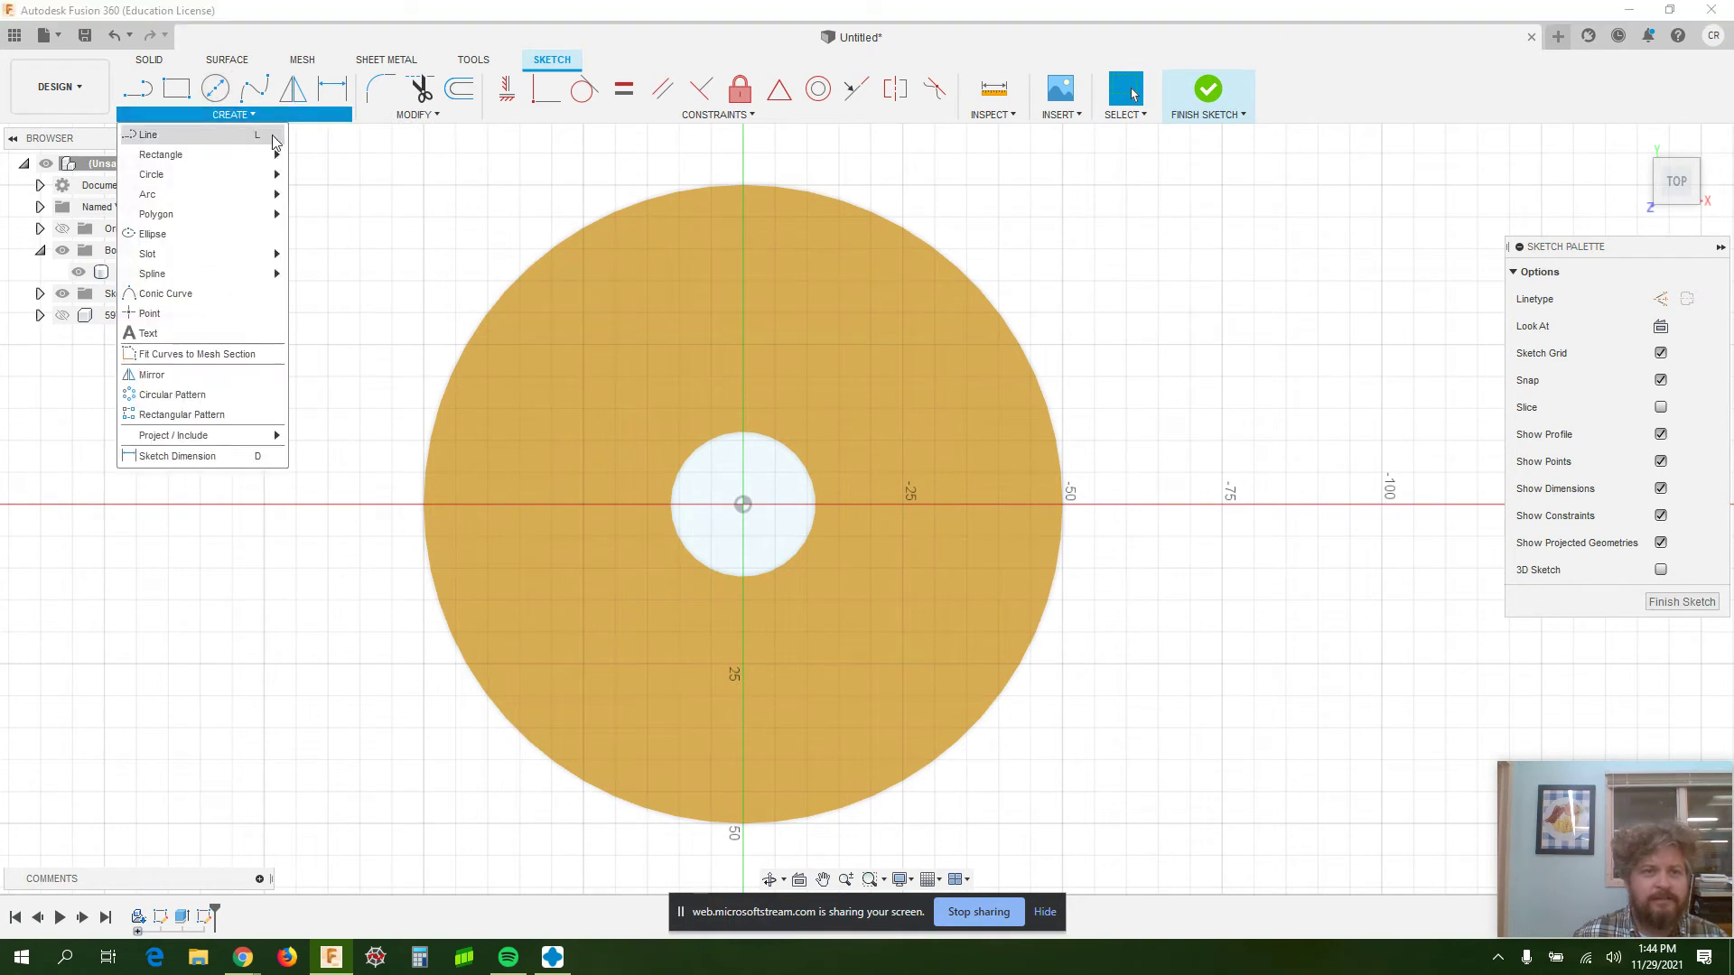
mouse_move(204, 192)
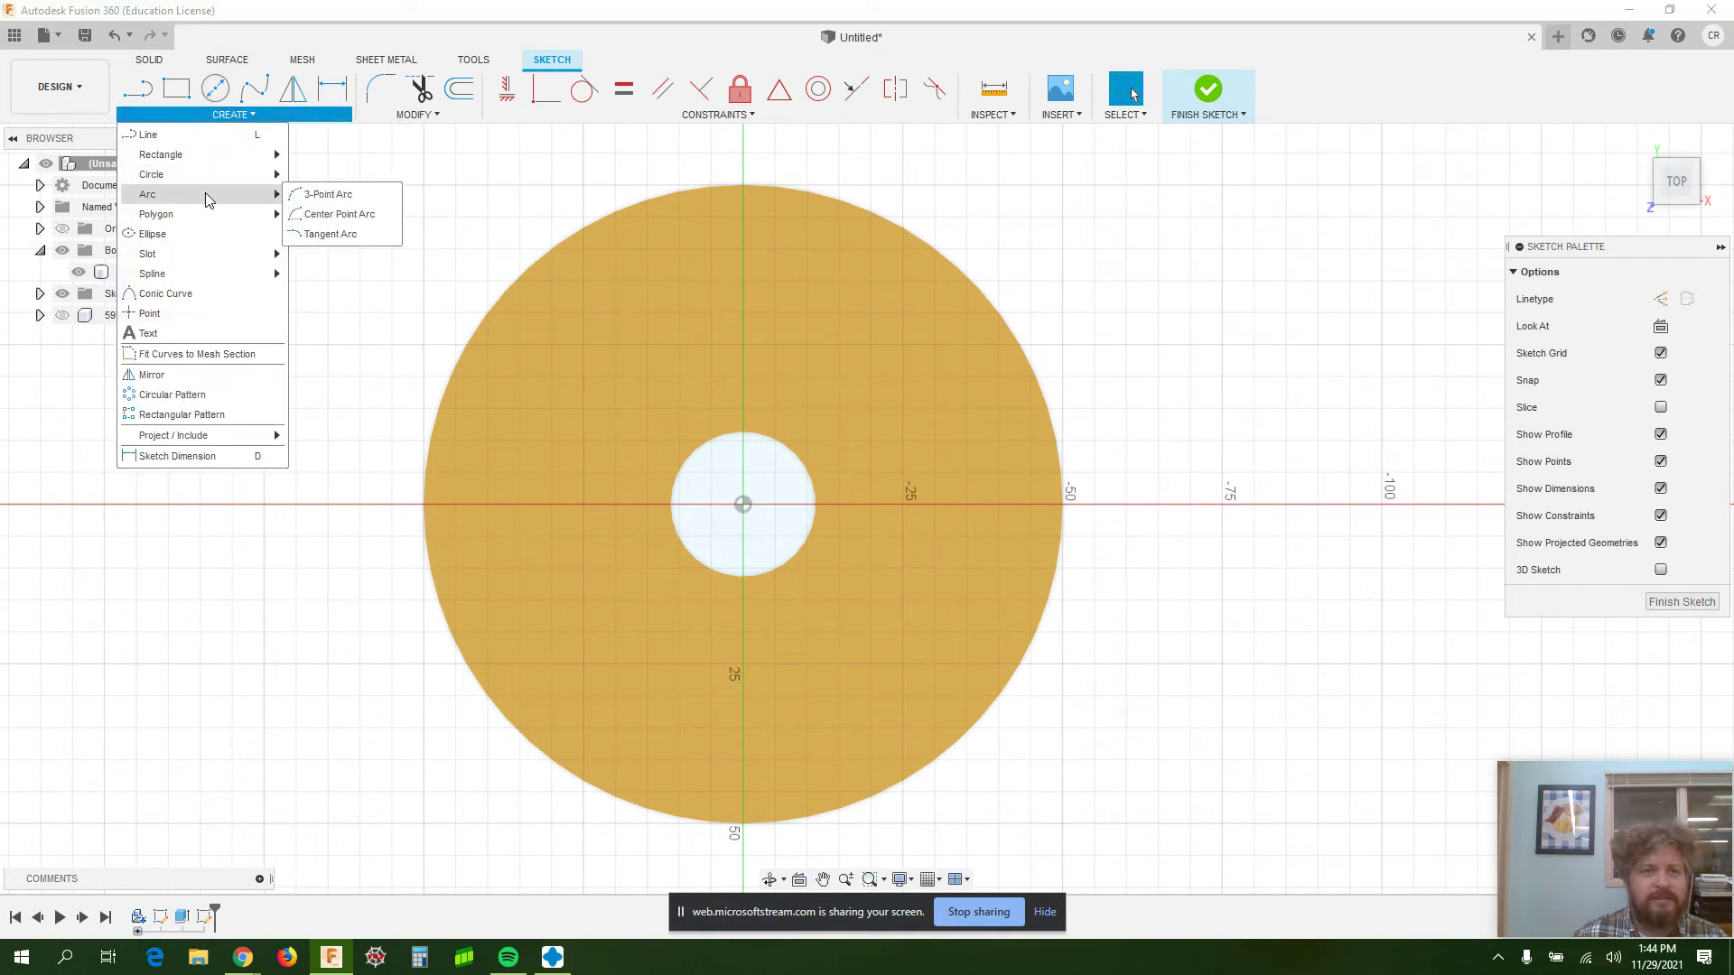
click(301, 195)
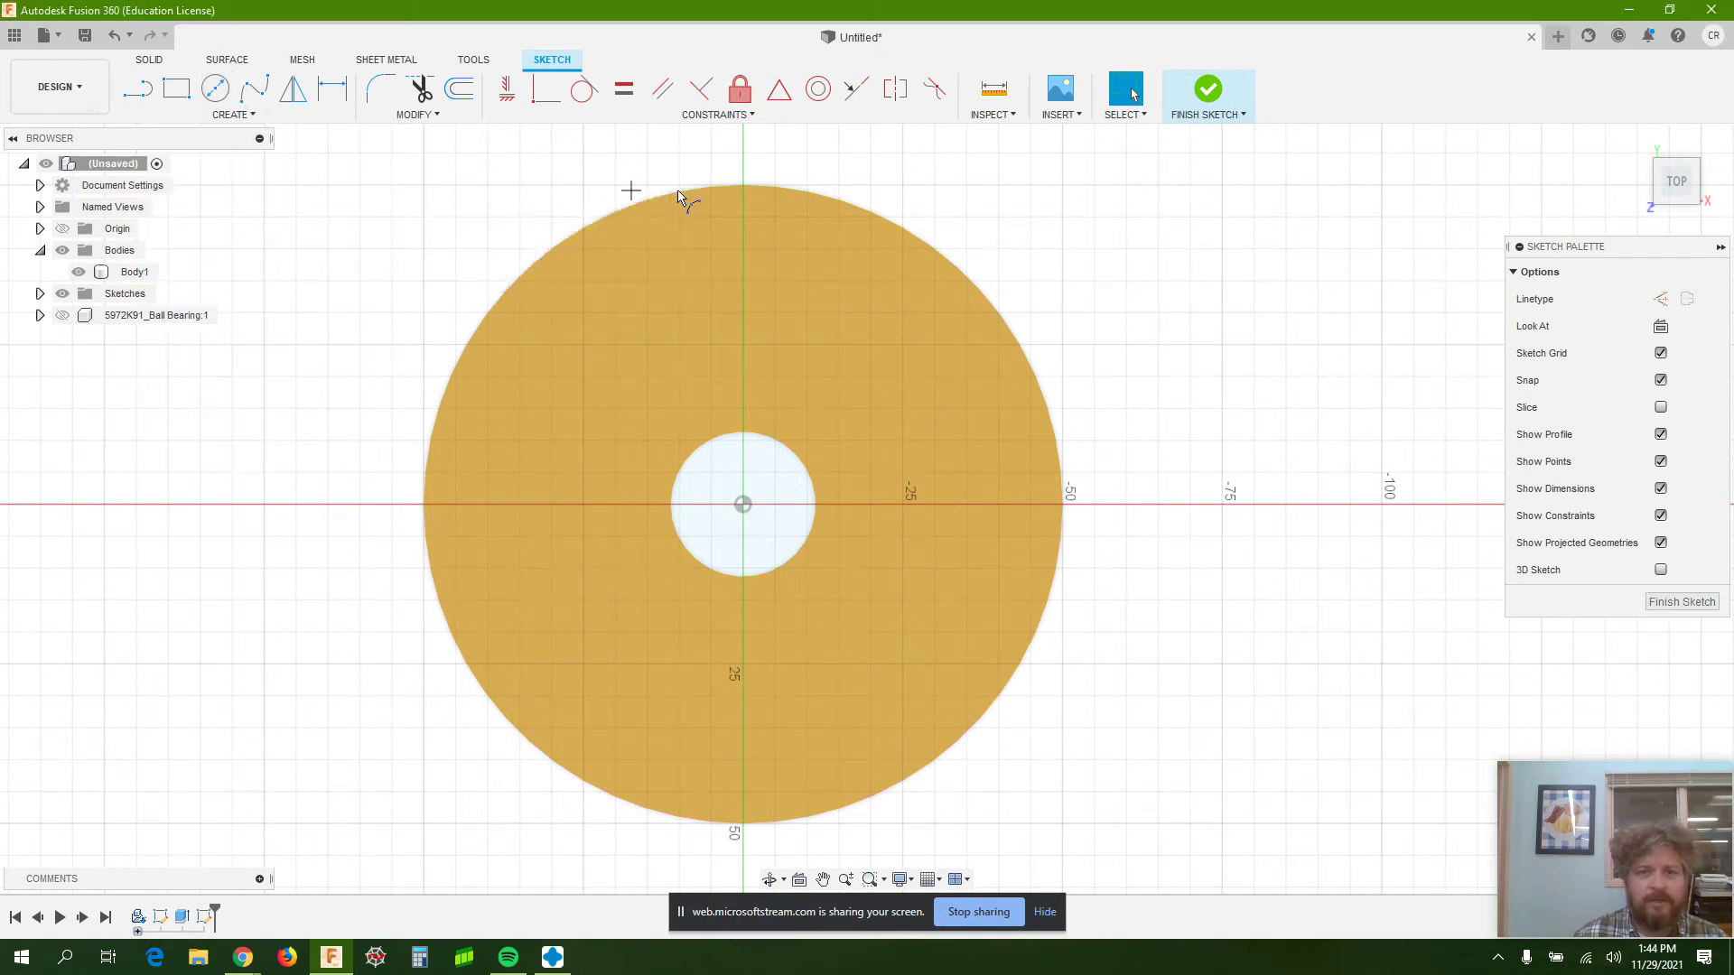
click(737, 187)
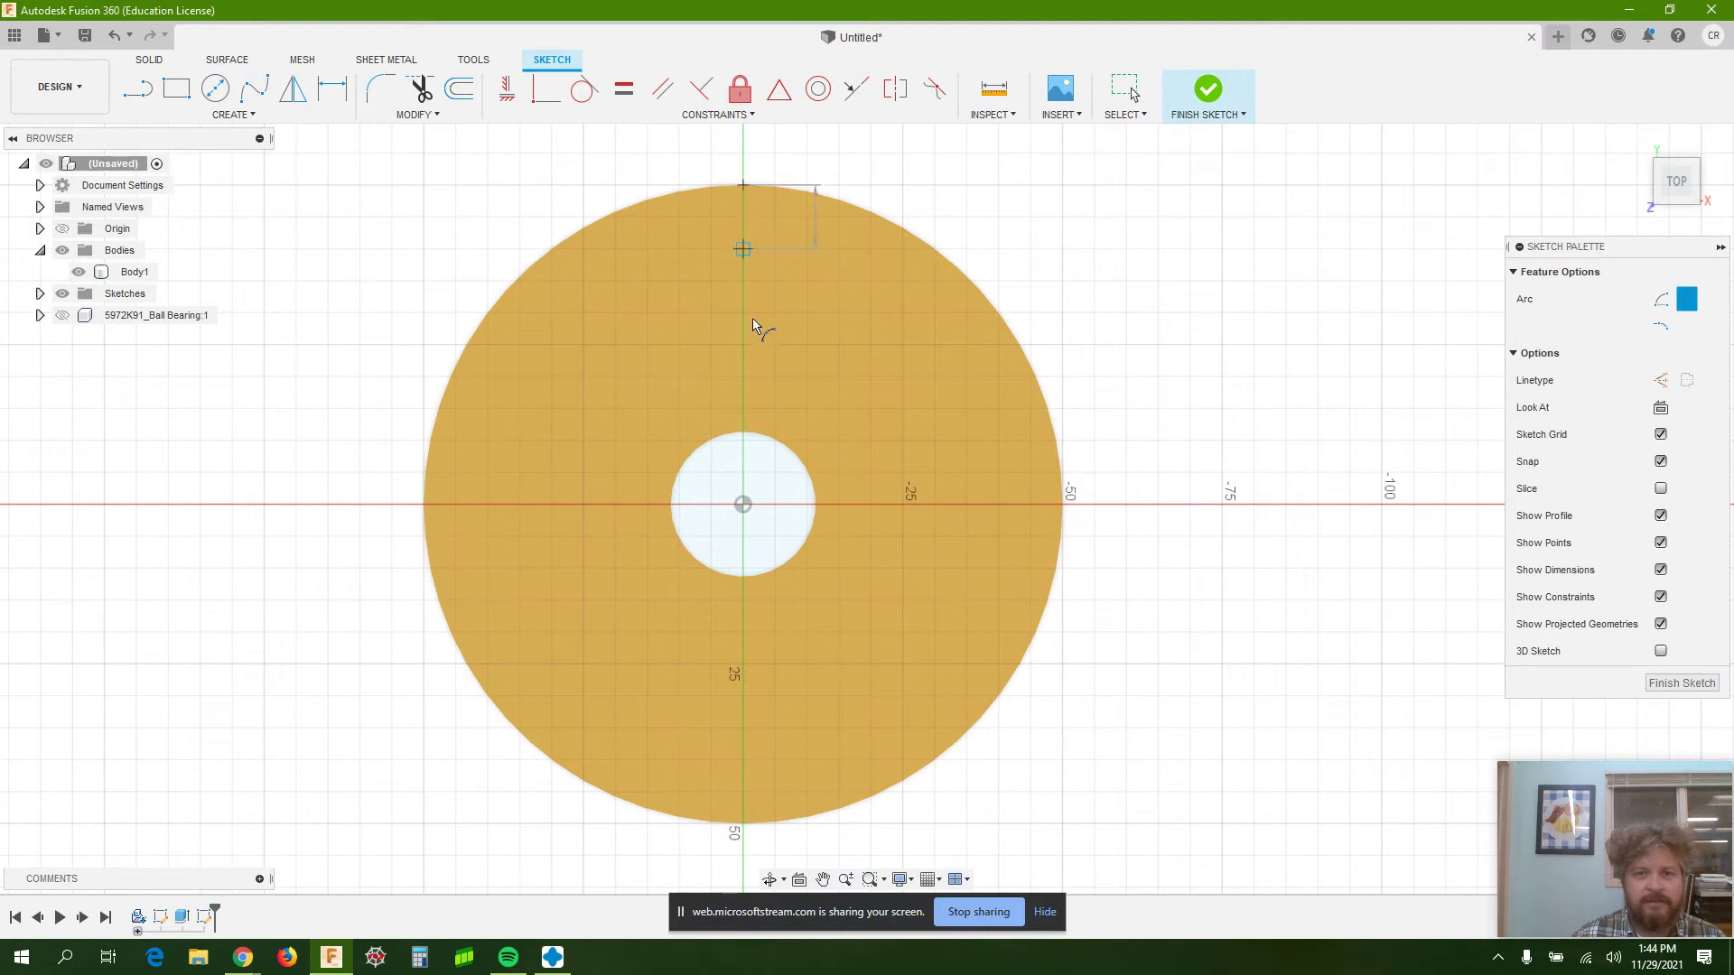
click(744, 410)
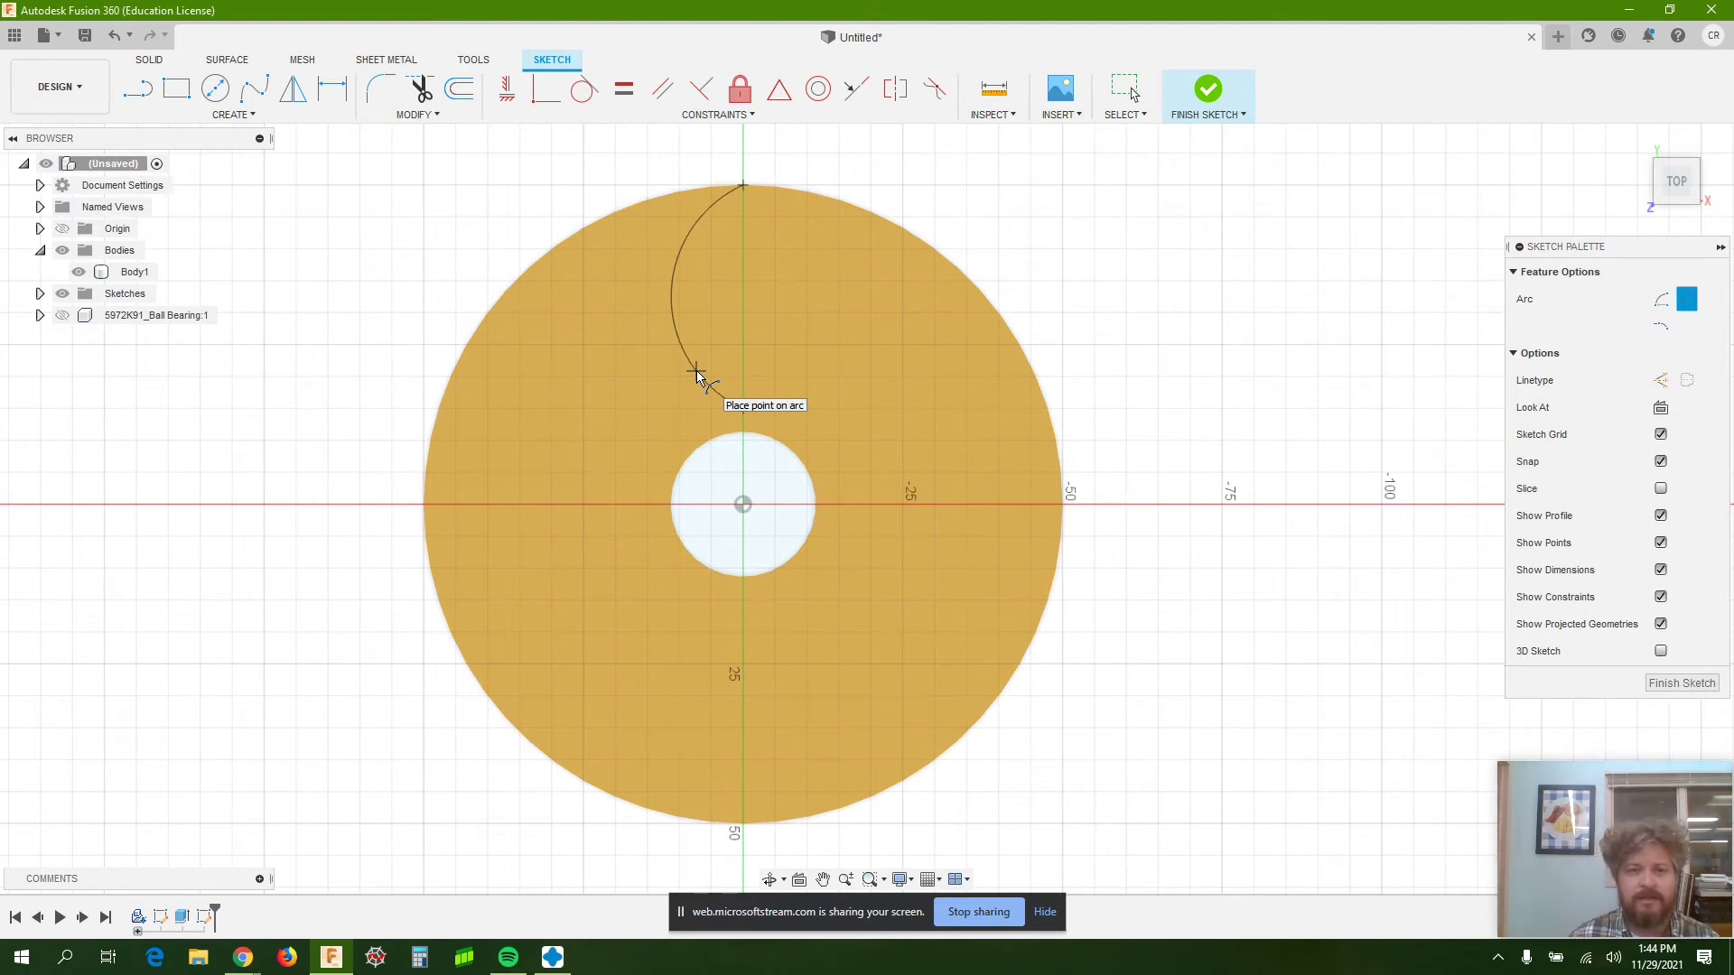
click(696, 371)
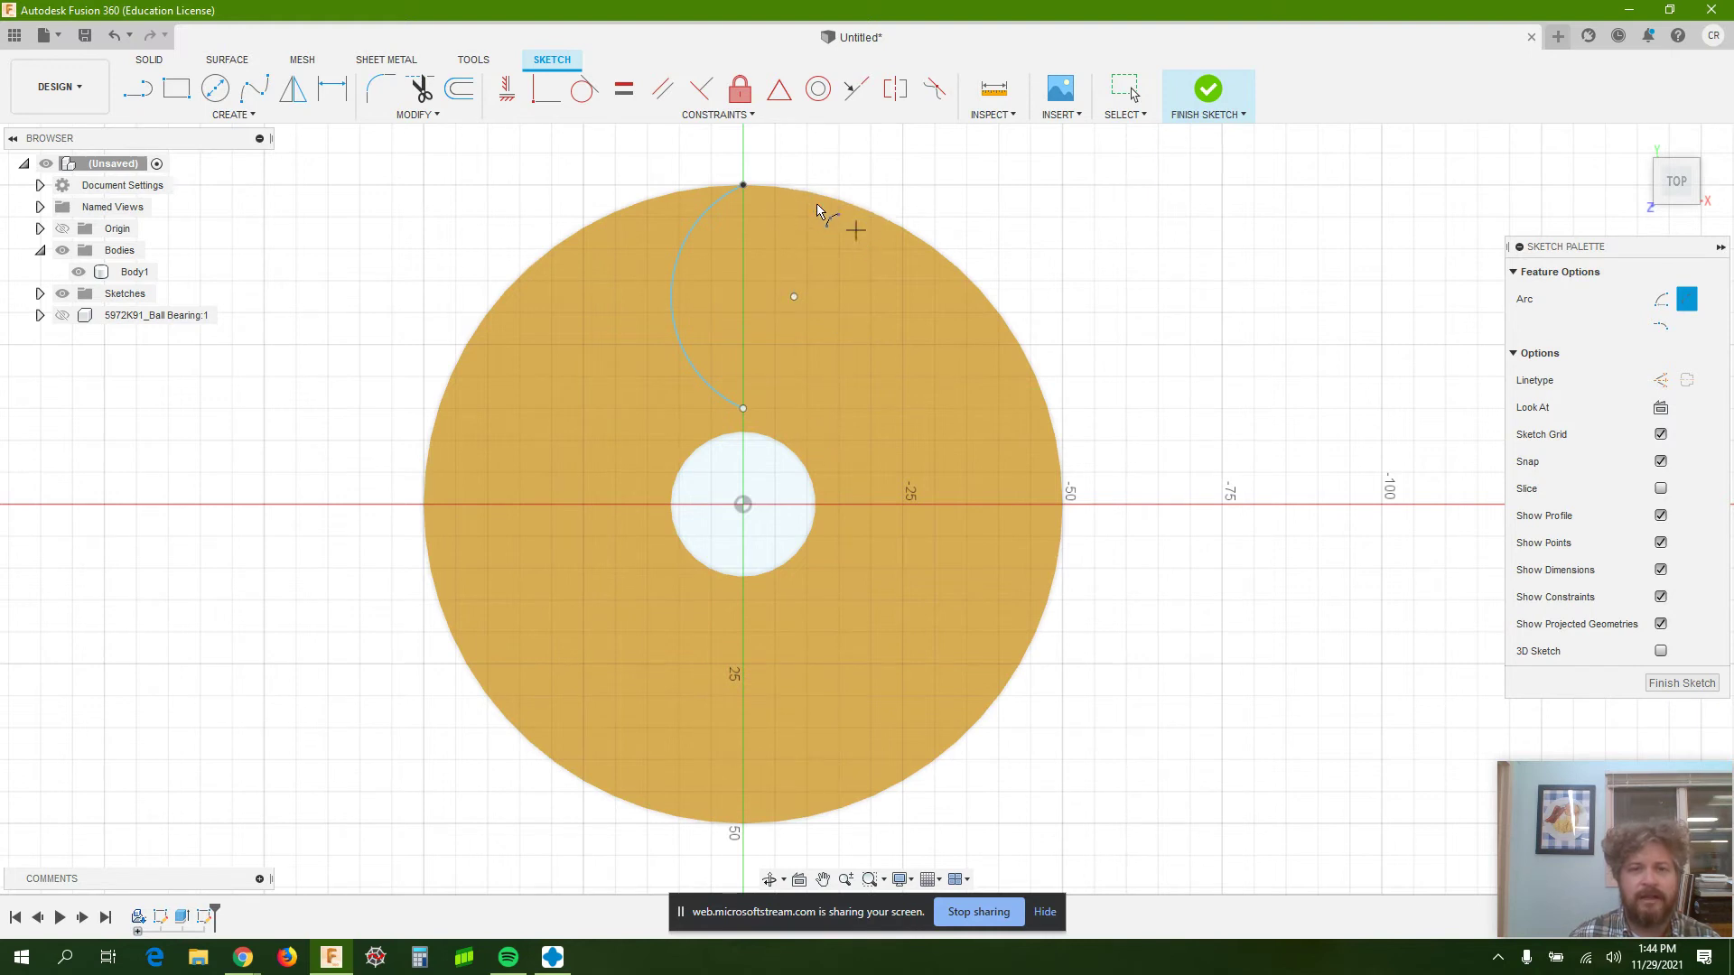
Draw a second left-bulging three-point arc to the right of the first, from the outer edge to near the center hole's upper right.
click(794, 190)
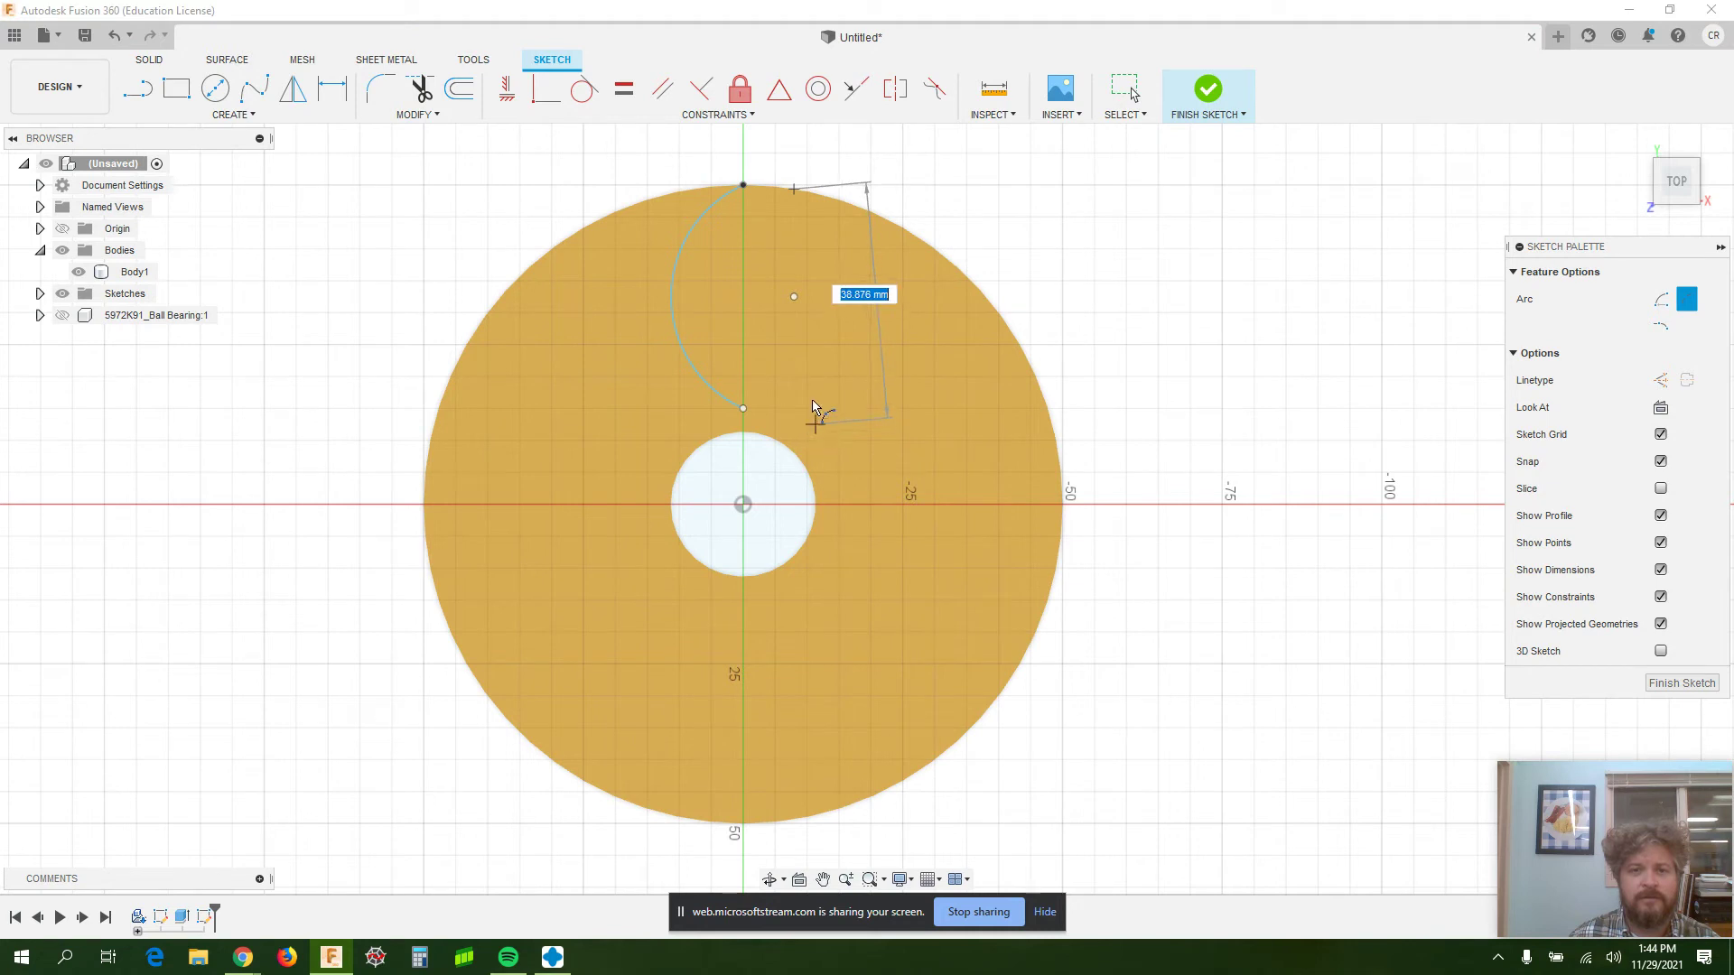
click(821, 437)
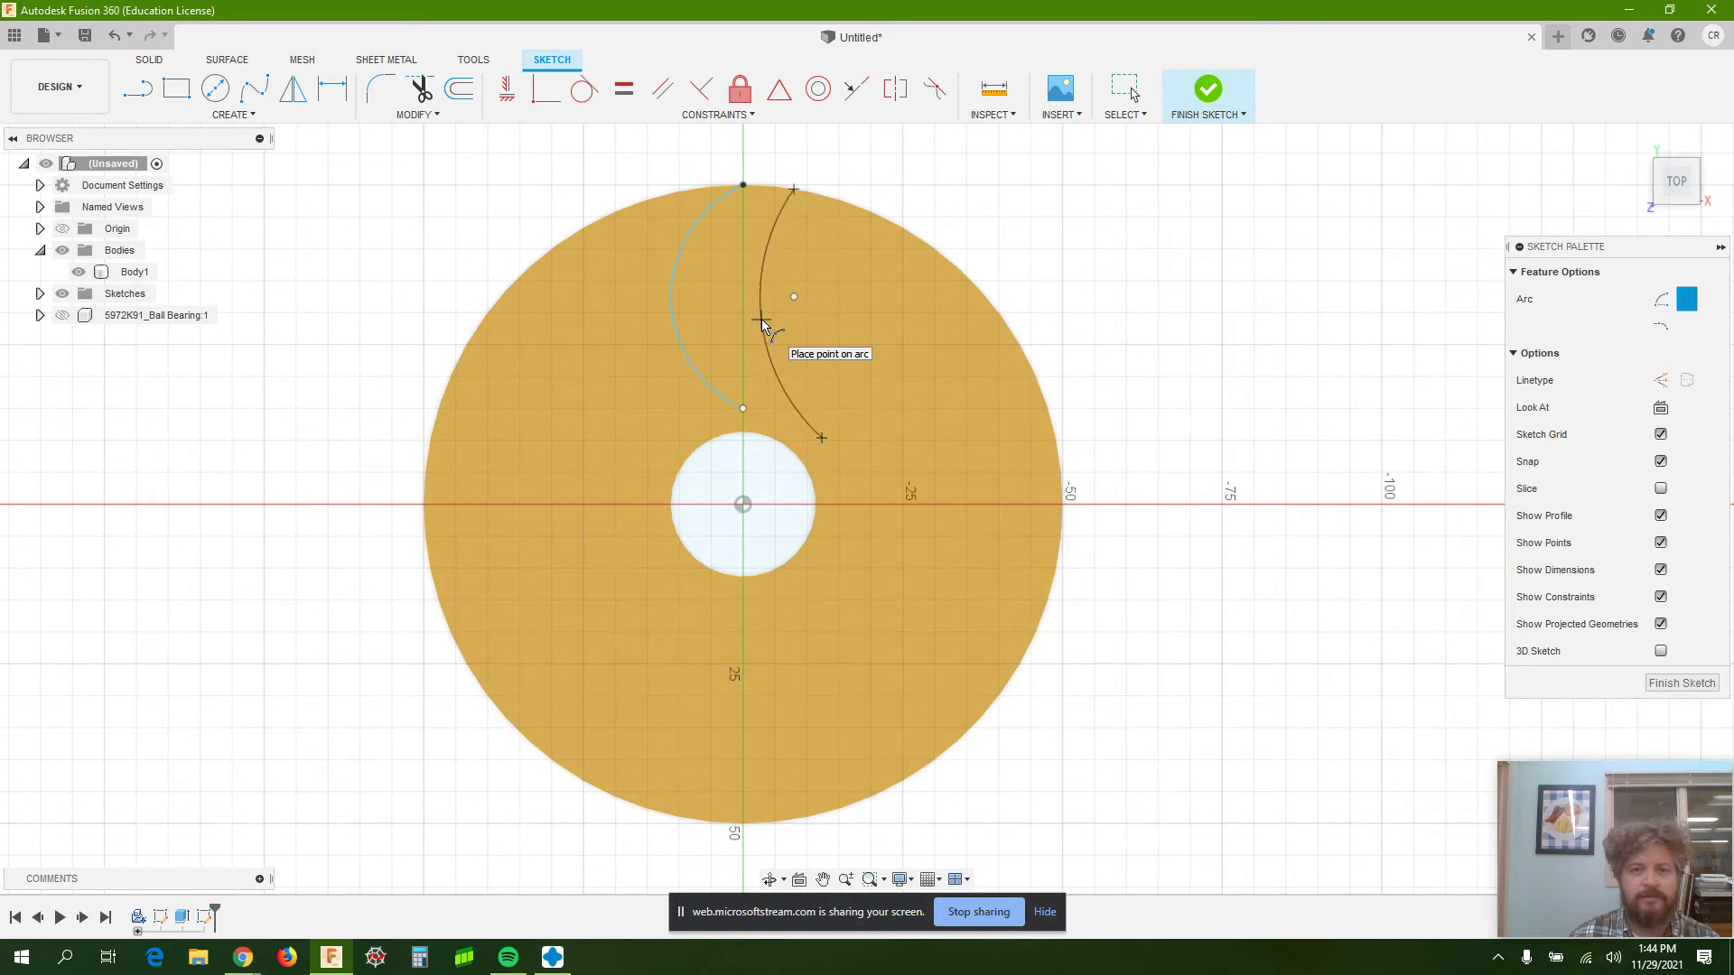
click(761, 325)
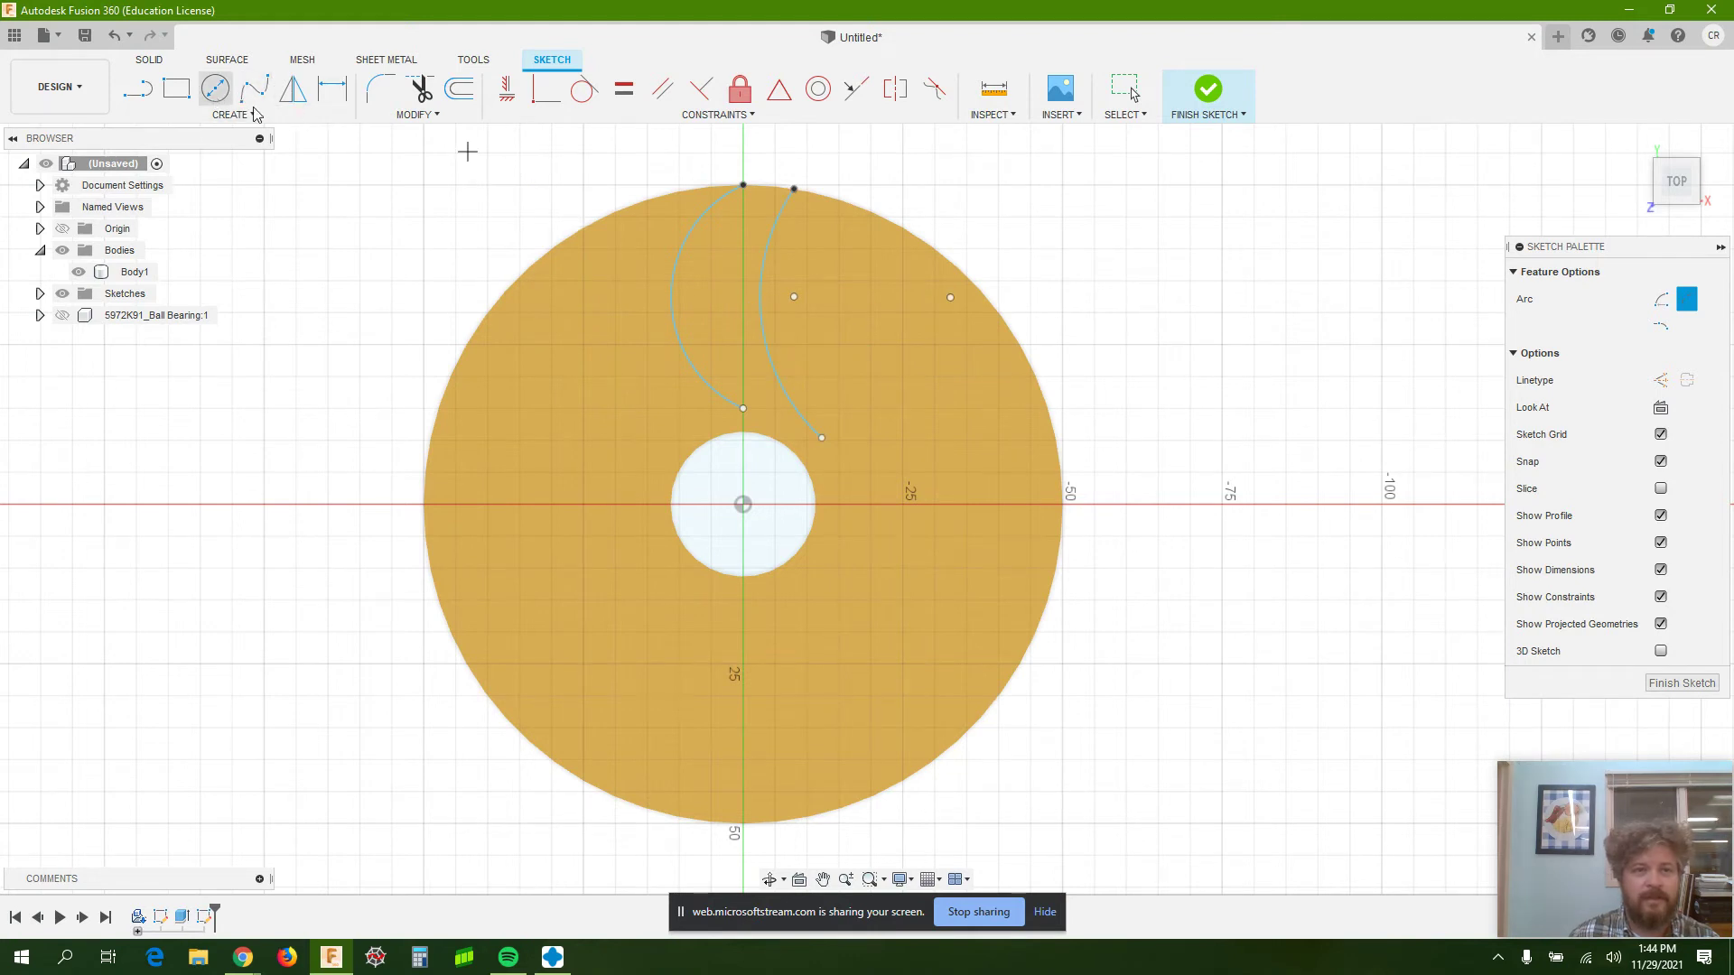
Draw a circle centered on the origin, slightly larger than the hole and passing through the first arc's lower end.
click(214, 87)
click(742, 504)
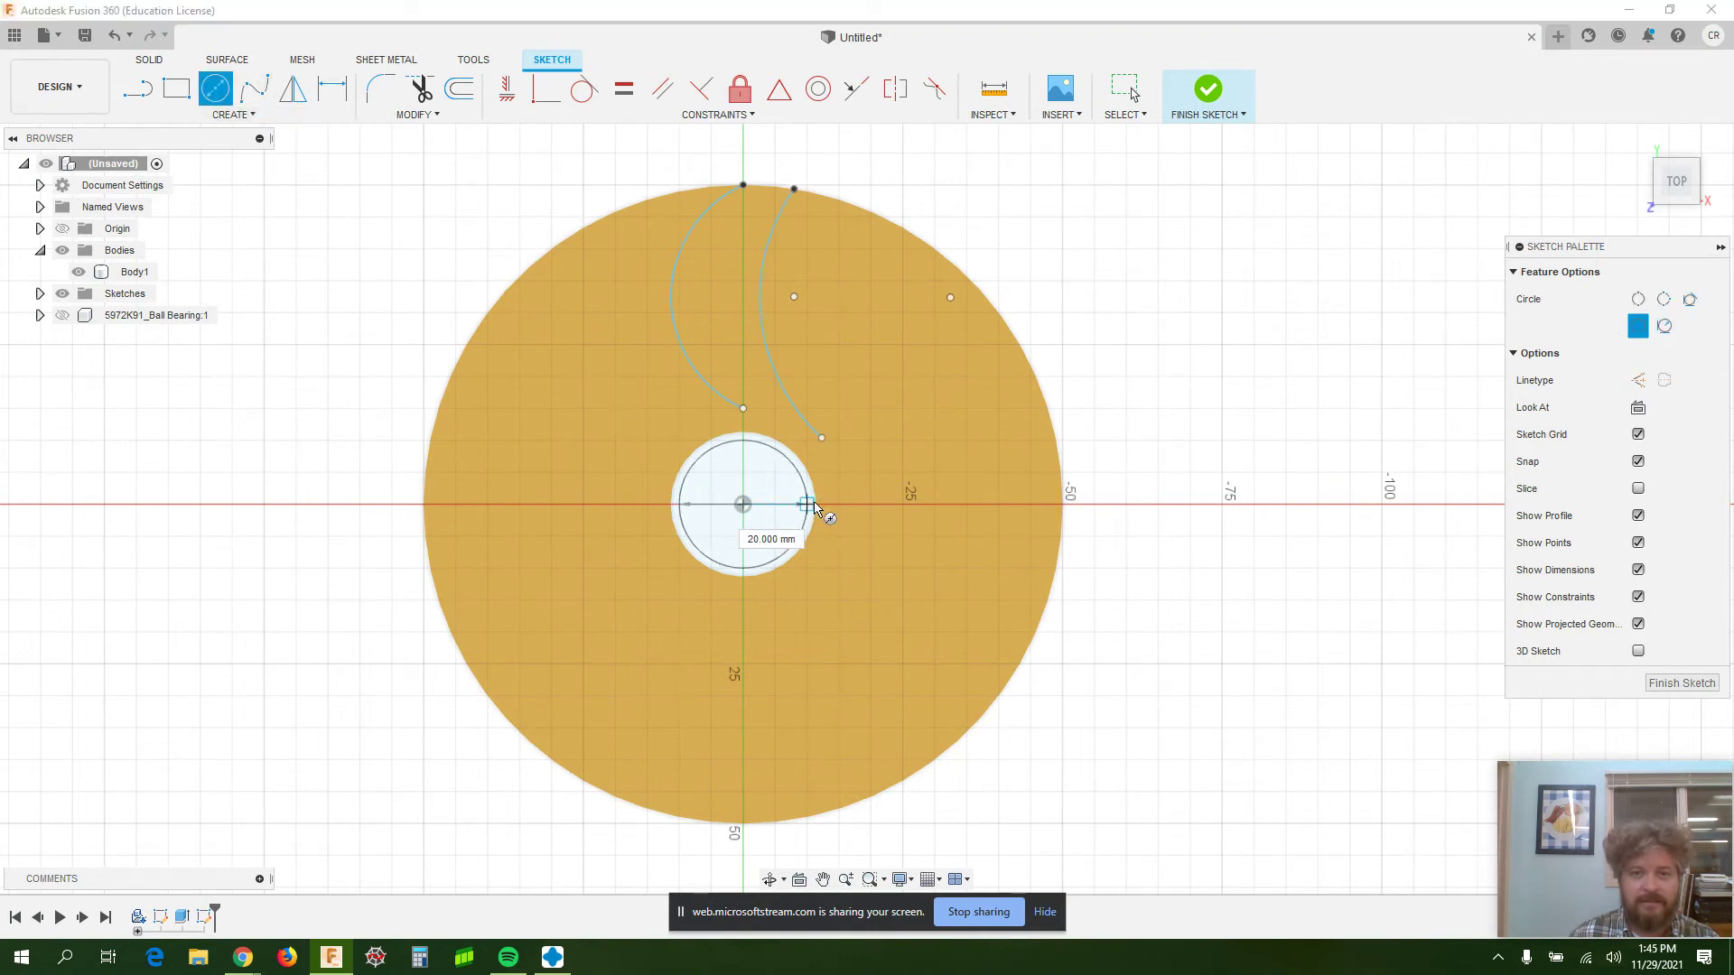
click(836, 508)
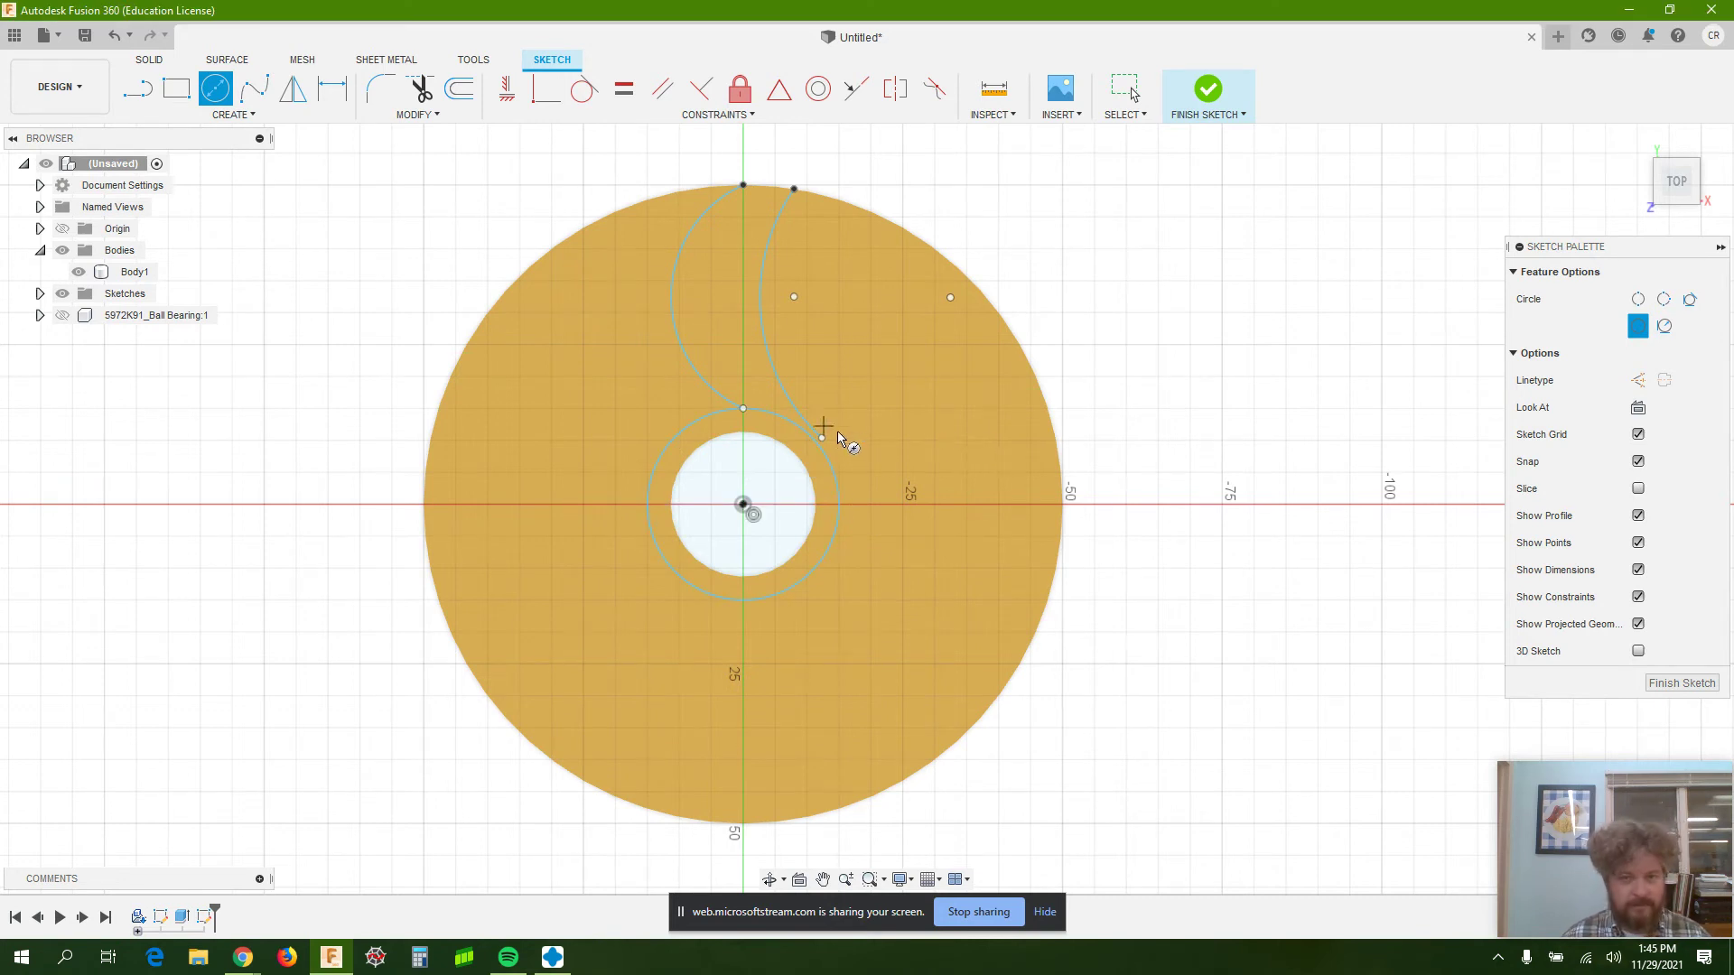
key(Escape)
Move the second arc's lower endpoint onto the inner circle and shift the first arc slightly left by its center point.
drag(820, 438, 811, 437)
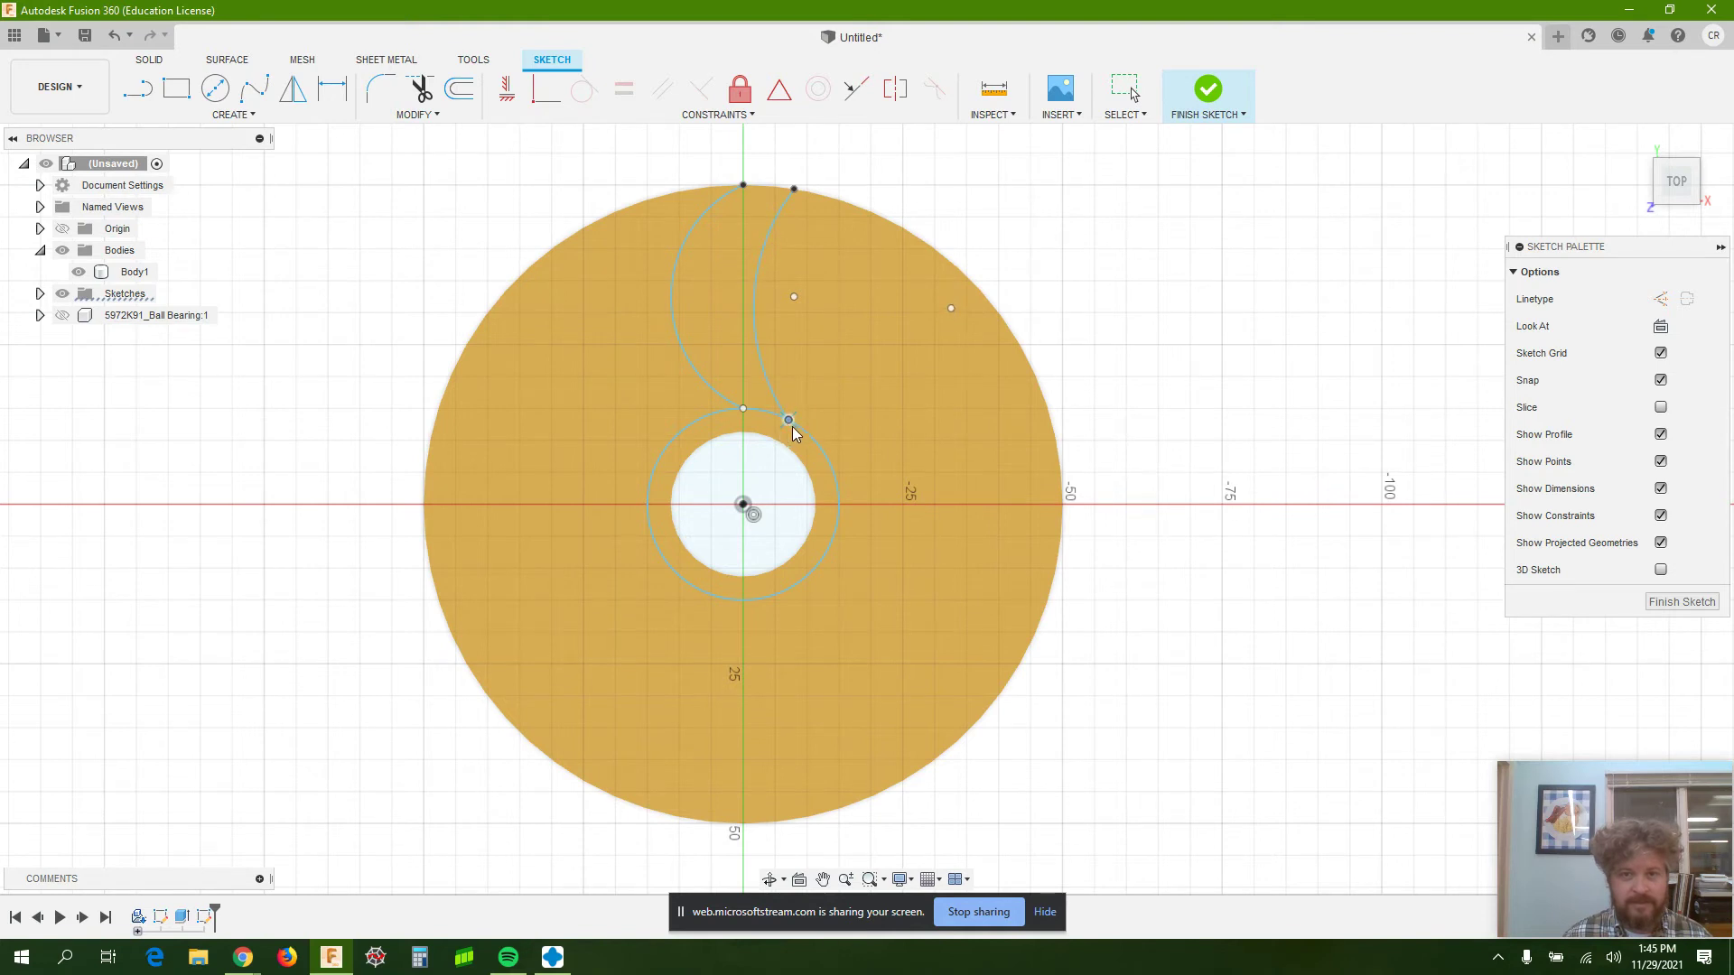
drag(835, 482, 819, 442)
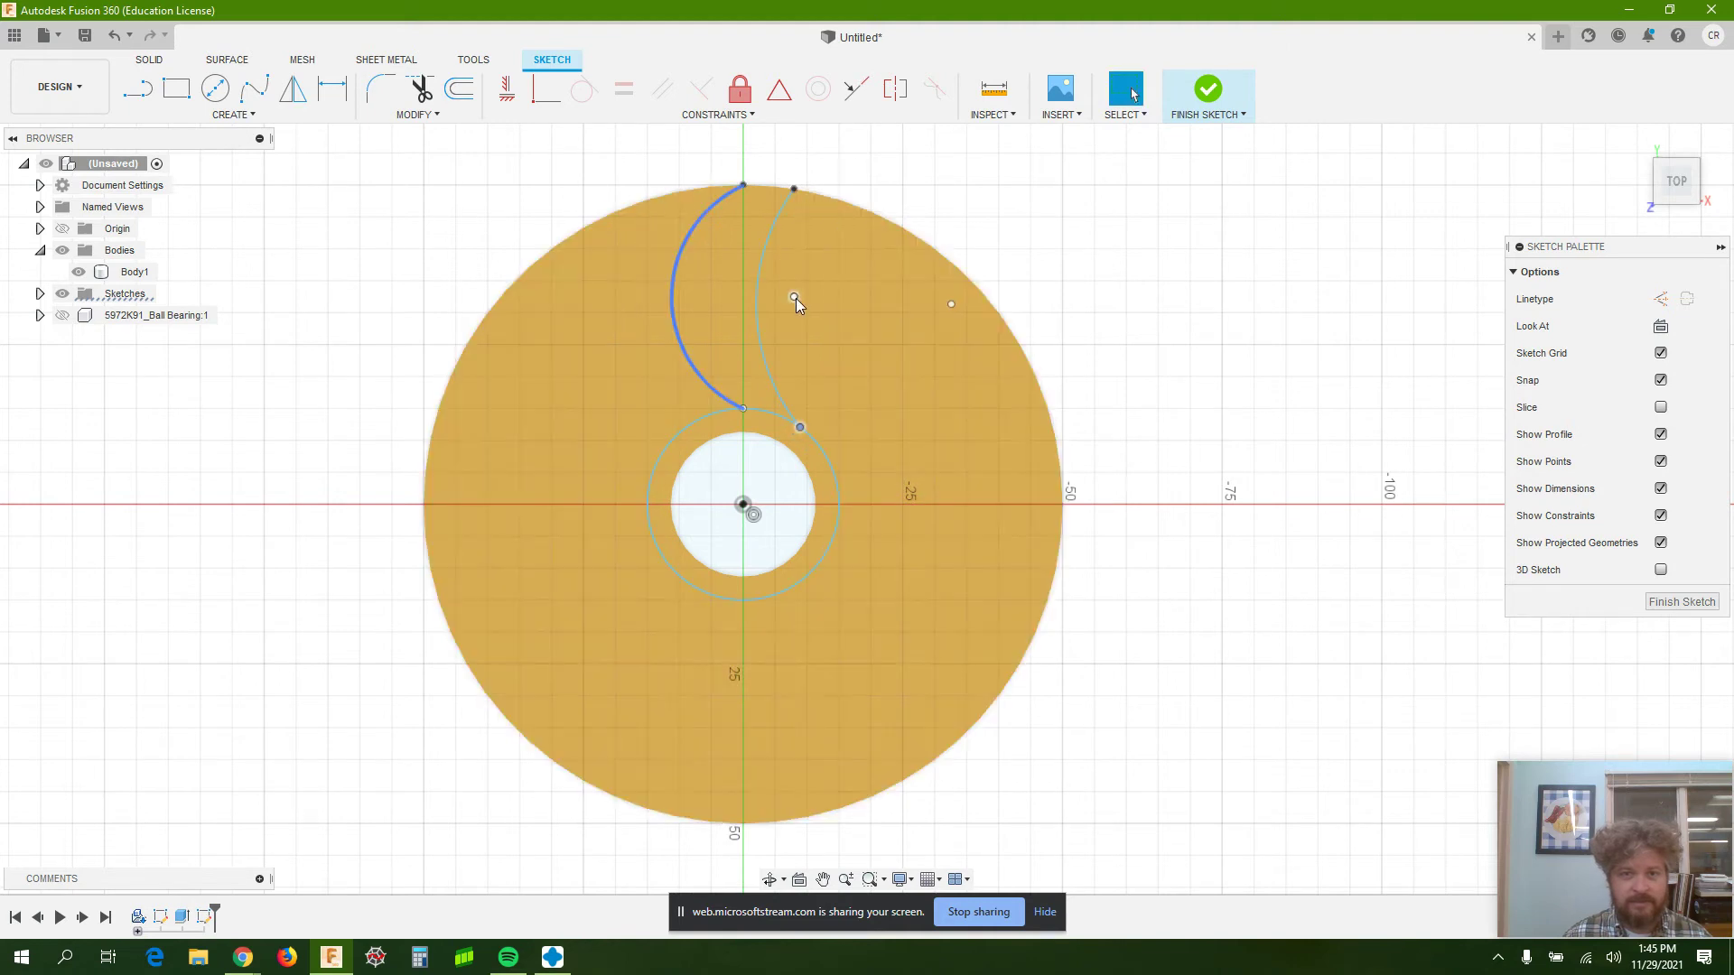
drag(804, 297, 787, 298)
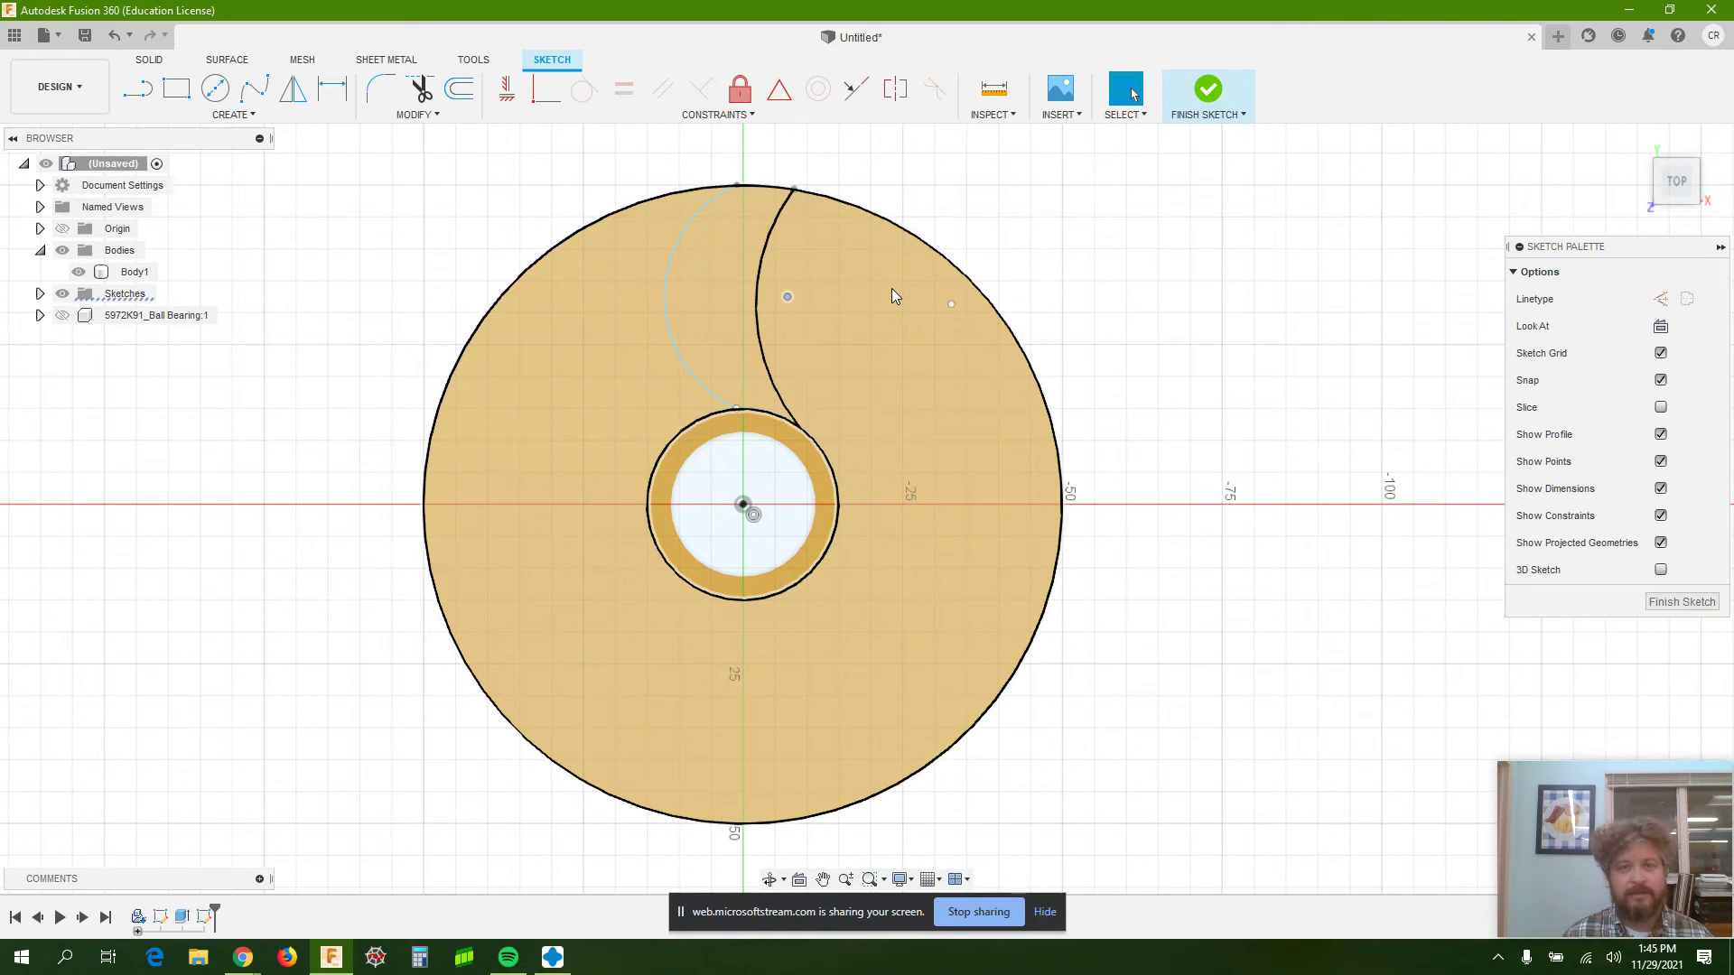
click(1091, 231)
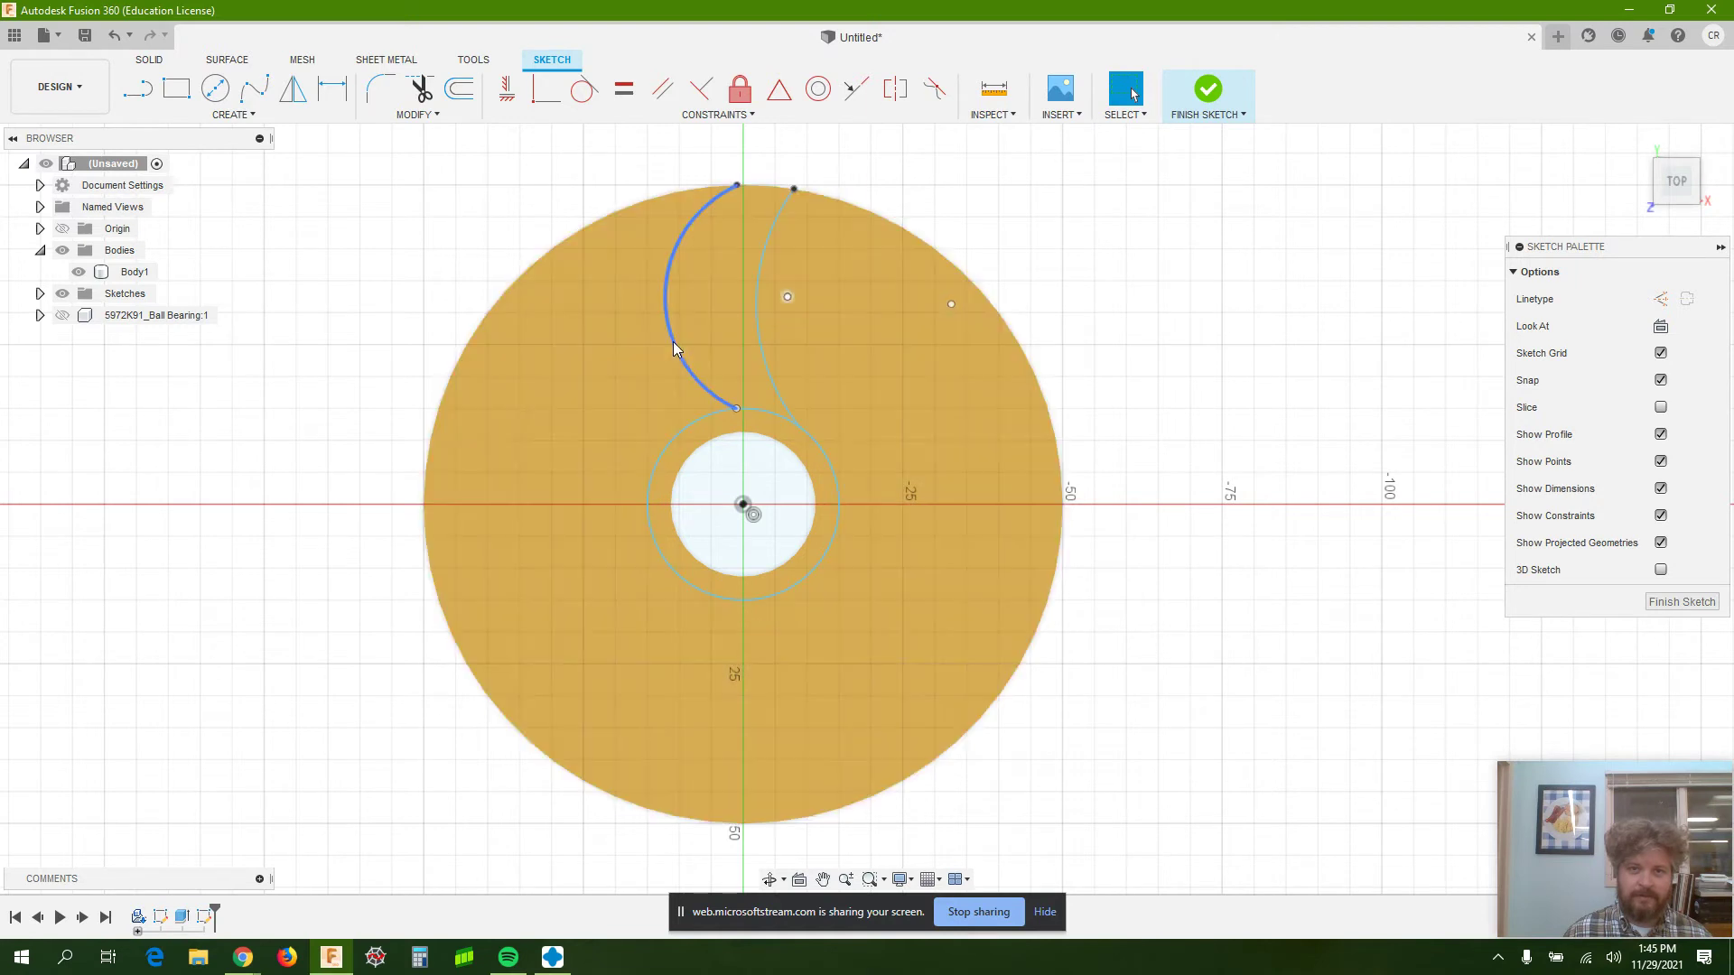
Try to apply a Horizontal/Vertical constraint between the first arc's upper endpoint and the disc's outer edge.
click(736, 185)
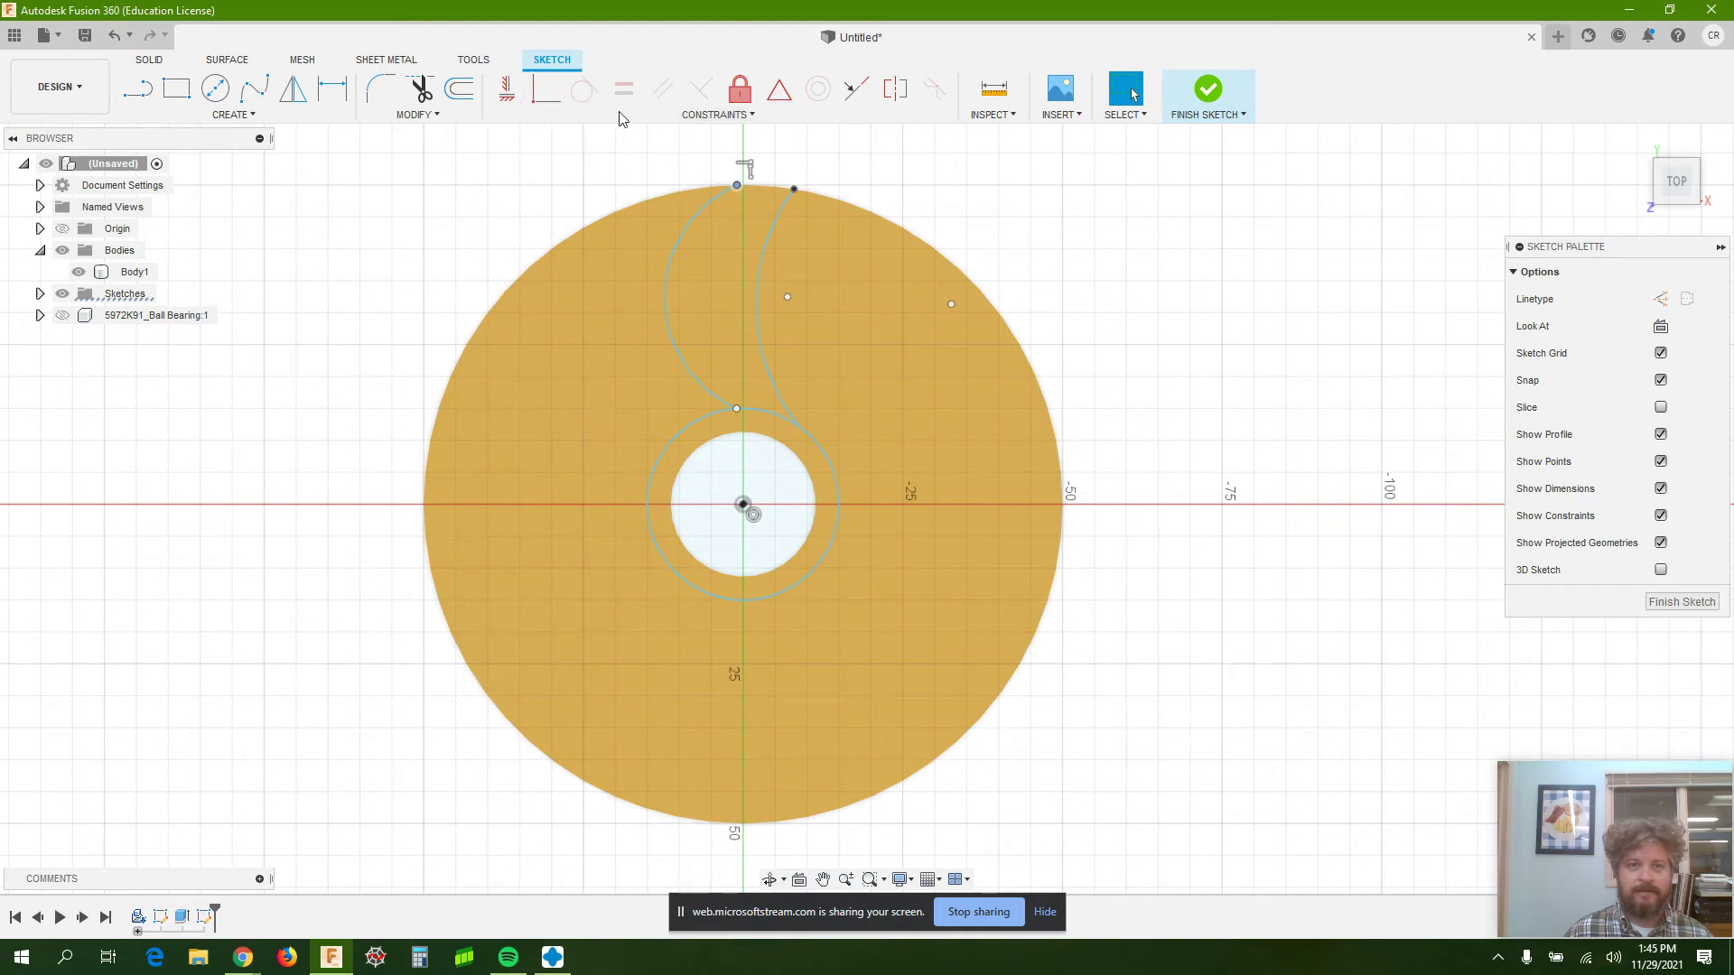
click(535, 99)
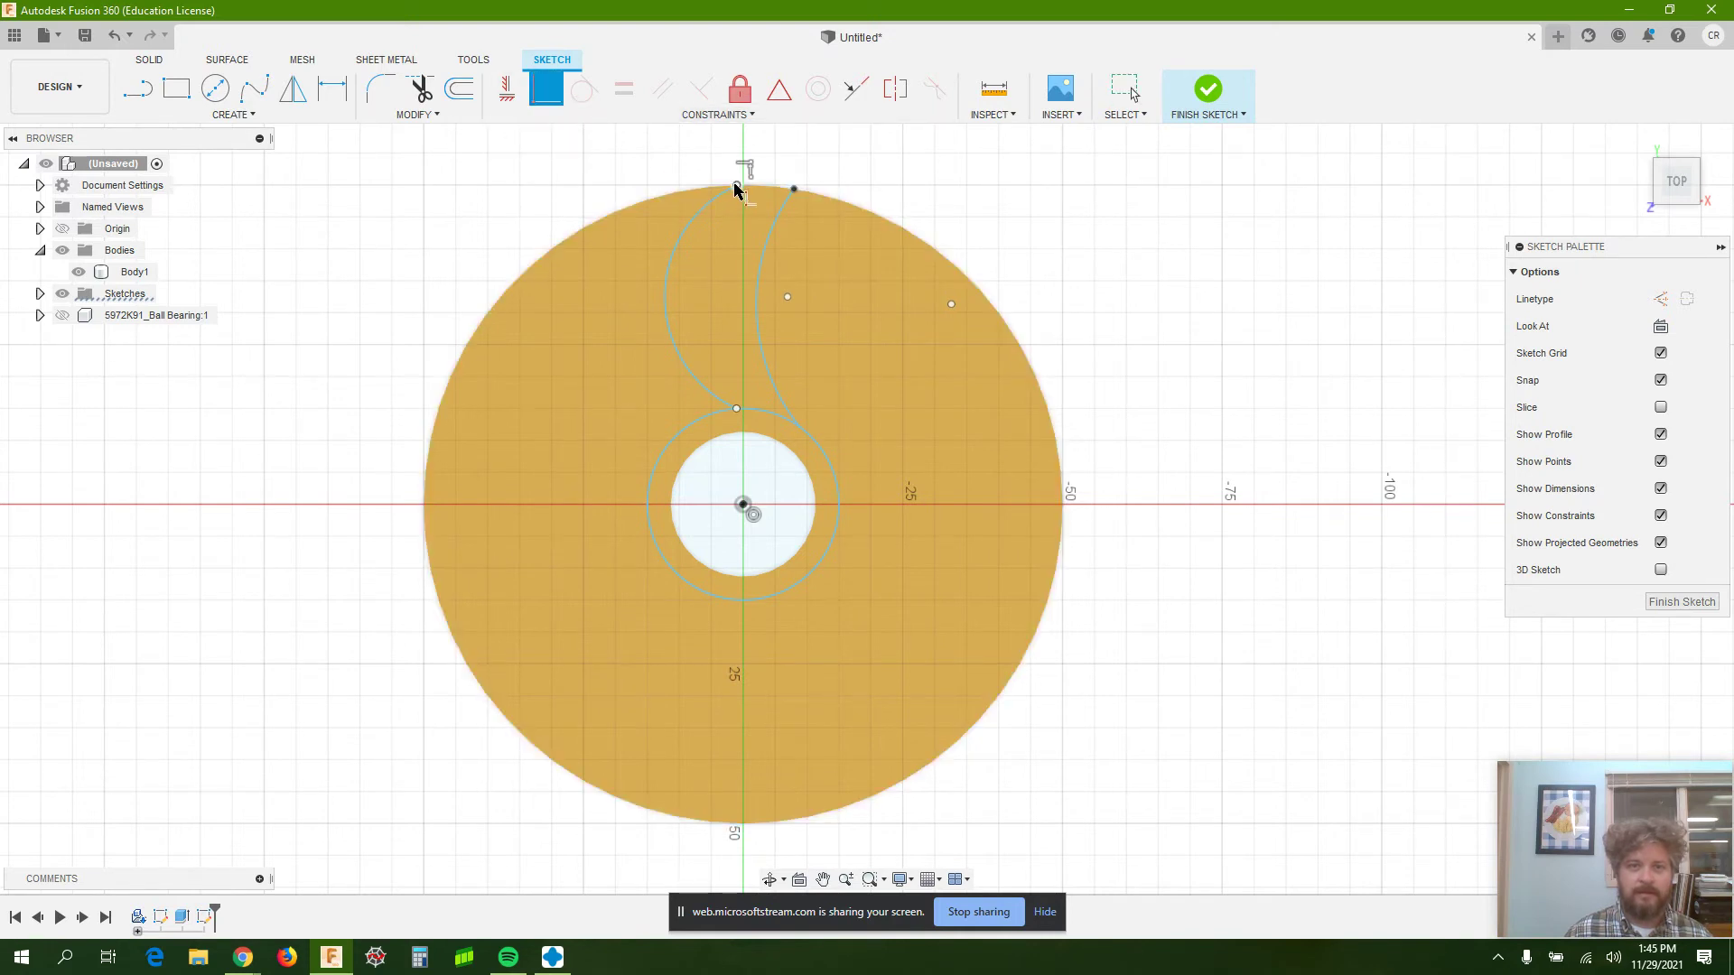
click(738, 188)
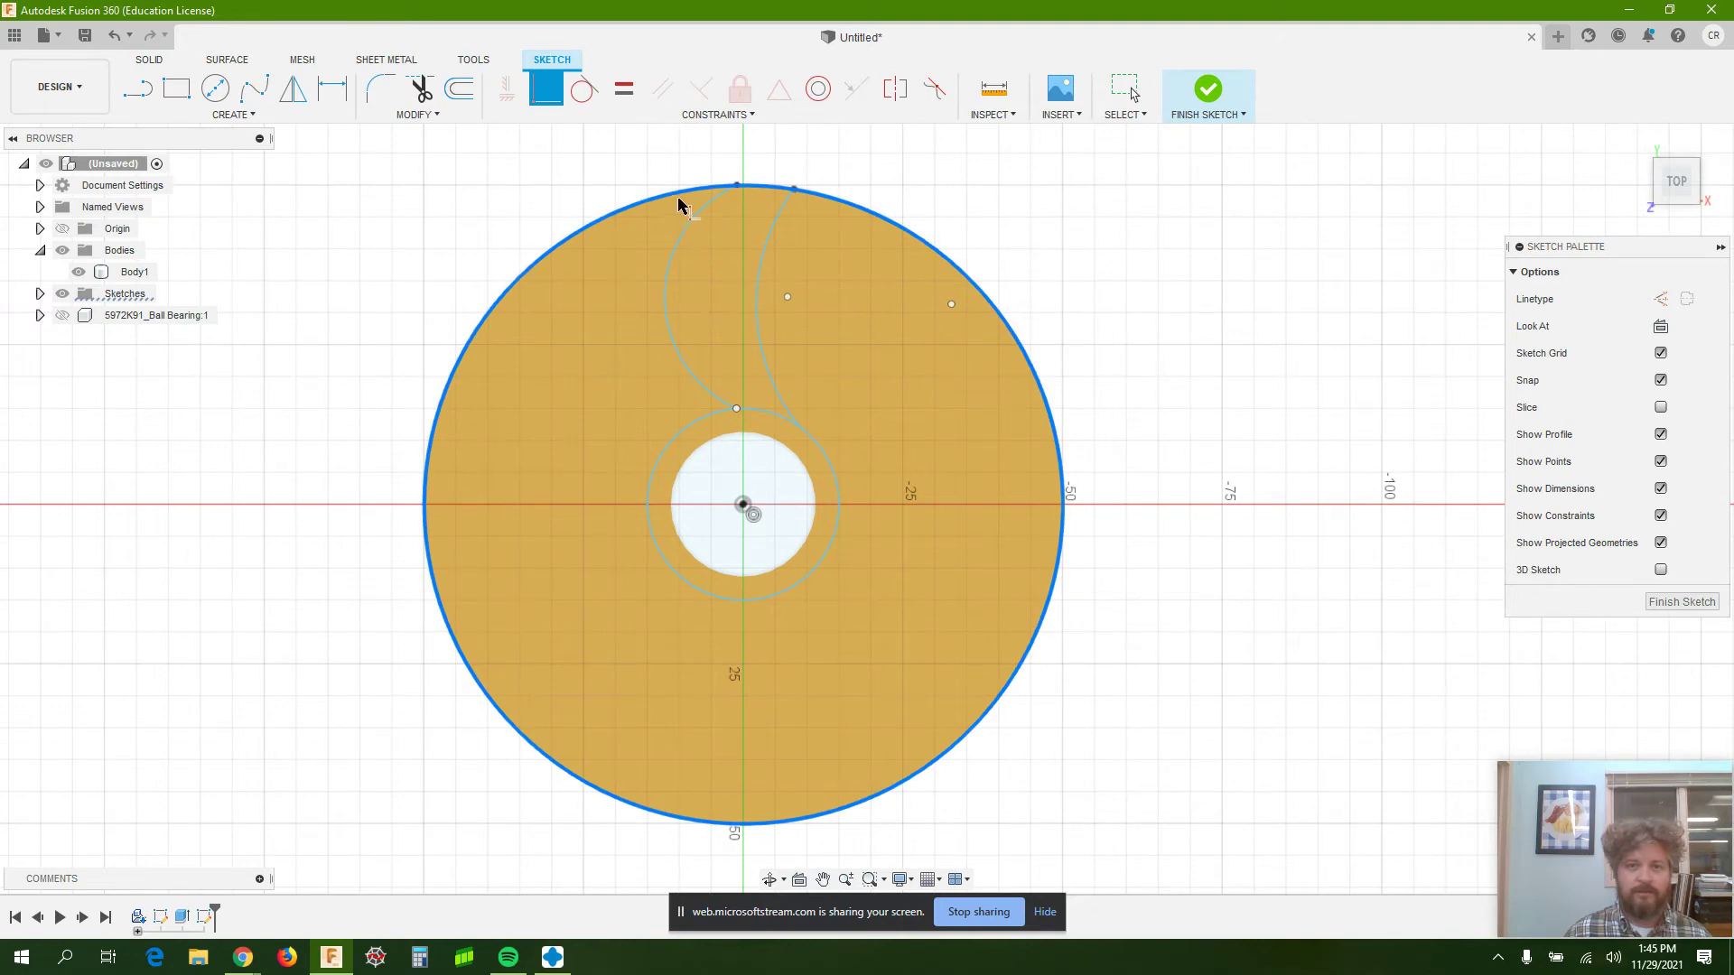
scroll(704, 343, up, 4)
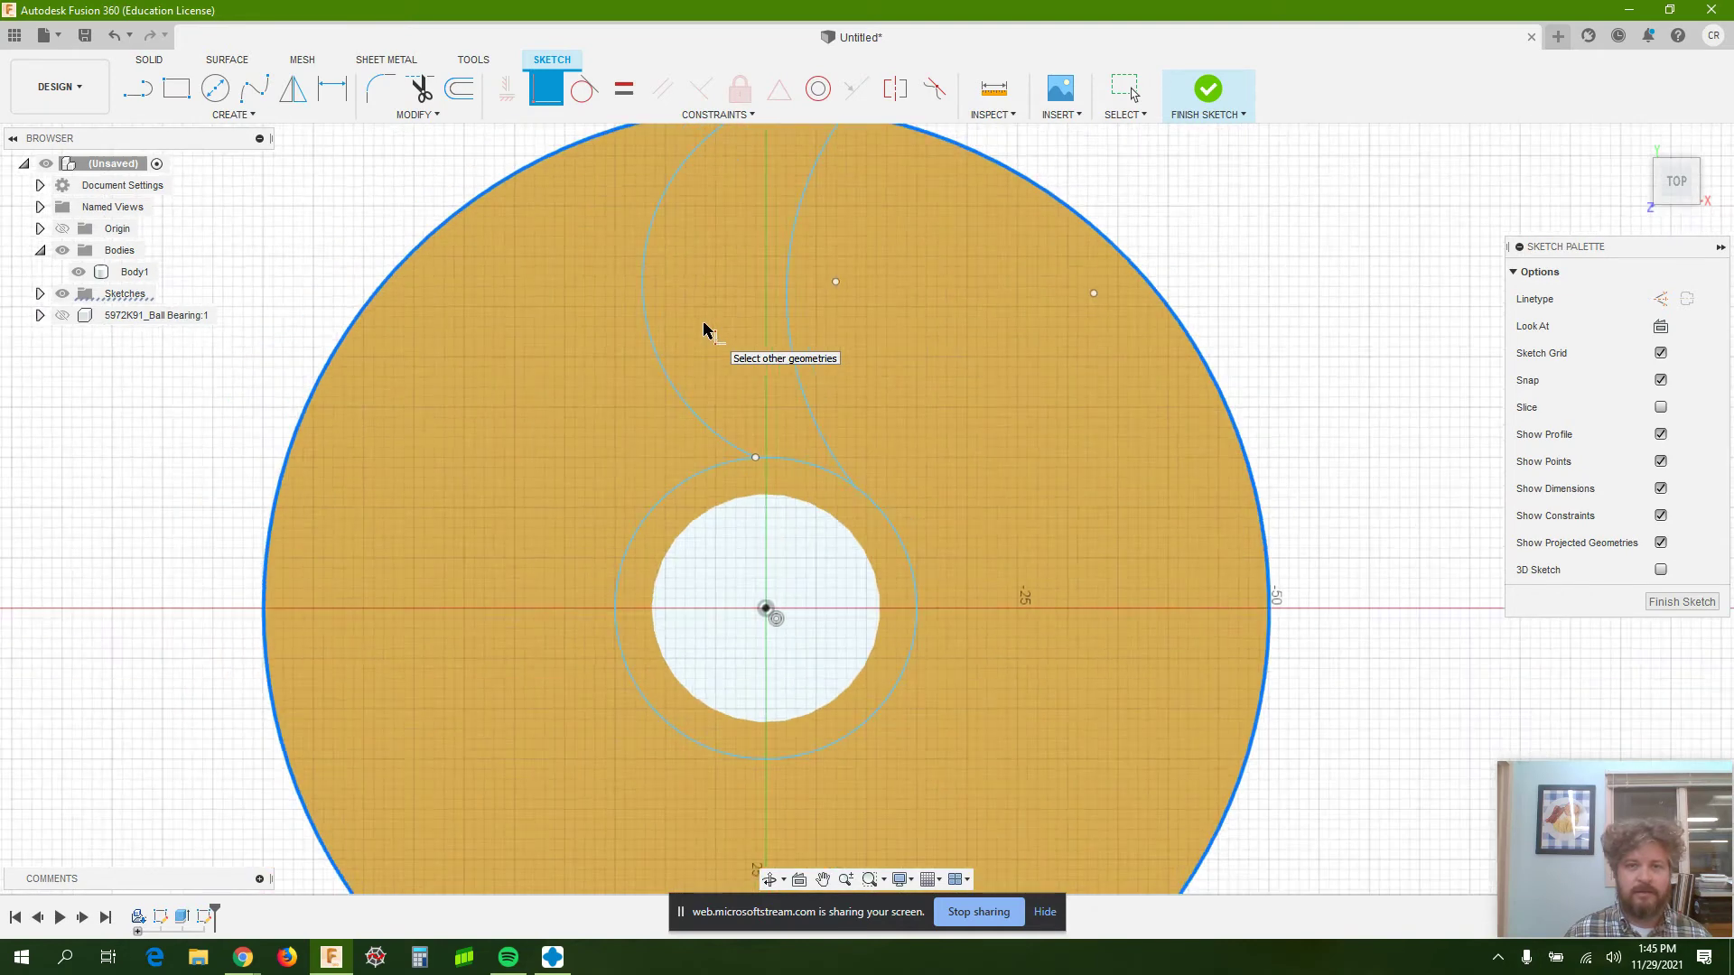
scroll(723, 298, down, 4)
click(707, 223)
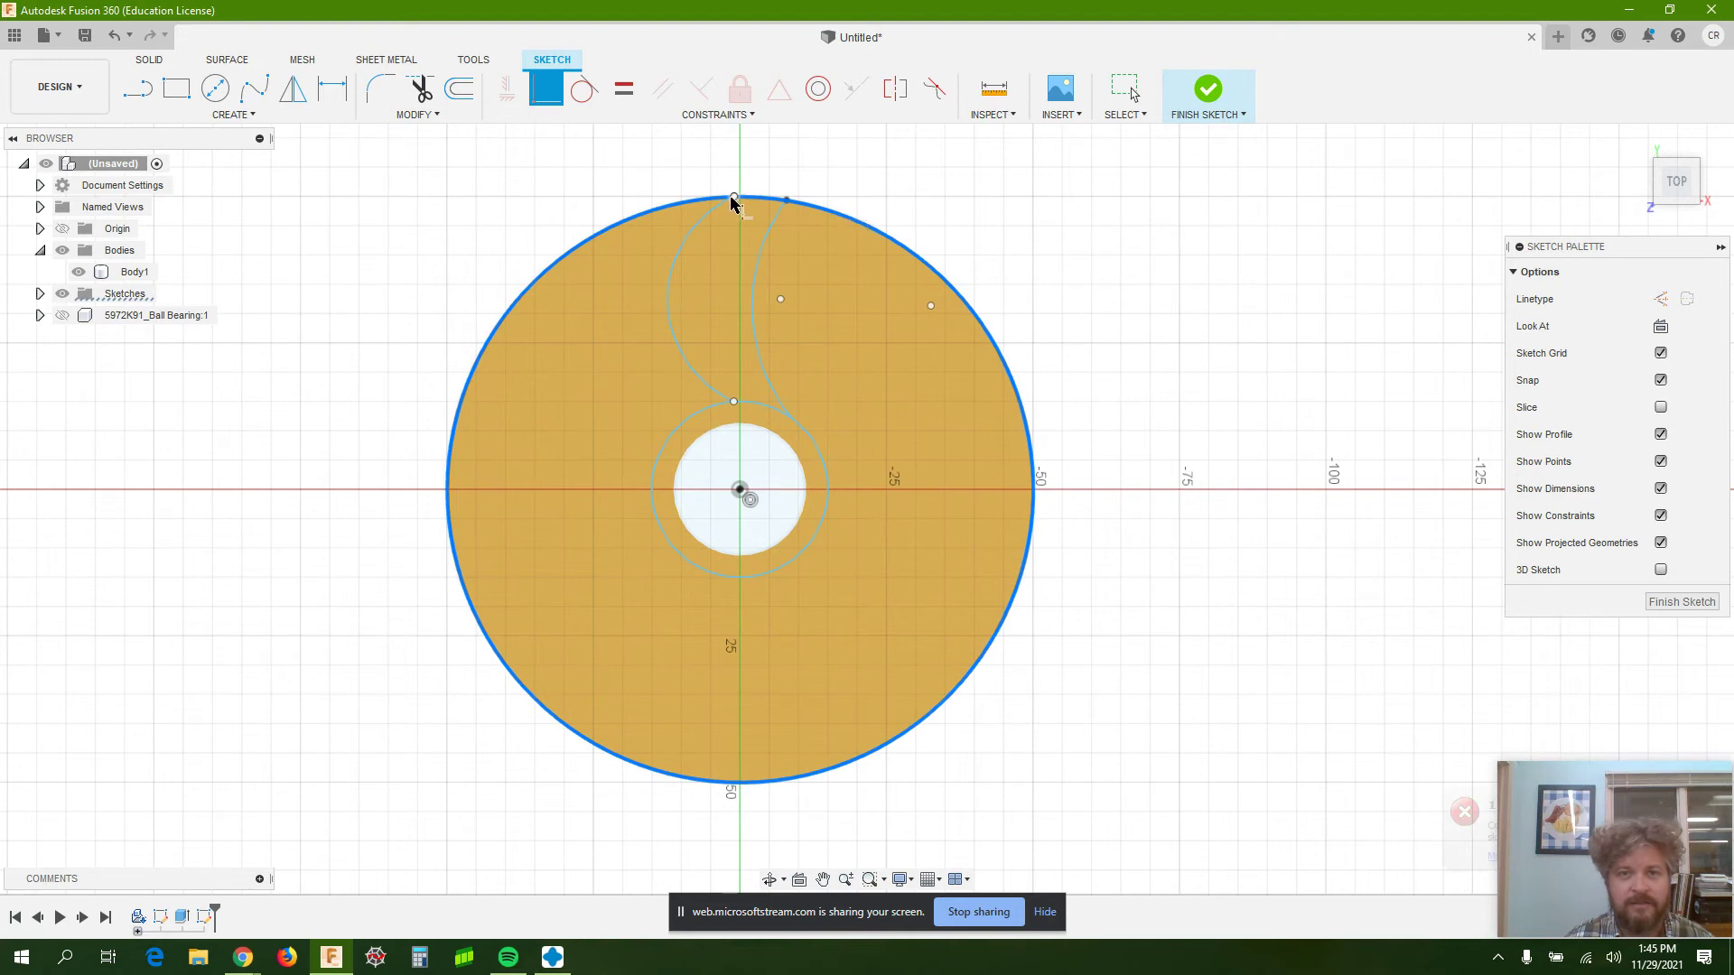
click(760, 207)
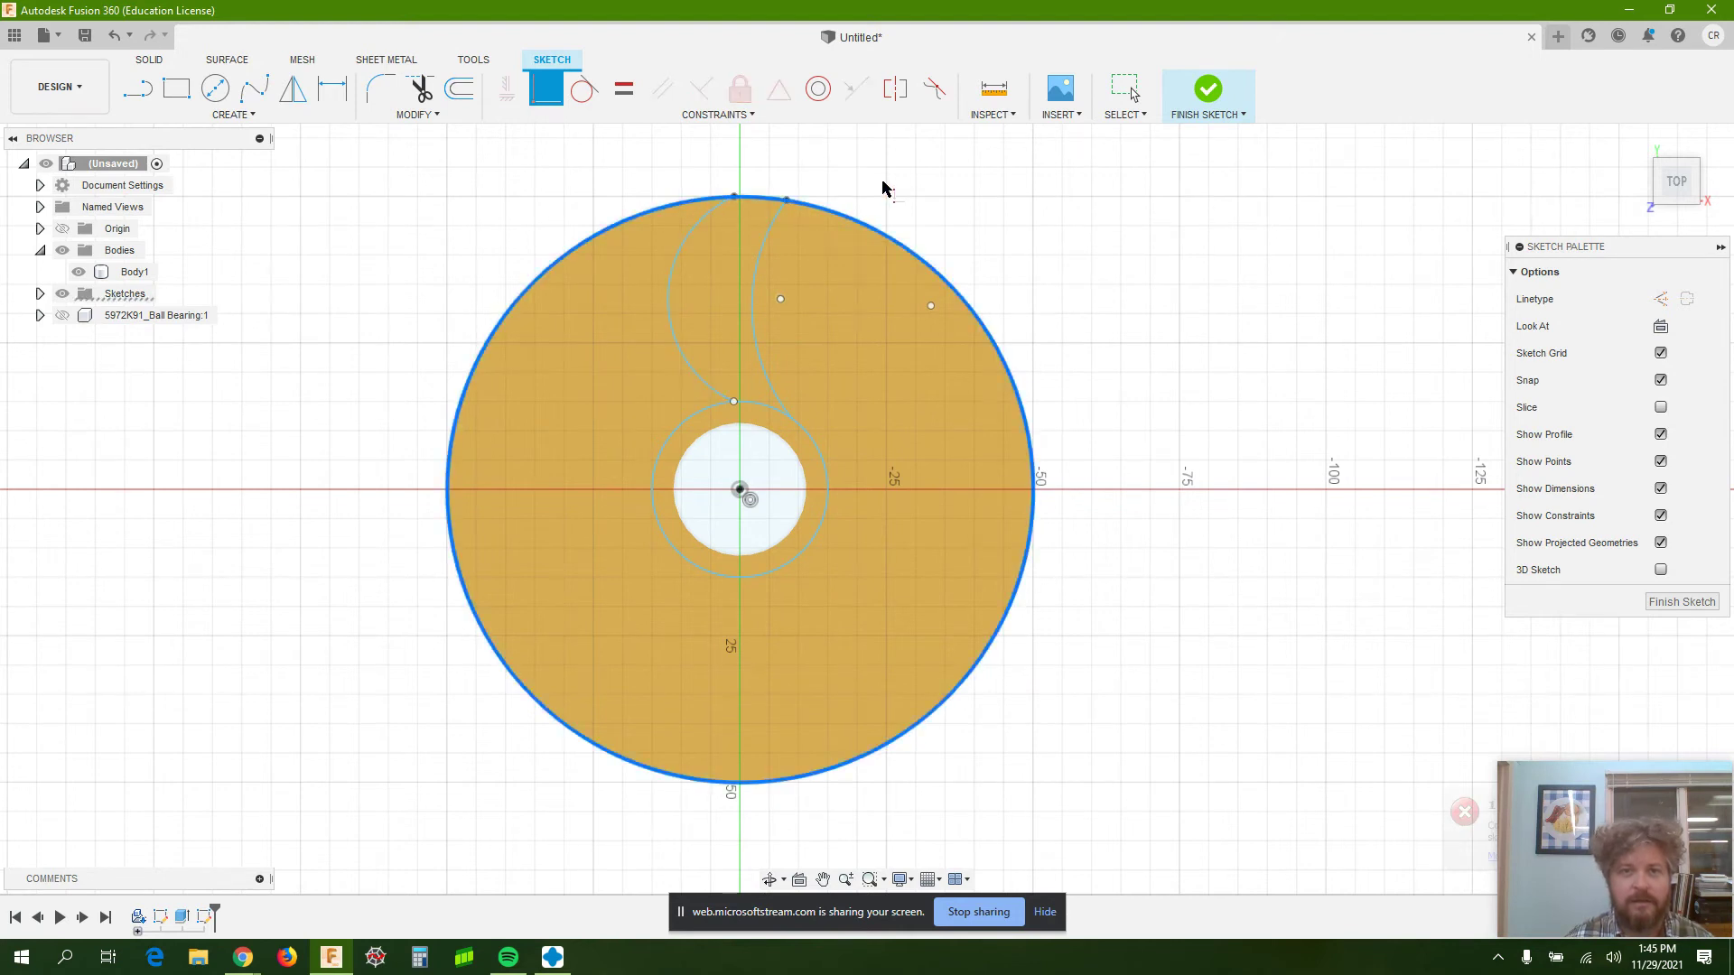
key(Escape)
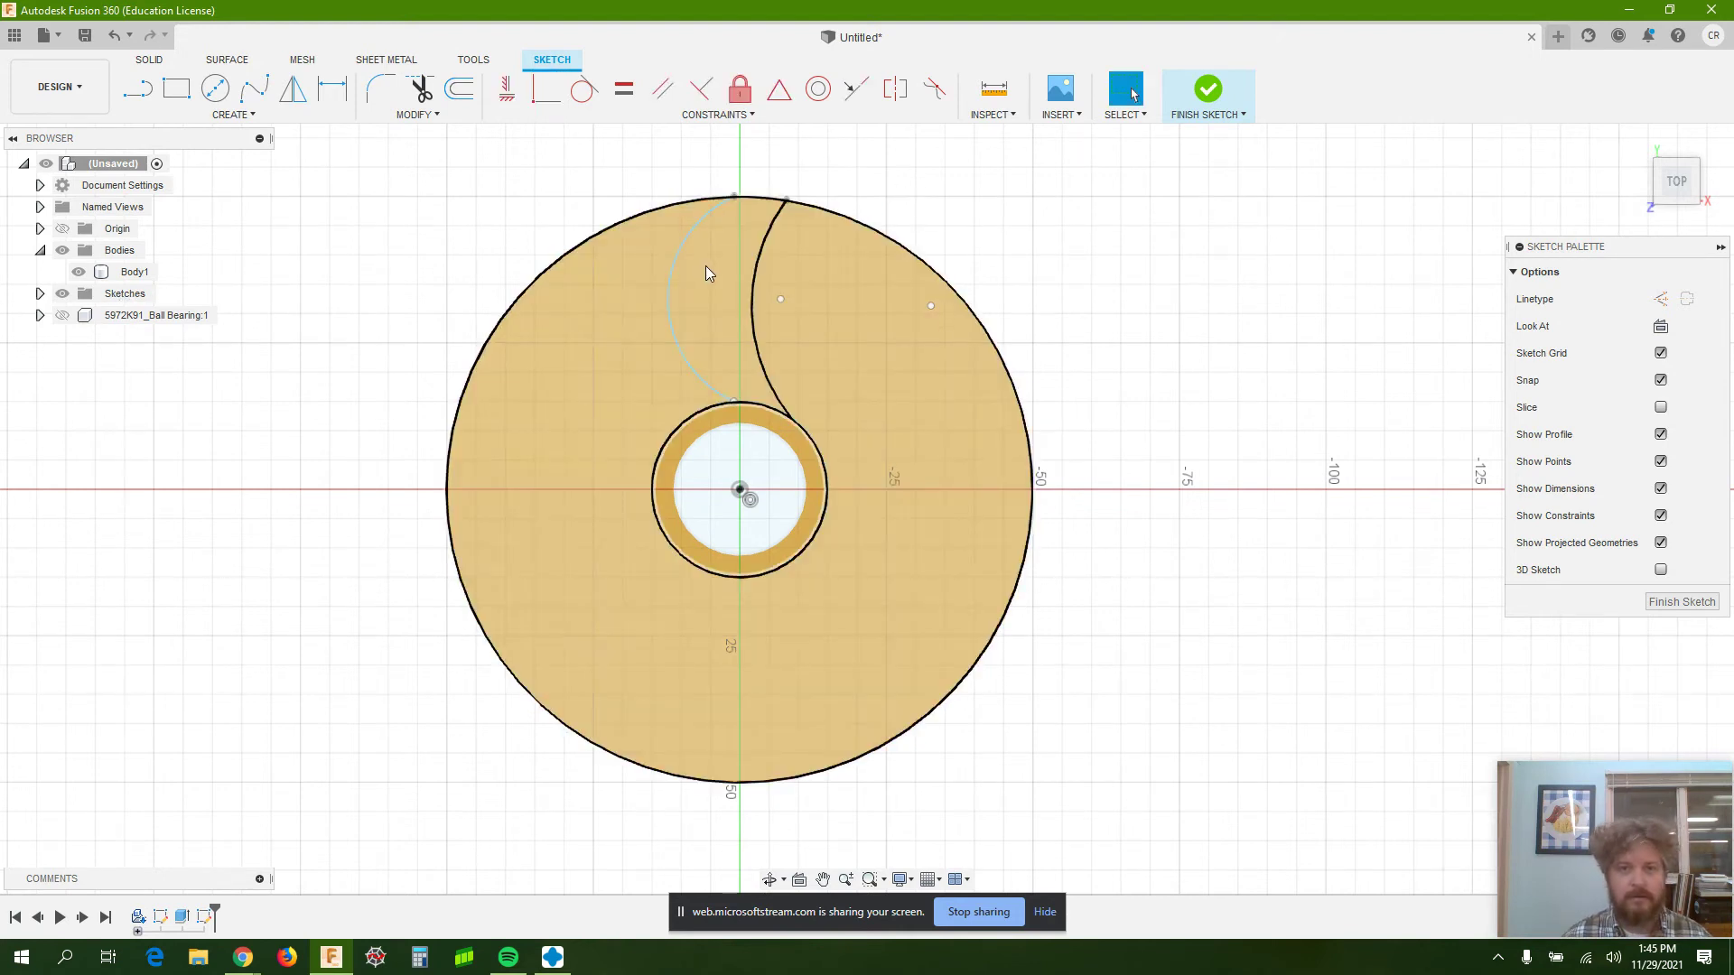
Reposition the first arc's upper endpoint slightly farther left along the disc's outer edge.
scroll(732, 191, down, 2)
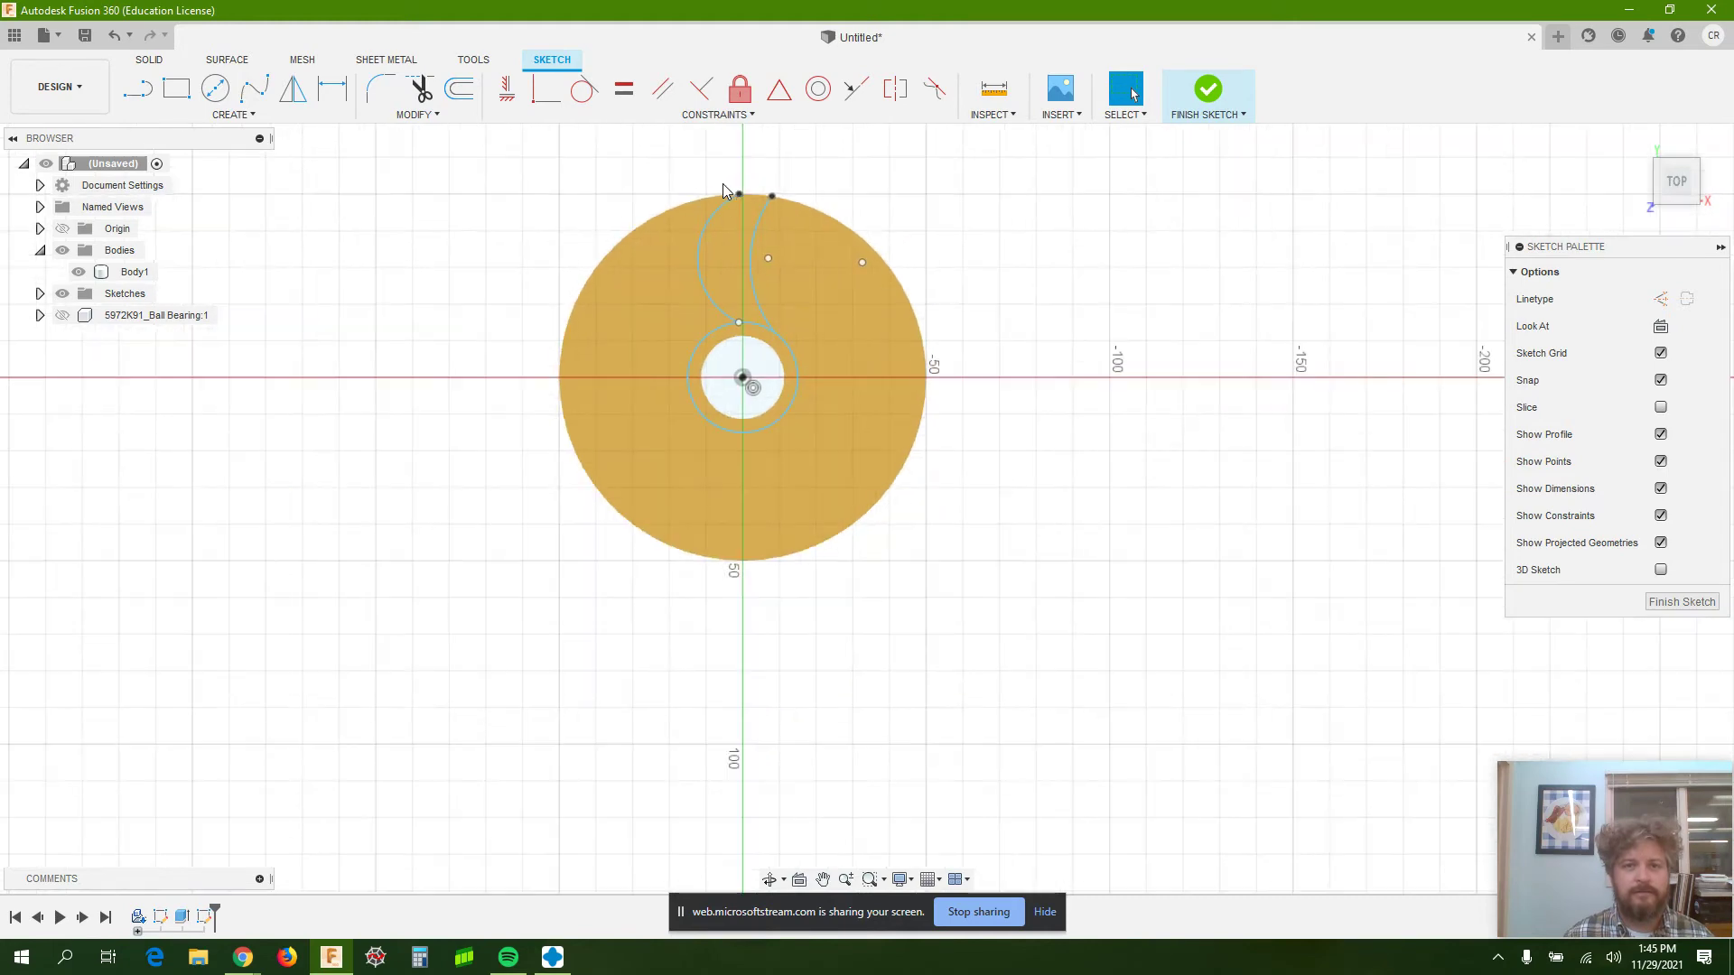
scroll(723, 192, up, 5)
scroll(733, 262, up, 3)
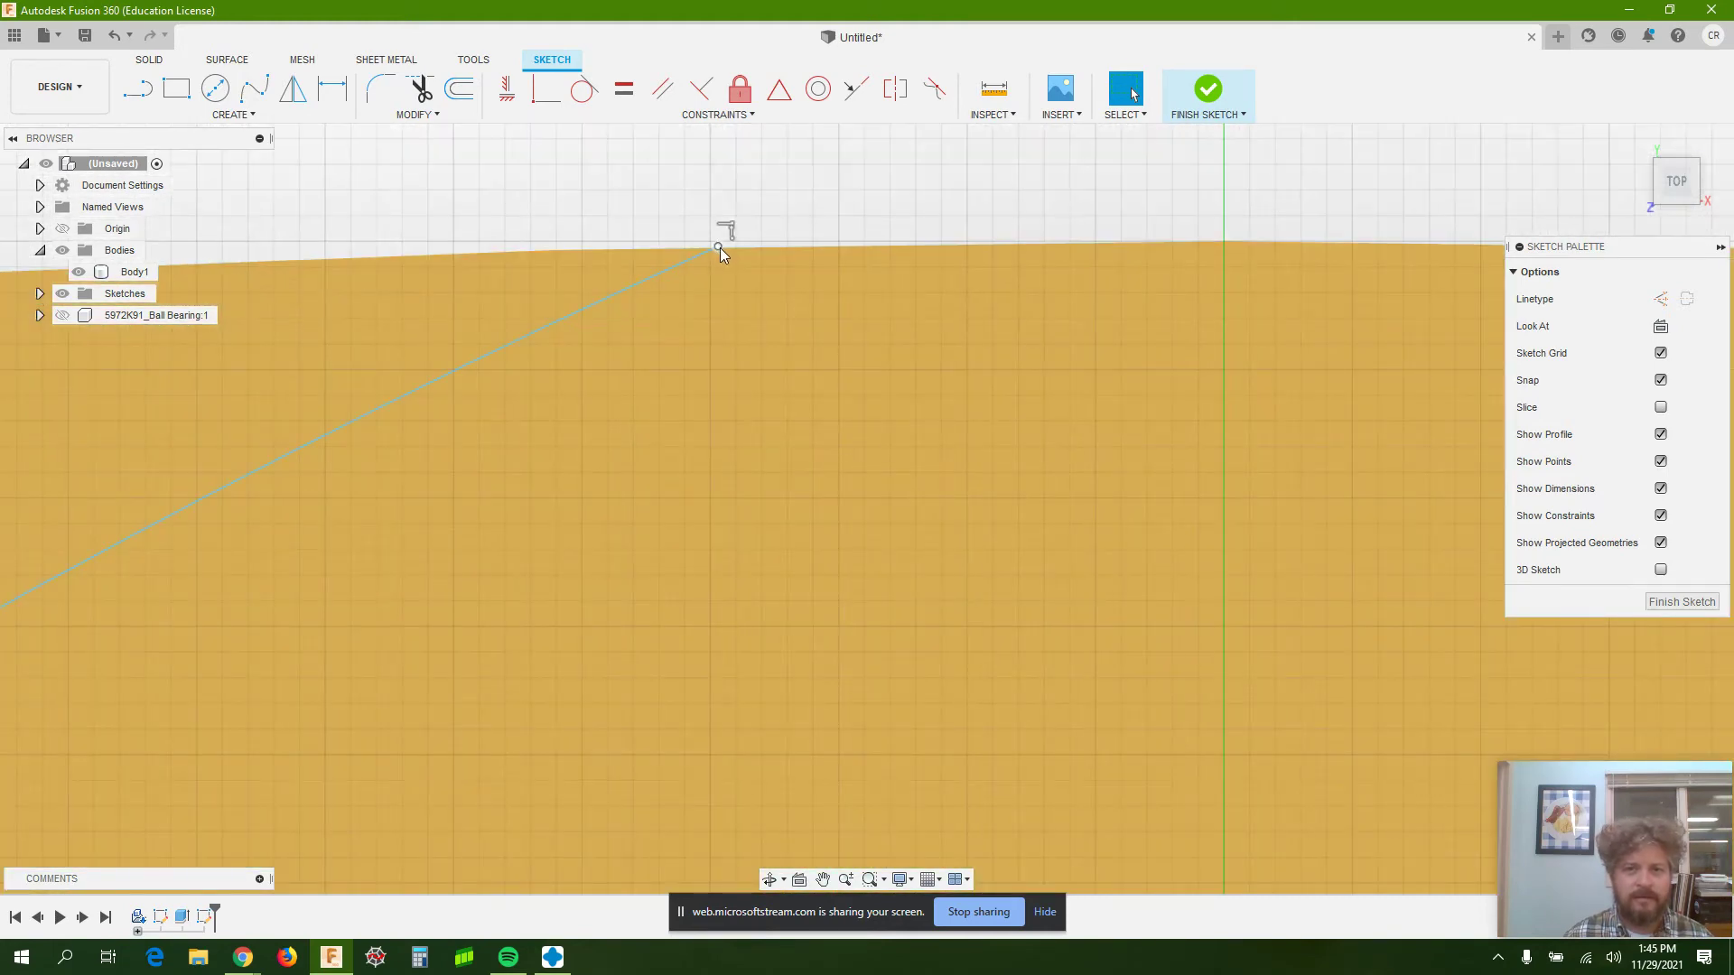
drag(721, 261, 767, 197)
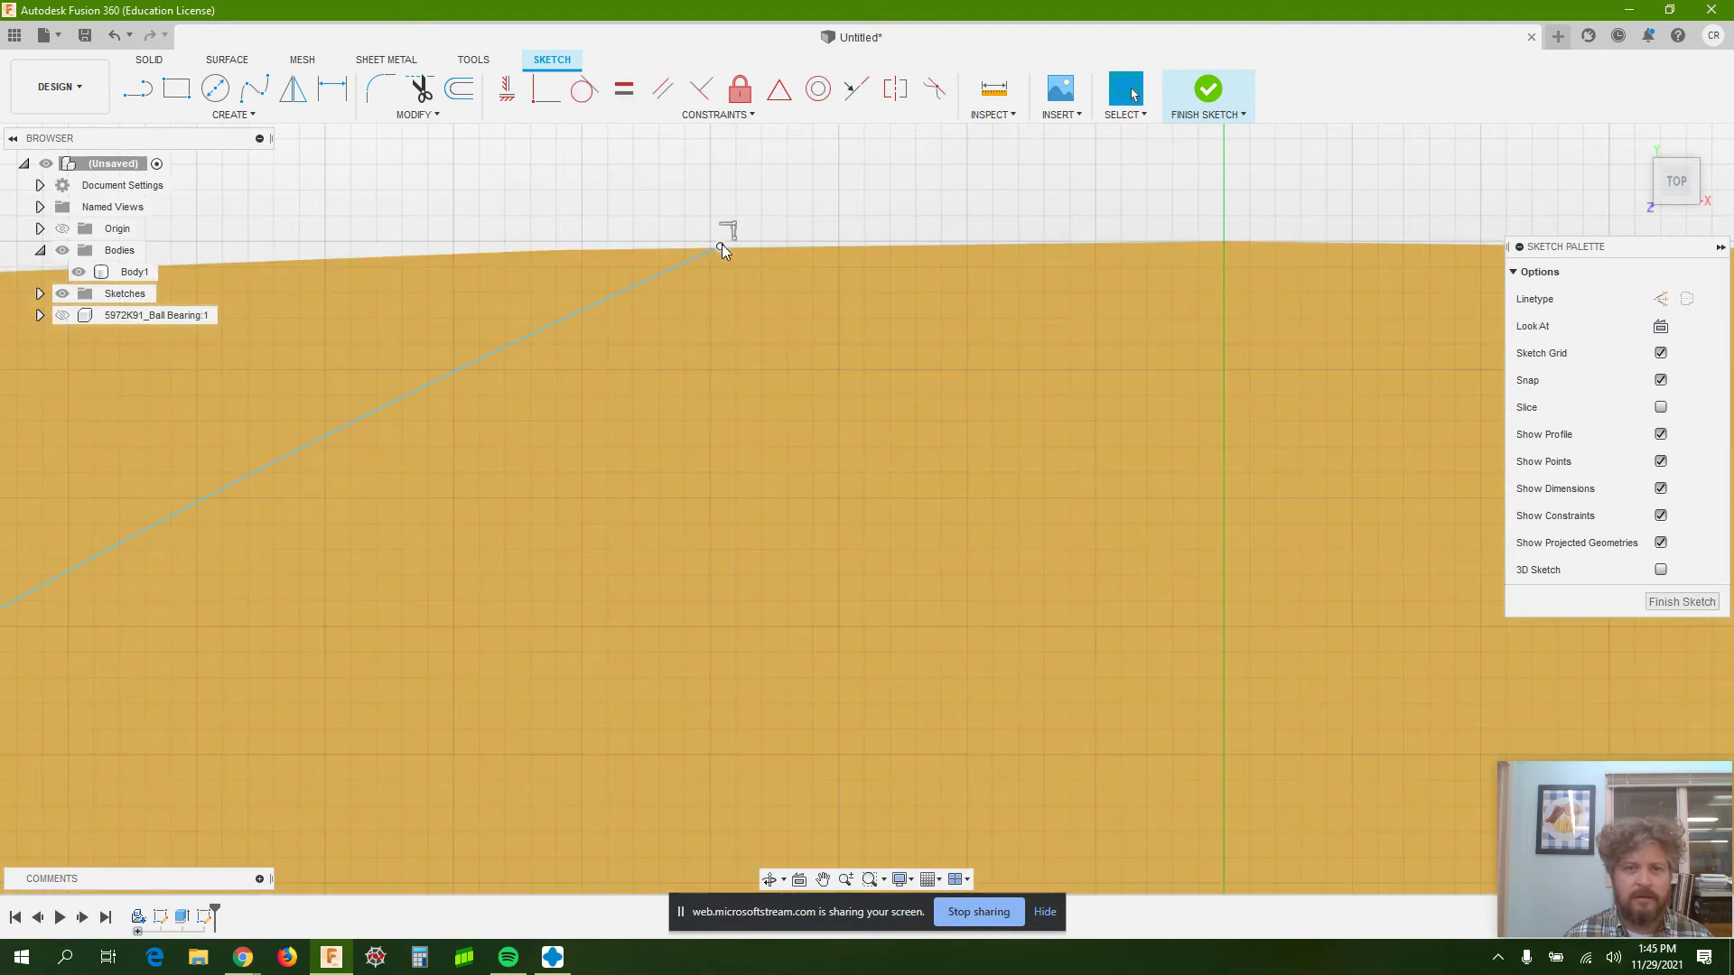
drag(722, 245, 598, 256)
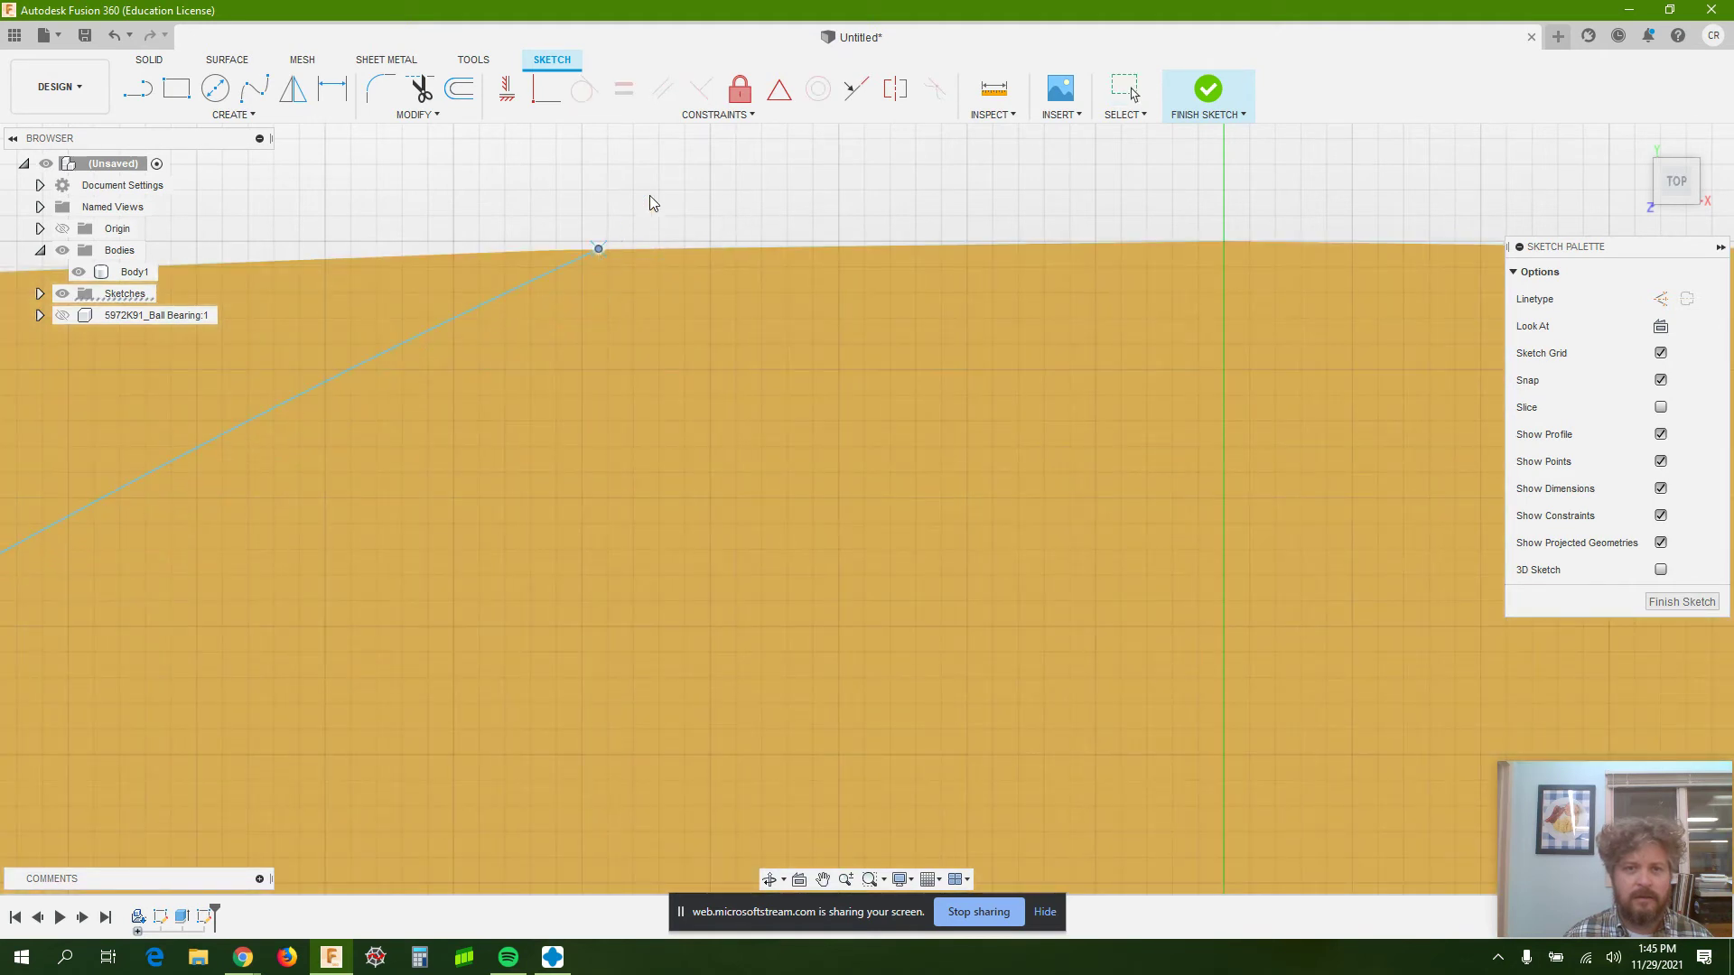
scroll(675, 244, down, 10)
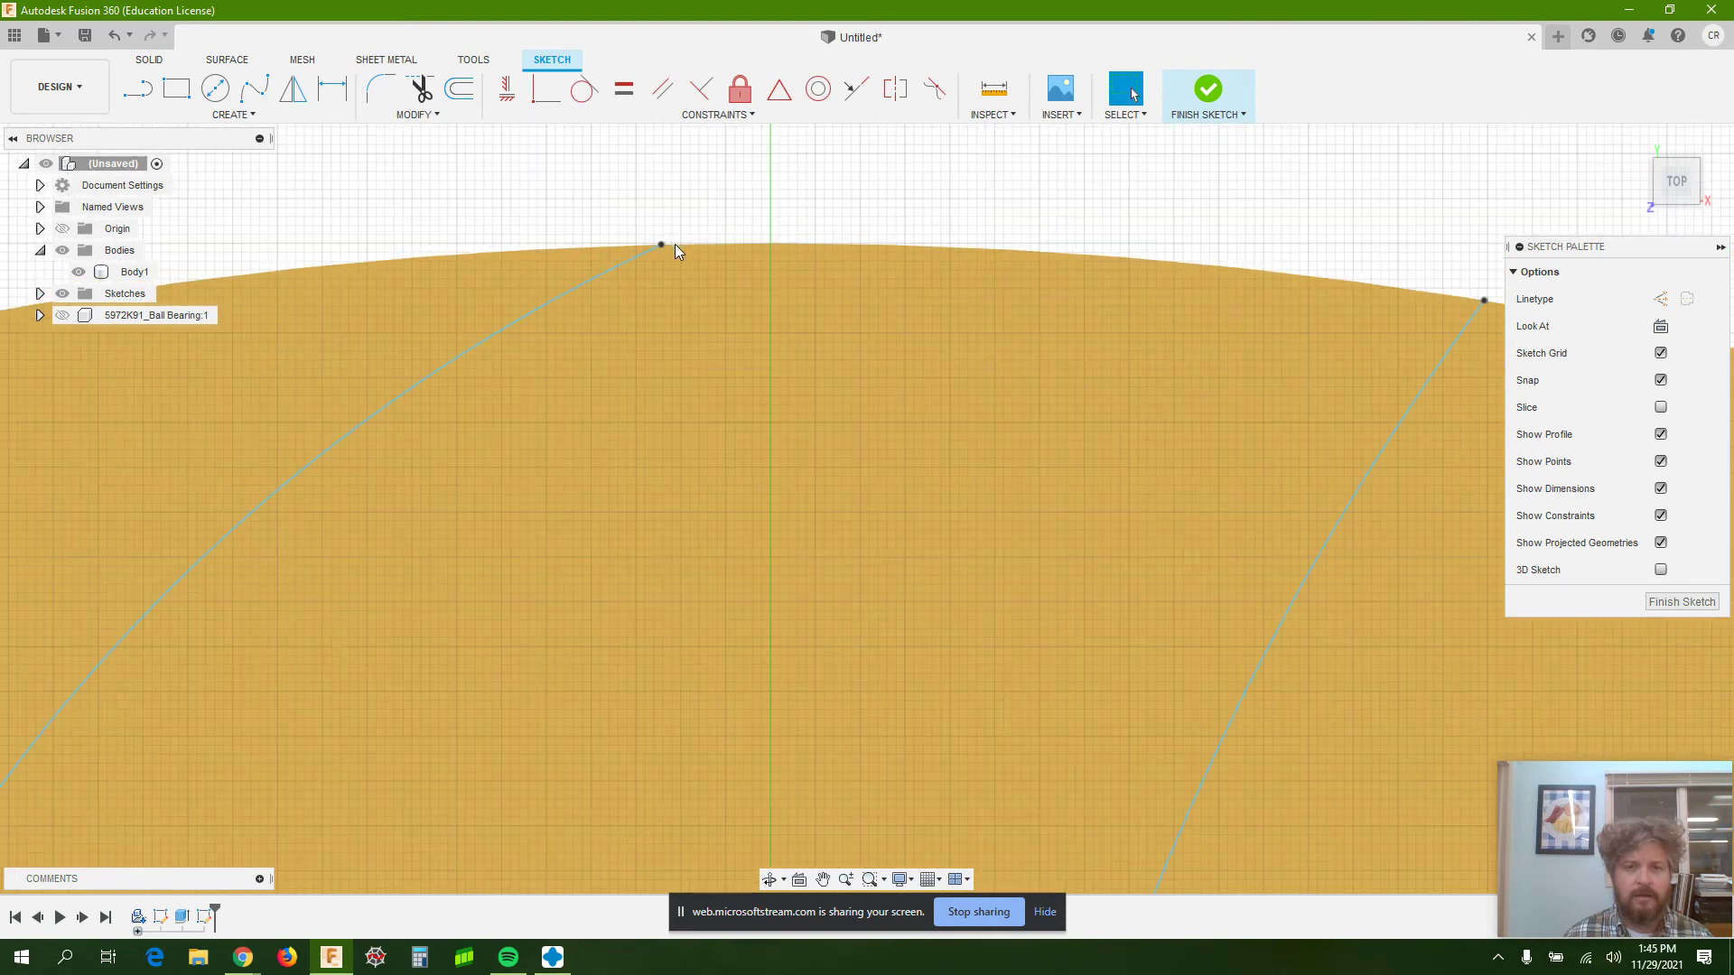
Shift the first arc sideways so that both of its endpoints lie on the vertical axis.
scroll(674, 245, down, 5)
click(675, 338)
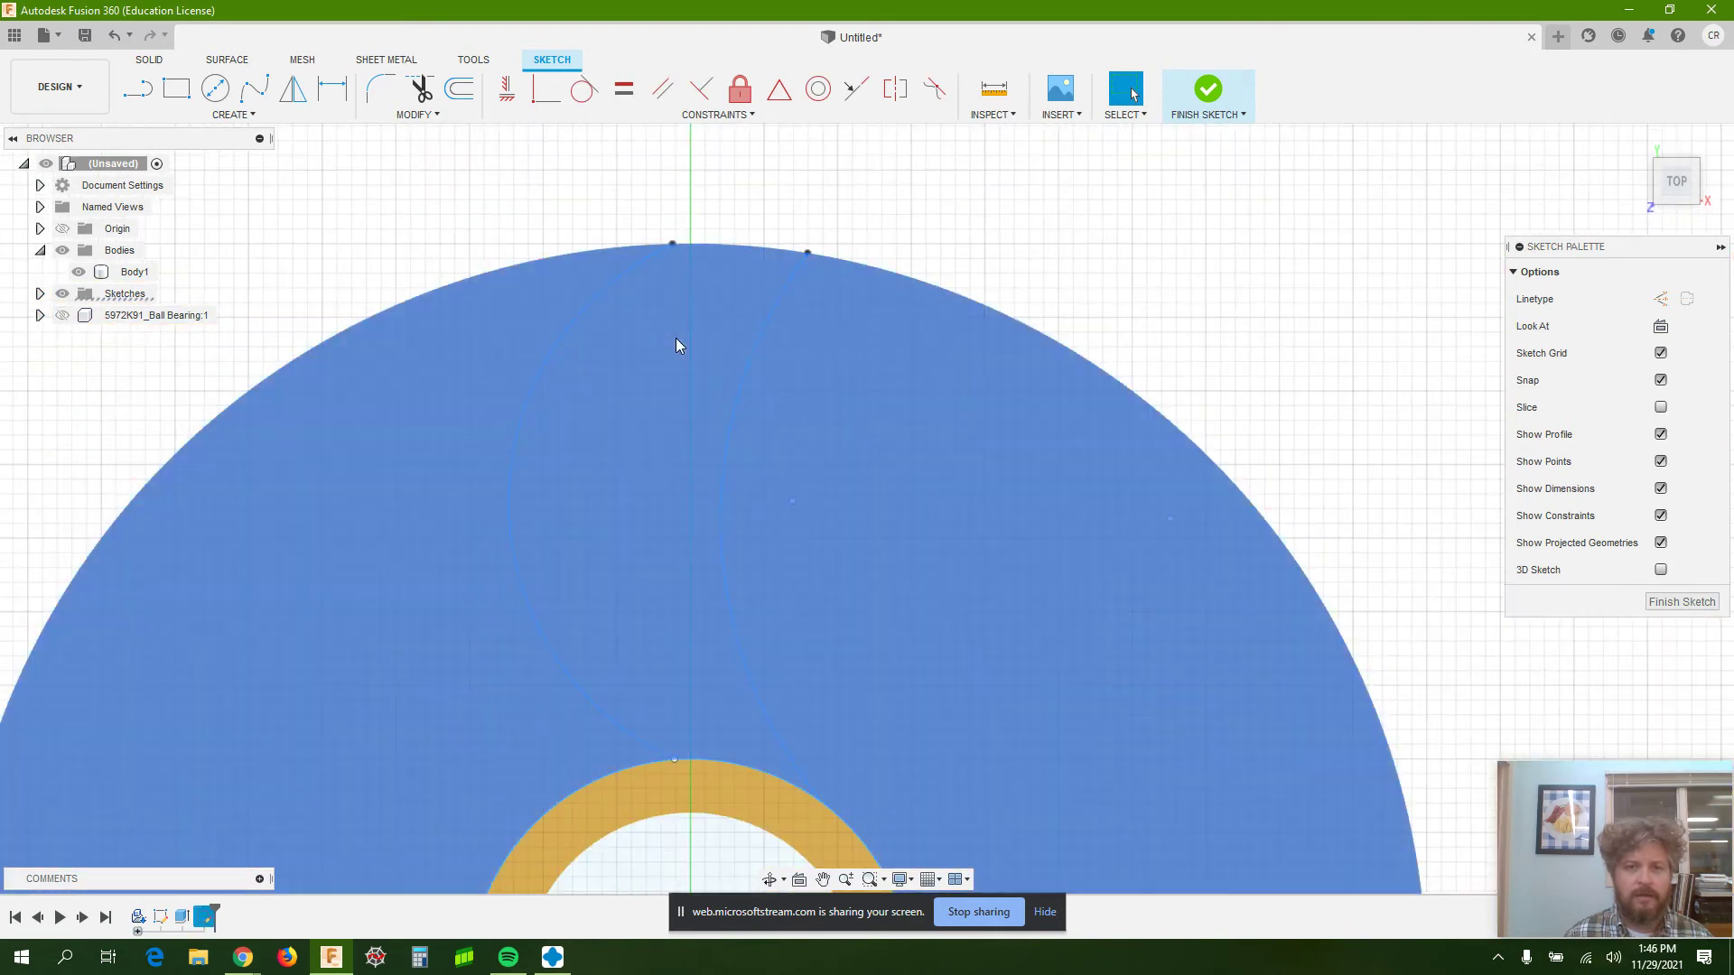
click(1084, 214)
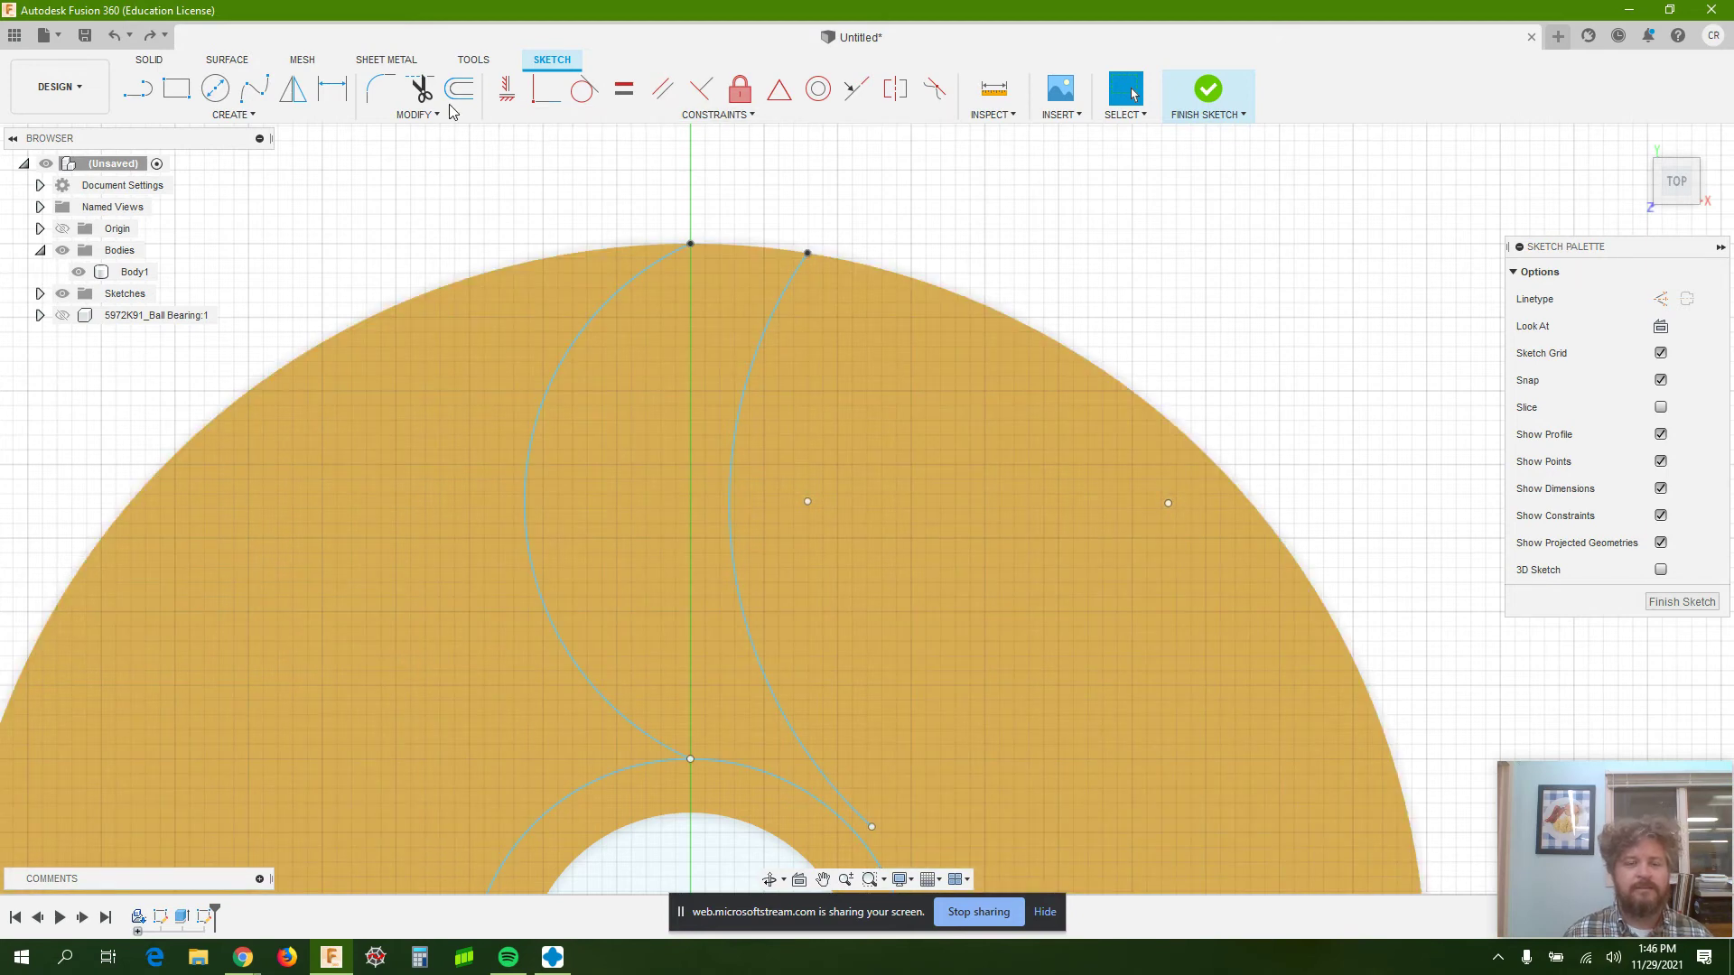
scroll(722, 469, down, 3)
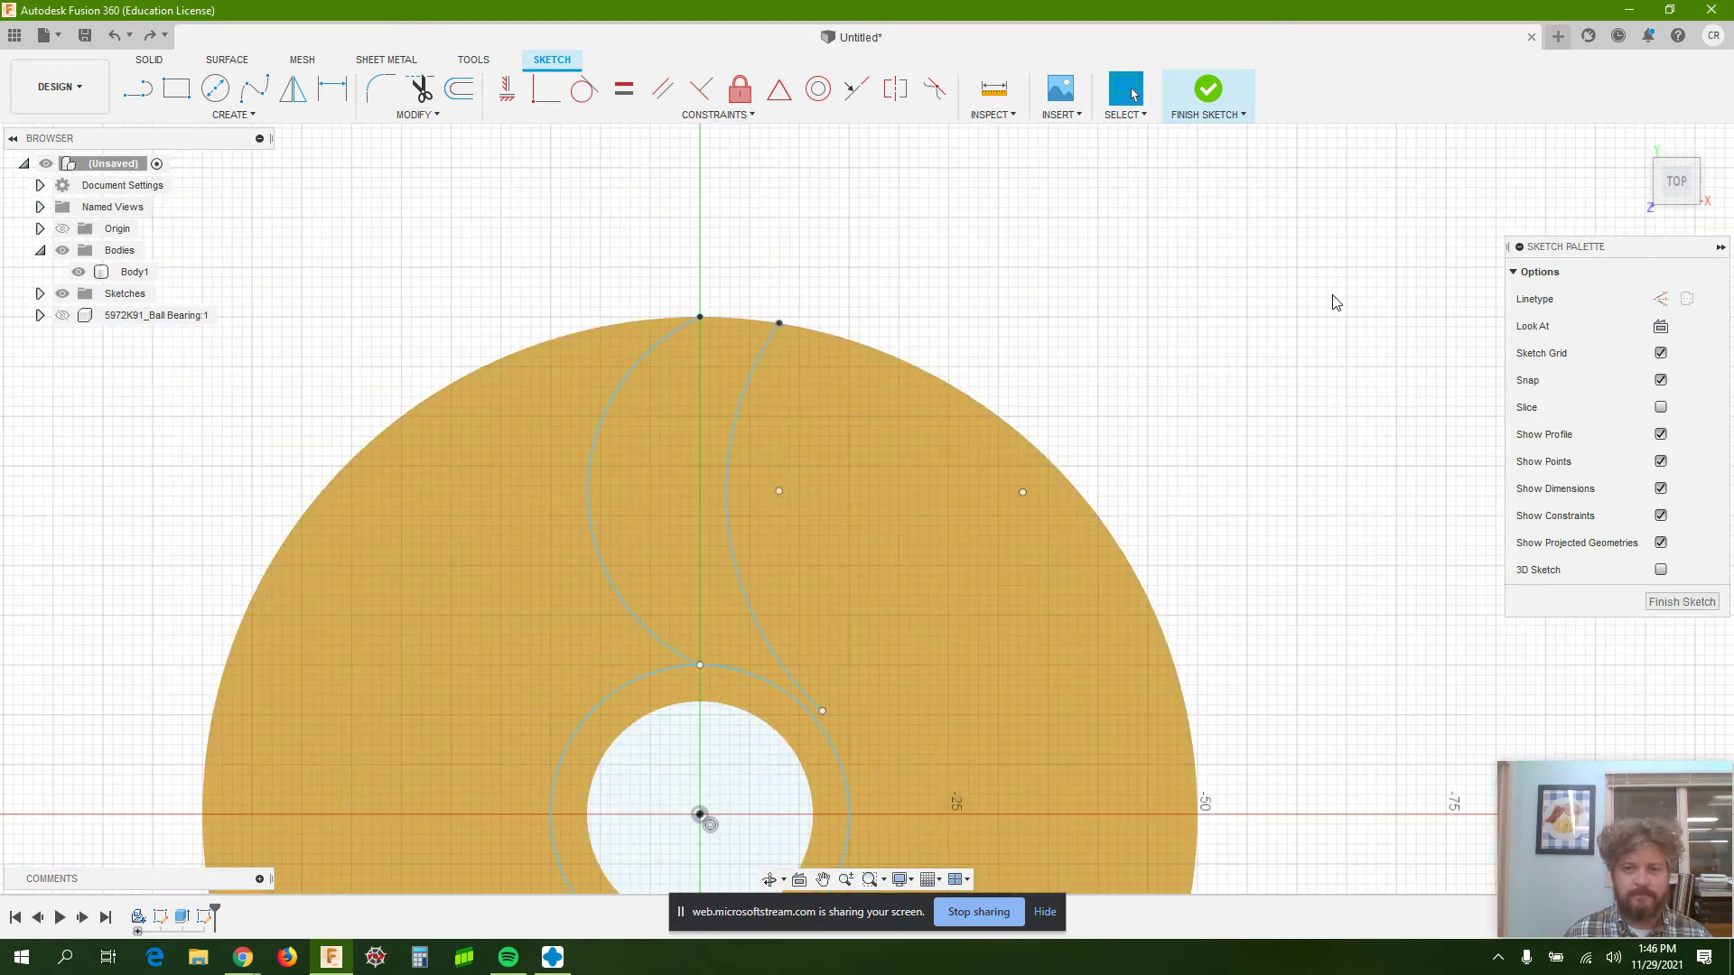
scroll(1335, 303, down, 3)
scroll(1163, 436, up, 2)
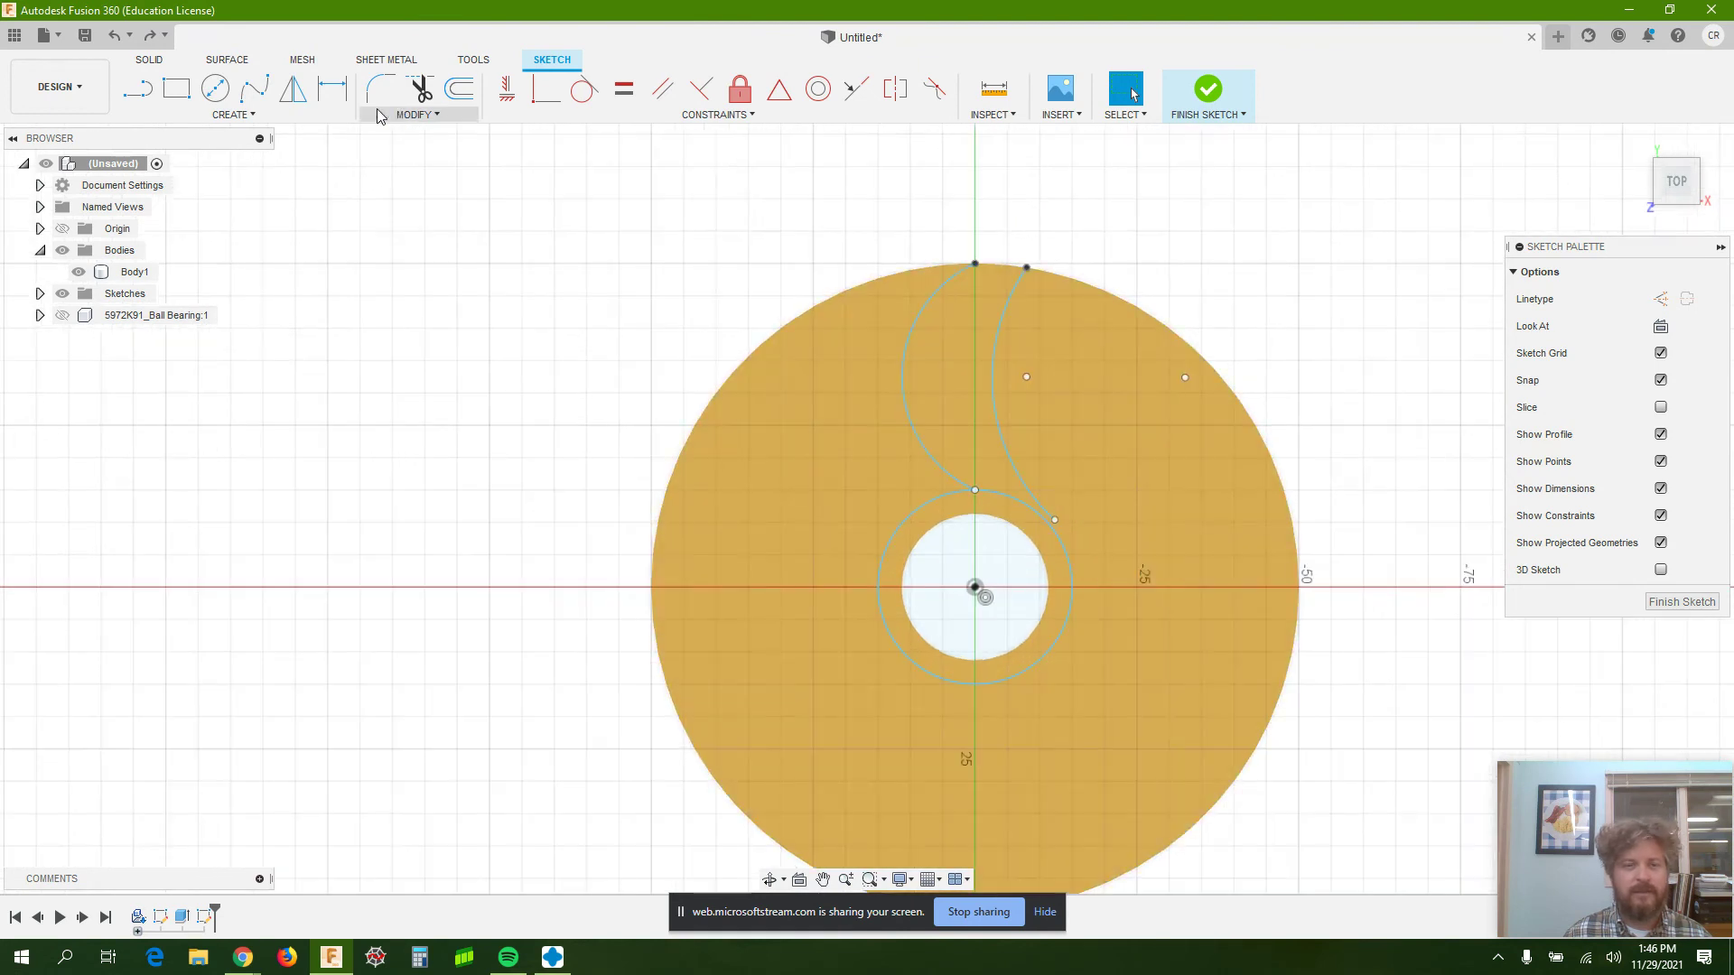
click(246, 114)
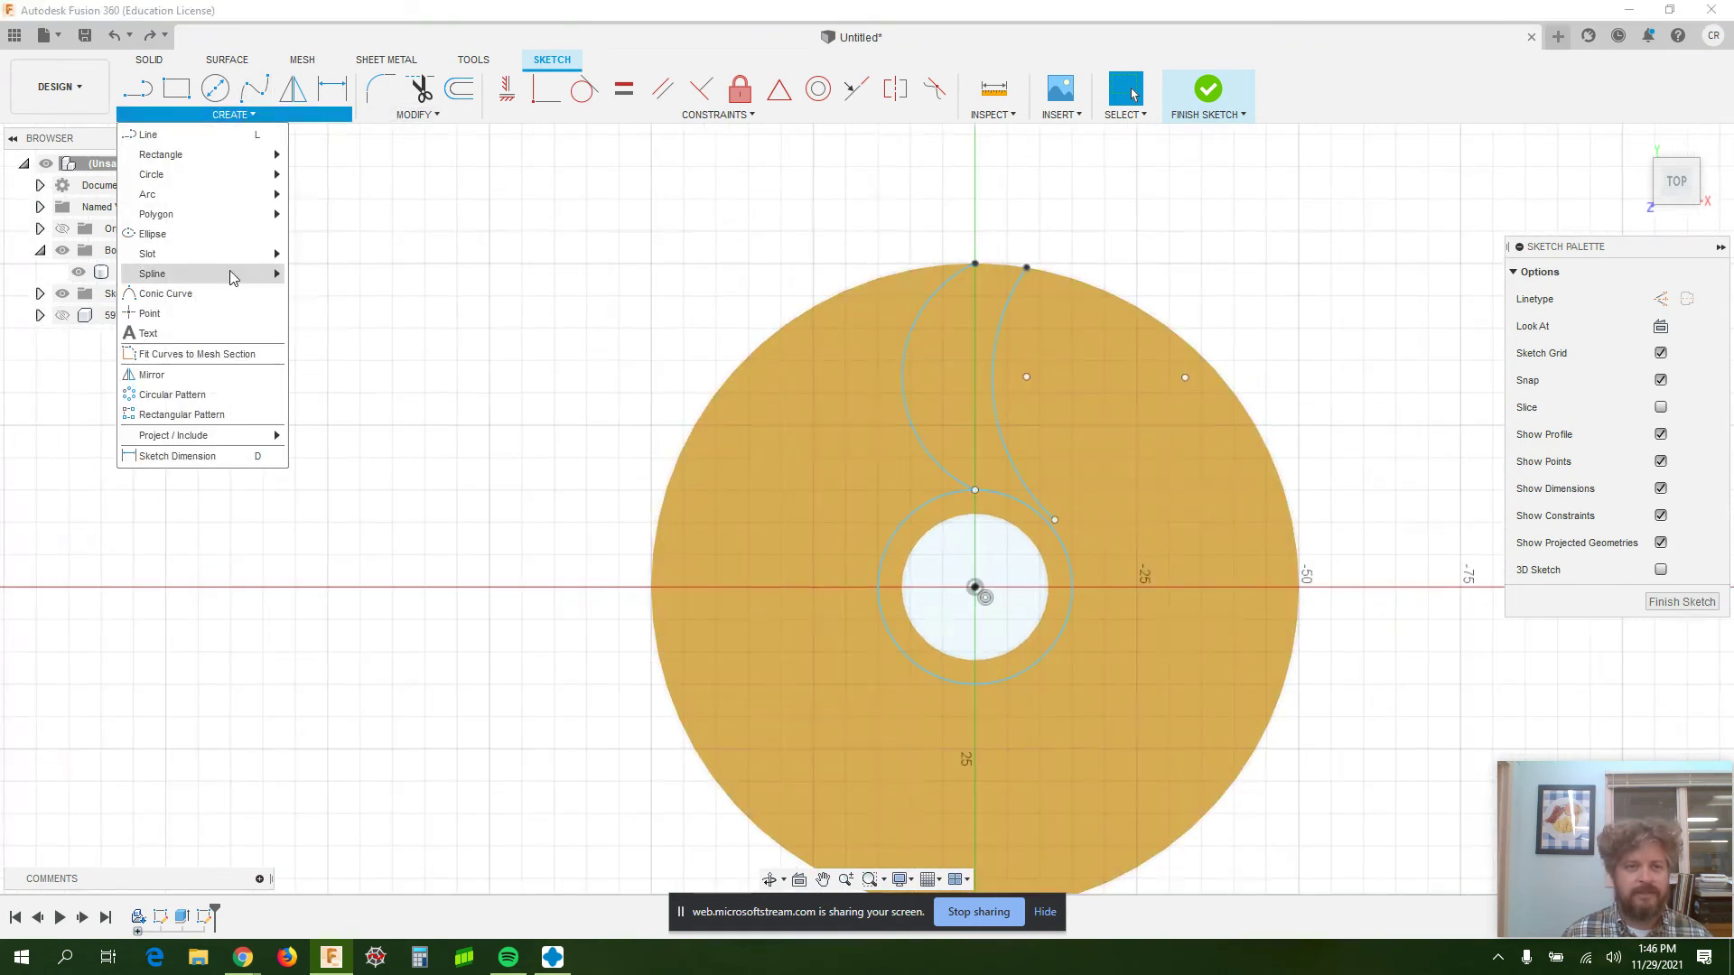
click(199, 402)
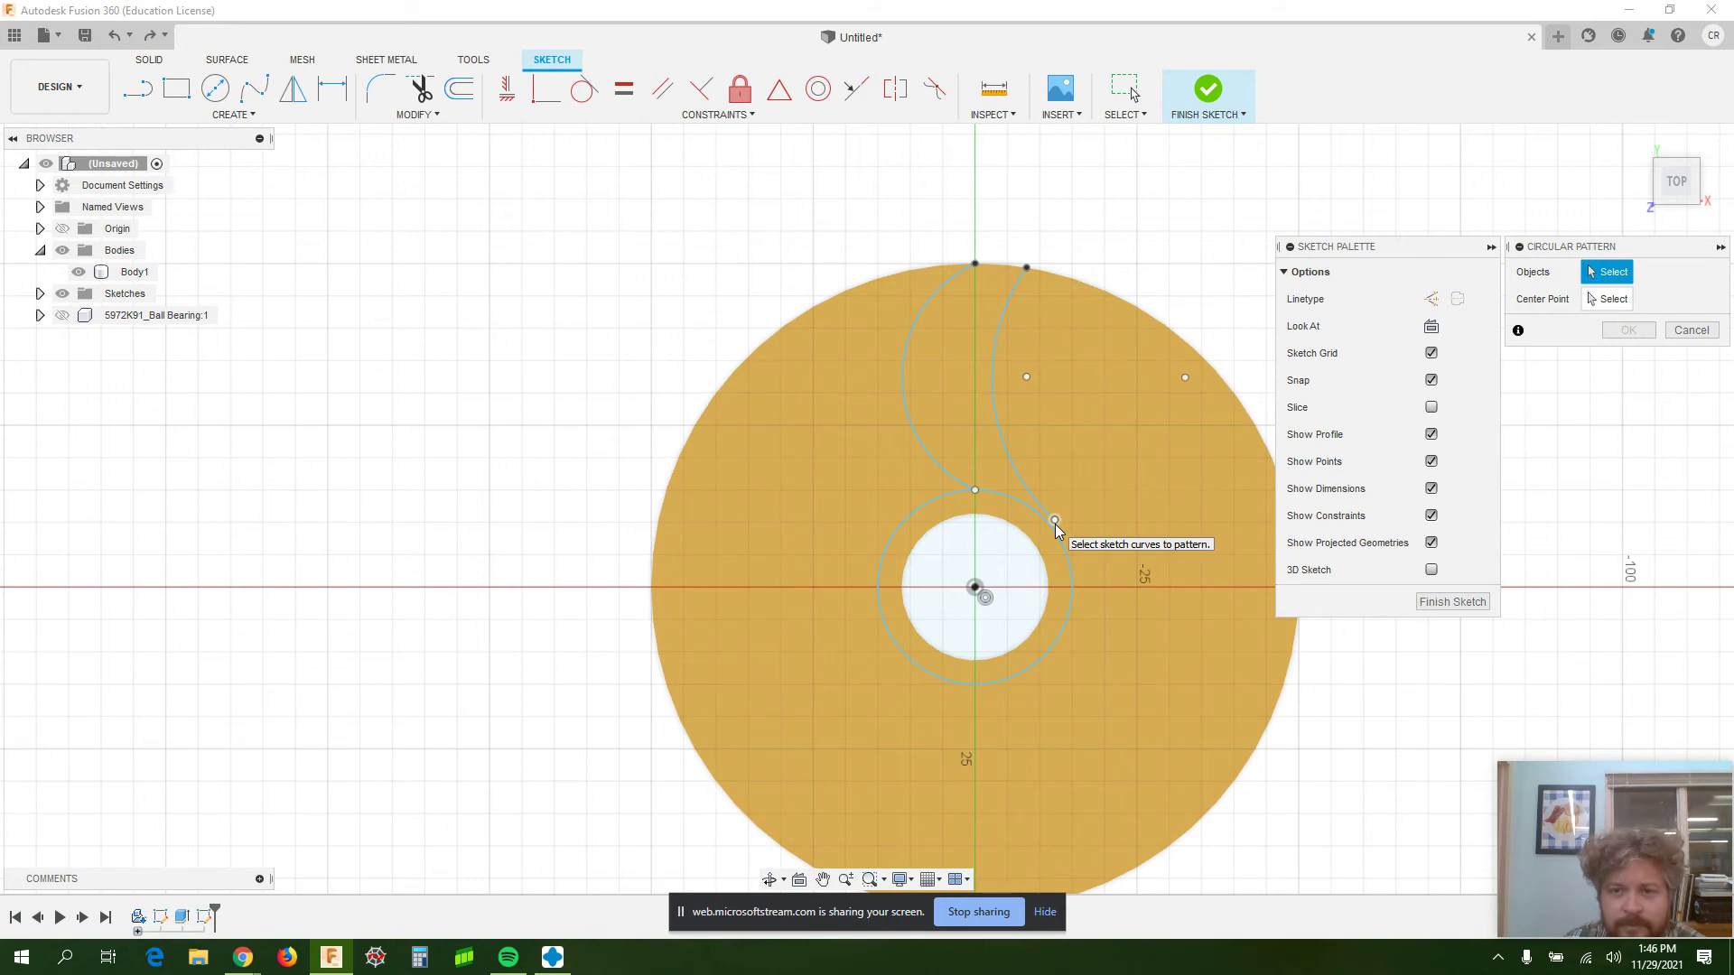
click(1689, 331)
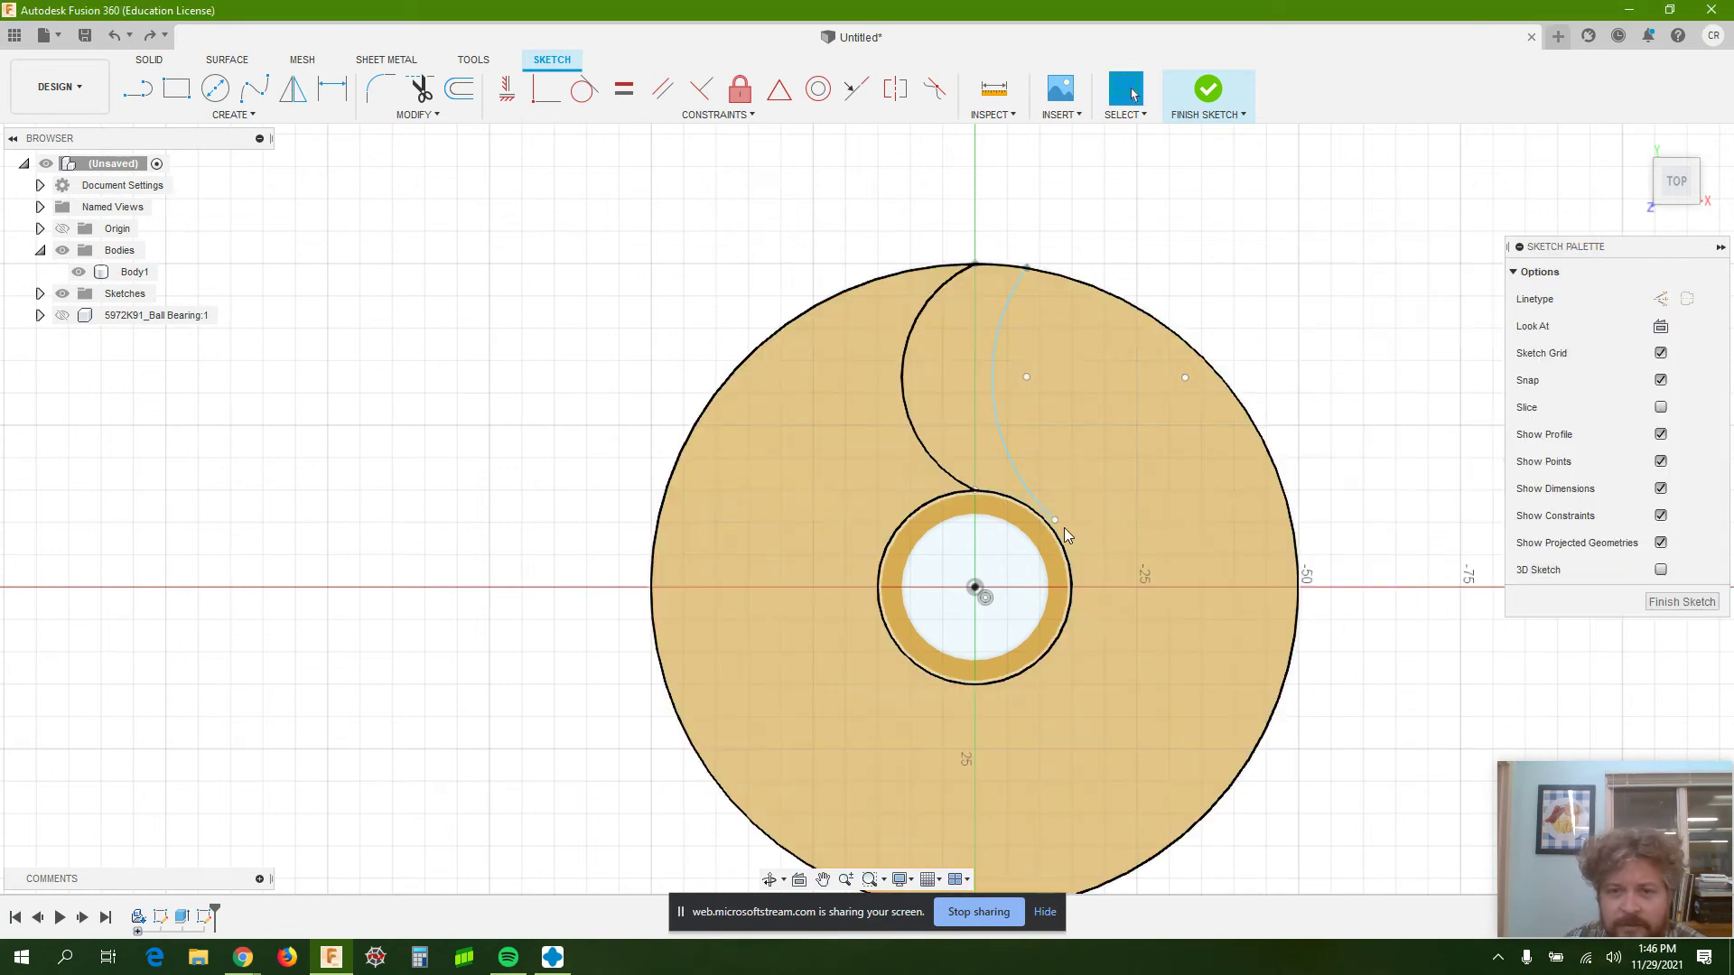
Snap the second arc's lower endpoint back onto the inner circle.
drag(1053, 522, 1046, 523)
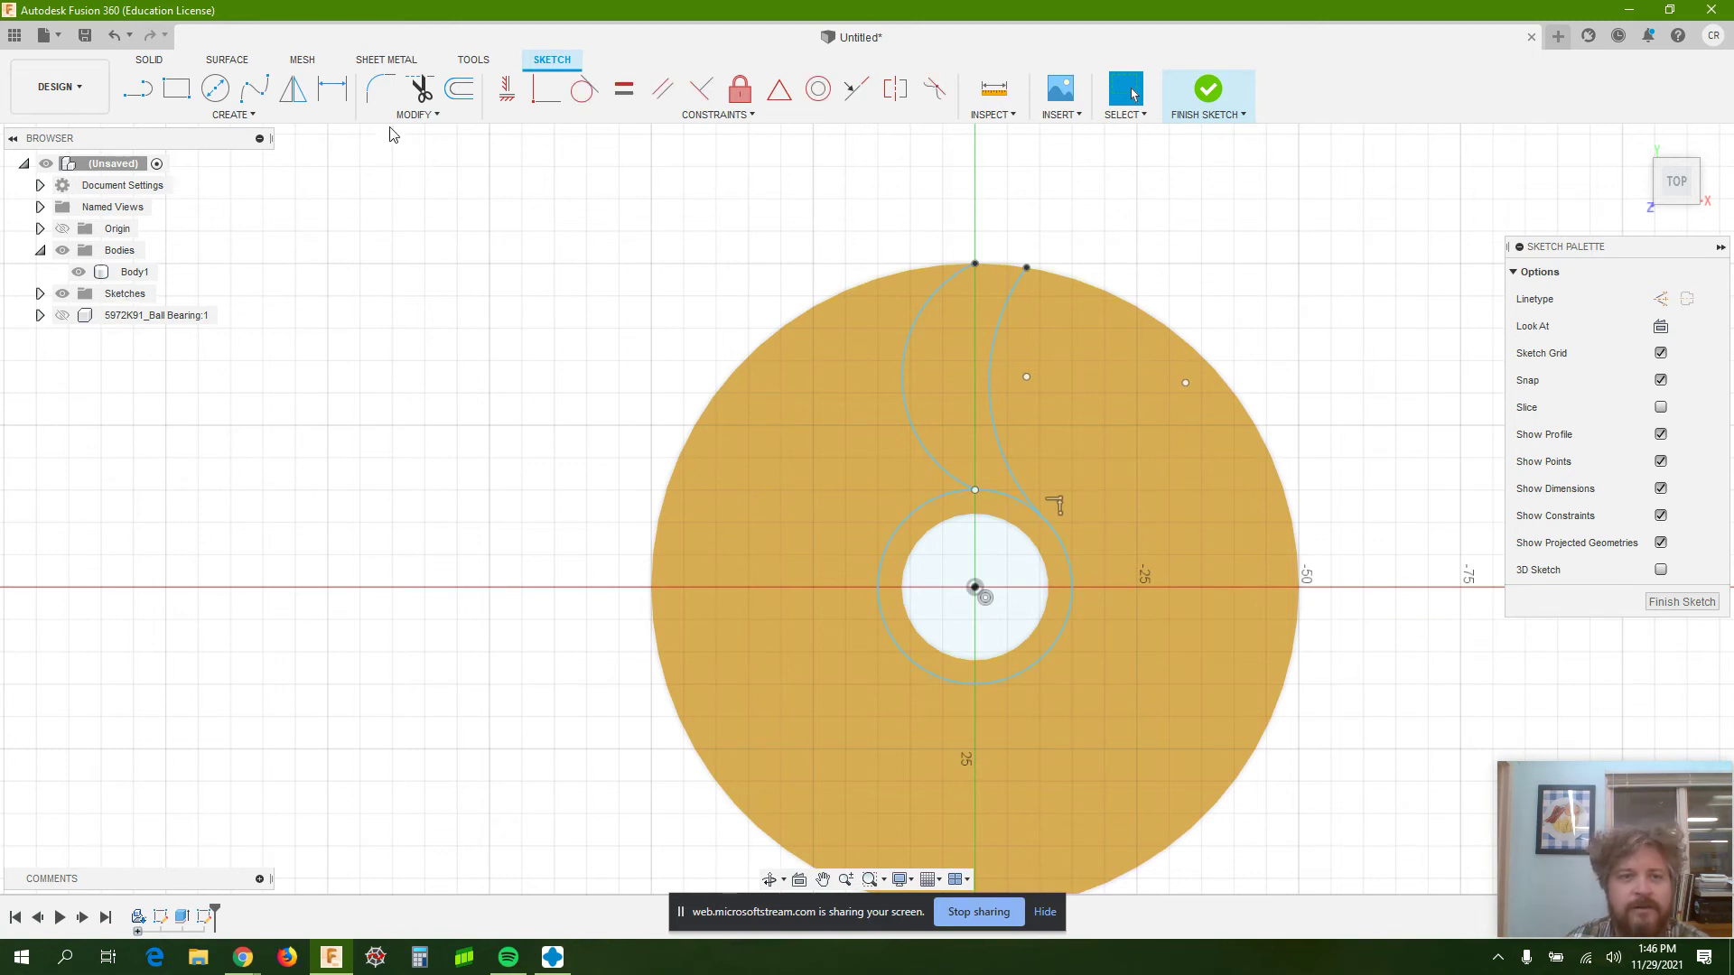
Set up a Circular Pattern of both blade arcs with the origin as its center point.
click(233, 115)
click(227, 401)
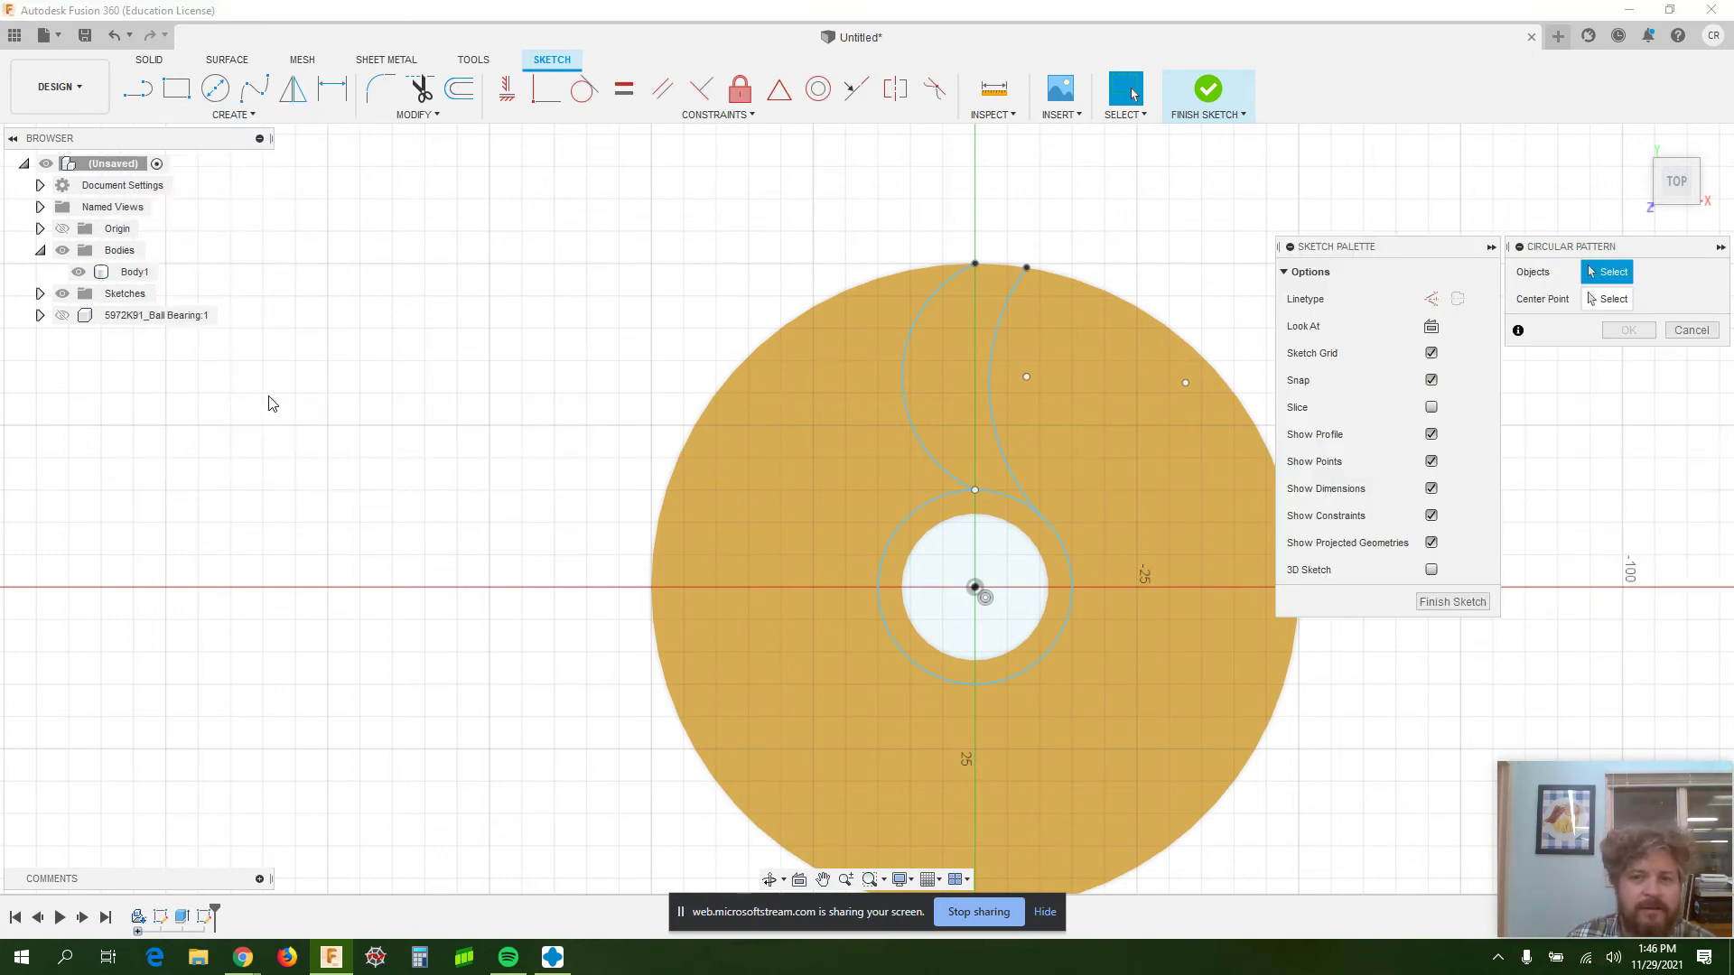
click(902, 352)
click(993, 345)
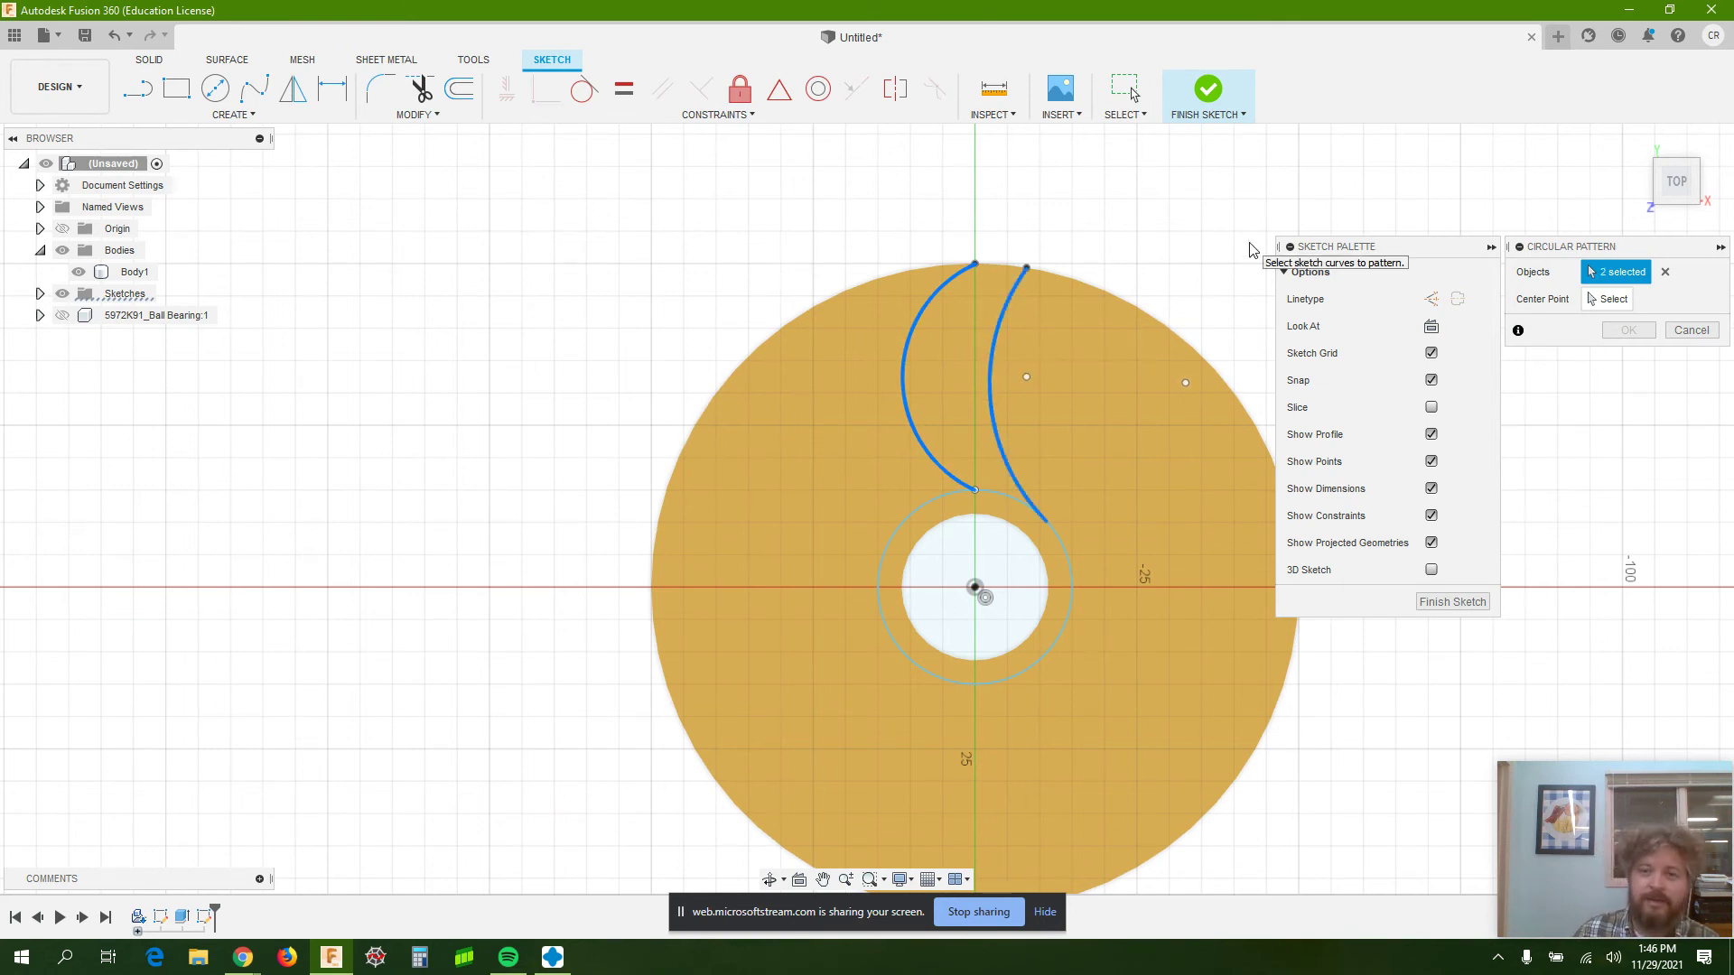
click(1594, 301)
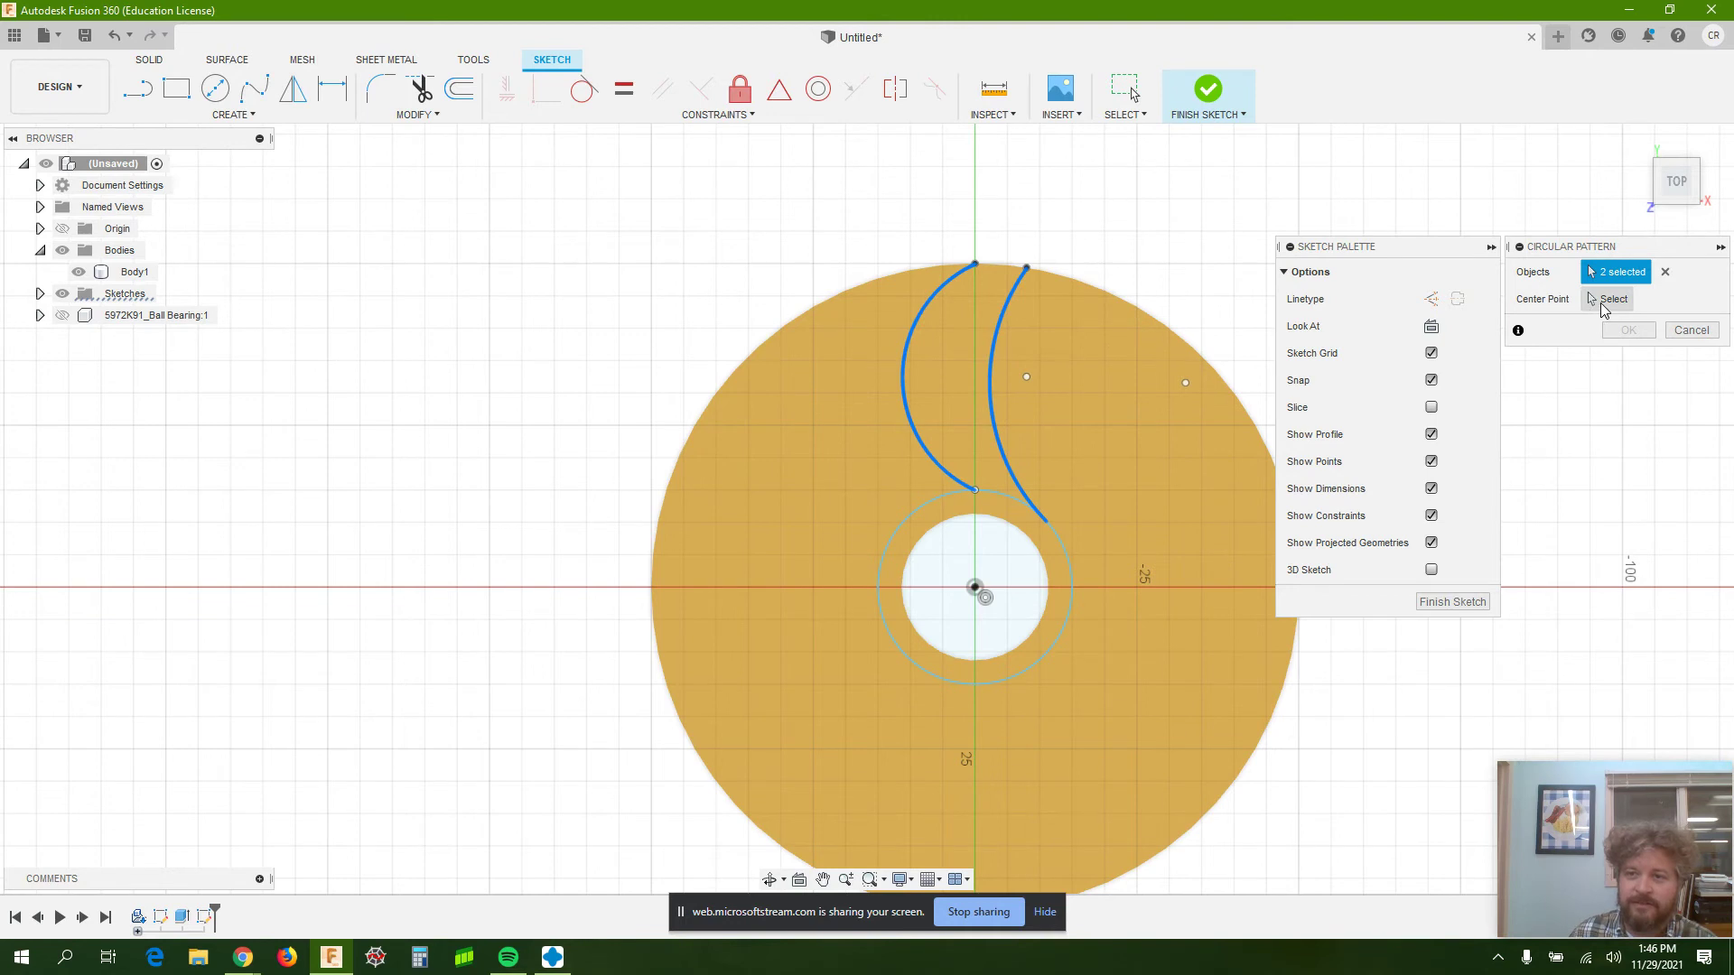
click(976, 588)
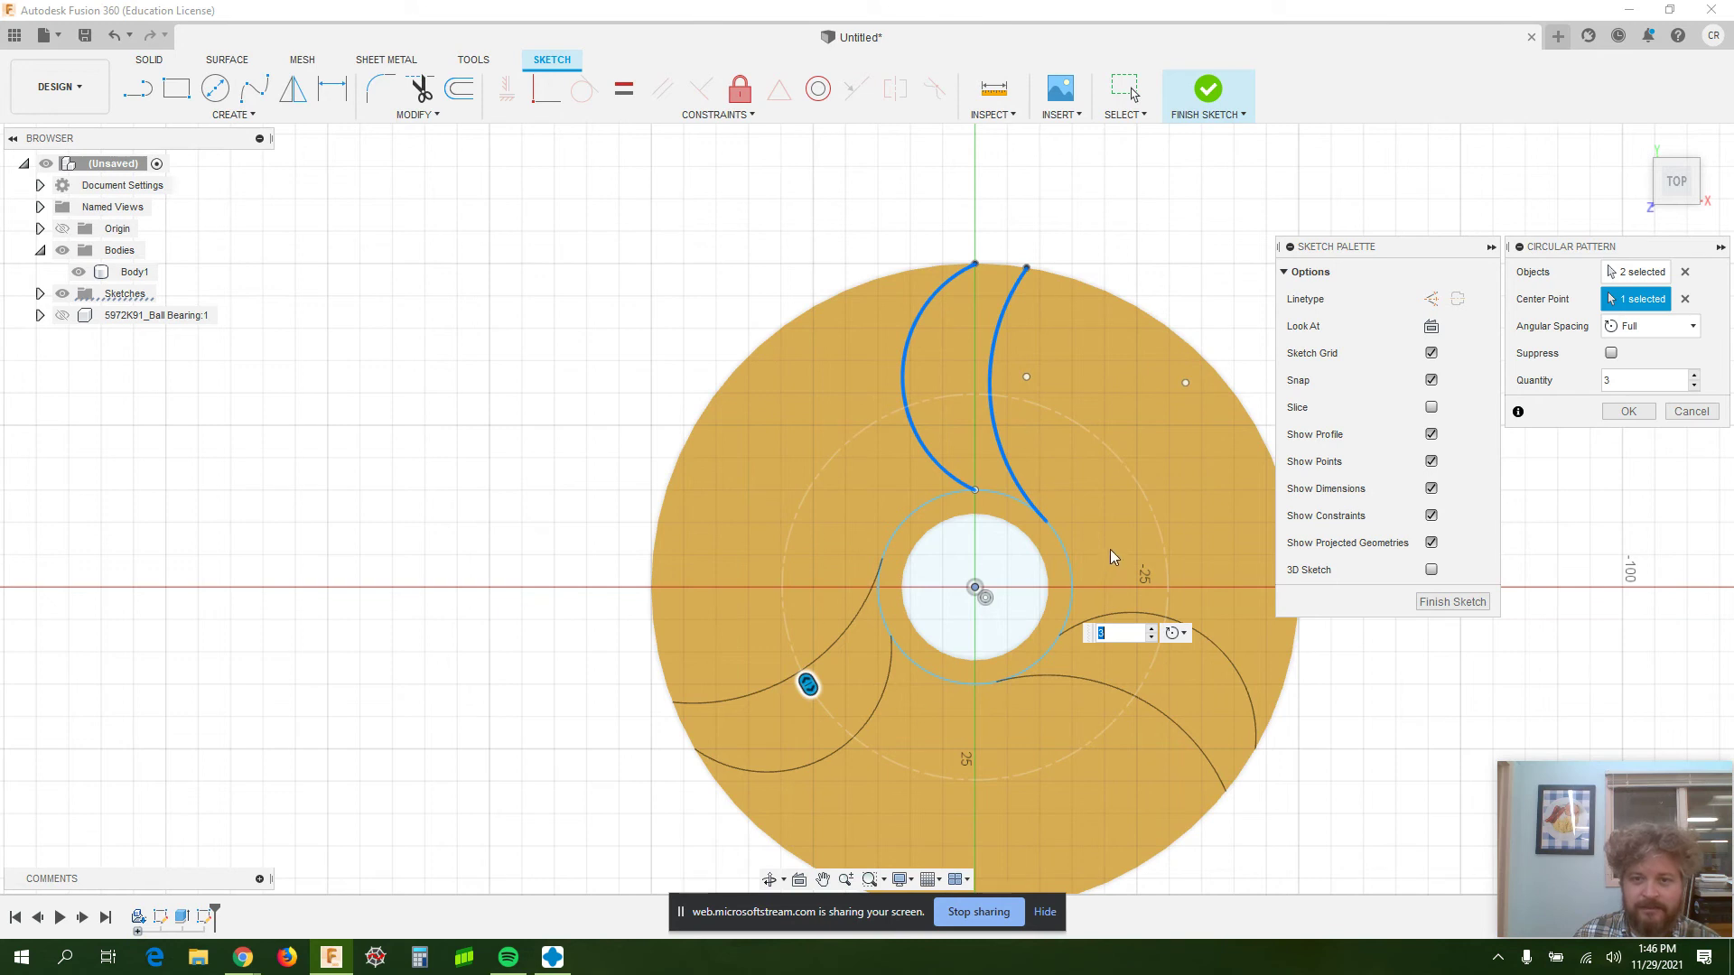
Try pattern quantities of 8 and 2 and check the angular spacing choices.
text(8)
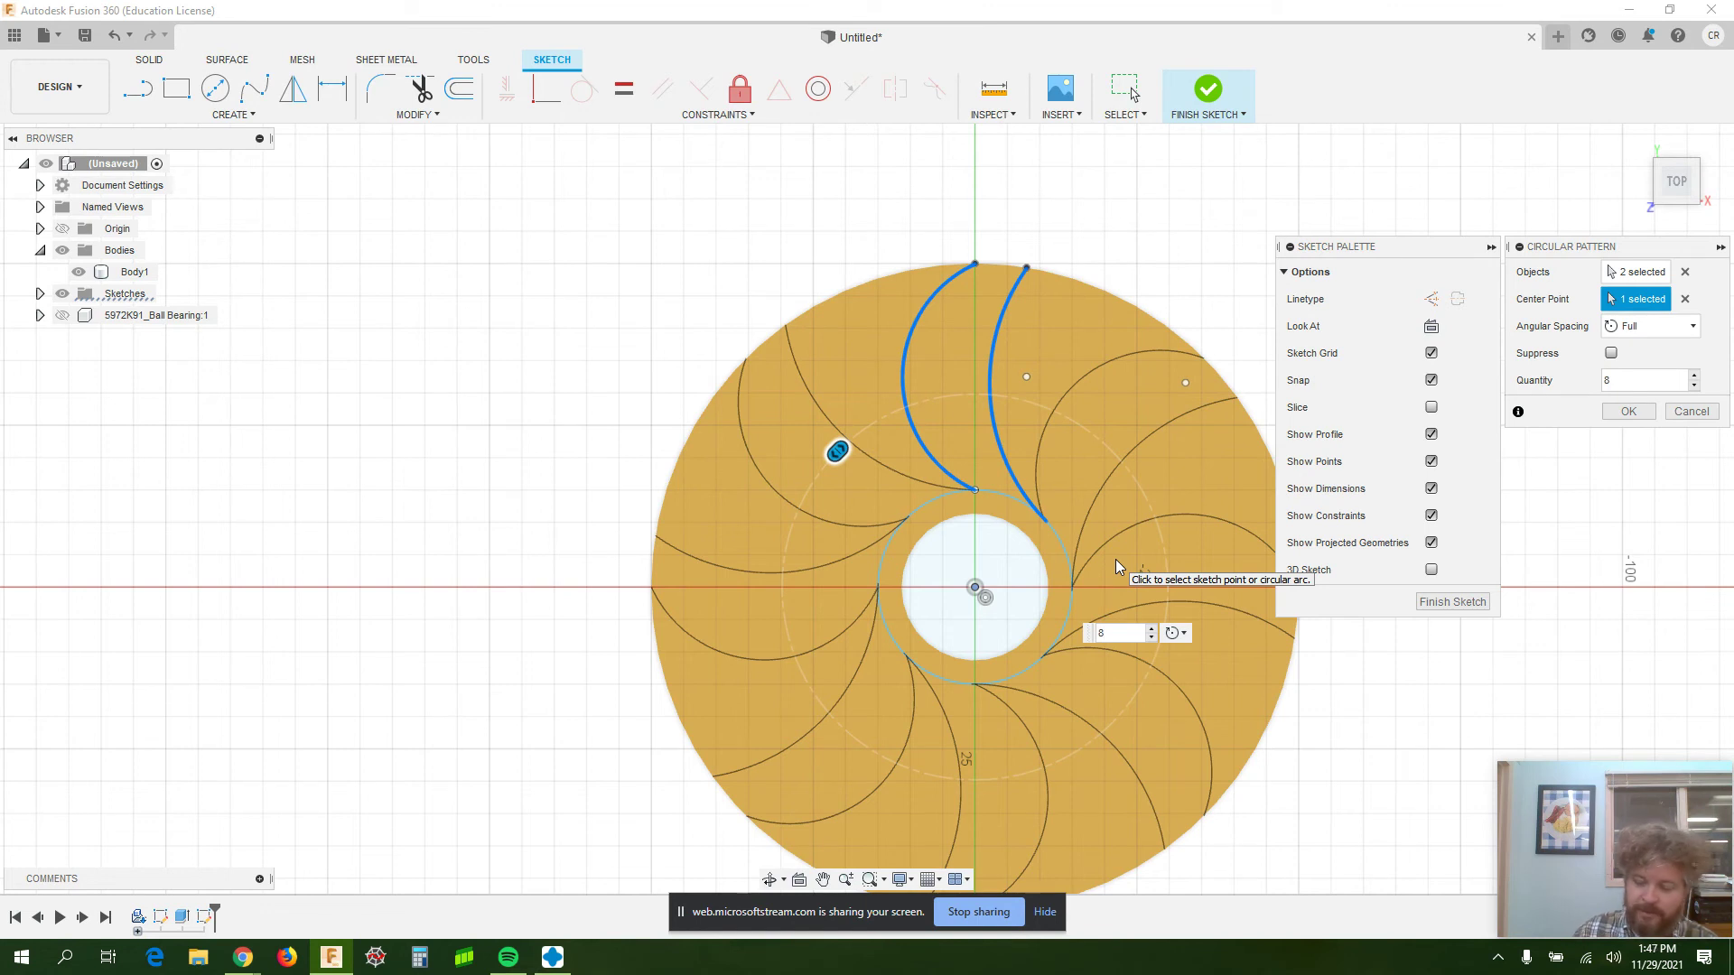
text(2)
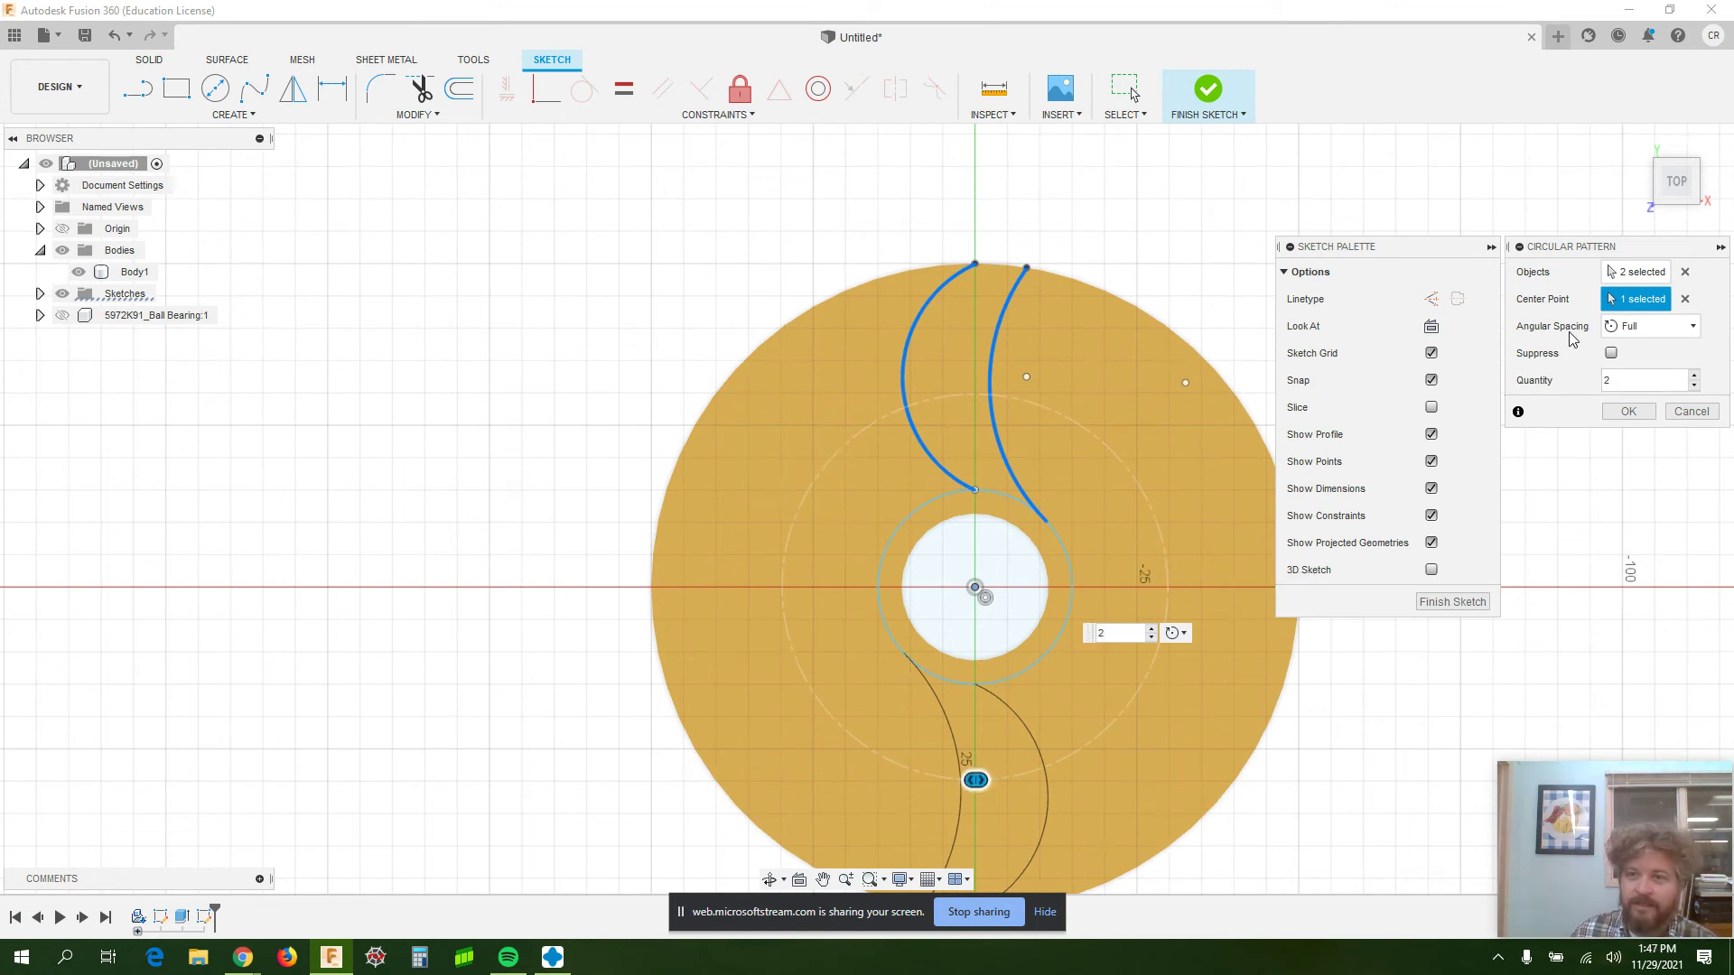
click(1675, 335)
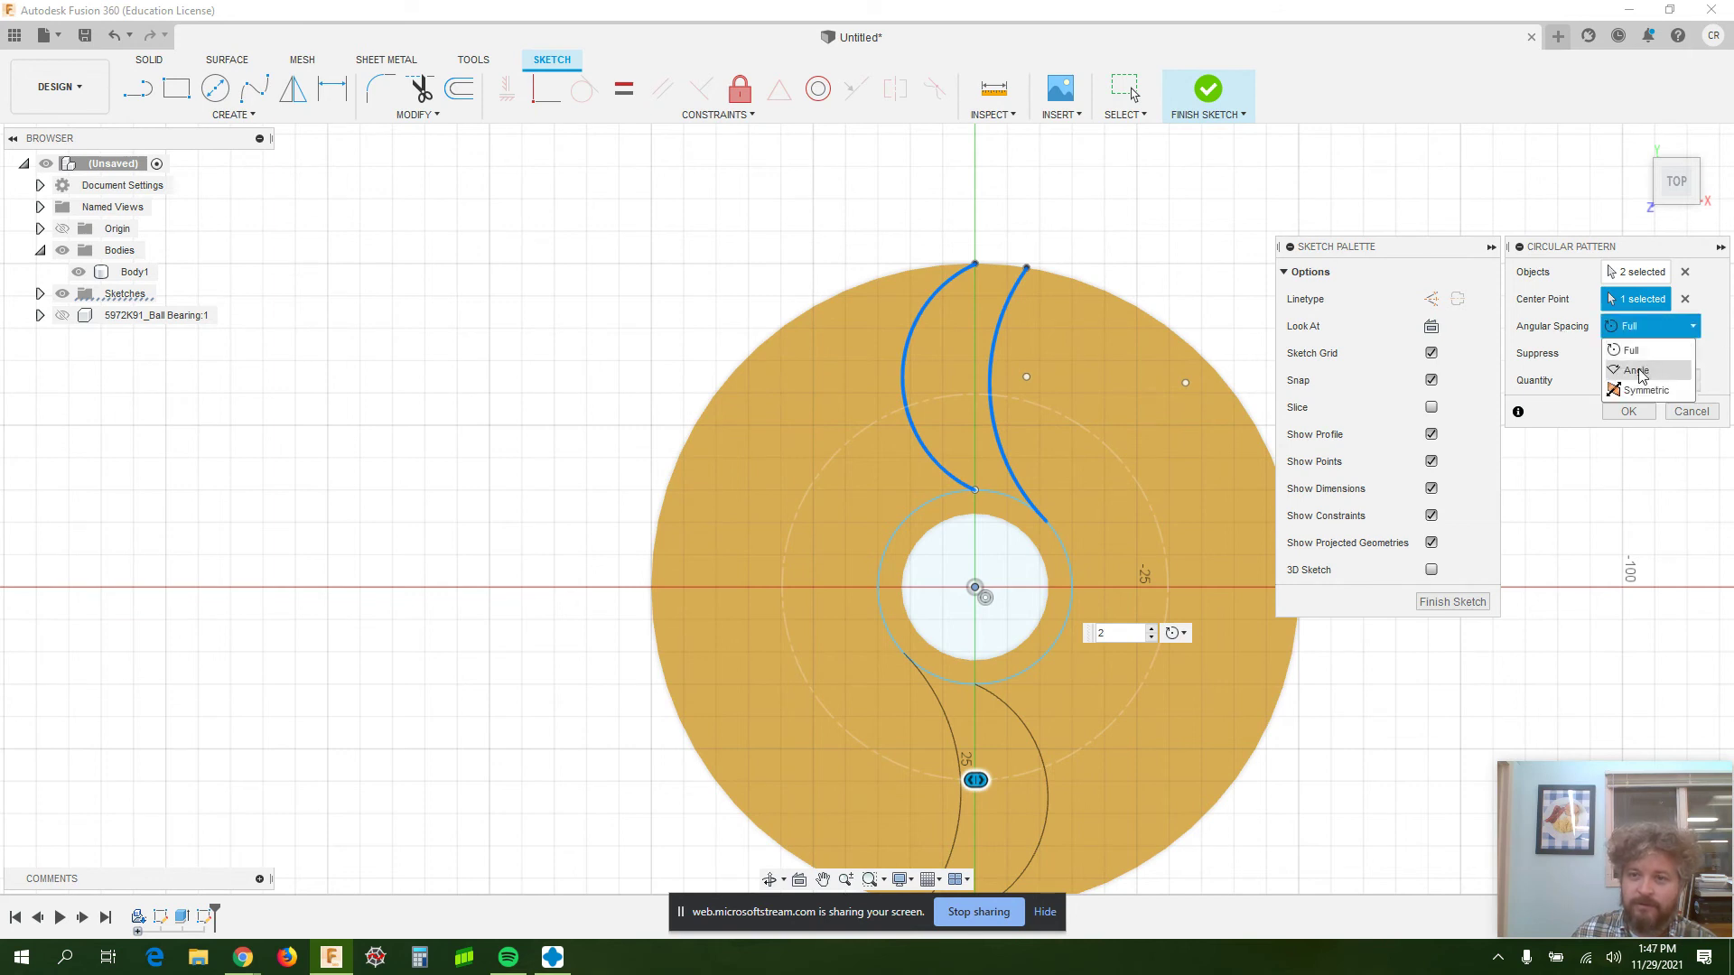
click(1727, 352)
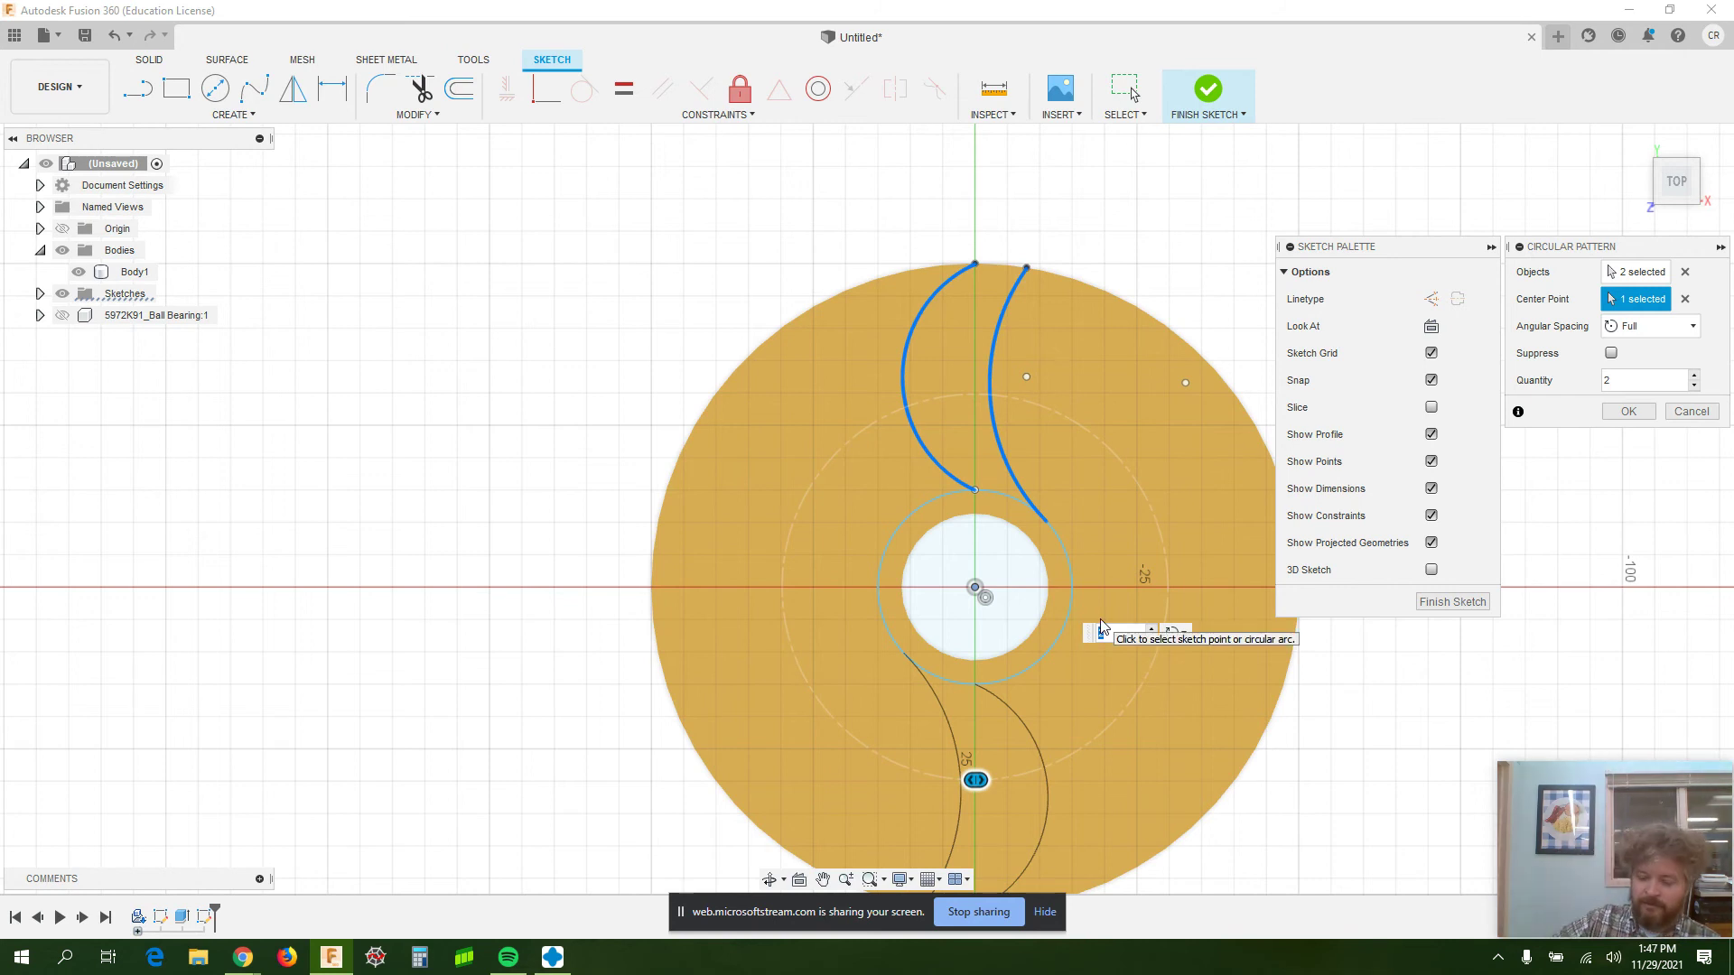
Set the circular pattern quantity to 9 with full angular spacing, apply it, and finish the sketch.
text(9)
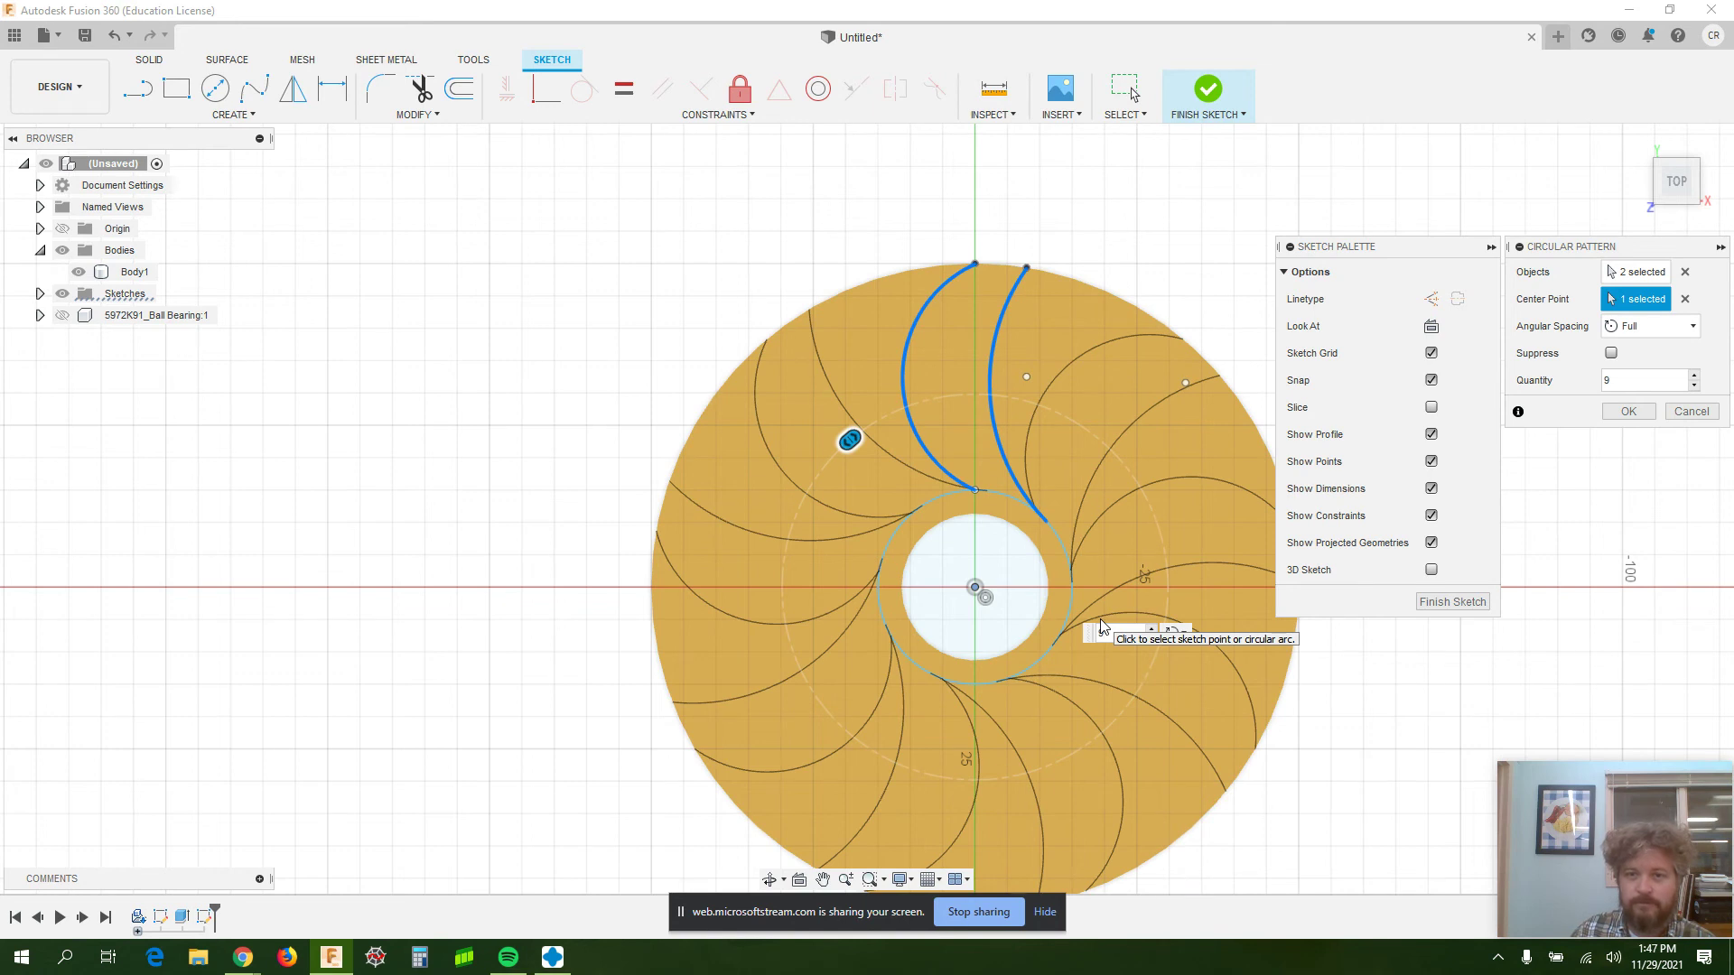
click(1628, 412)
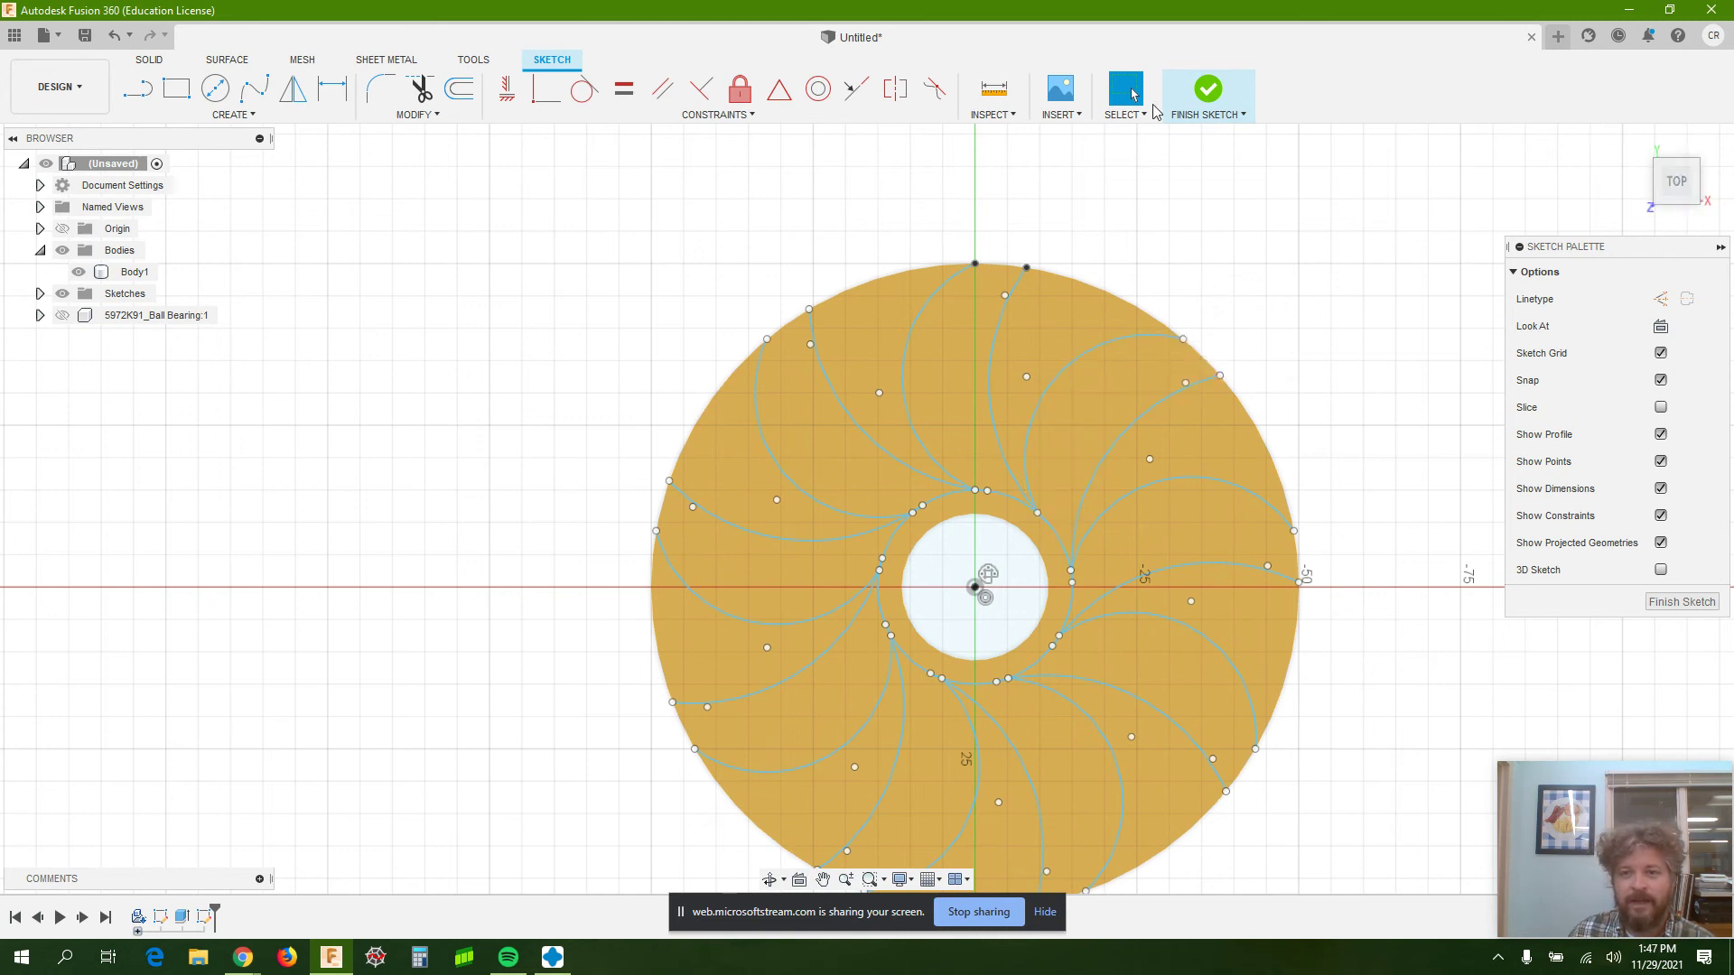
click(1210, 90)
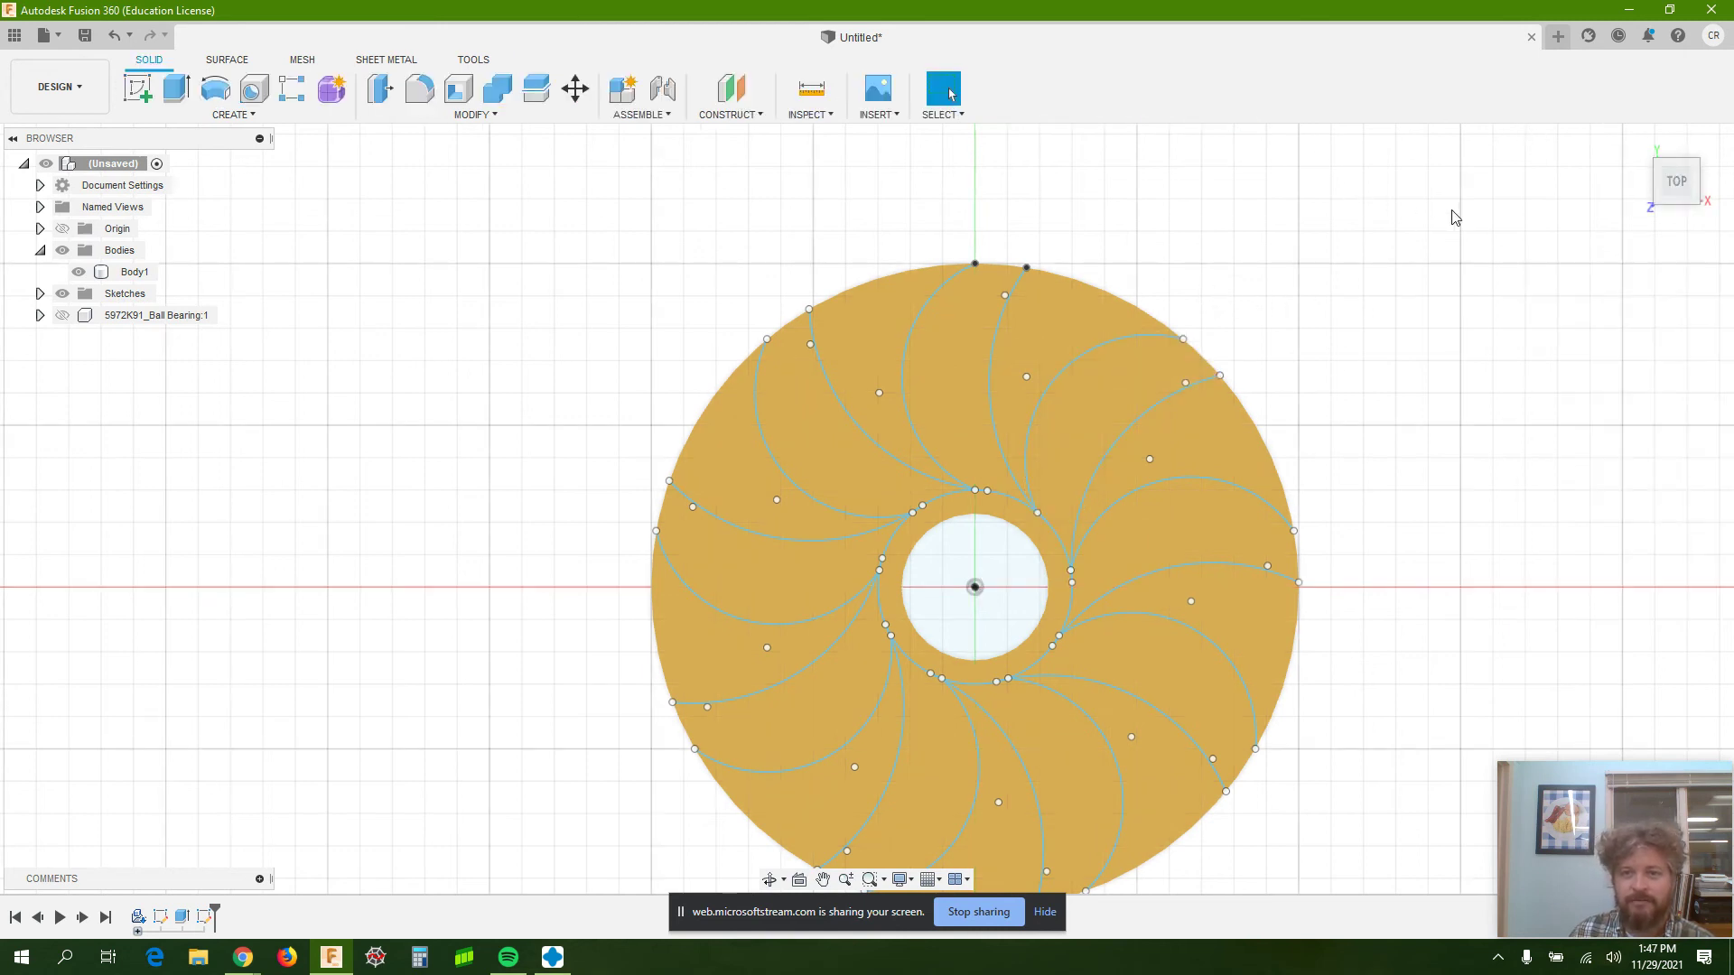
Extrude the nine narrow-tipped profiles between the blades as a cut with a distance of -12 mm through the disc.
click(1635, 141)
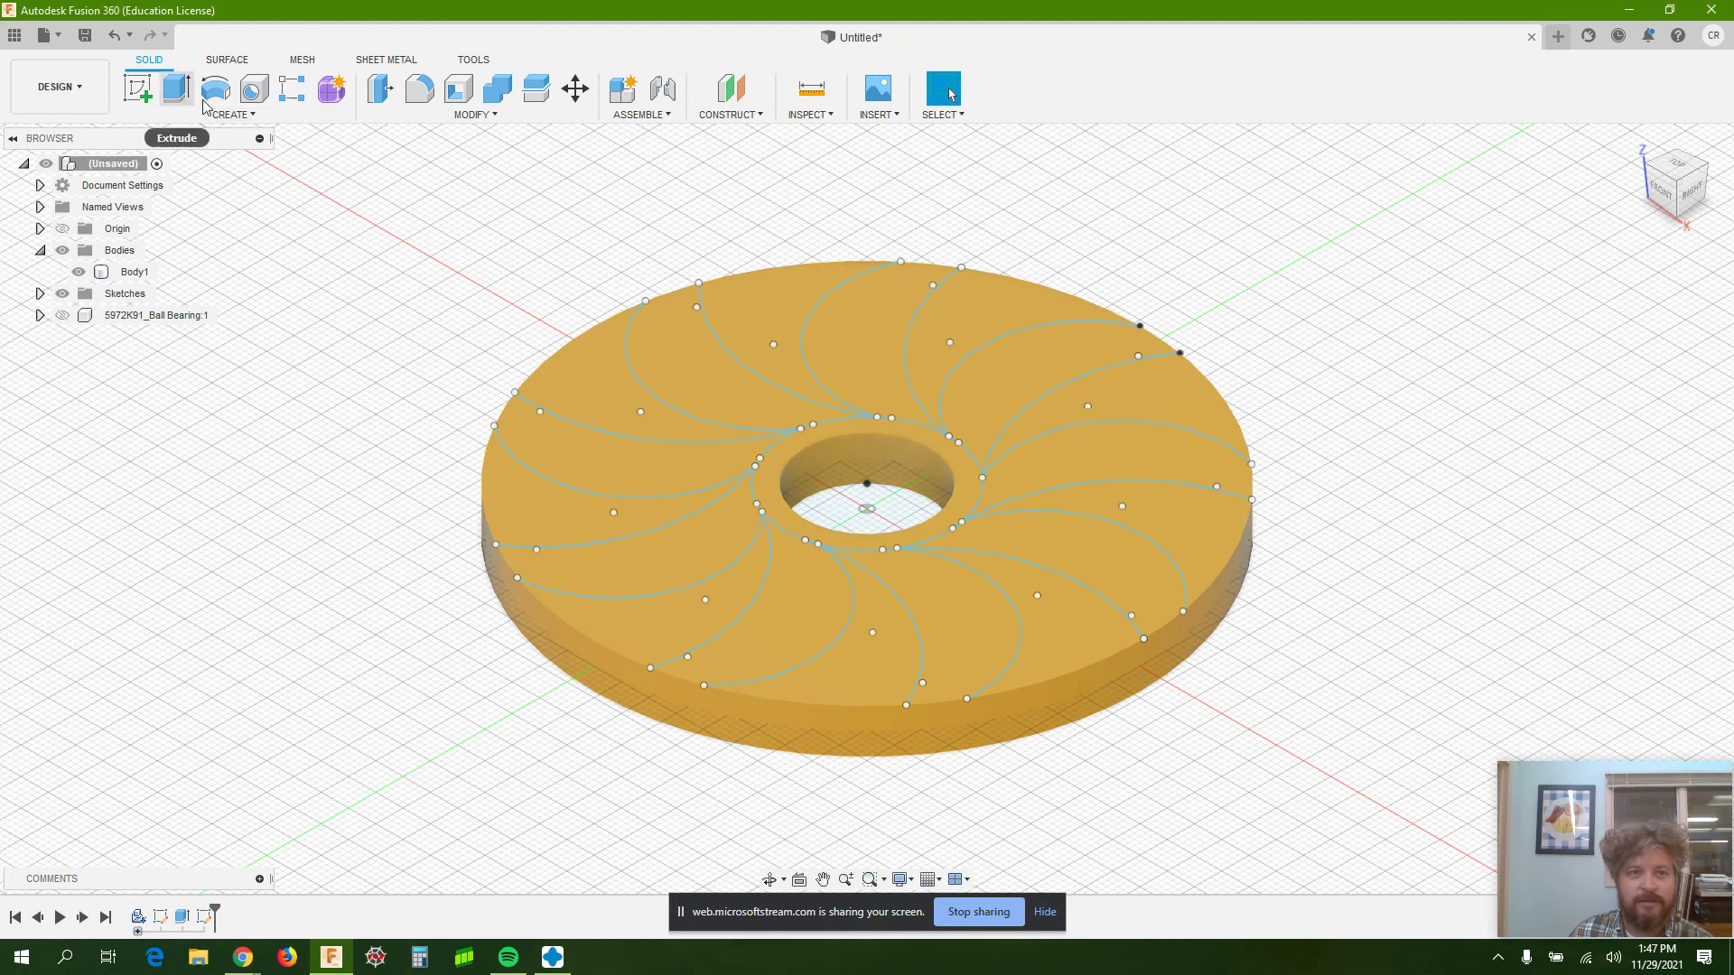
key(e)
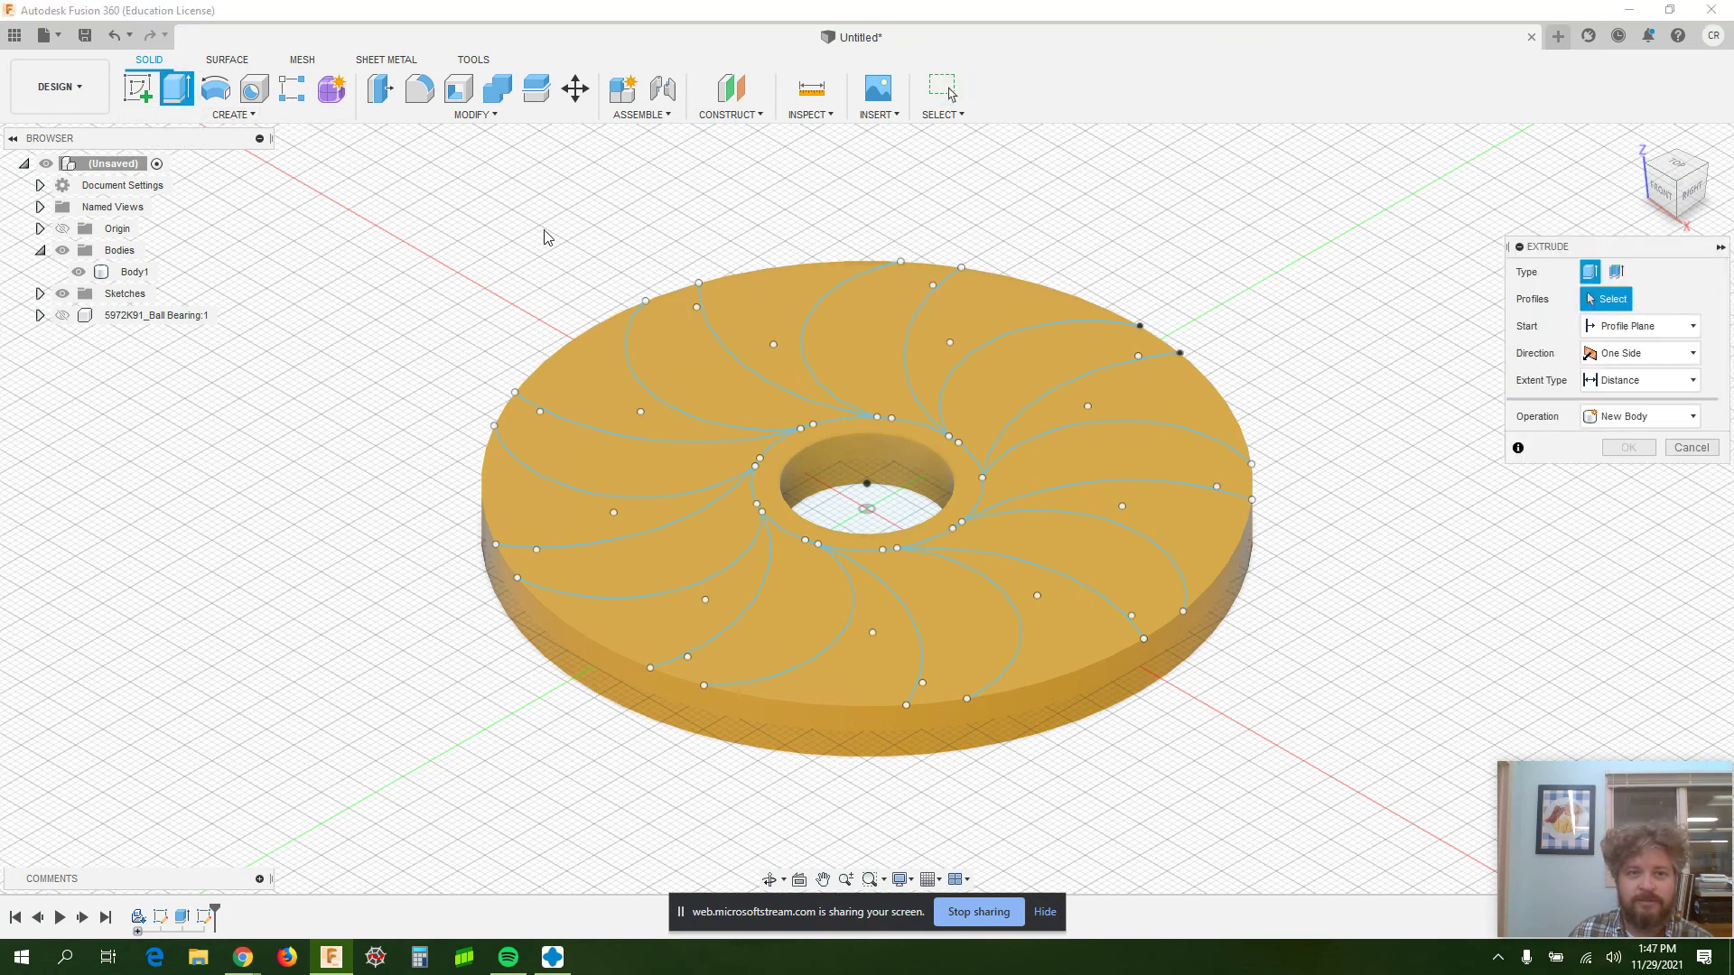
click(614, 366)
click(773, 310)
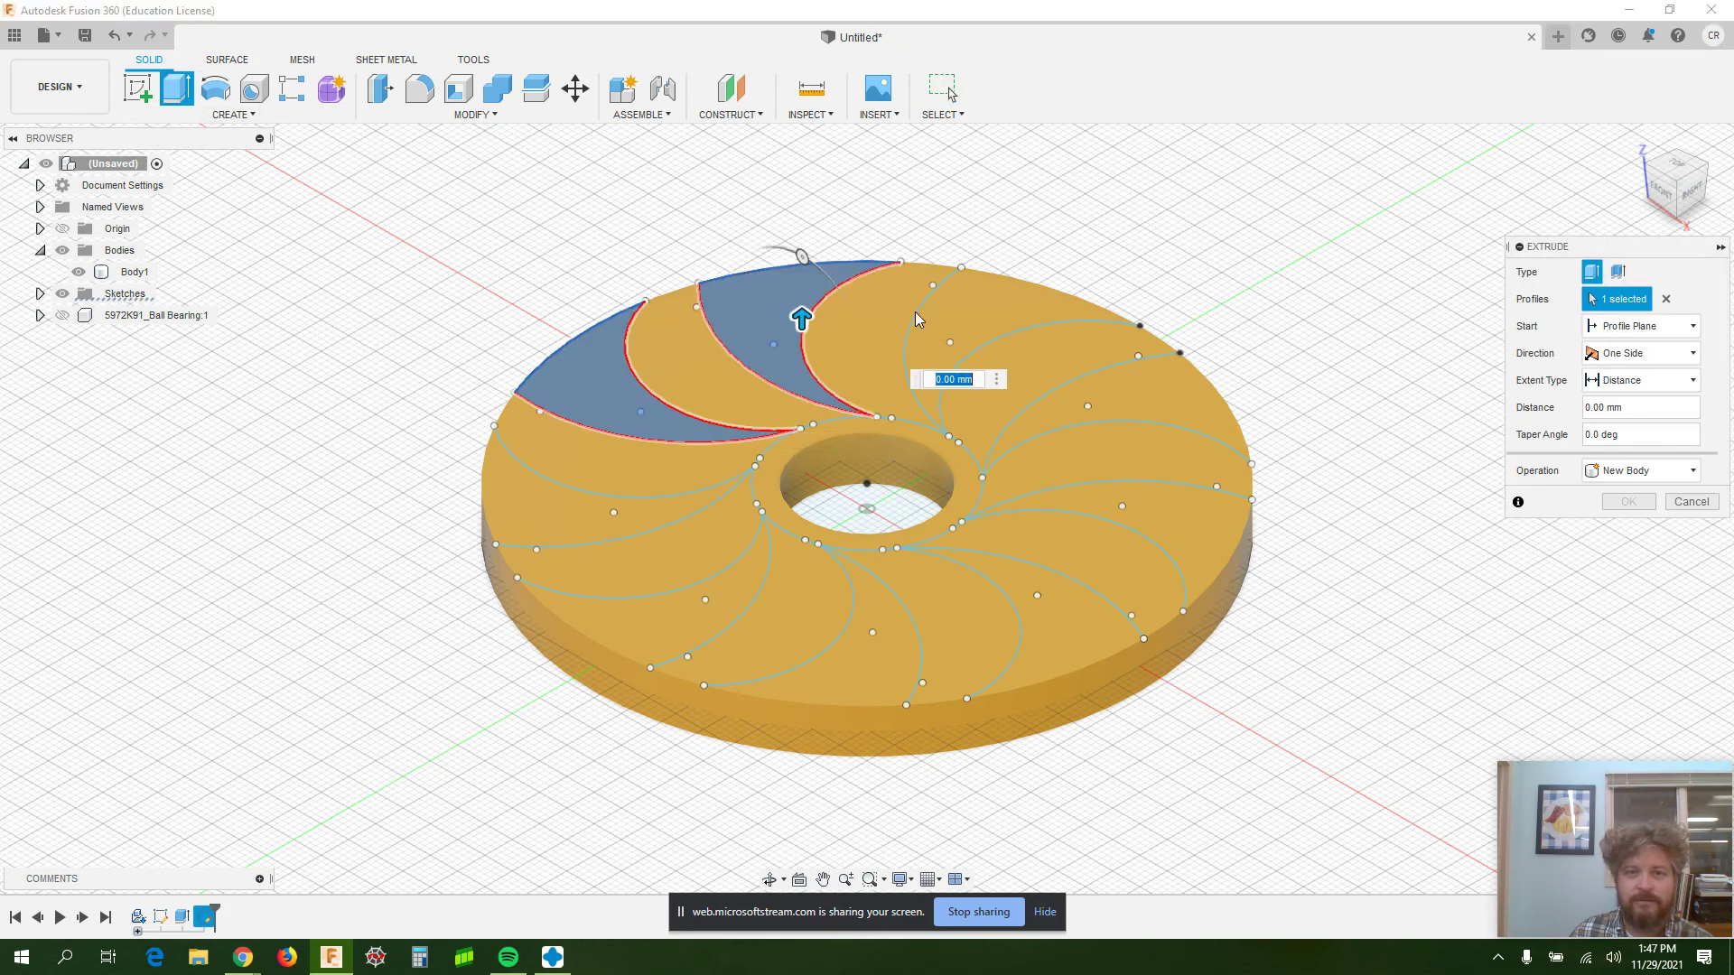
click(983, 324)
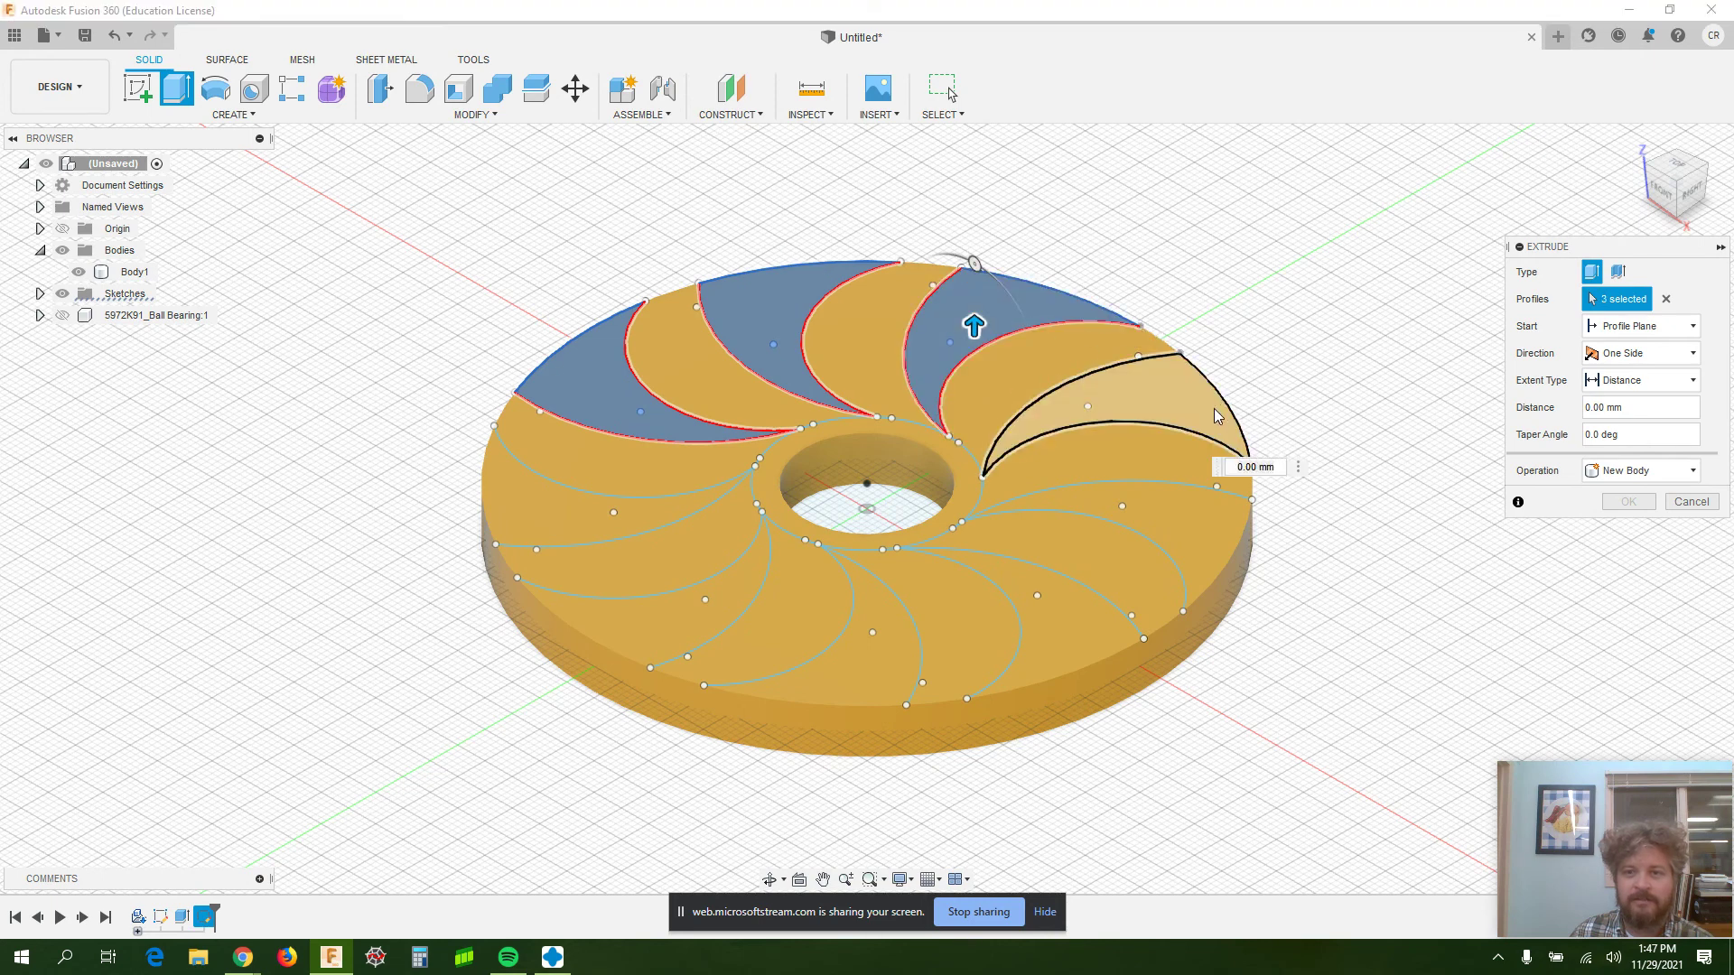
click(1164, 424)
click(1218, 546)
click(1057, 623)
click(863, 677)
click(632, 623)
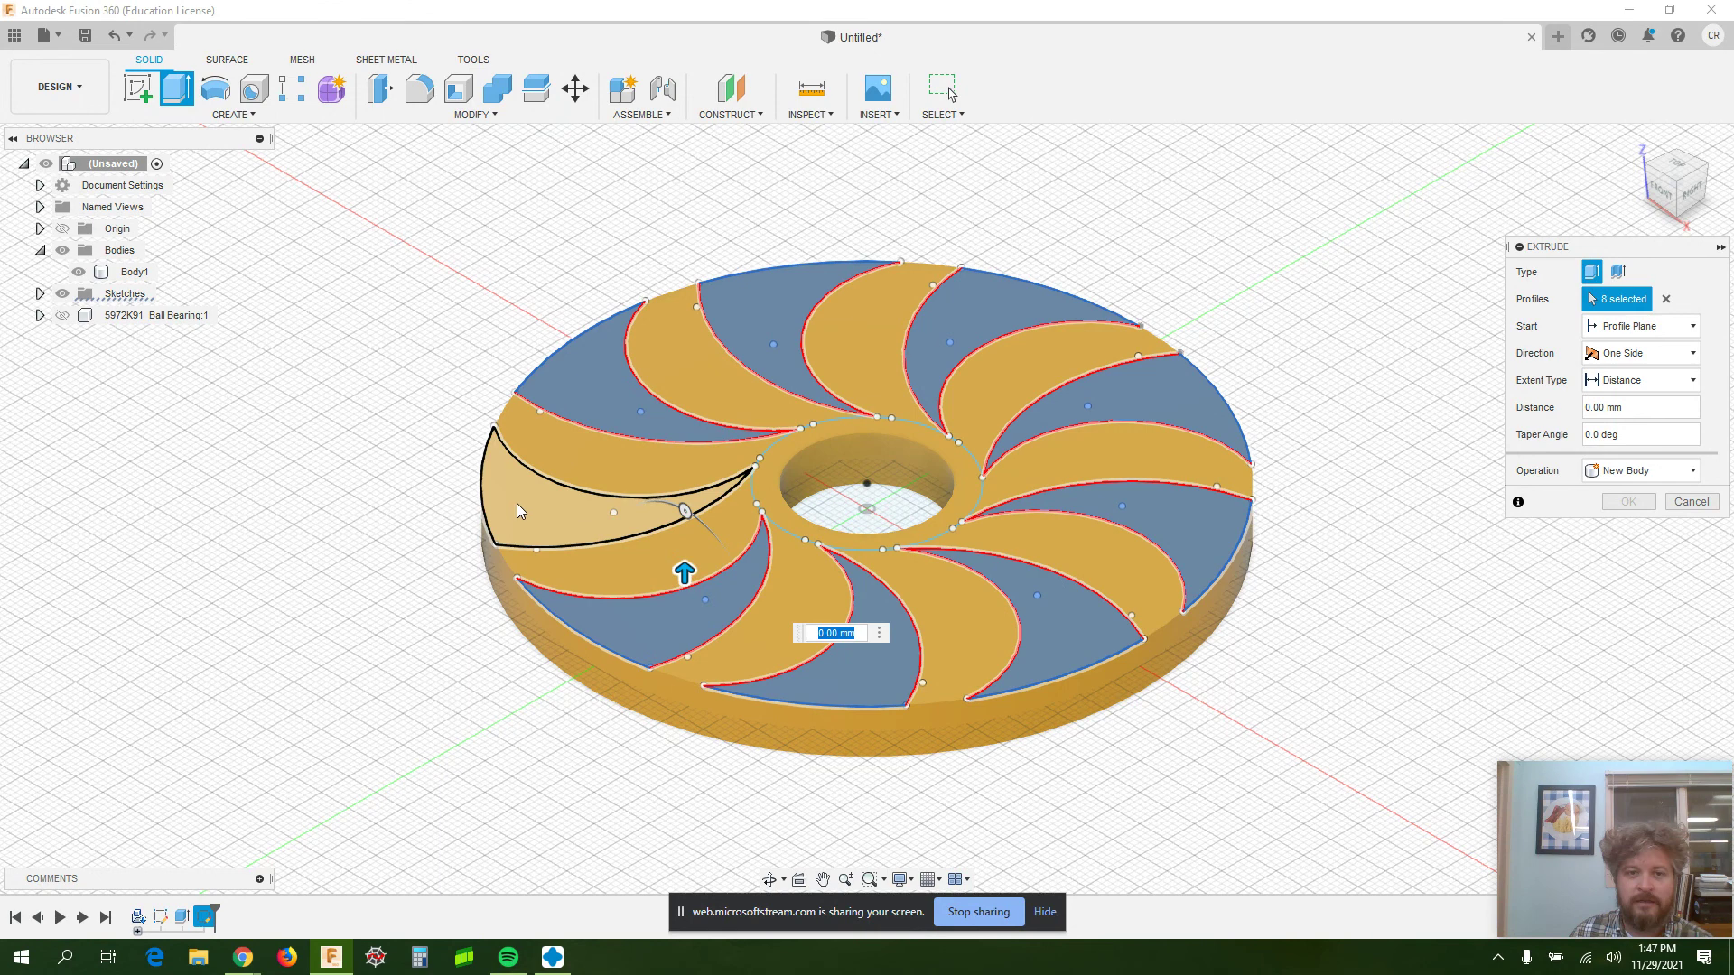
click(614, 510)
click(1638, 470)
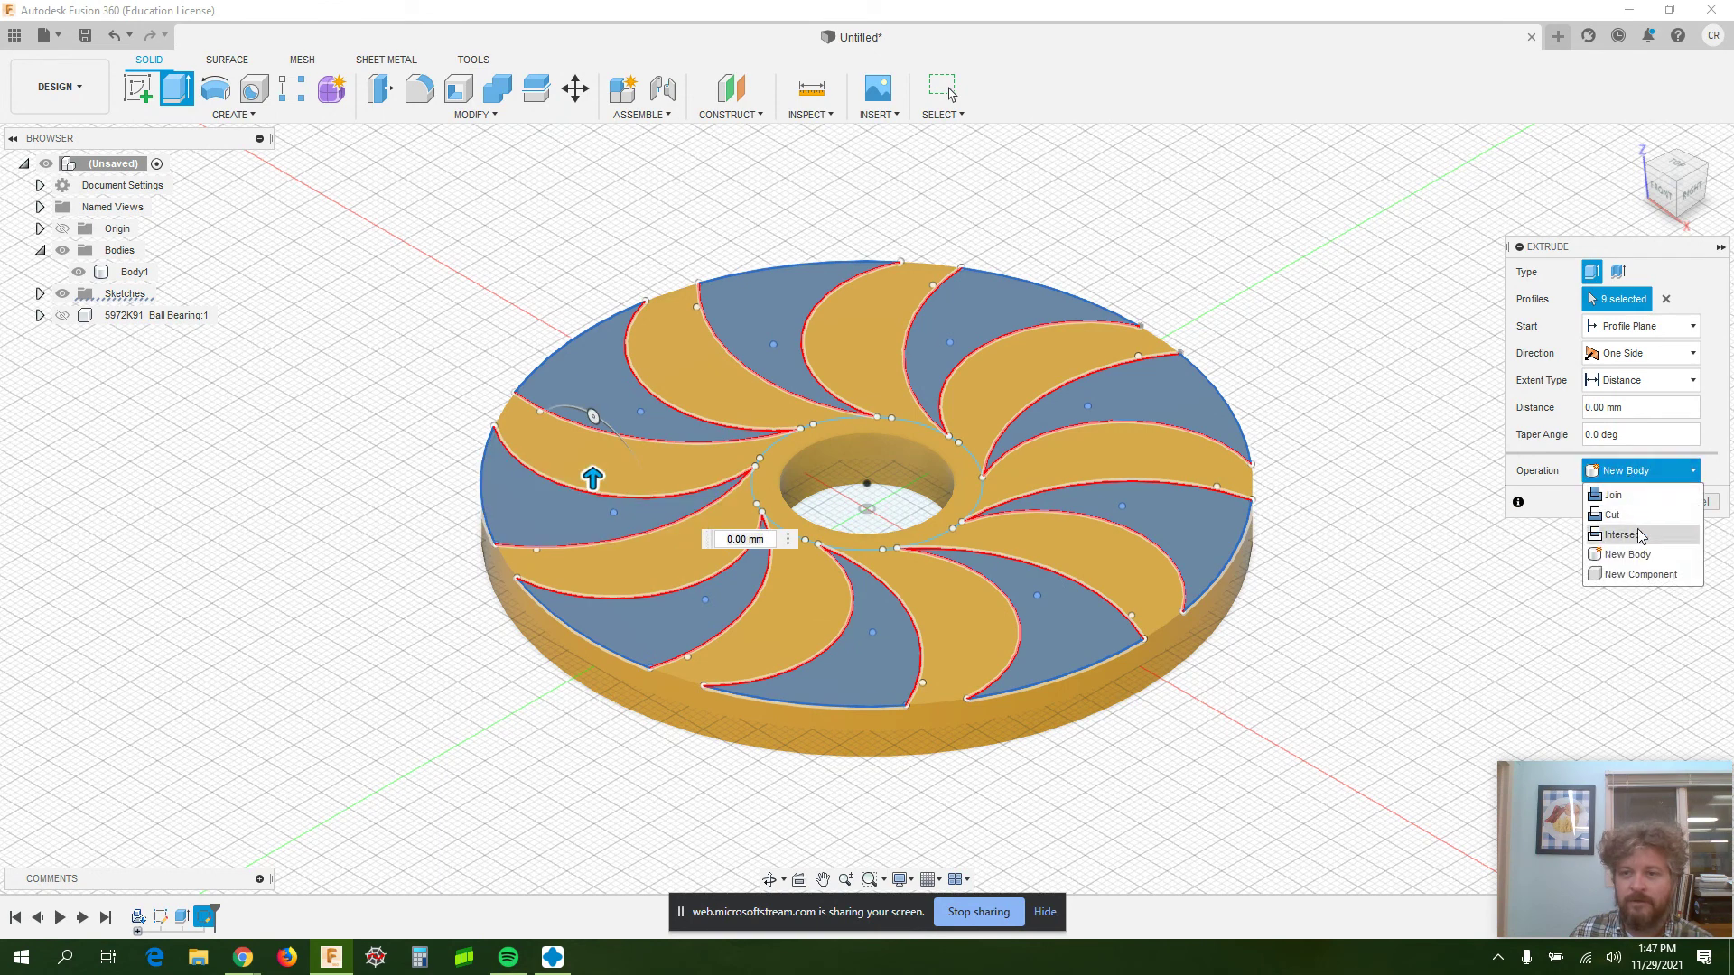
click(1623, 514)
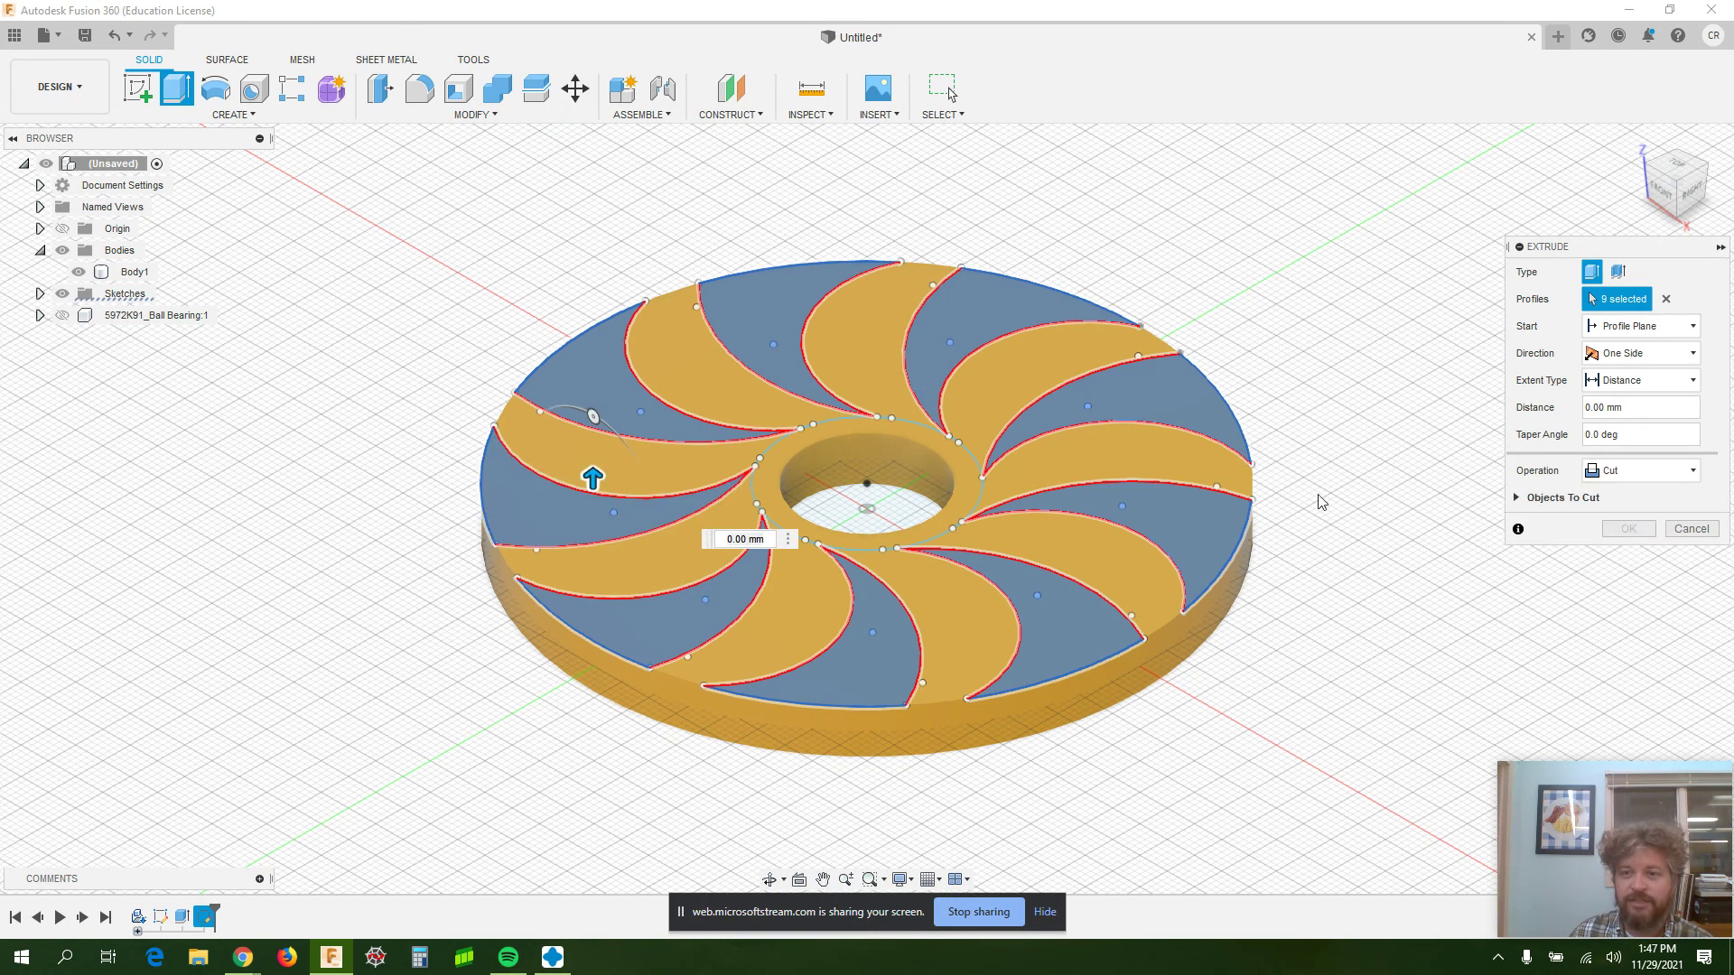
drag(588, 503, 595, 554)
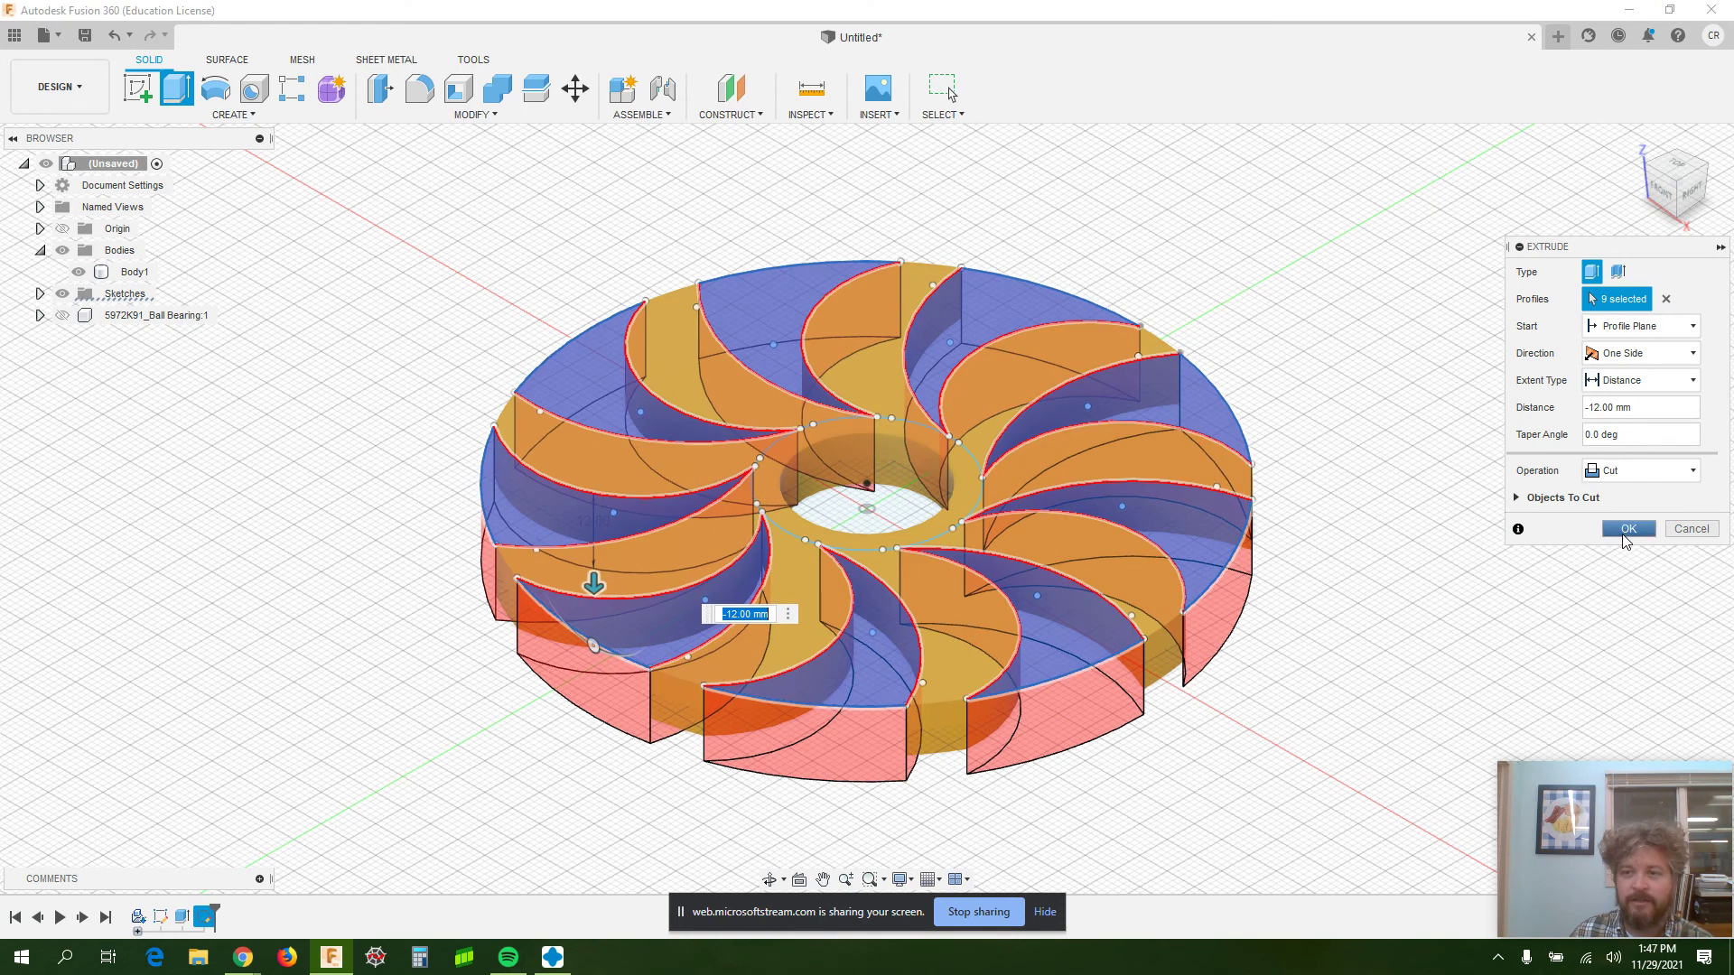
click(1626, 530)
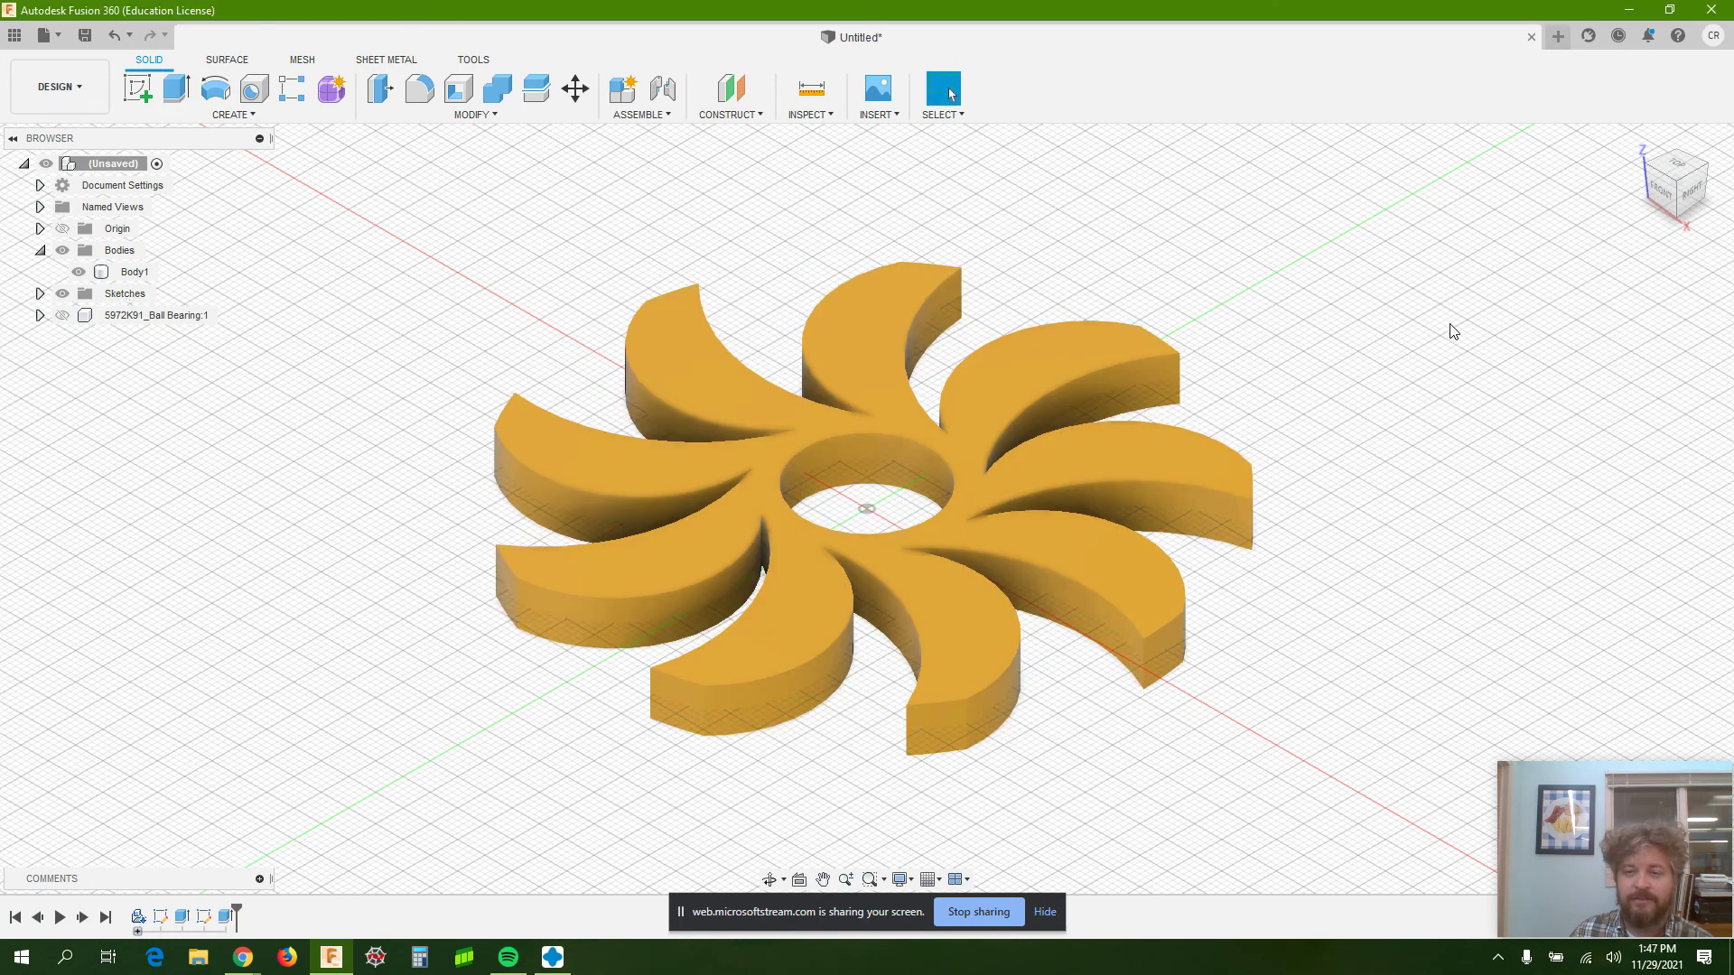
Show the hidden ball bearing component and check its fit in the bladed wheel's center hole.
shift+middle_drag(1423, 319, 1395, 388)
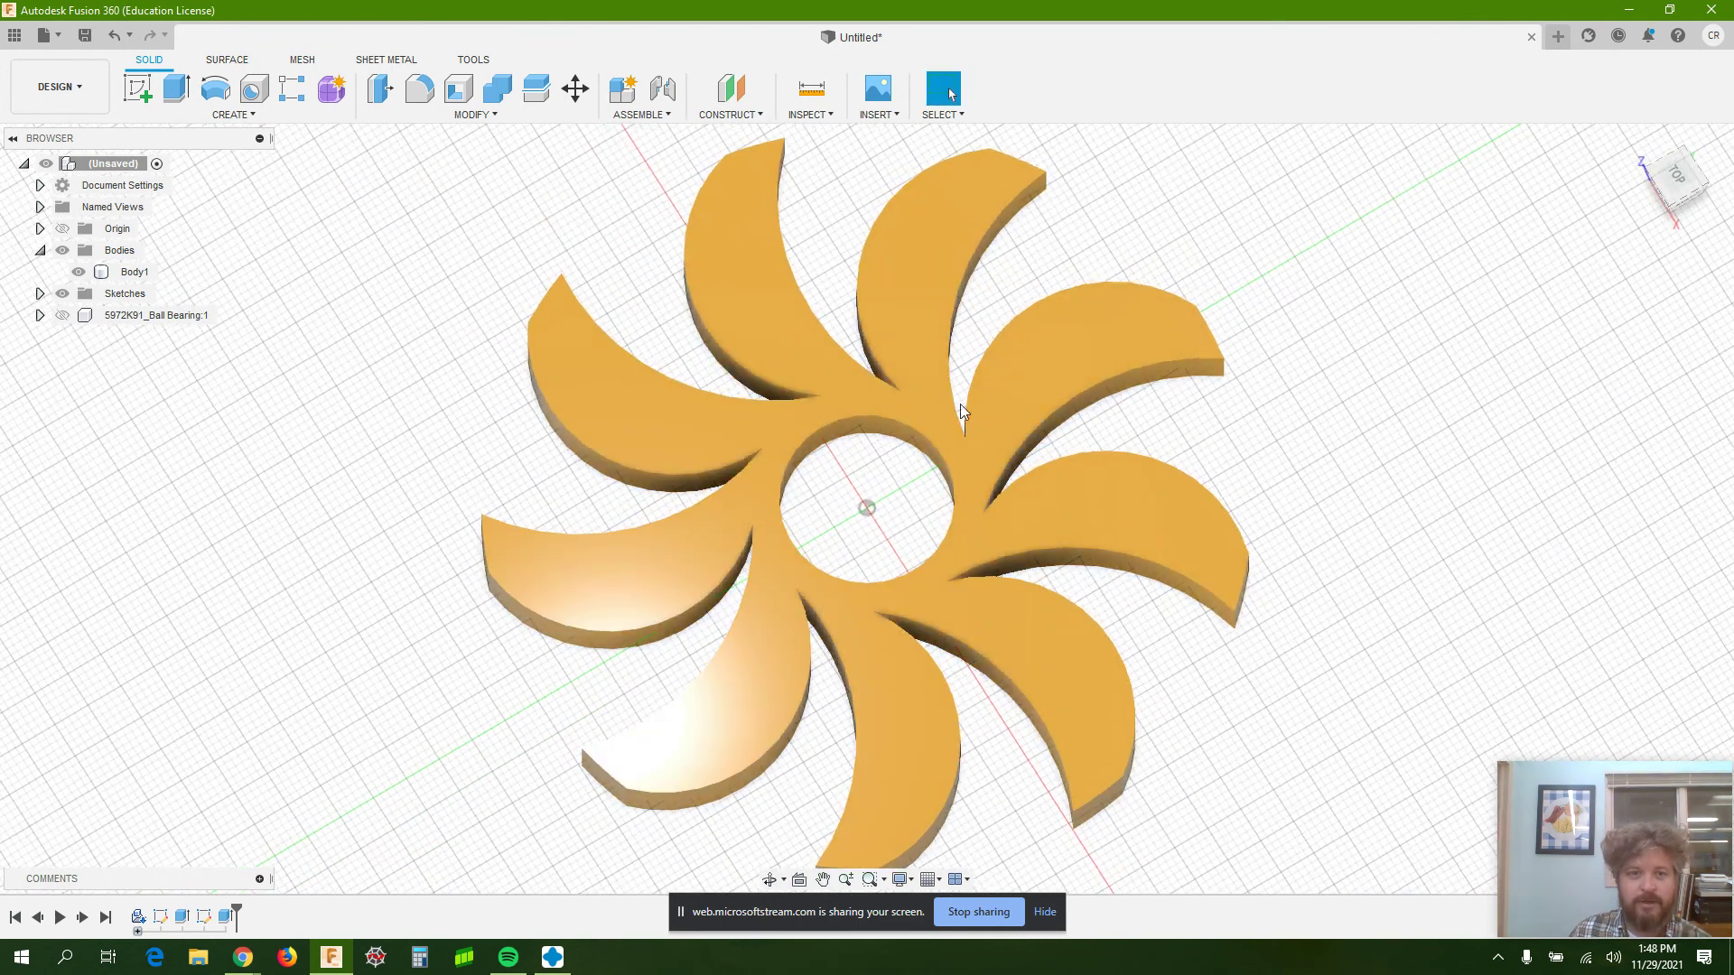
click(63, 315)
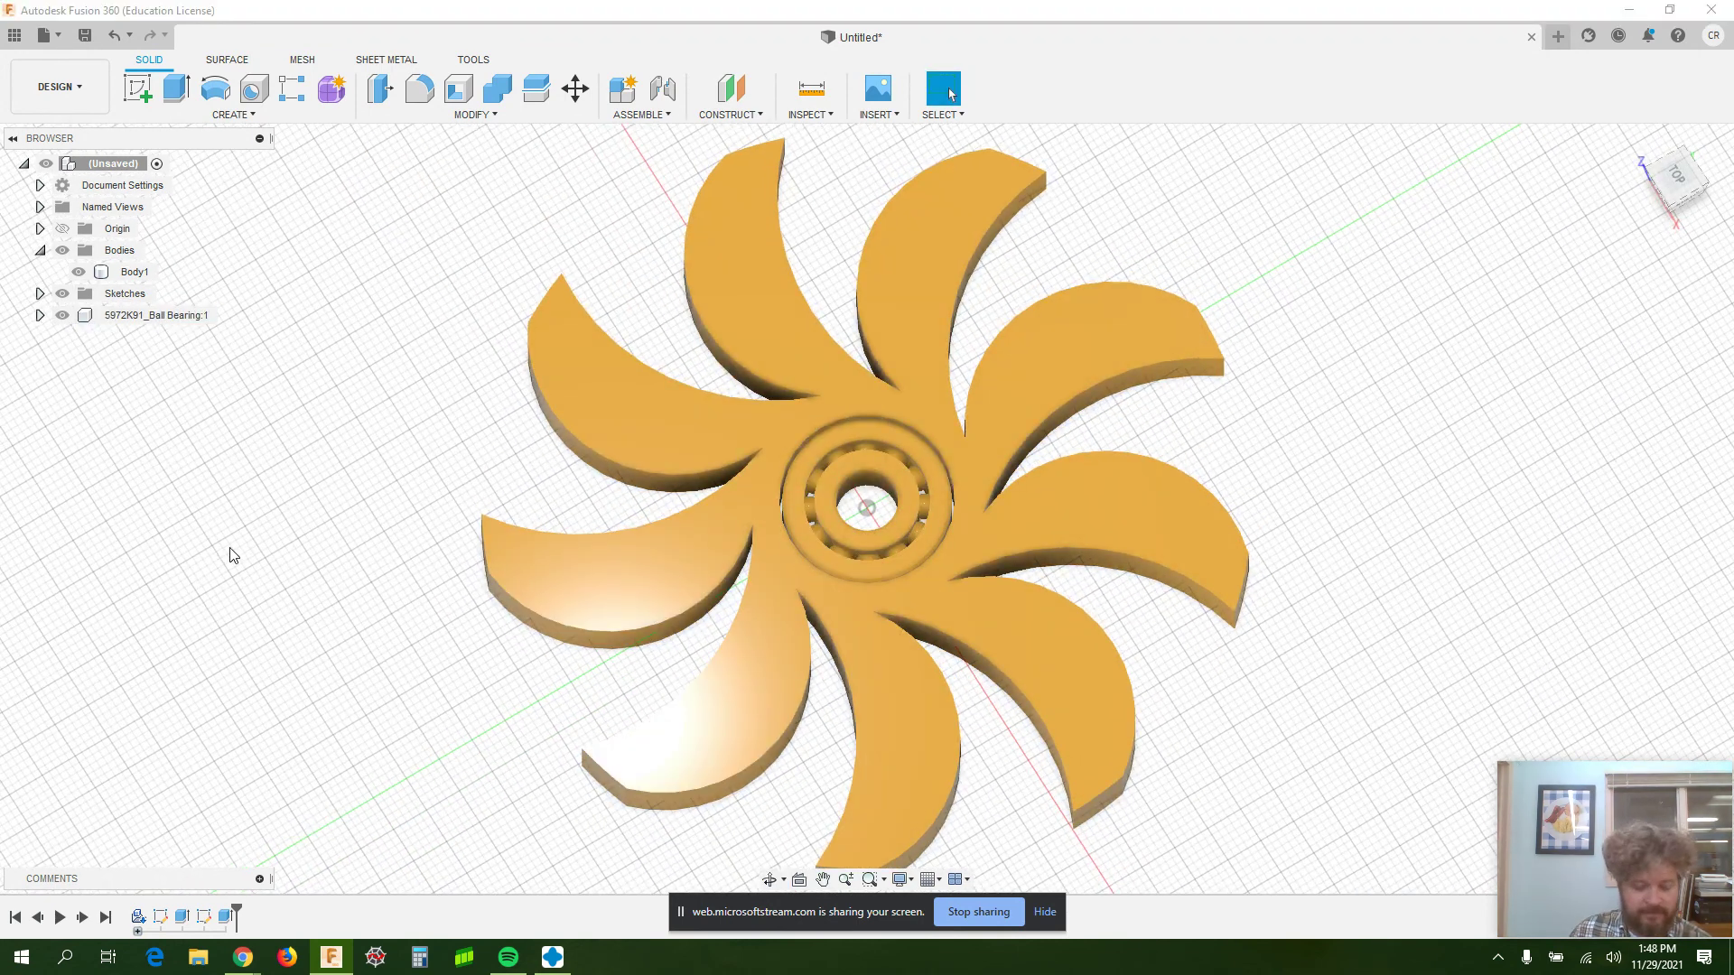
shift+middle_drag(260, 564, 476, 514)
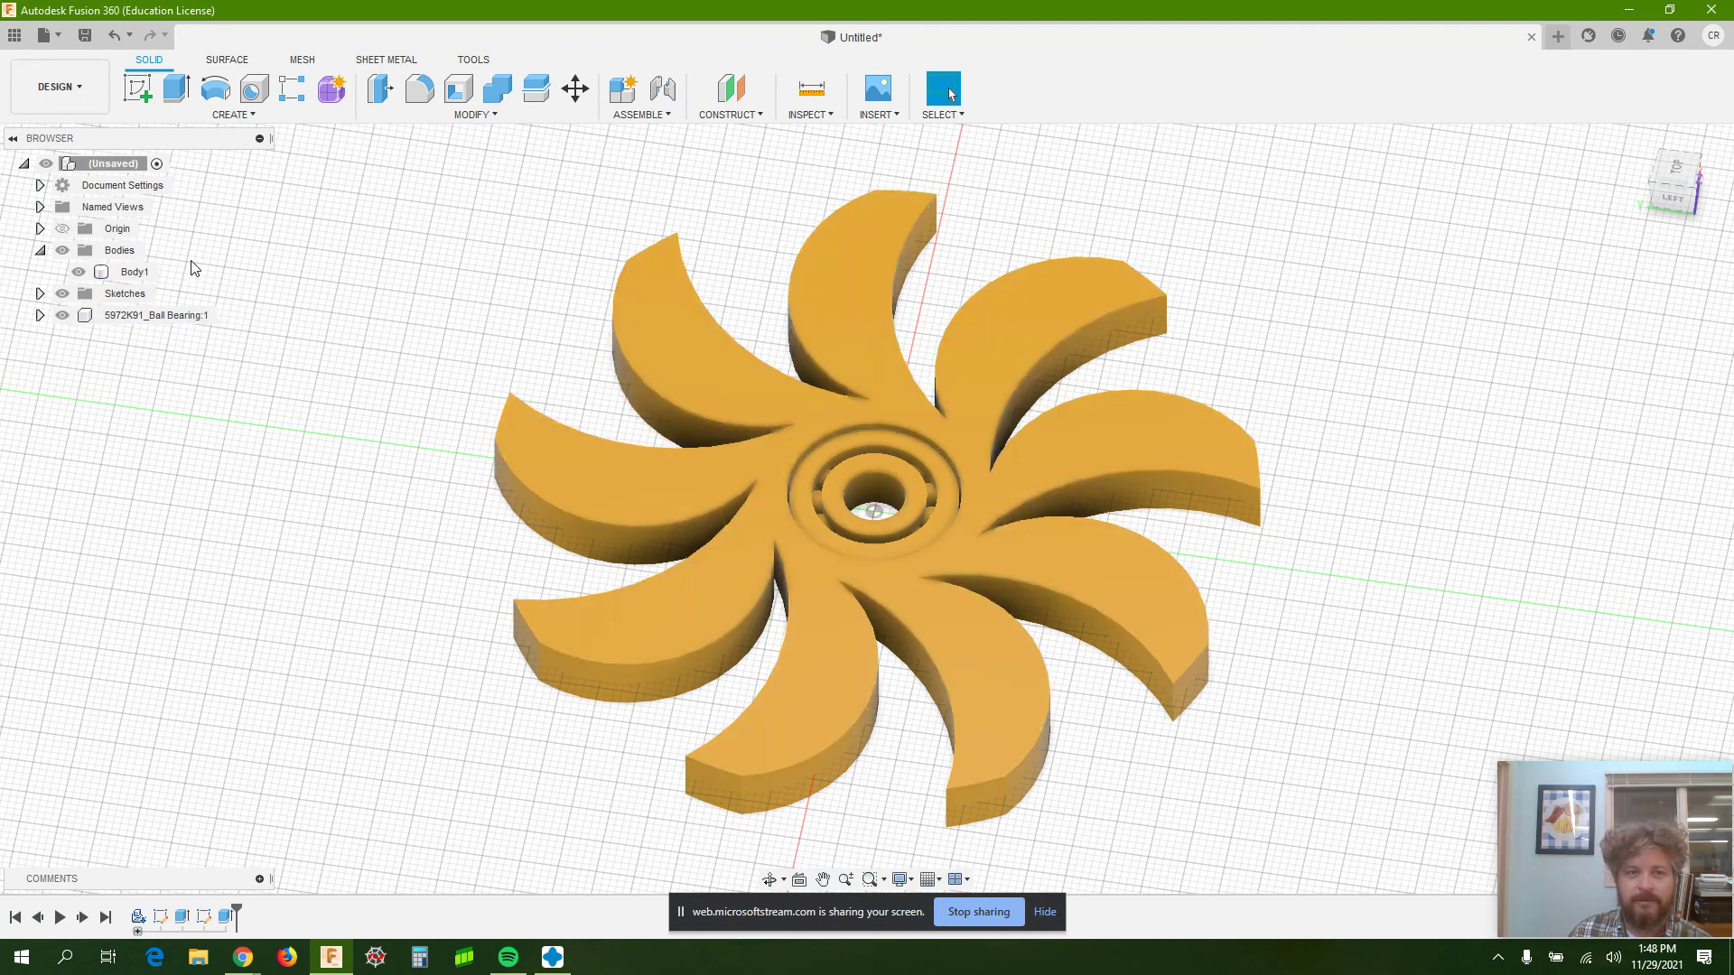
Create a component from the bladed wheel body.
right_click(136, 271)
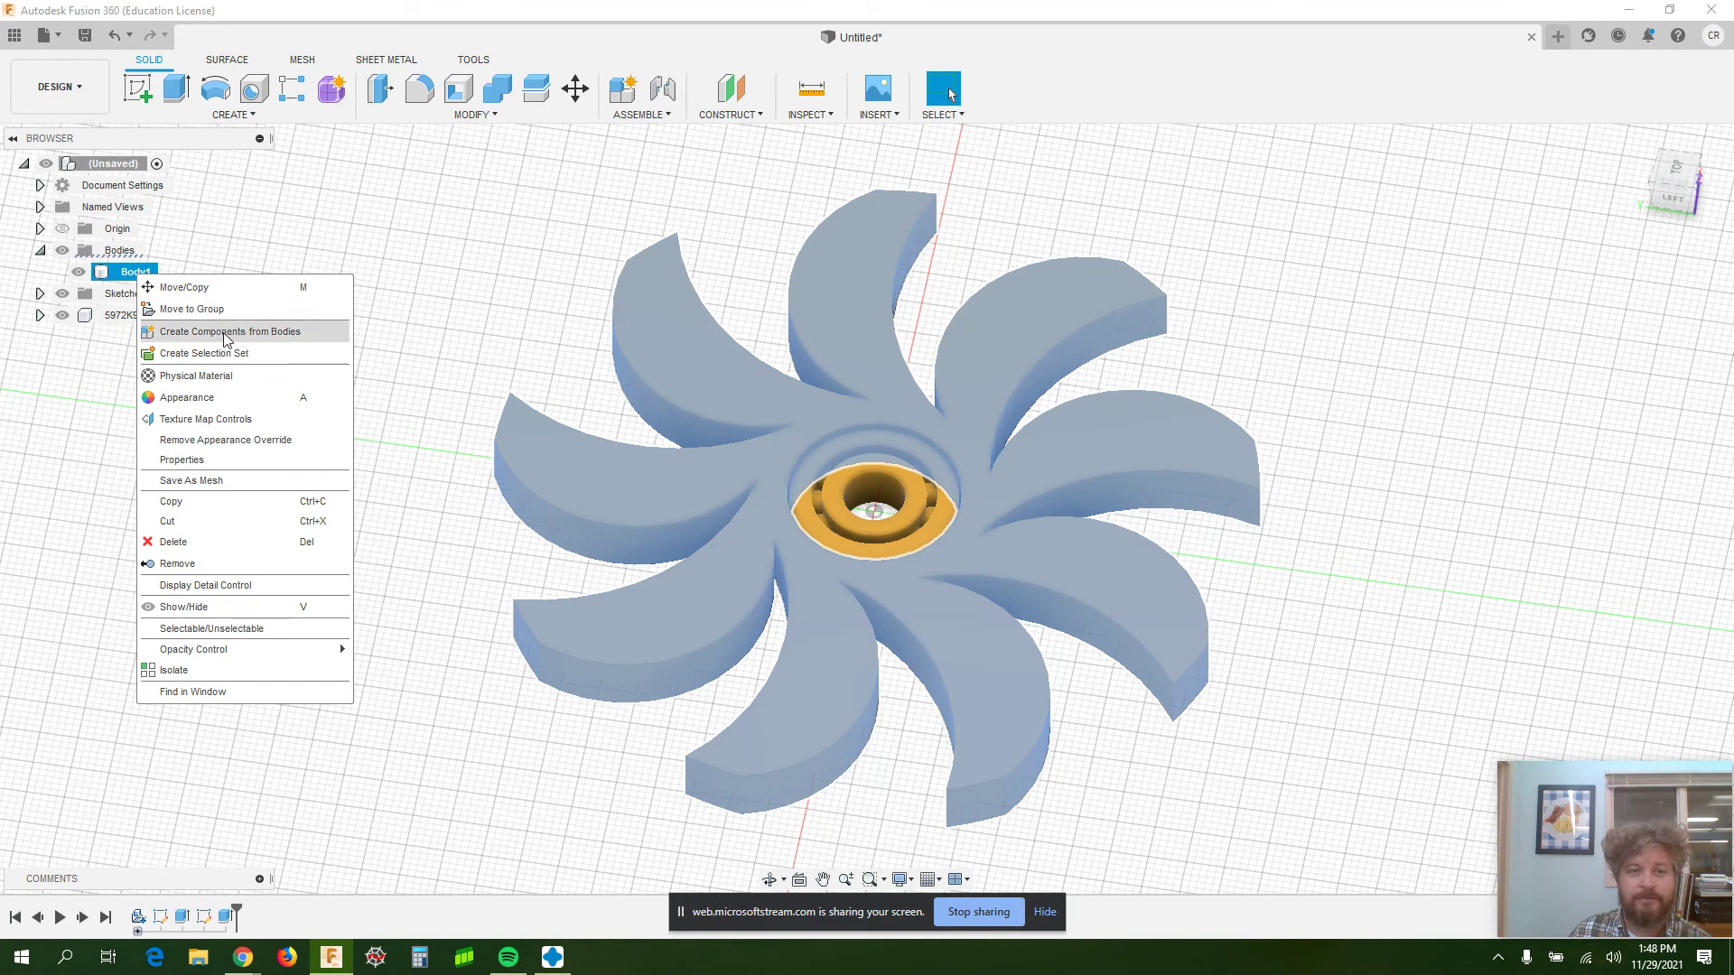
click(250, 333)
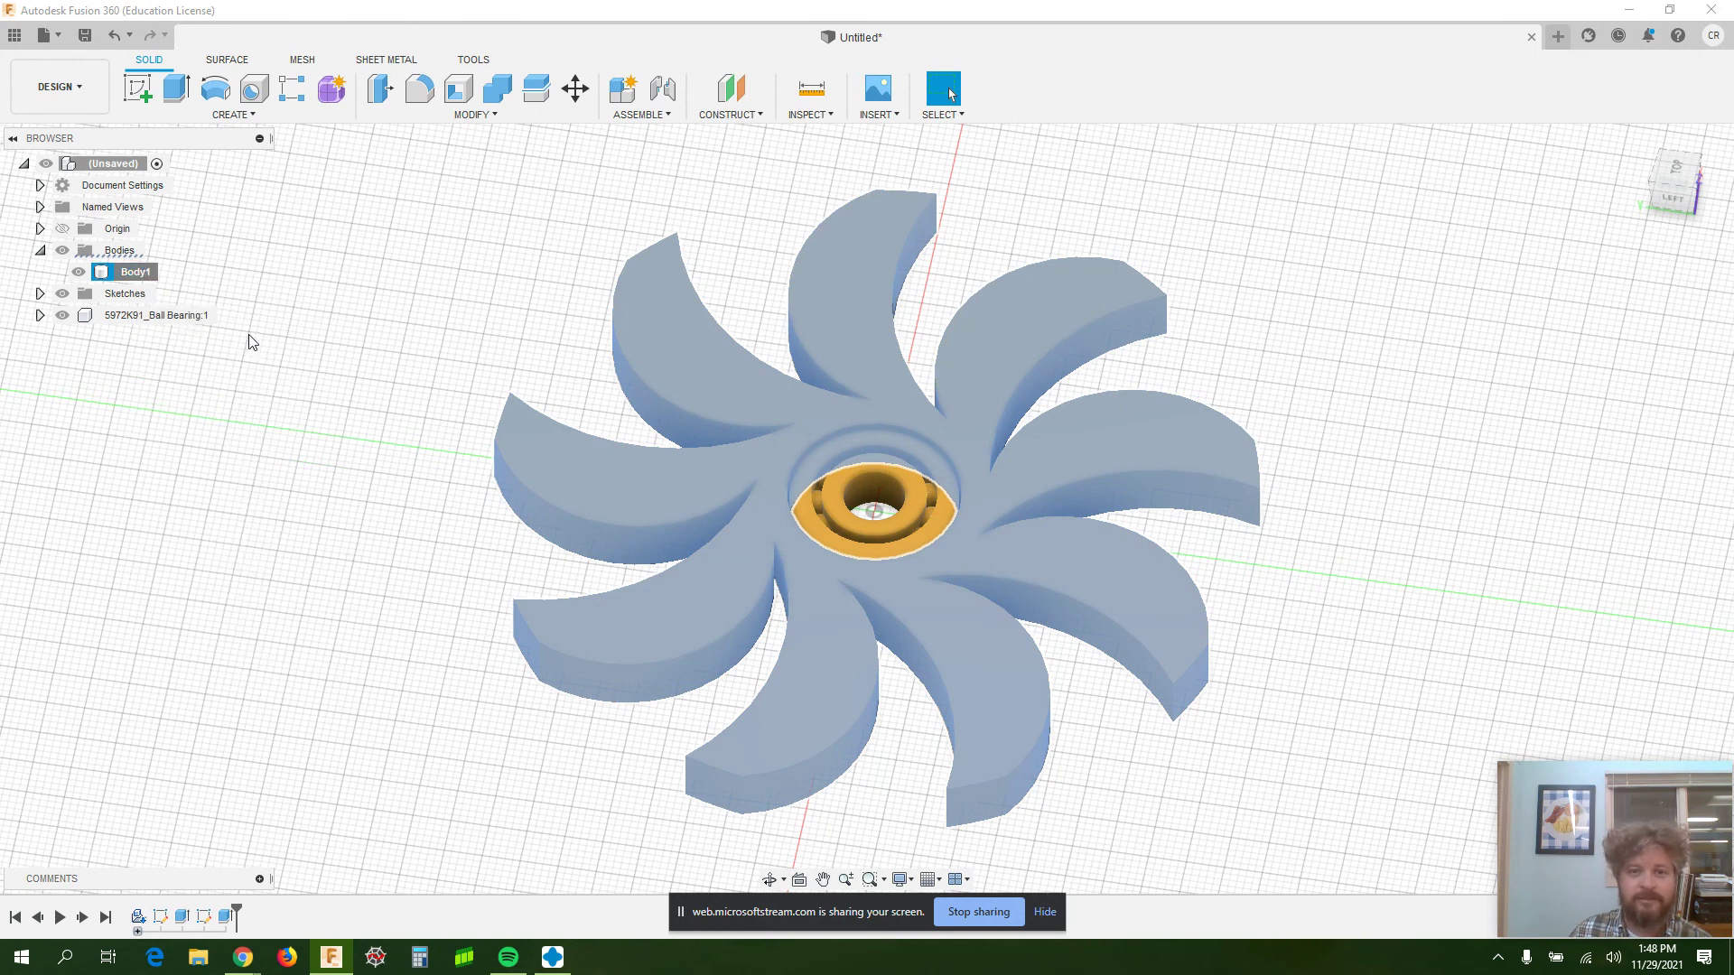